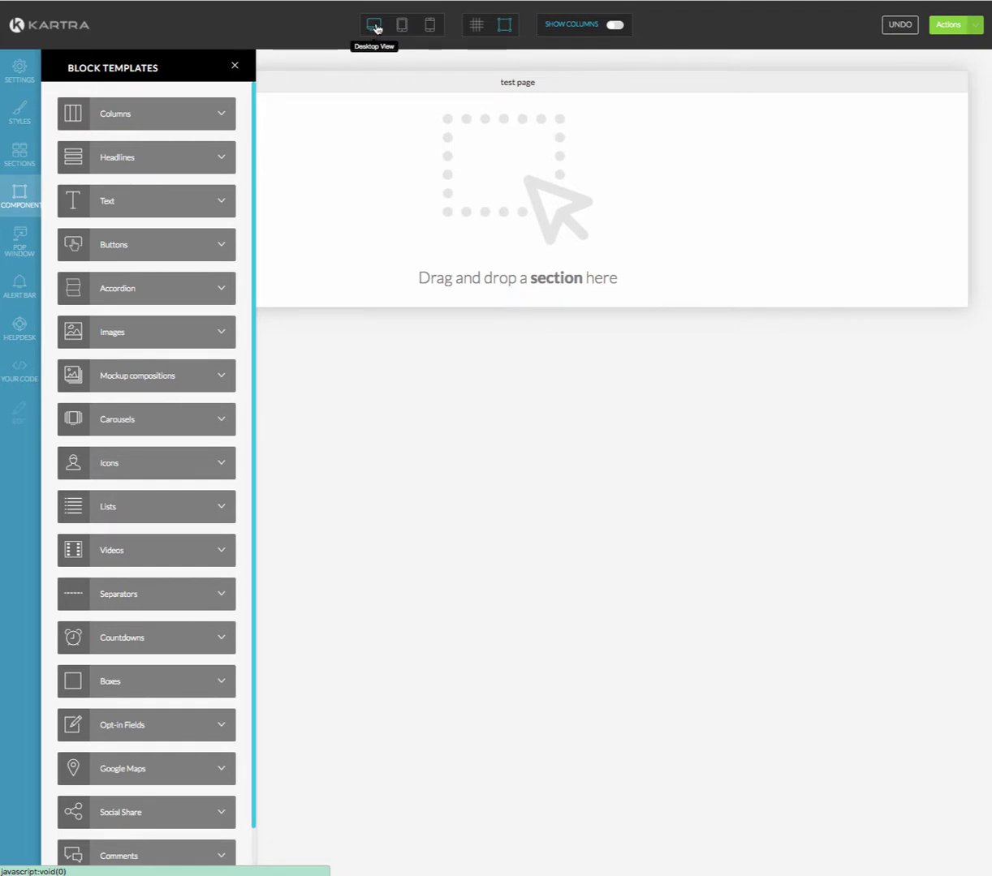
Preview the blank page in tablet and mobile views, return to desktop view, and open the page actions
click(401, 26)
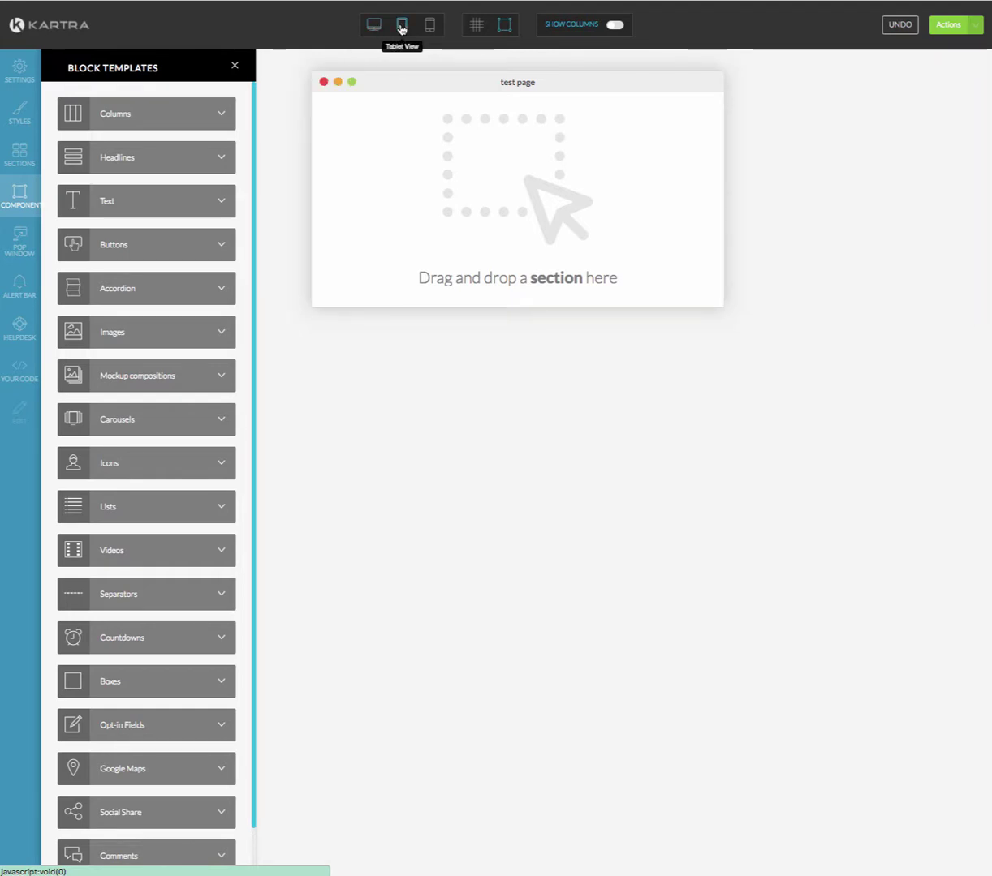
click(431, 27)
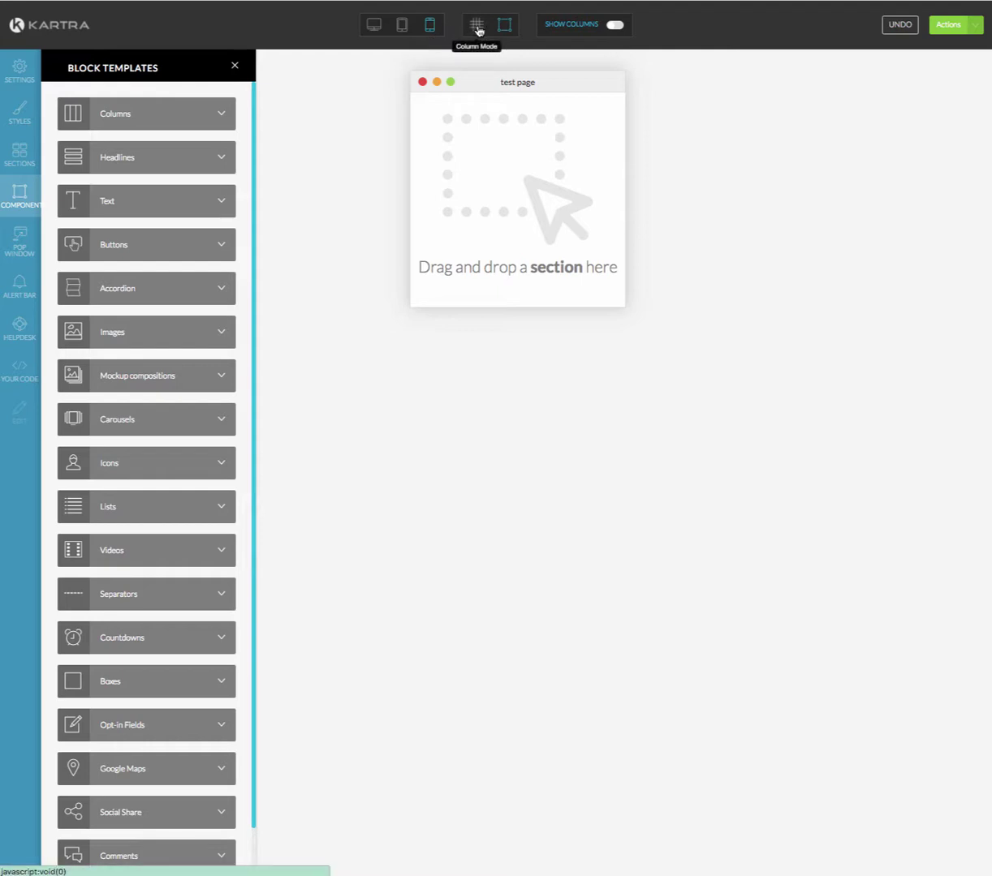
click(375, 26)
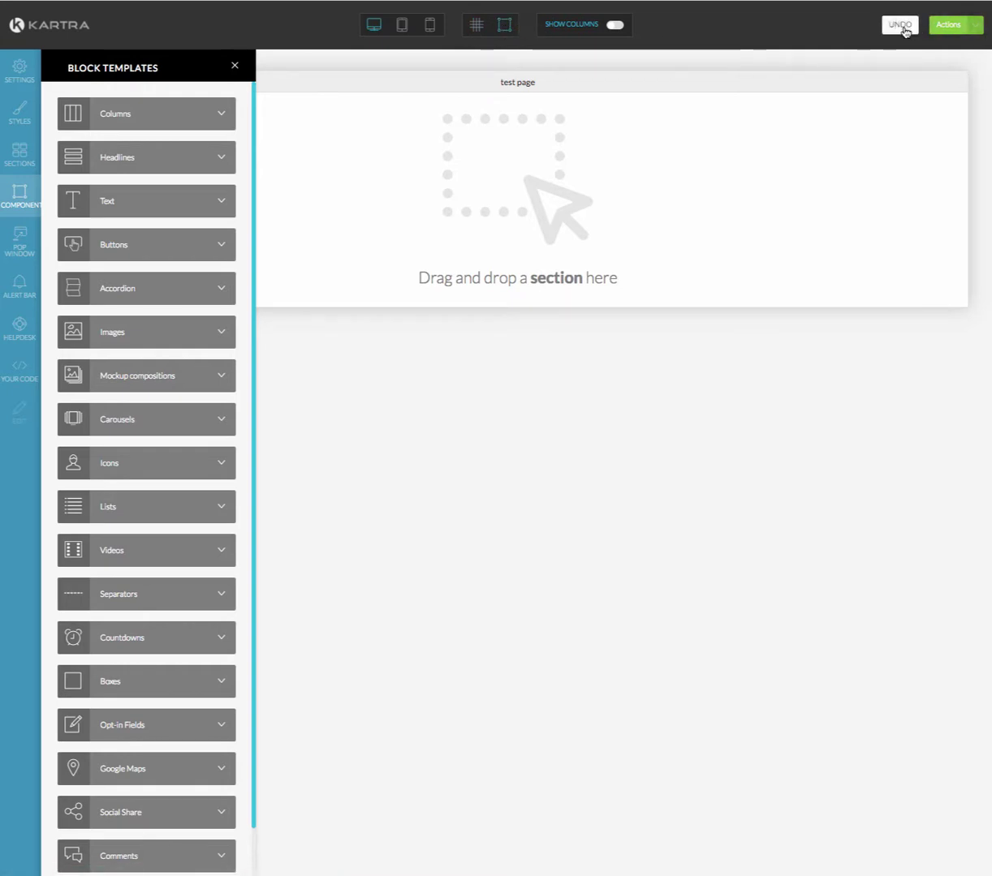
click(954, 28)
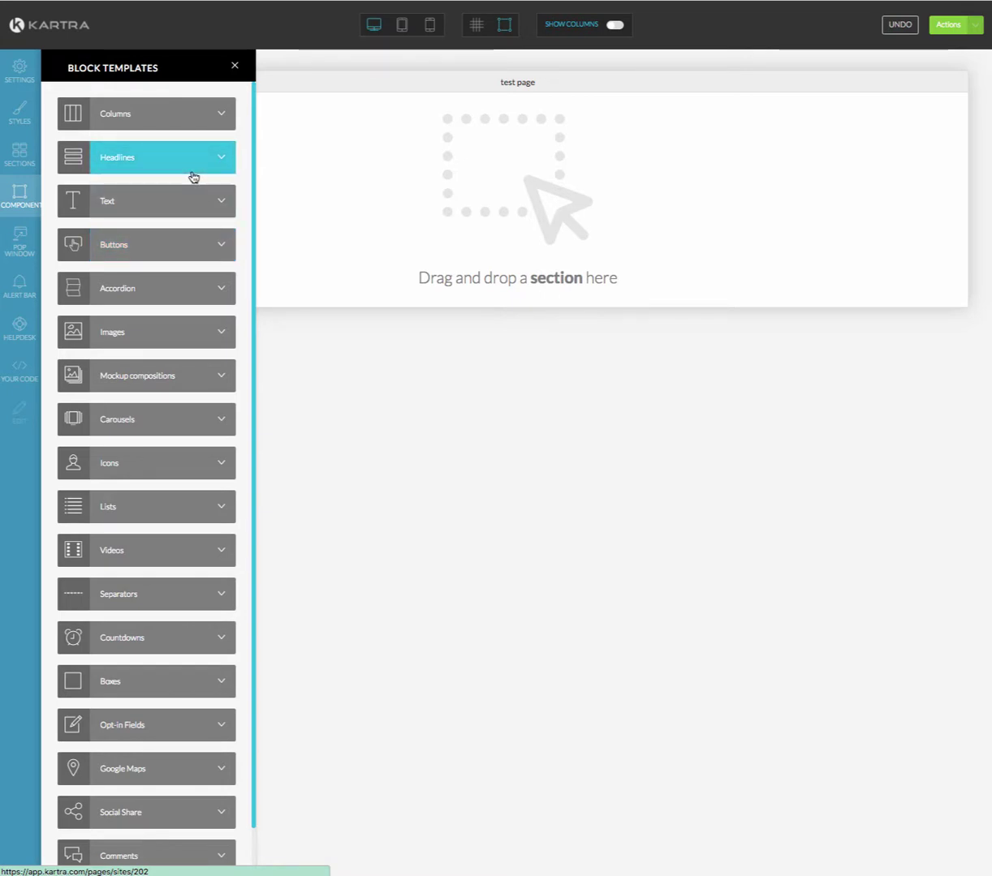
Add an empty section block to the blank test page
click(19, 151)
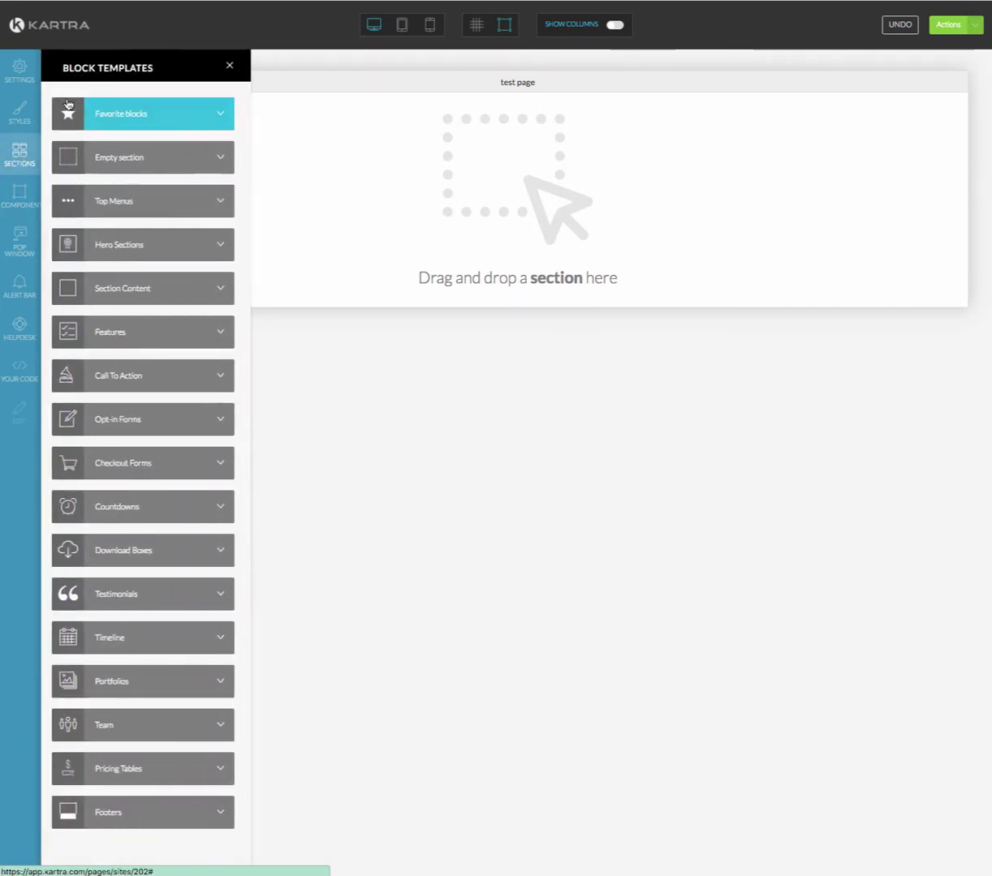
click(137, 157)
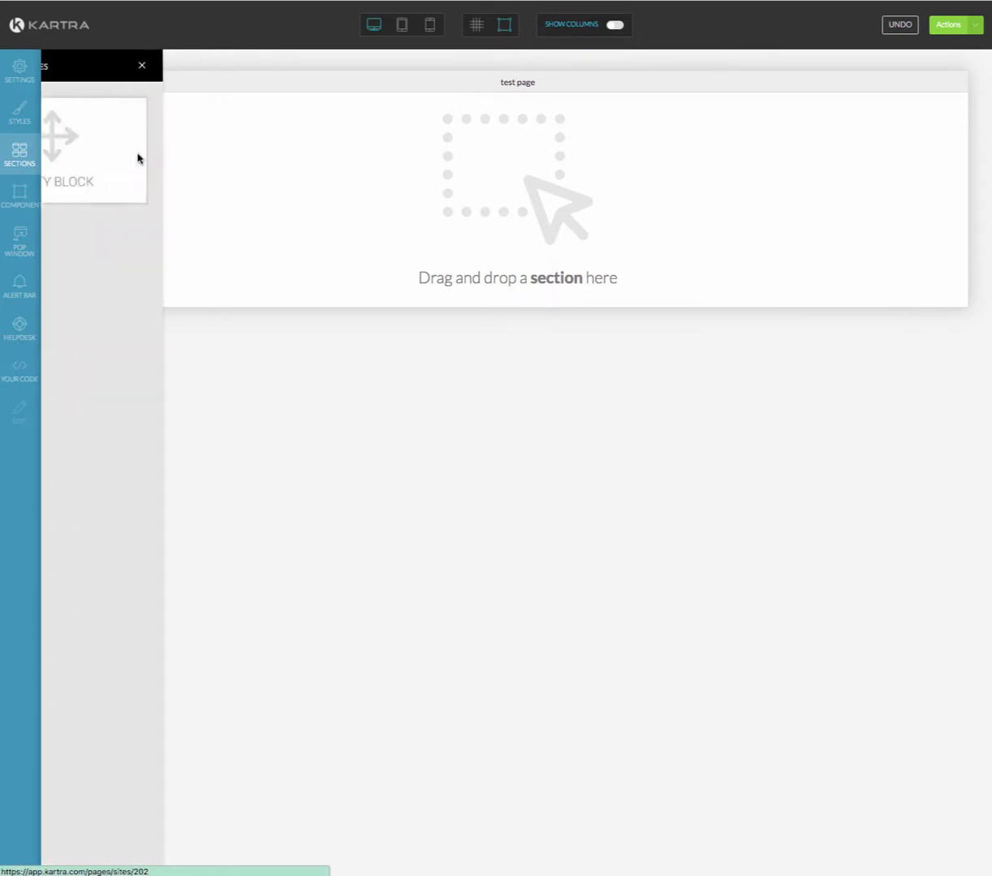
drag(140, 133, 589, 162)
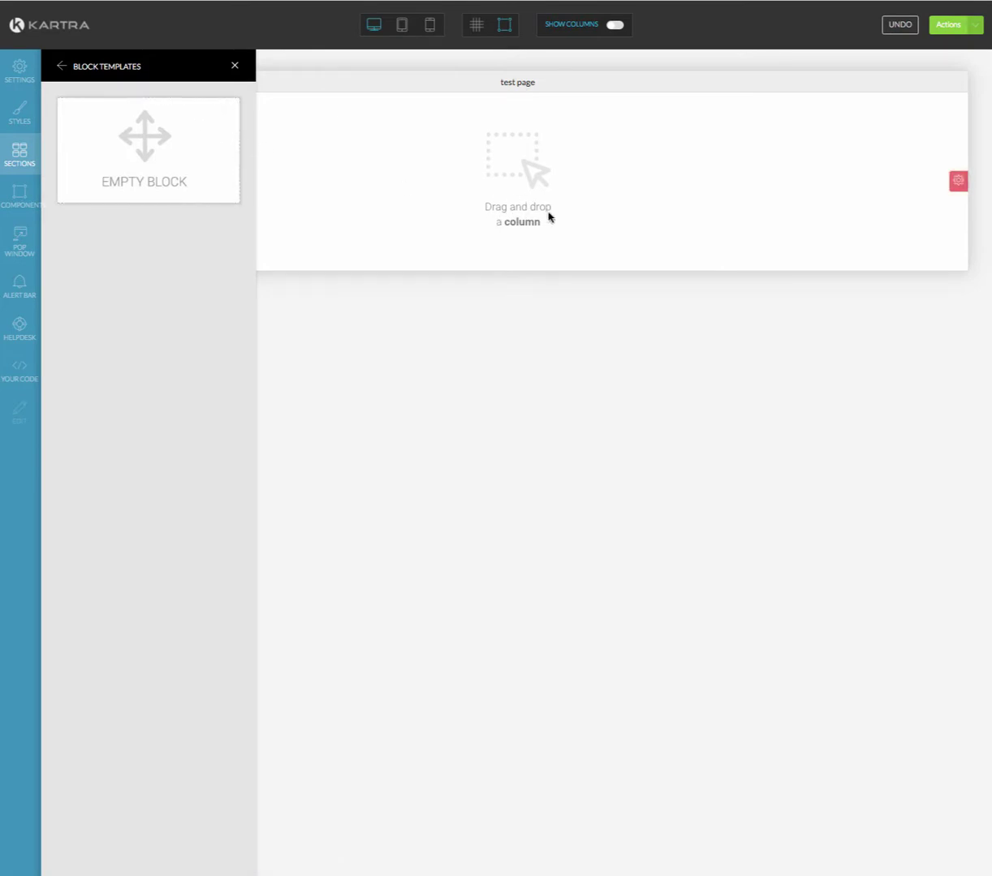
click(235, 66)
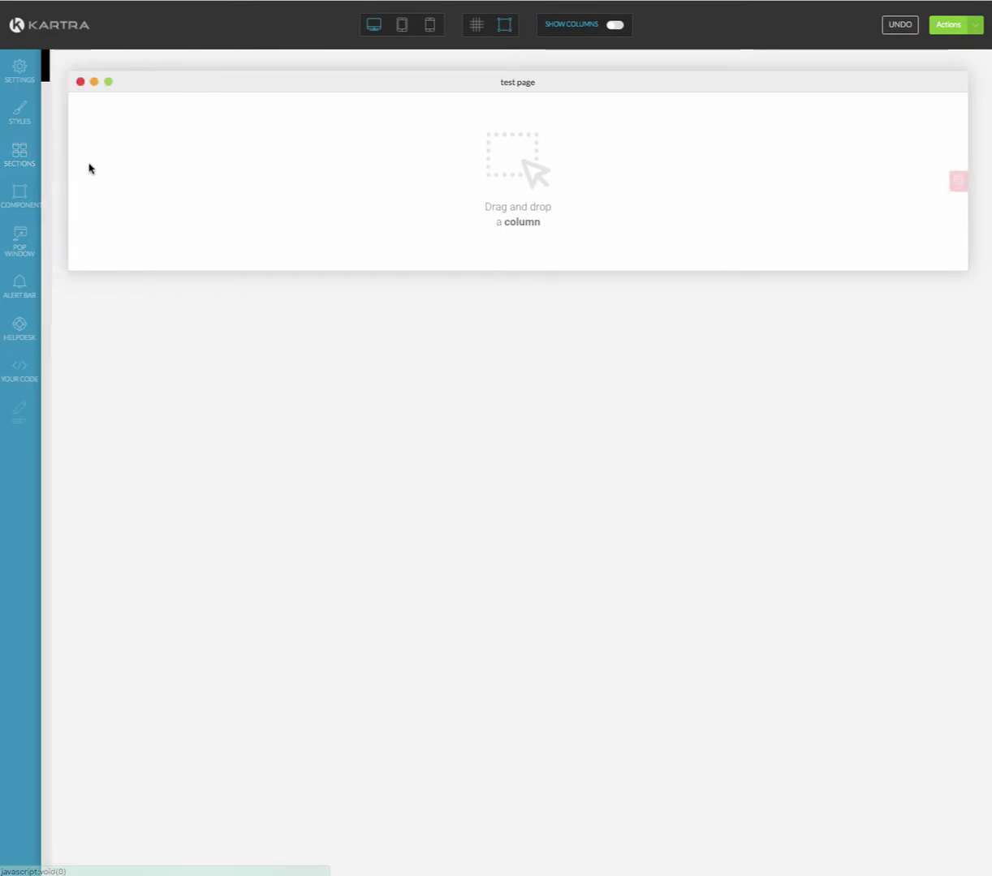
Add a two-column 66% / 33% layout to the empty section
click(22, 196)
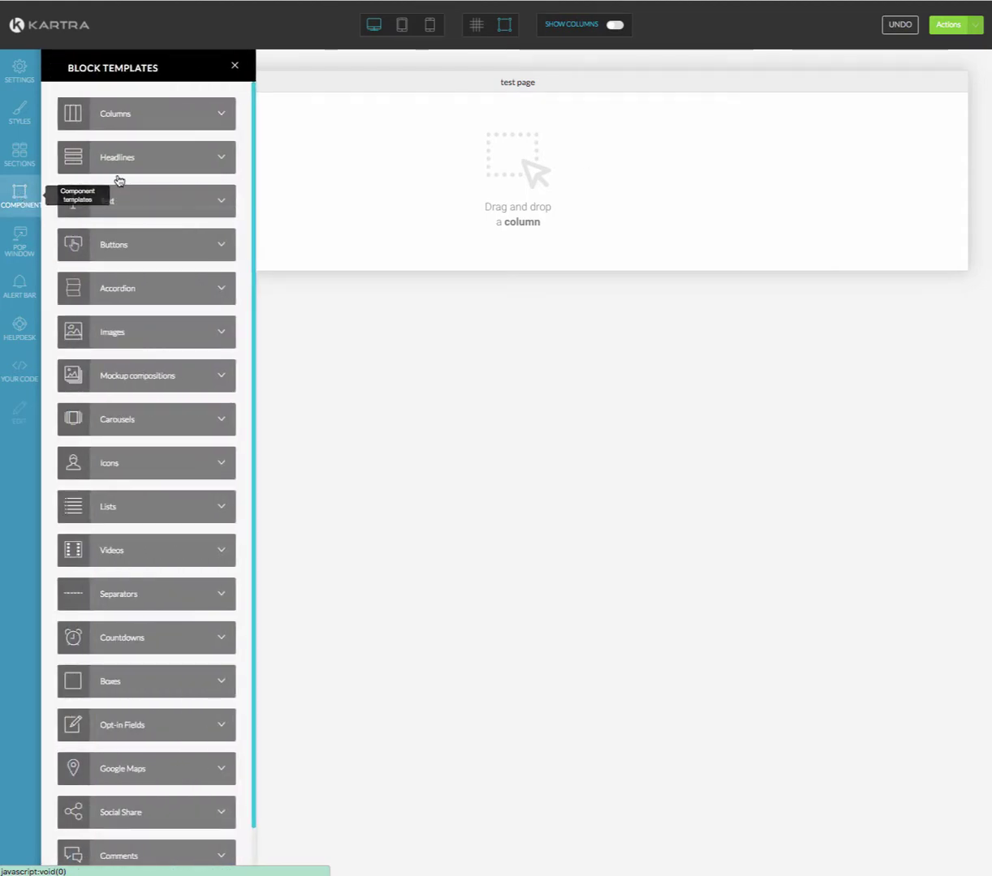
click(217, 121)
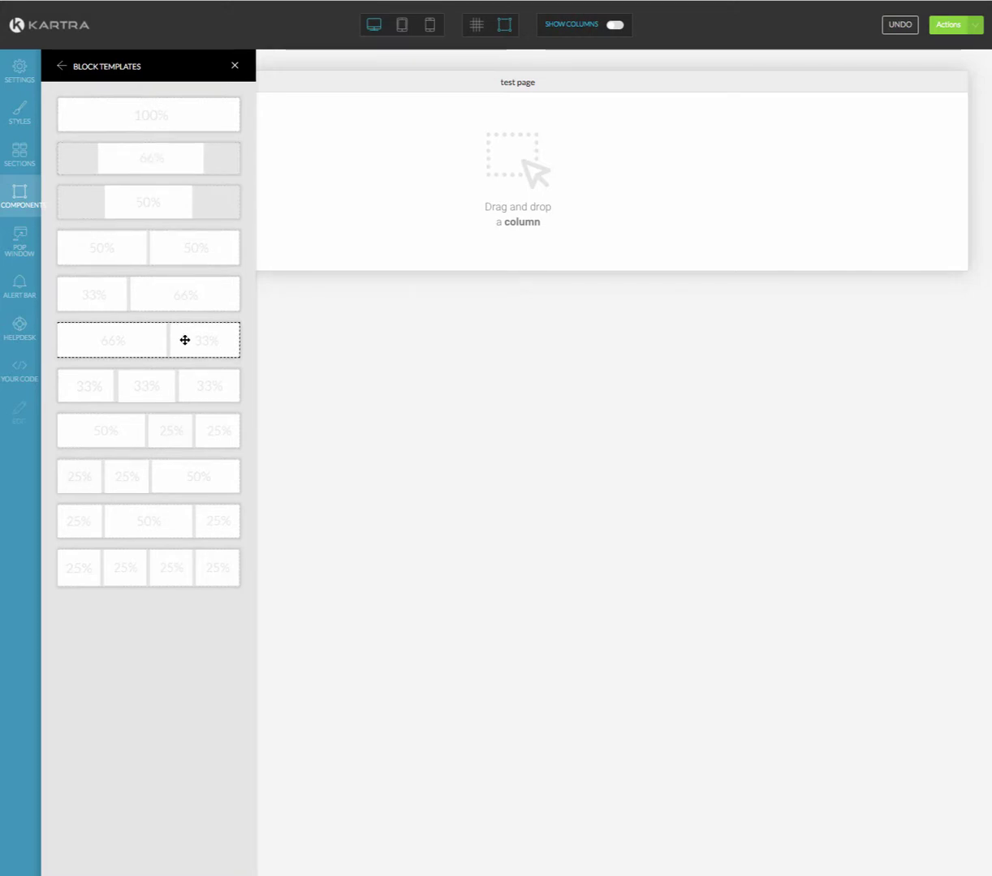
drag(182, 338, 559, 210)
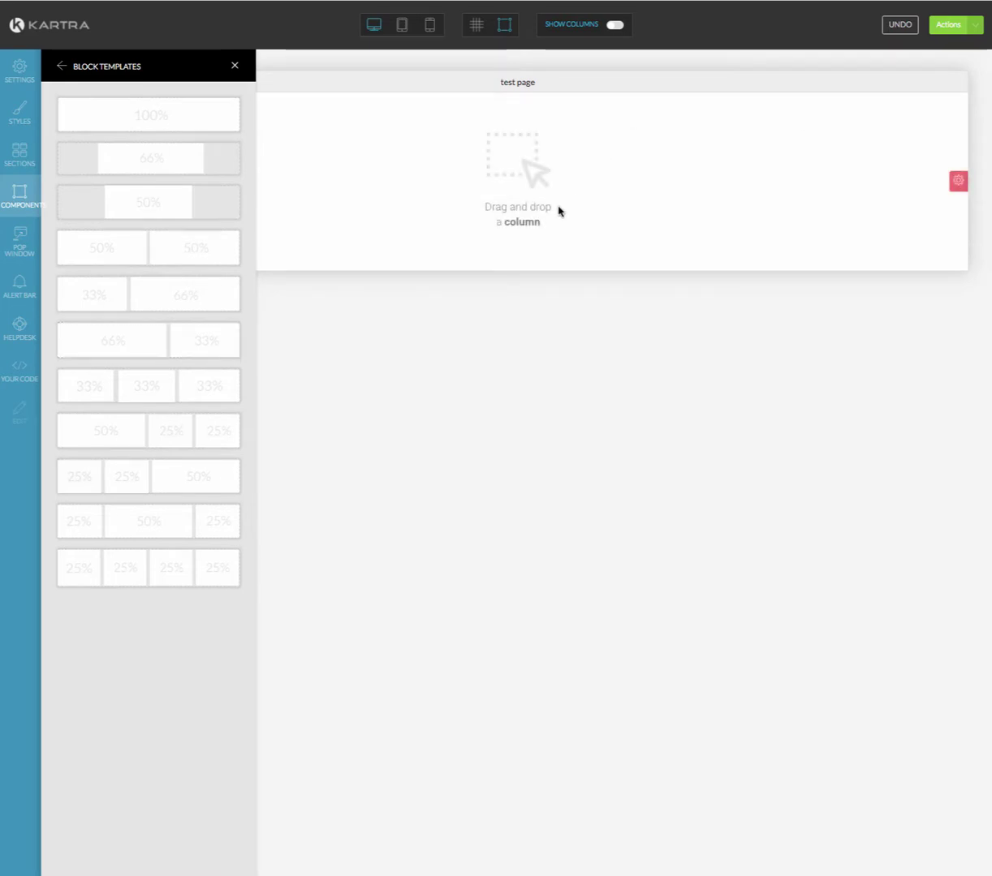
drag(206, 343, 459, 122)
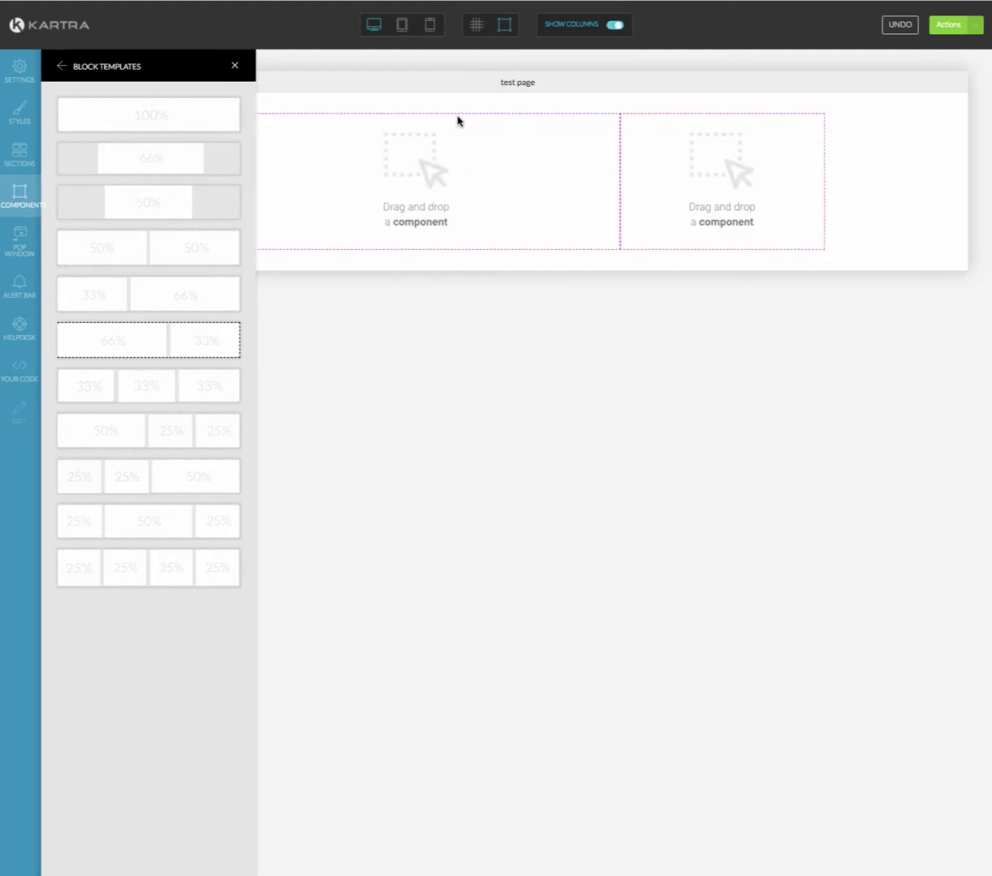
click(235, 66)
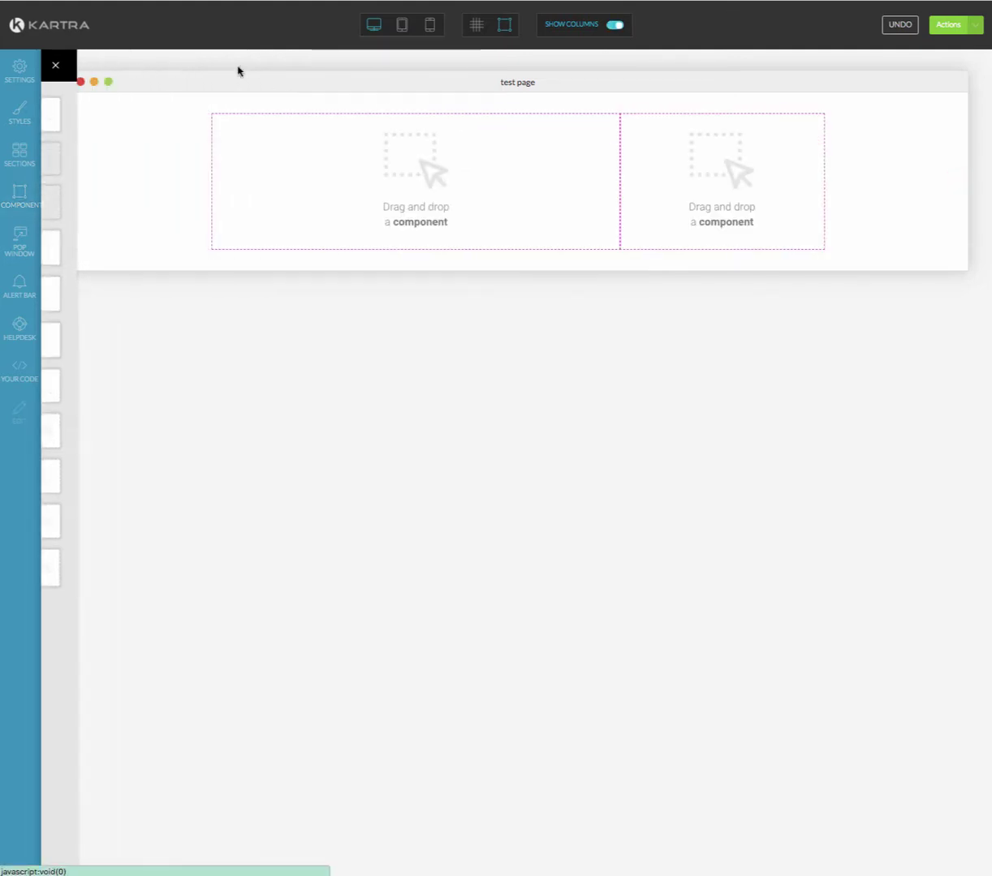
Switch to column mode and try adjusting the widths of the two columns at their shared divider
click(477, 27)
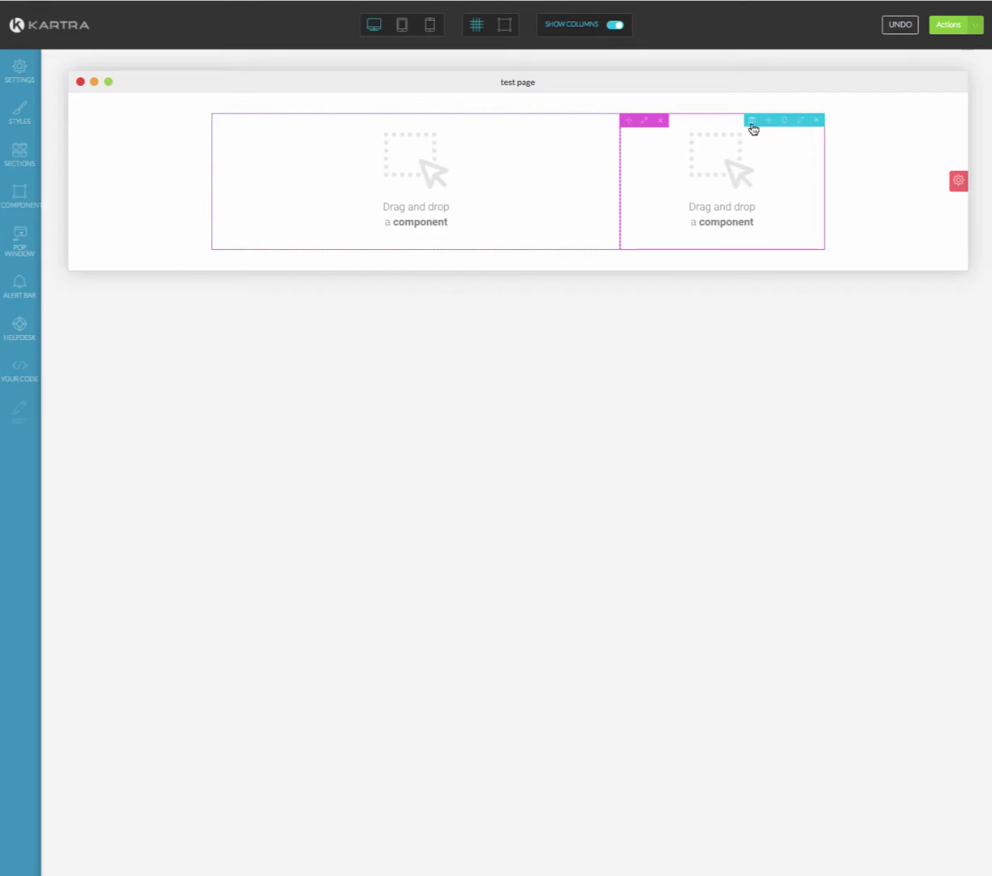
click(751, 123)
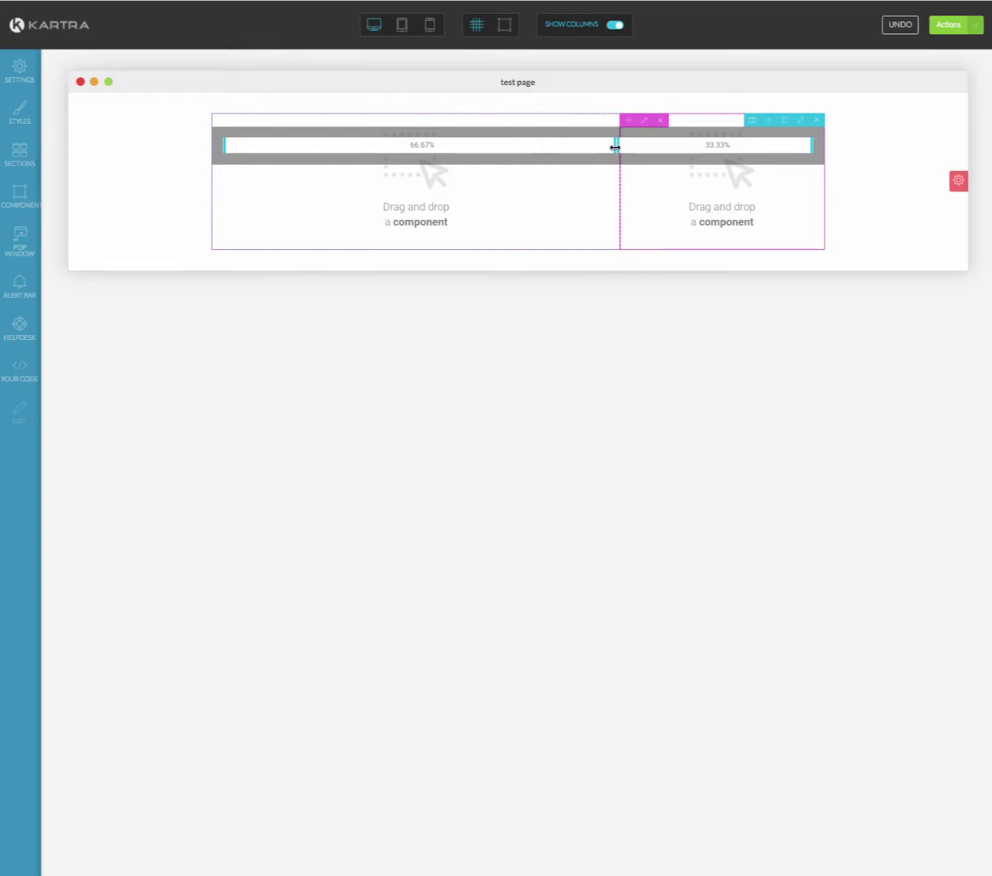
mouse_move(616, 148)
mouse_down()
mouse_move(695, 149)
mouse_move(624, 148)
mouse_up()
mouse_move(613, 147)
mouse_down()
mouse_move(580, 149)
mouse_move(622, 147)
mouse_up()
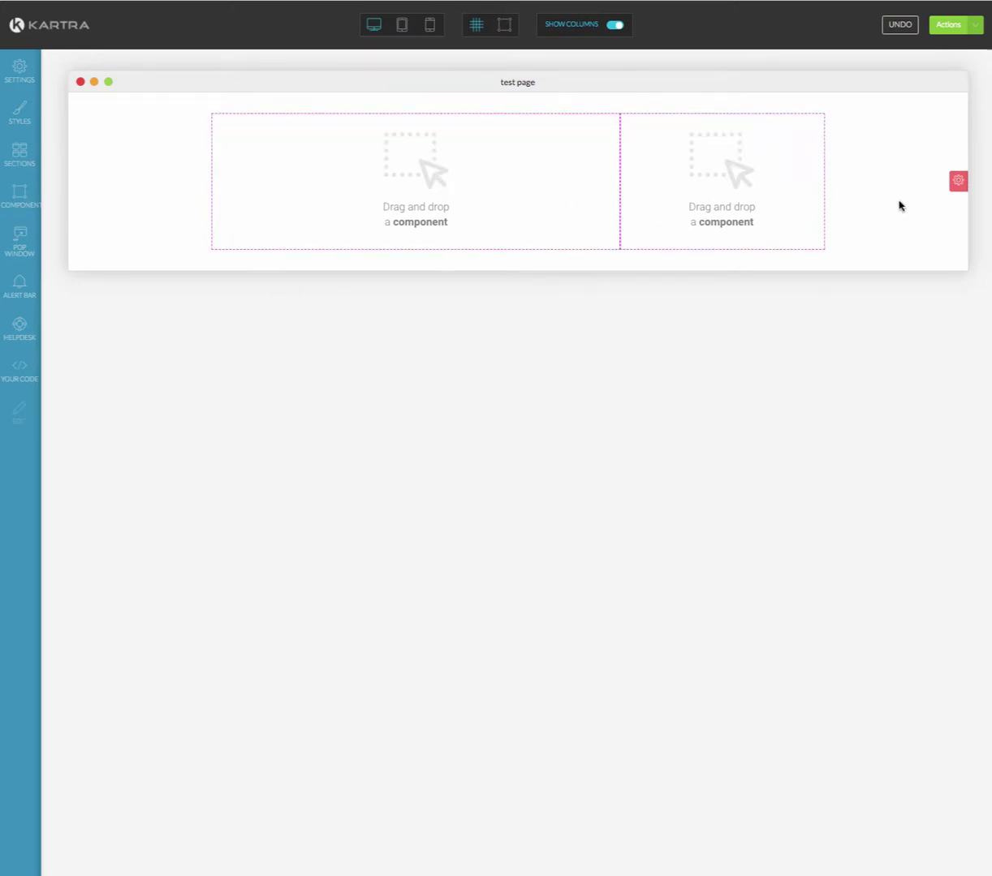
Open the section's configuration and turn on parallax scroll in its image settings
mouse_move(958, 182)
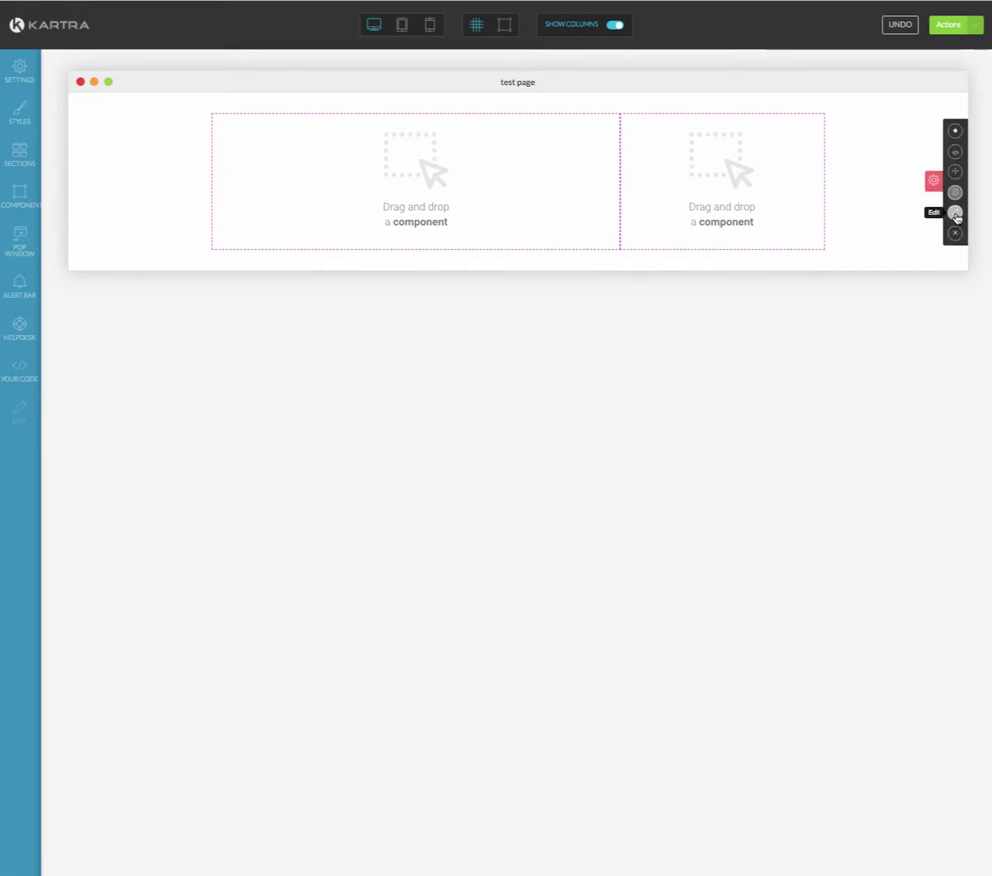
click(955, 214)
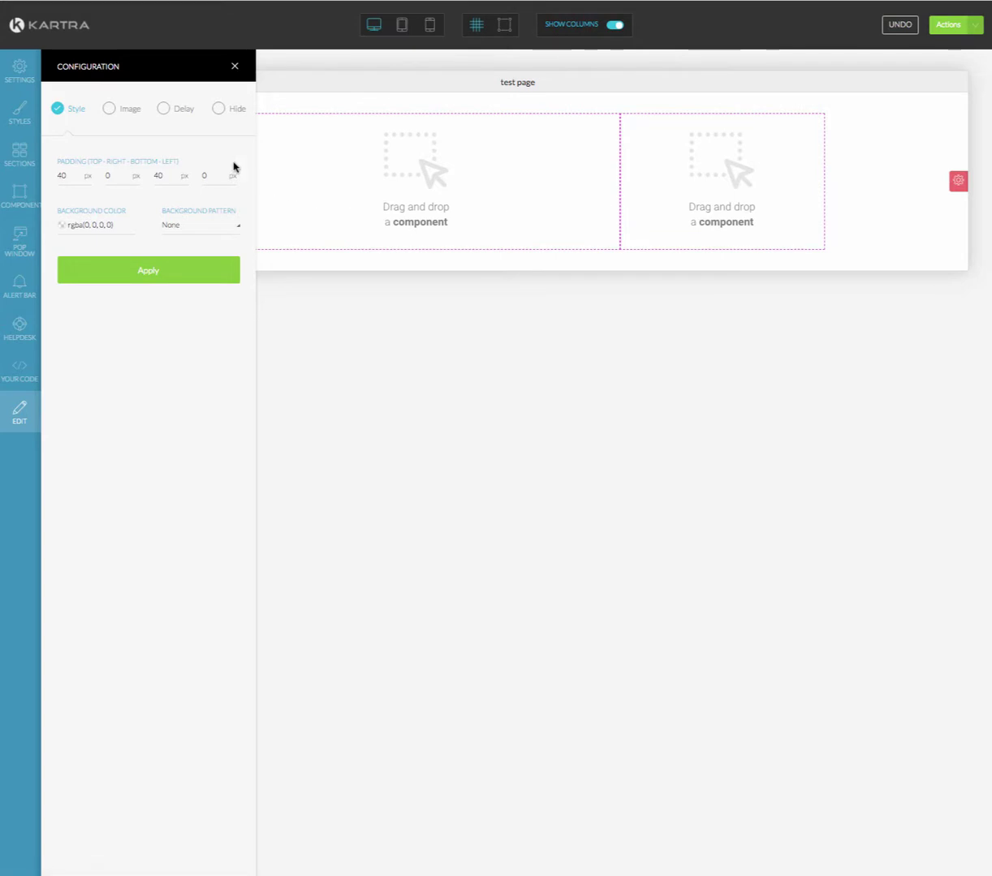
click(109, 108)
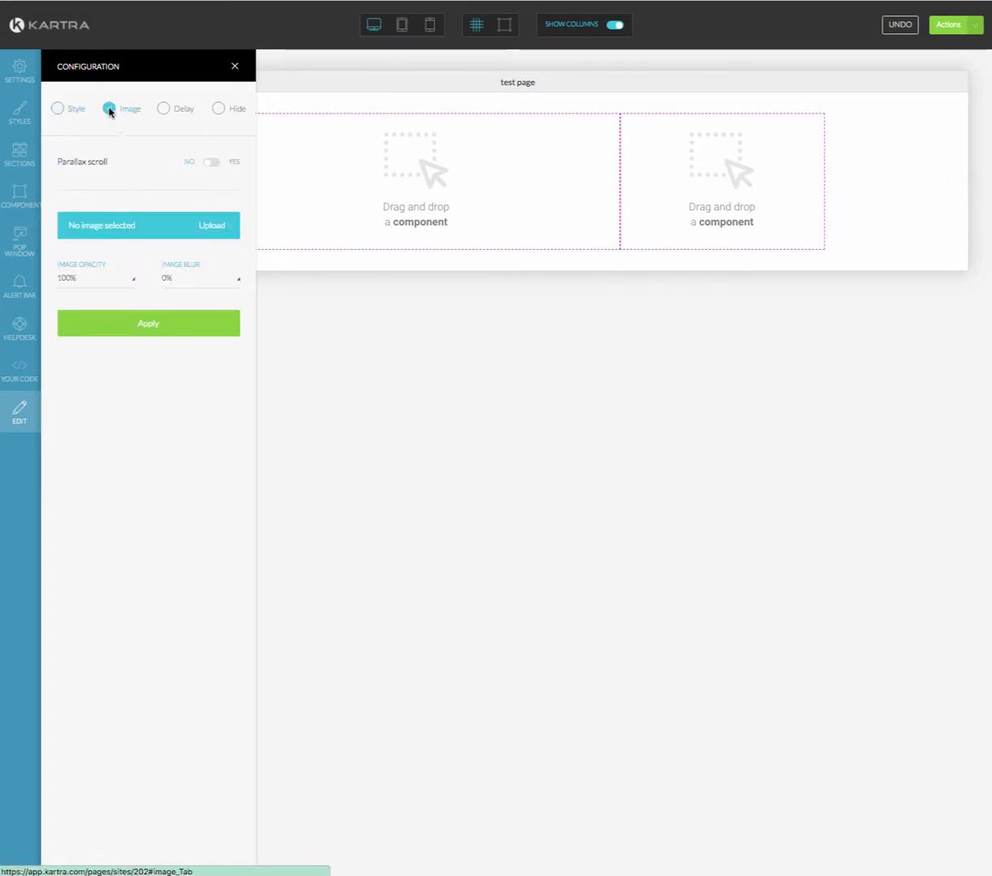
click(215, 163)
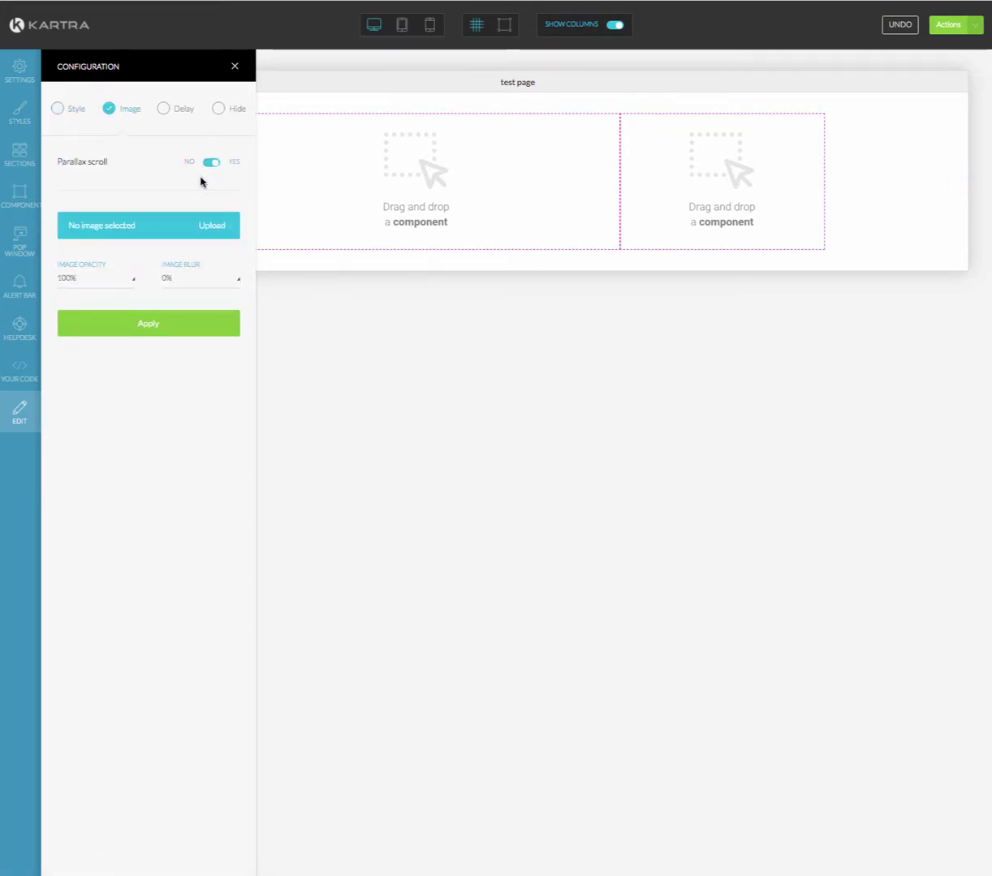
Apply the ocean sunset picture from the image library as the section's background
click(102, 228)
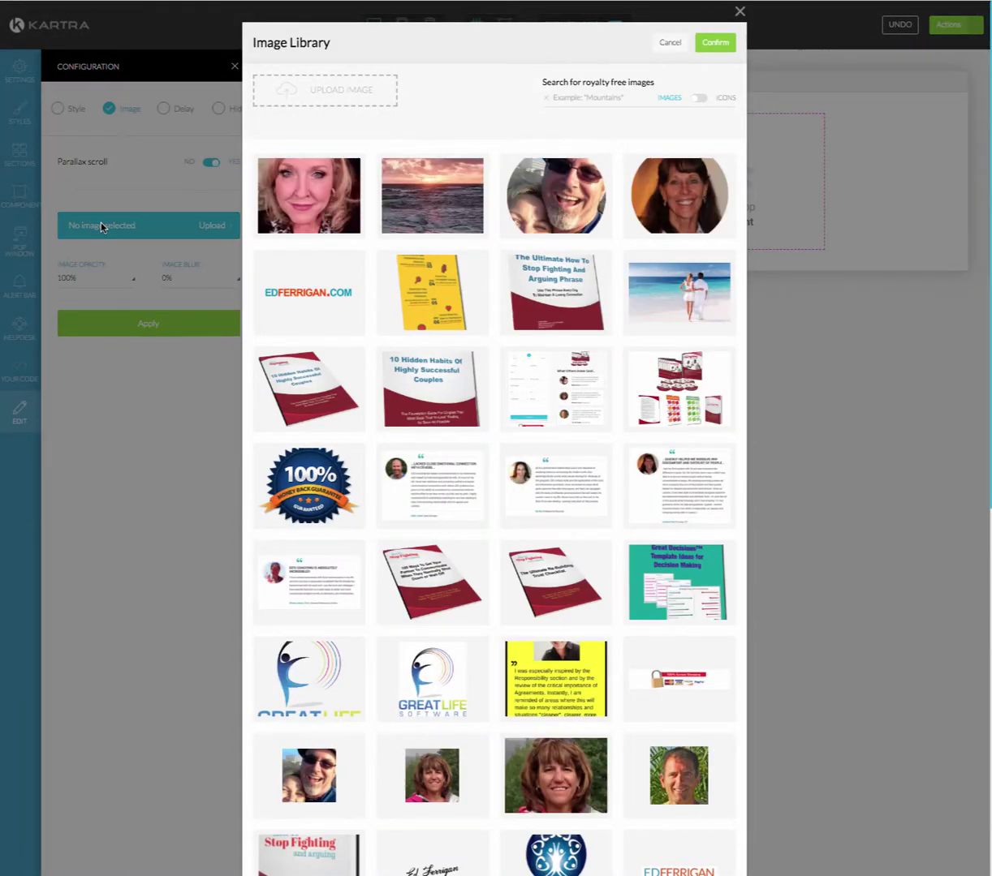
click(429, 227)
click(724, 49)
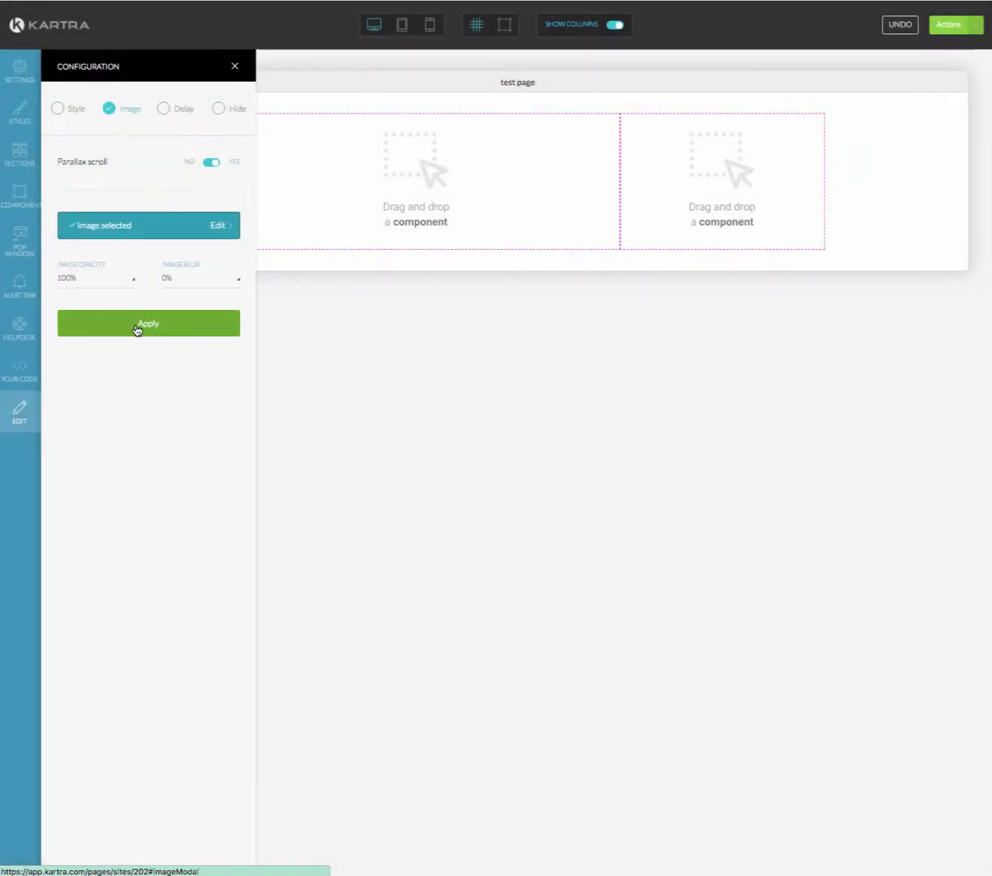
click(138, 325)
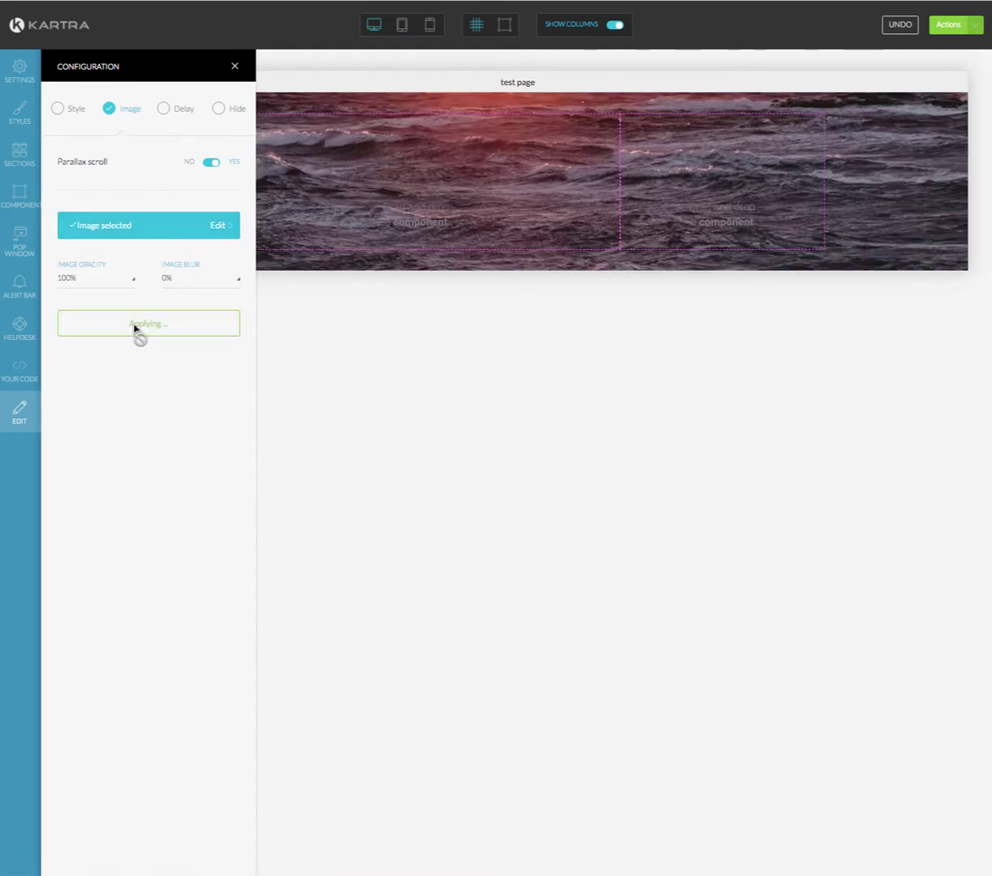
Deselect the ocean sunset picture in the image library and apply the section without a background image
mouse_move(963, 223)
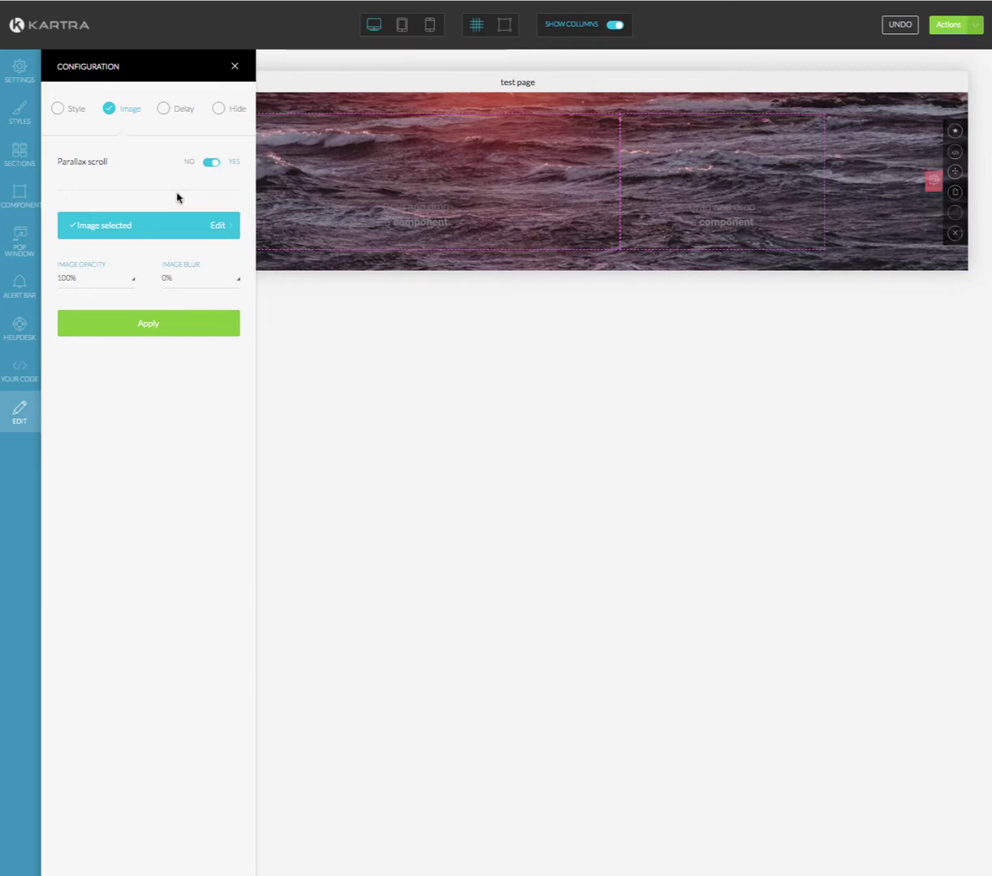
click(167, 222)
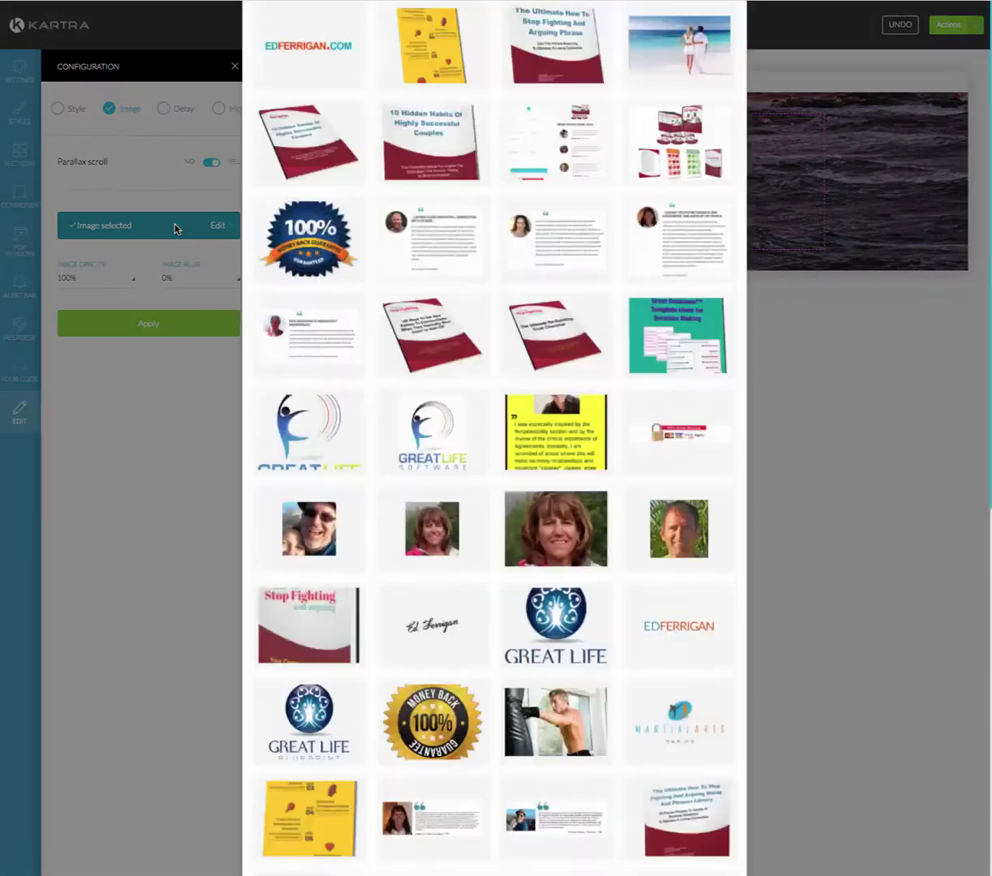
click(311, 201)
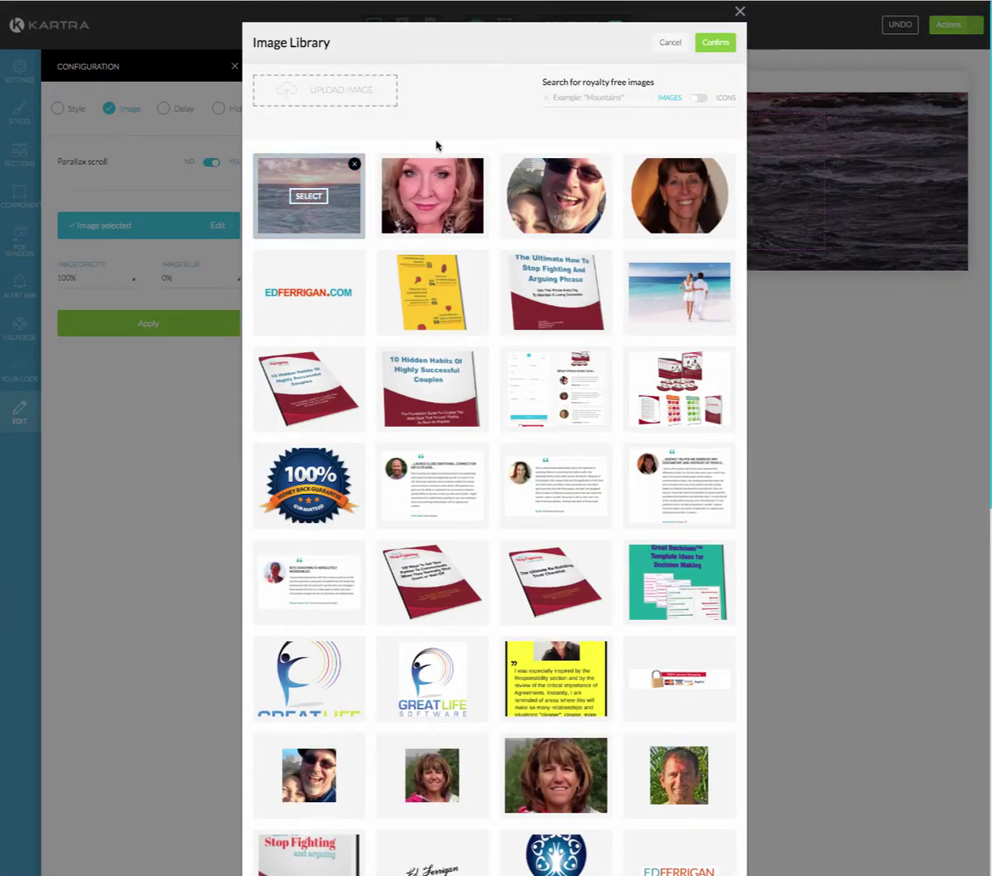
click(725, 44)
click(150, 326)
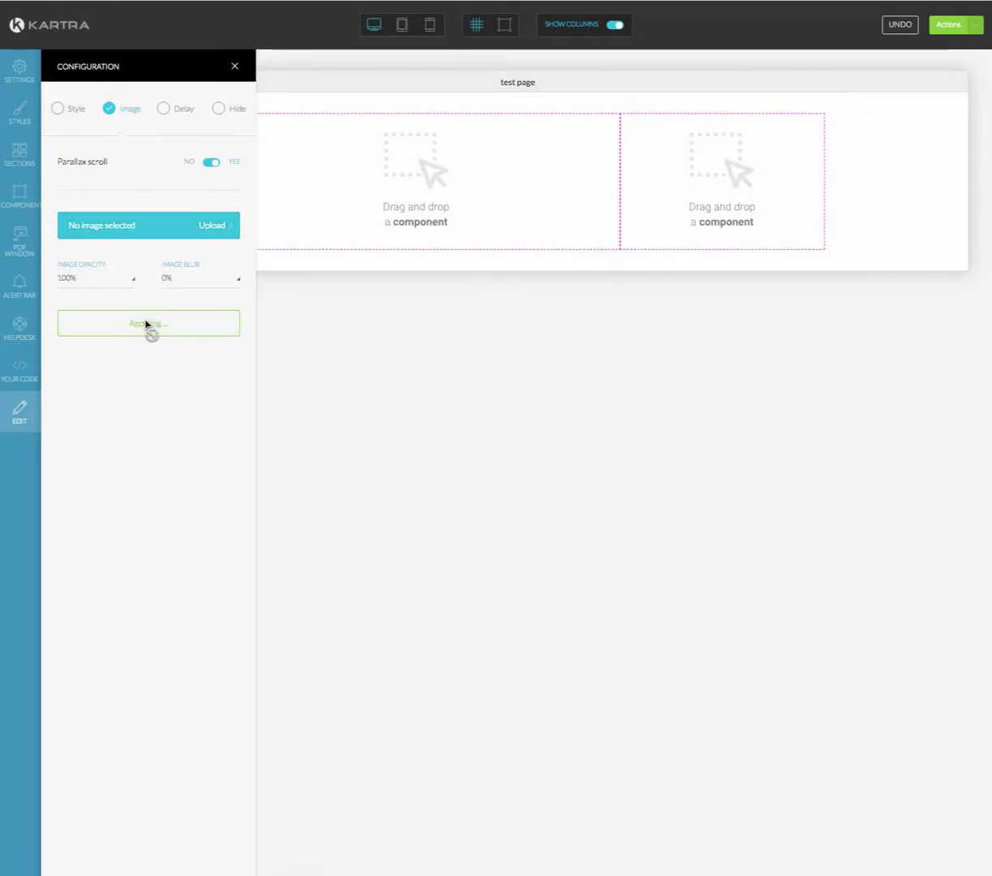
Activate a display delay of 100 seconds from landing for the section and deactivate the delay again
click(163, 109)
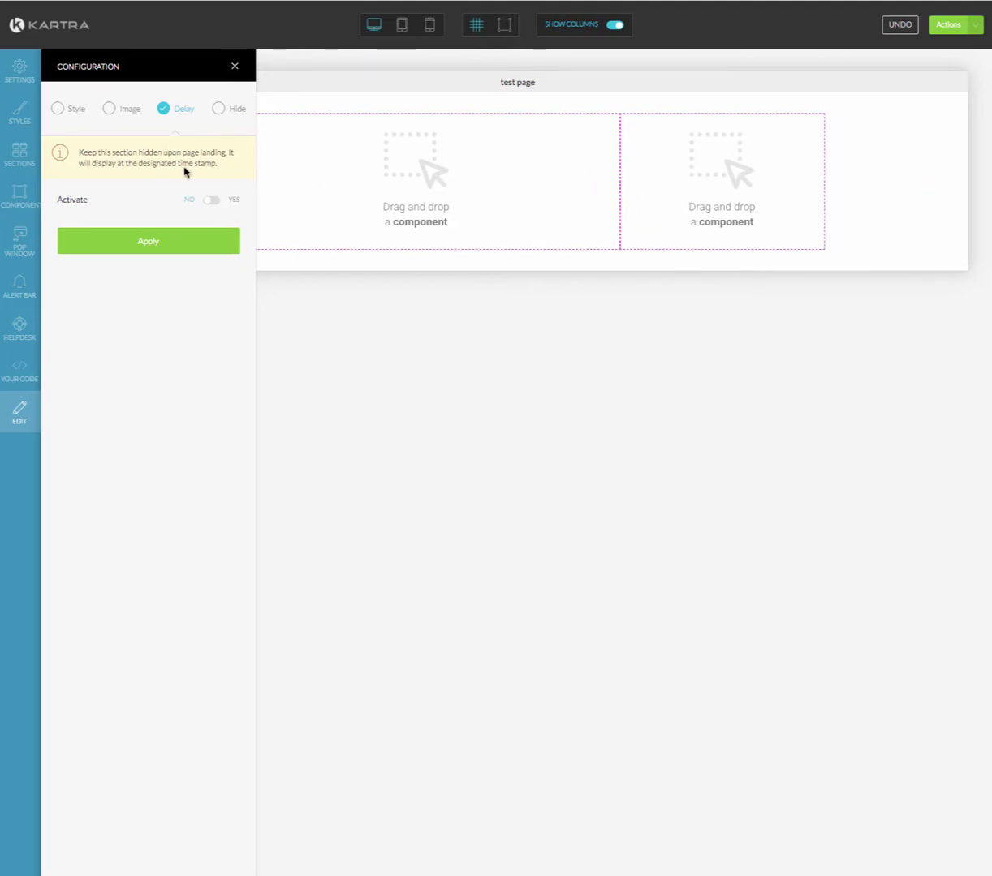
click(213, 200)
double_click(60, 262)
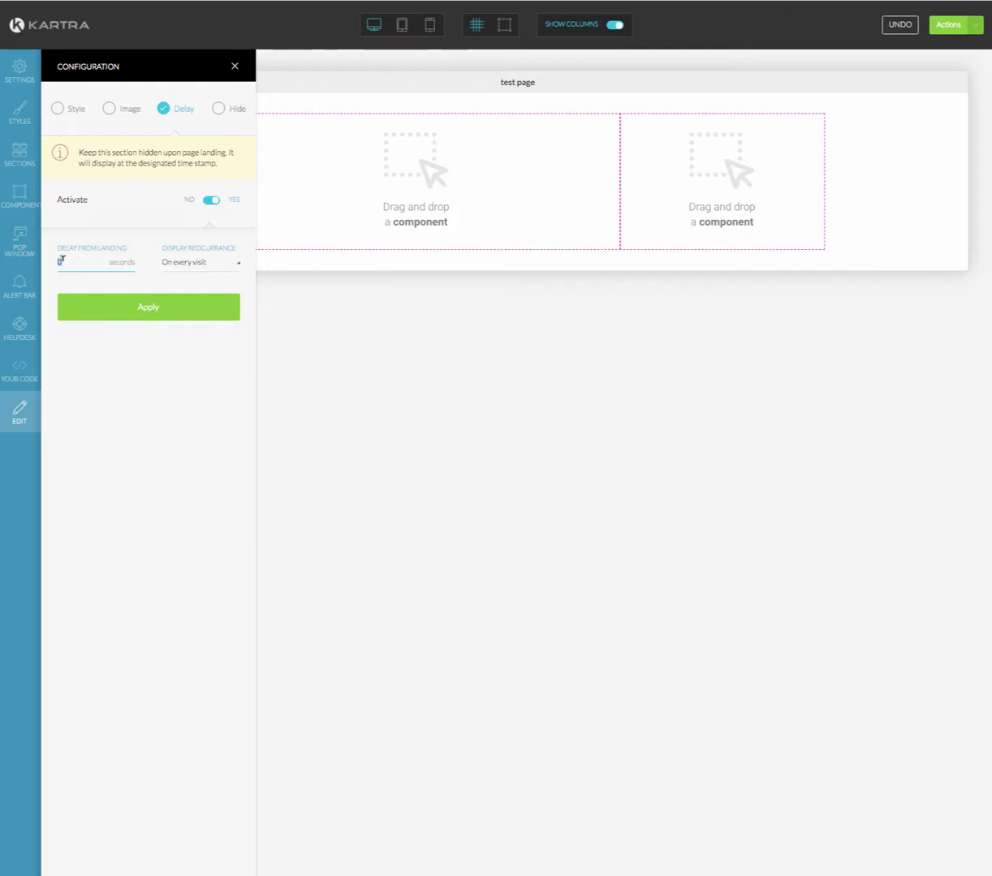
drag(62, 261, 78, 259)
click(190, 264)
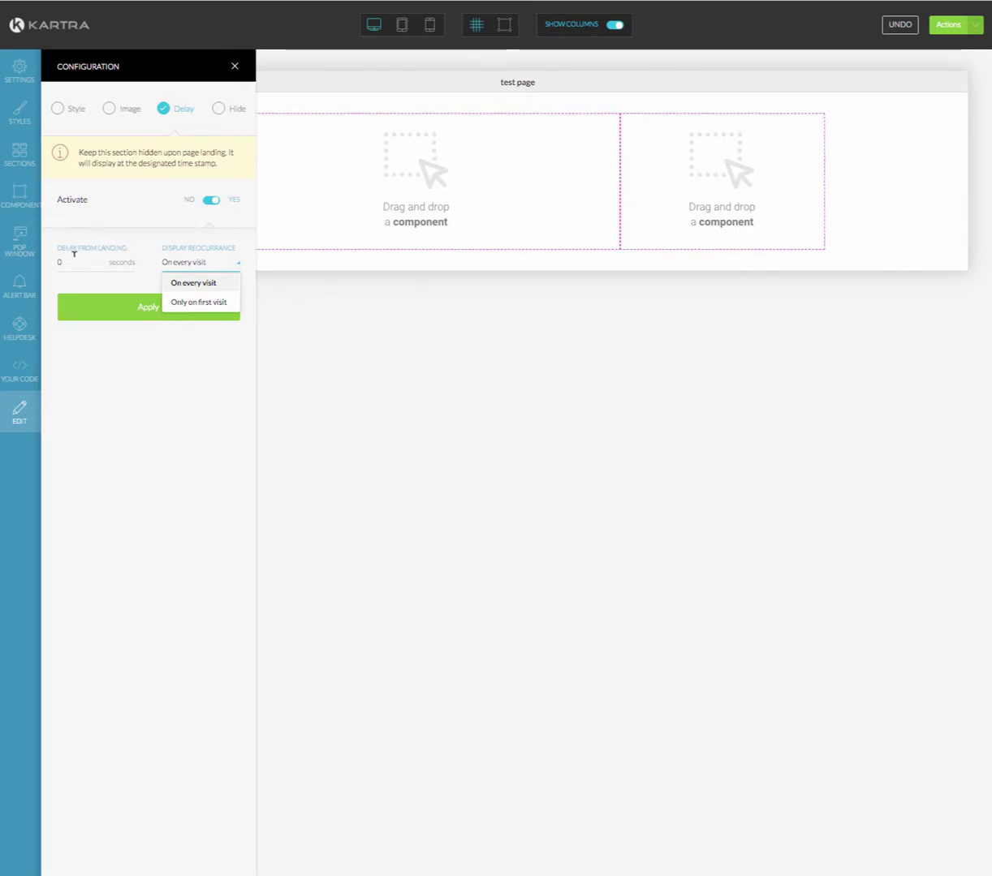
drag(69, 263, 50, 265)
text(100)
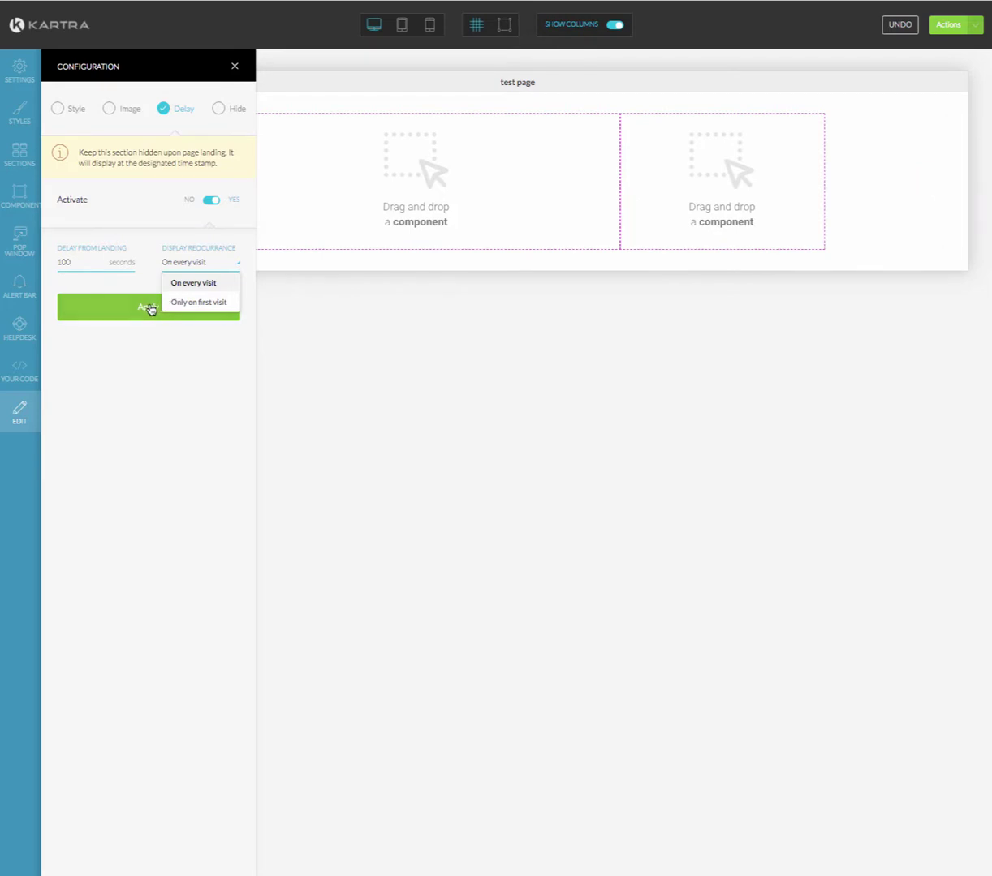
click(115, 281)
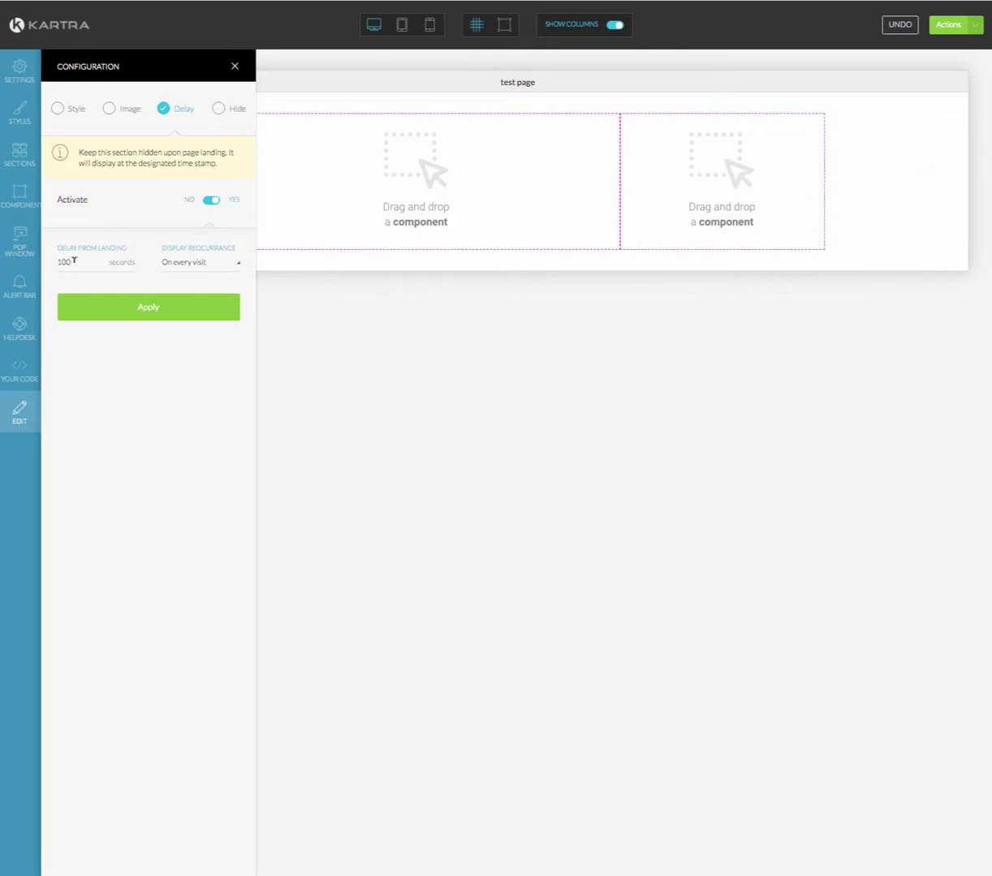
click(193, 268)
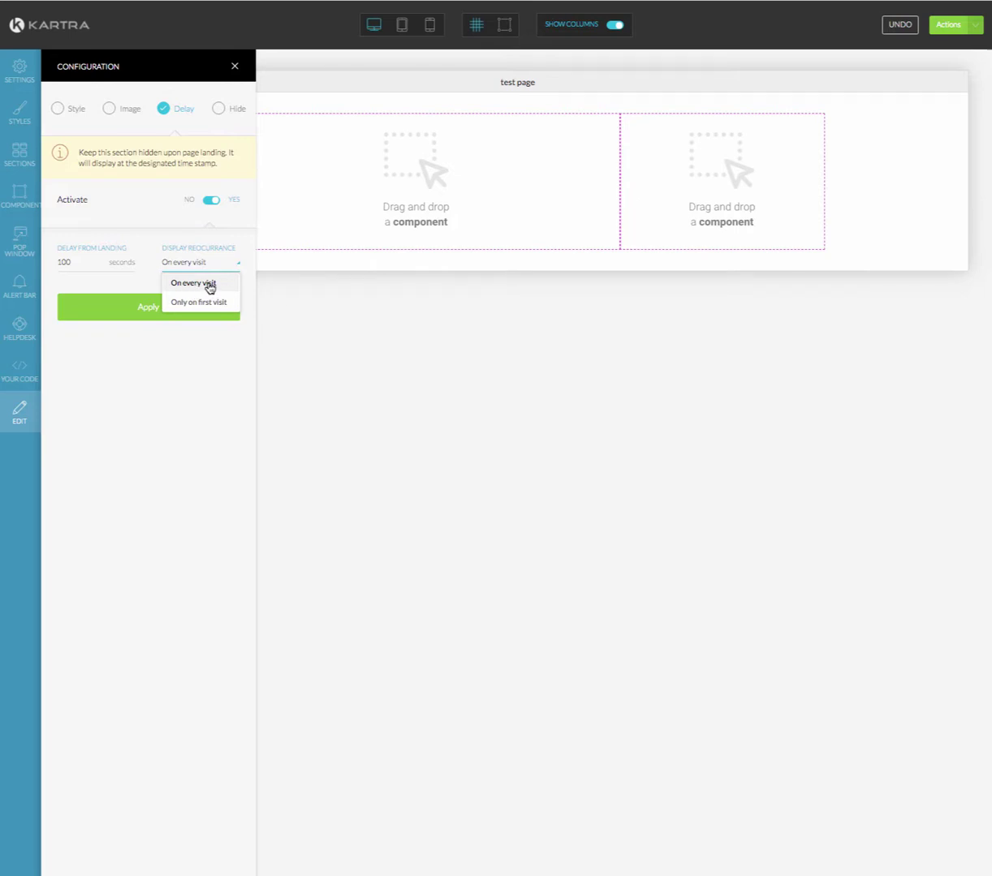
click(210, 199)
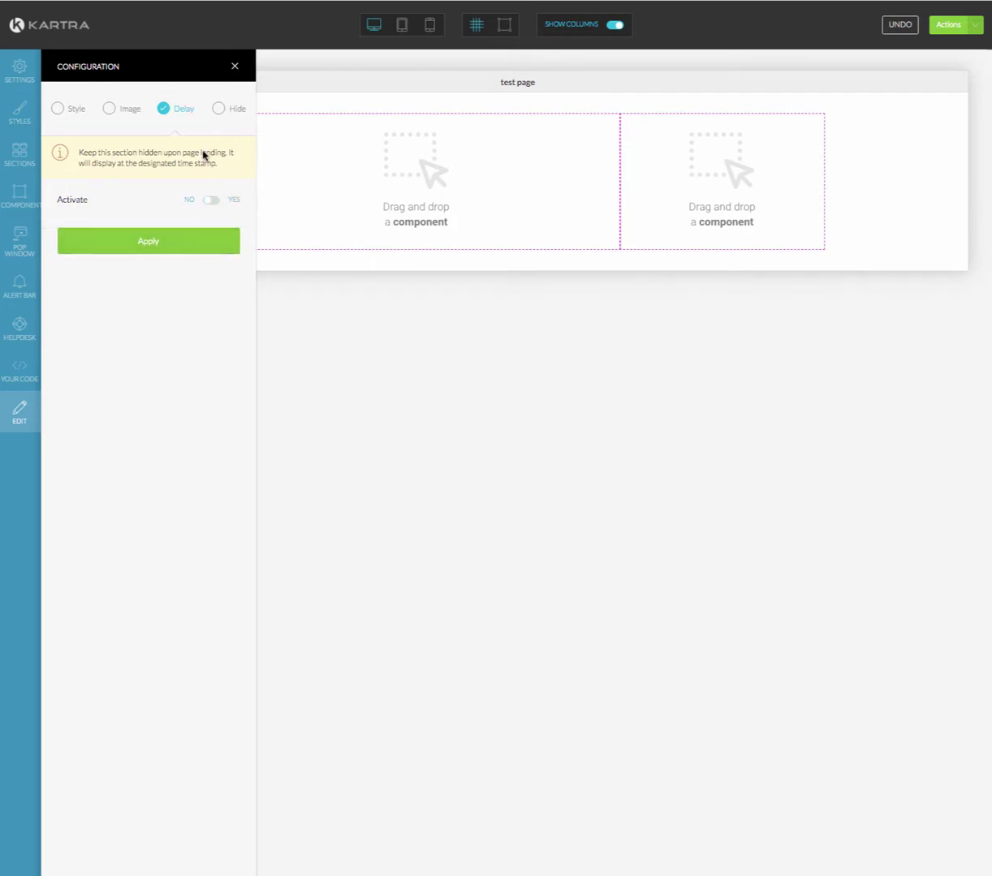
Review the section's hide or show rules for lists, sequences and tags, and close the configuration without changing the rule
click(216, 109)
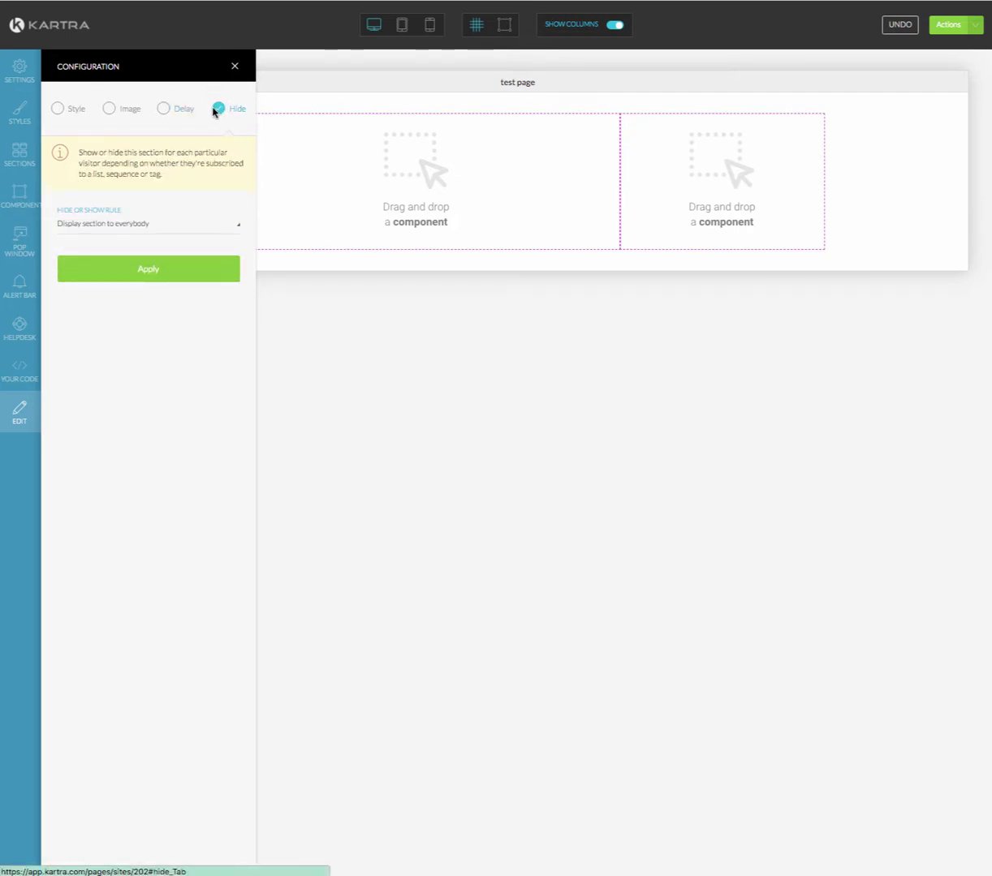
click(124, 229)
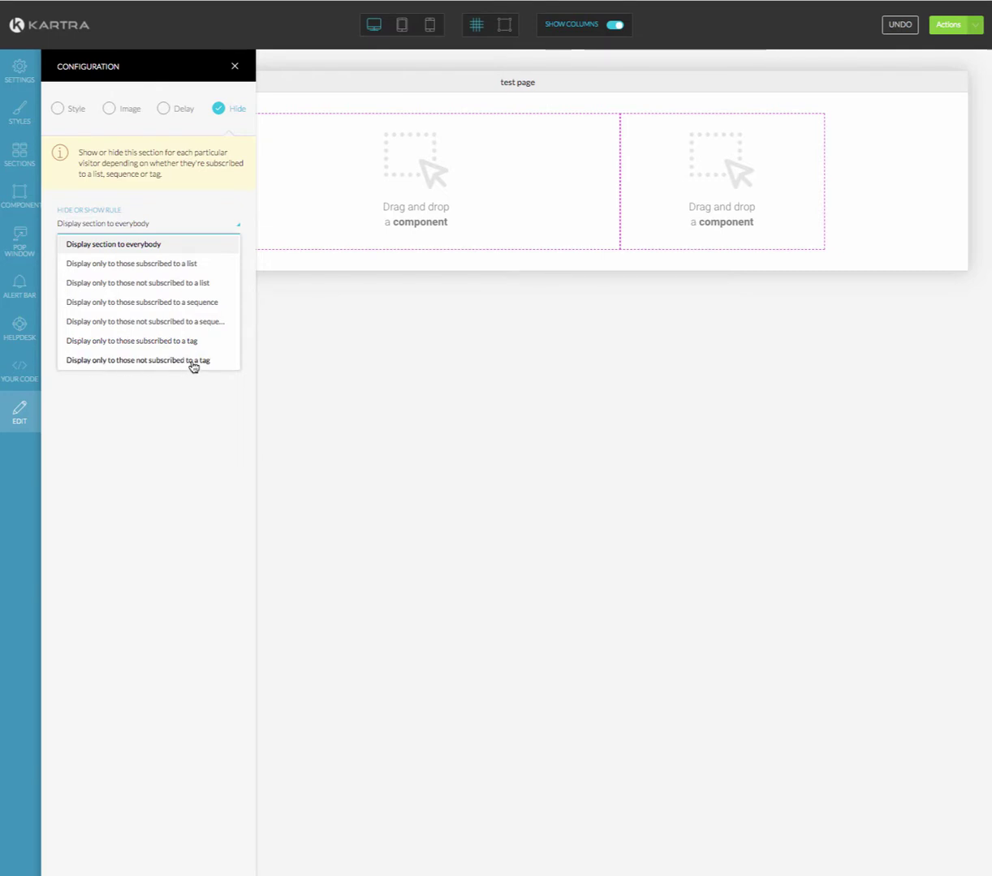
click(181, 221)
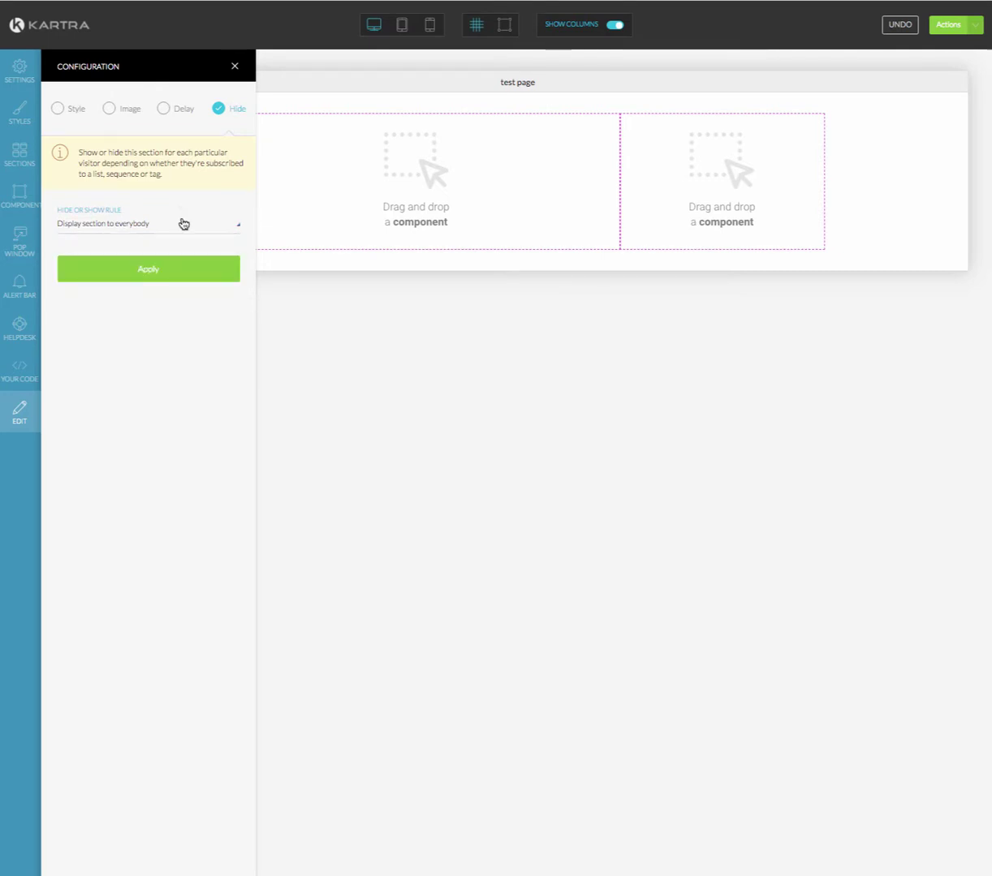
click(118, 226)
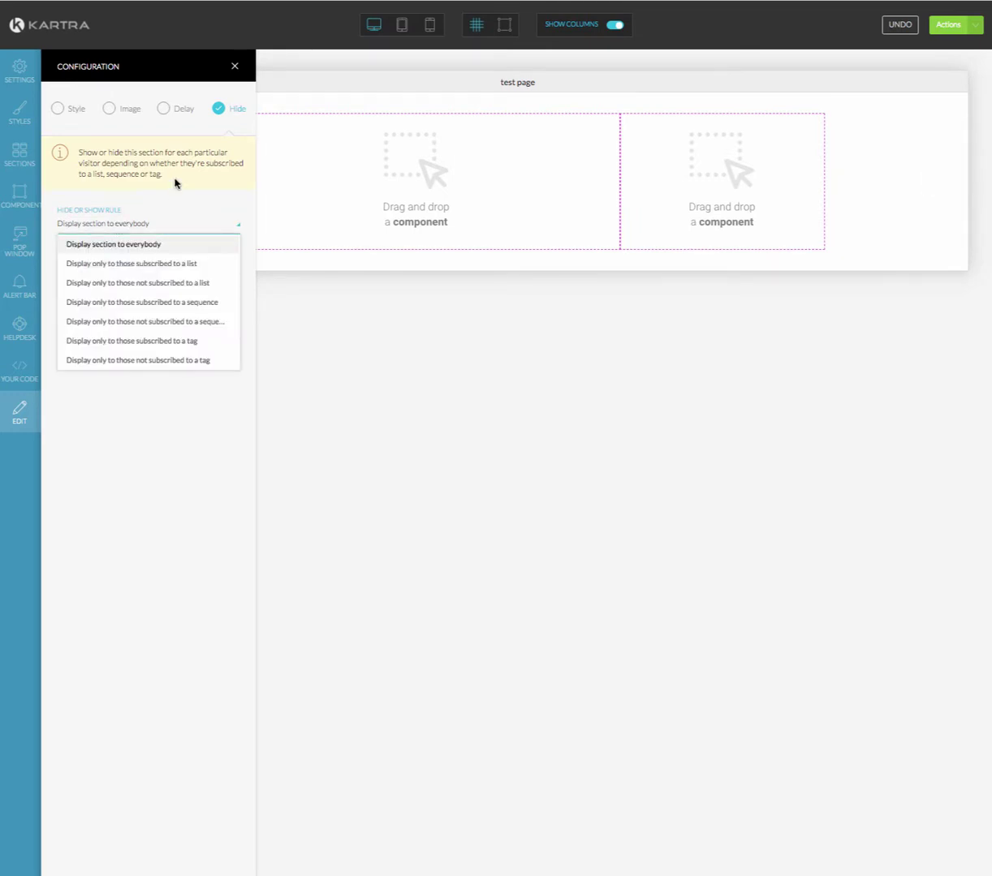
click(164, 199)
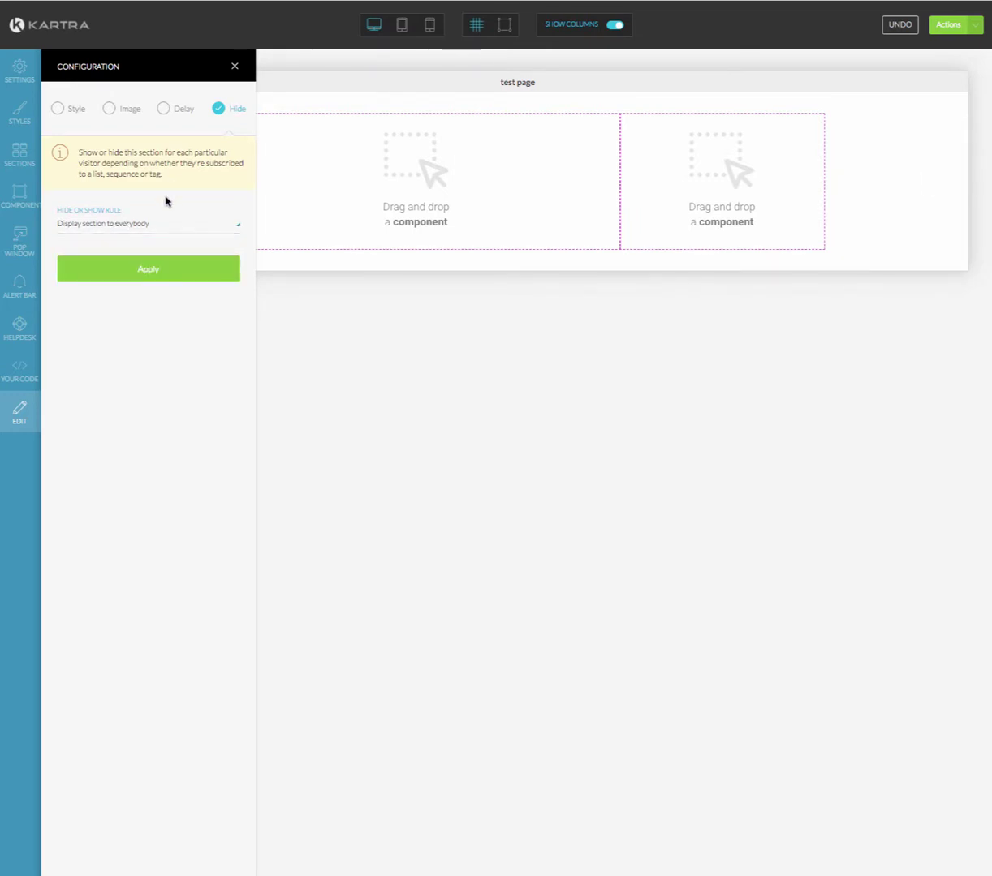
click(235, 68)
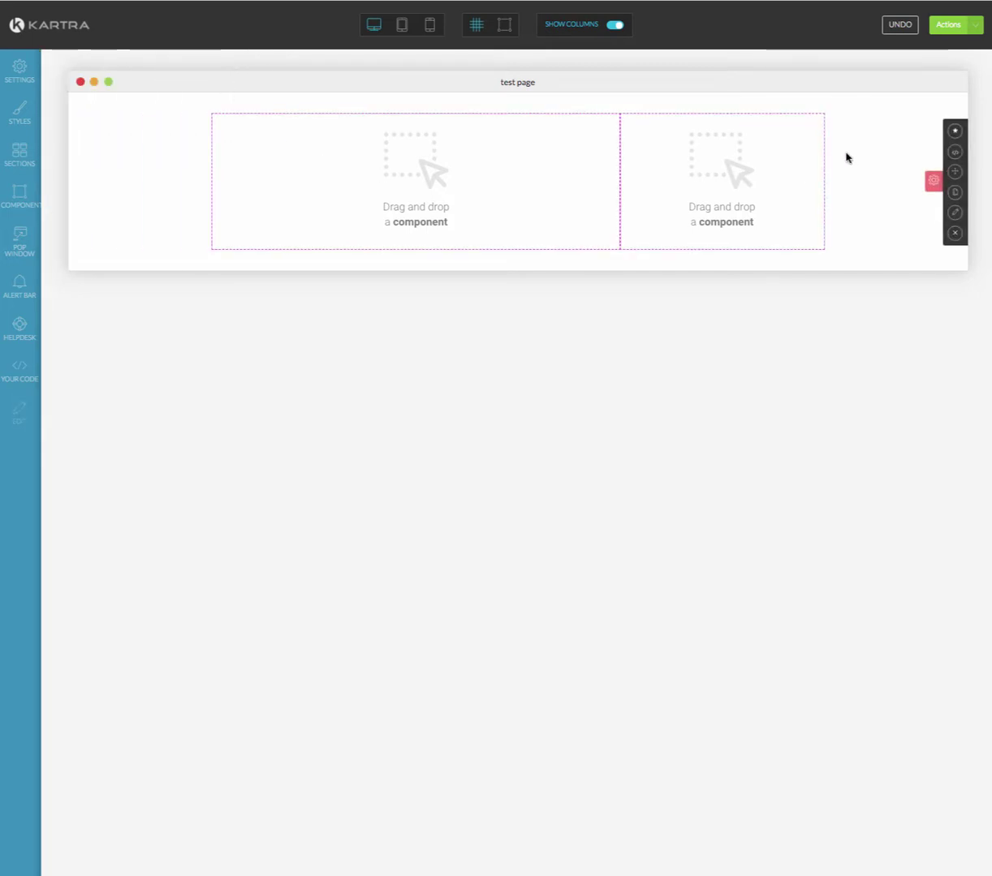
Browse the headline components and add the "LOREM IPSUM" headline with the yellow "DOLOR SIT AMET" label to the wider column
click(21, 196)
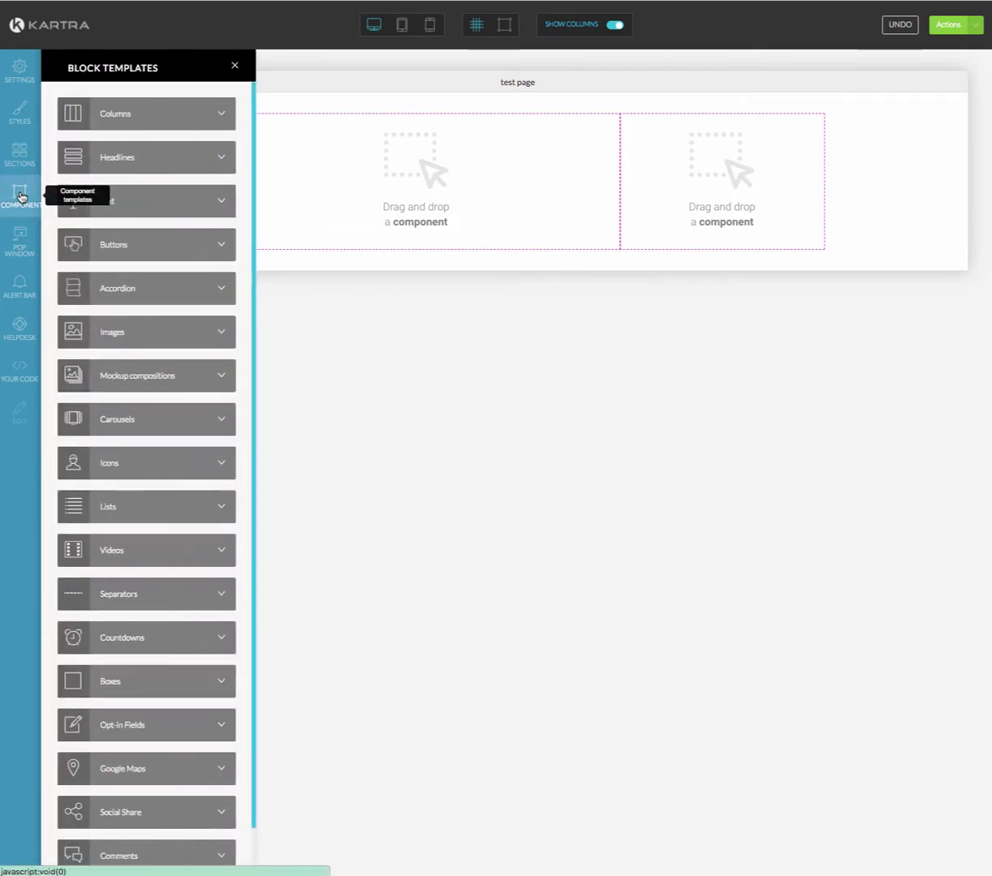
click(134, 158)
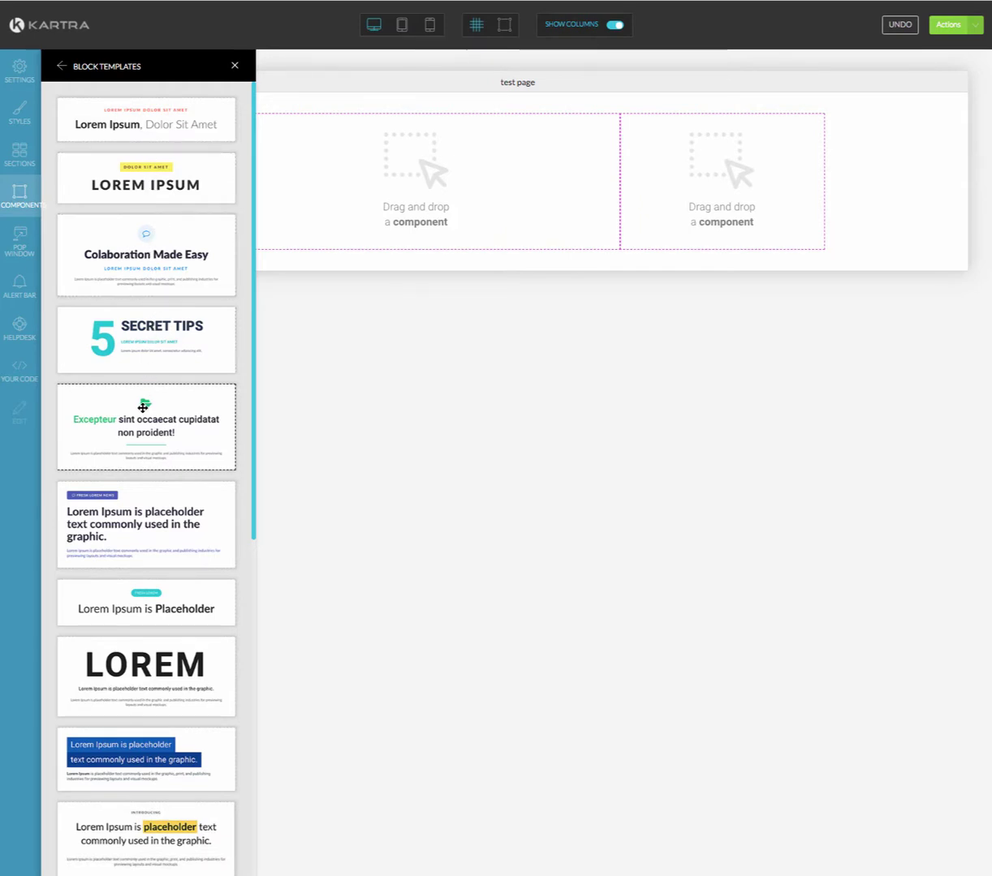
scroll(141, 398, down, 3)
scroll(142, 408, down, 5)
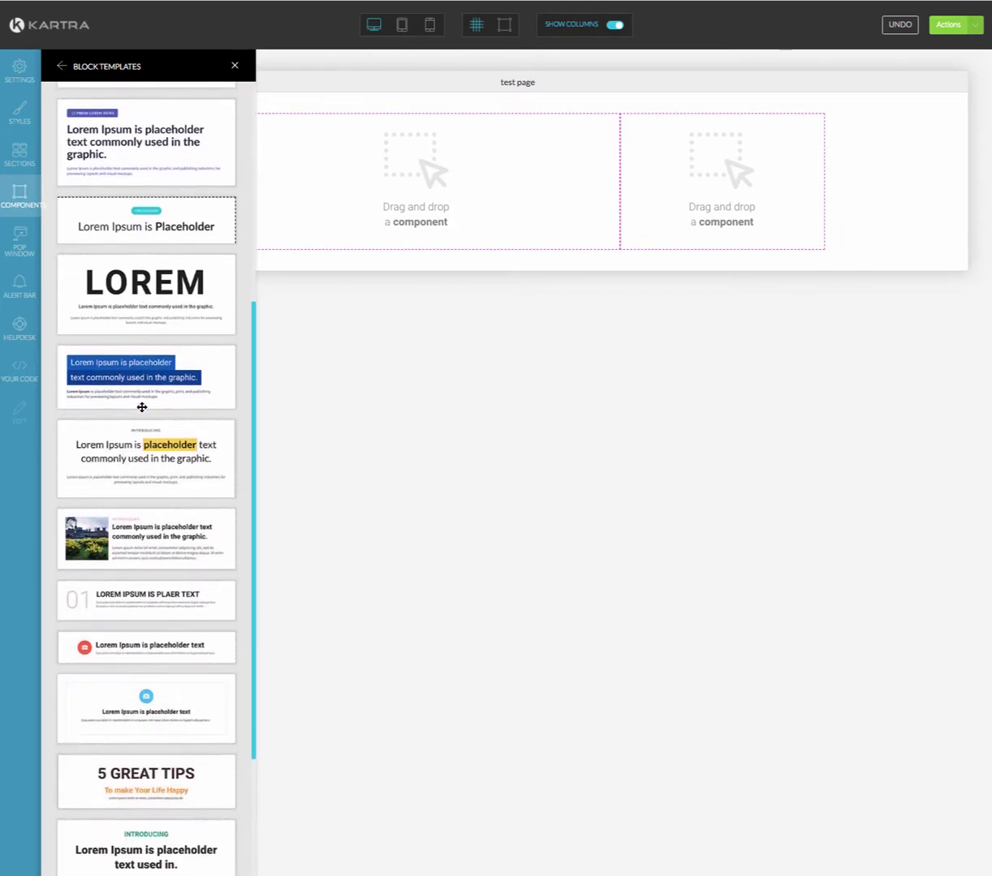
scroll(141, 408, down, 1)
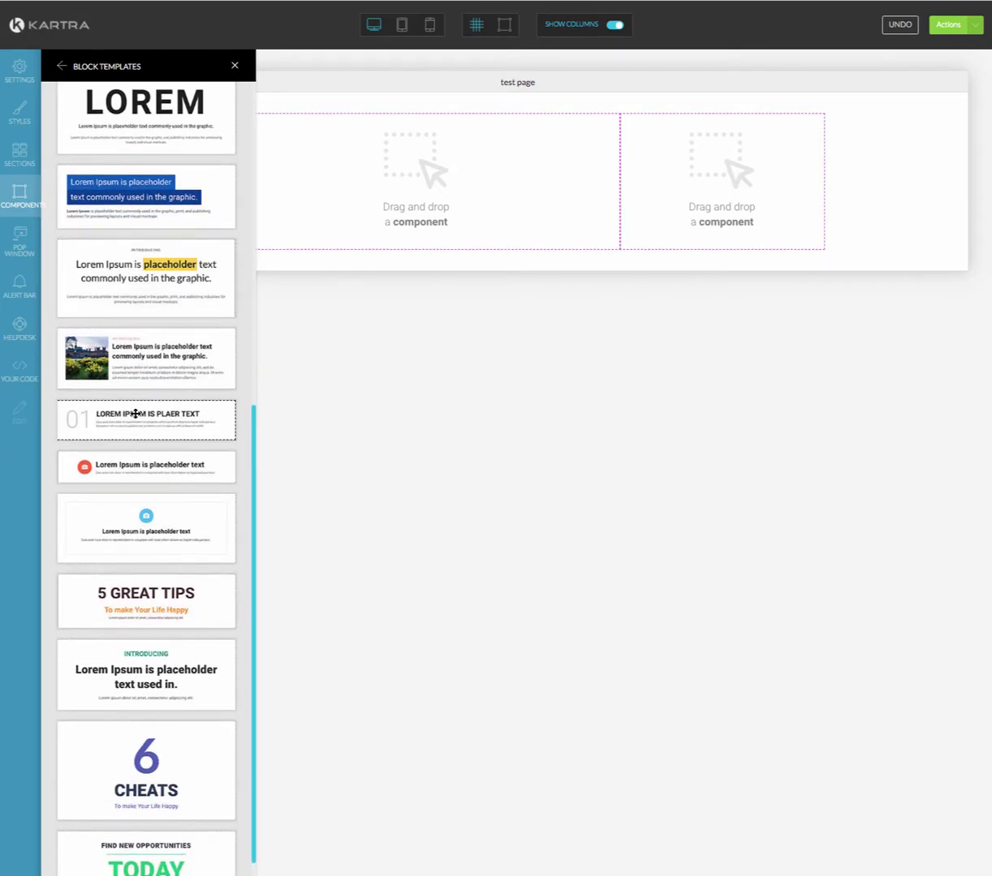
scroll(136, 434, down, 1)
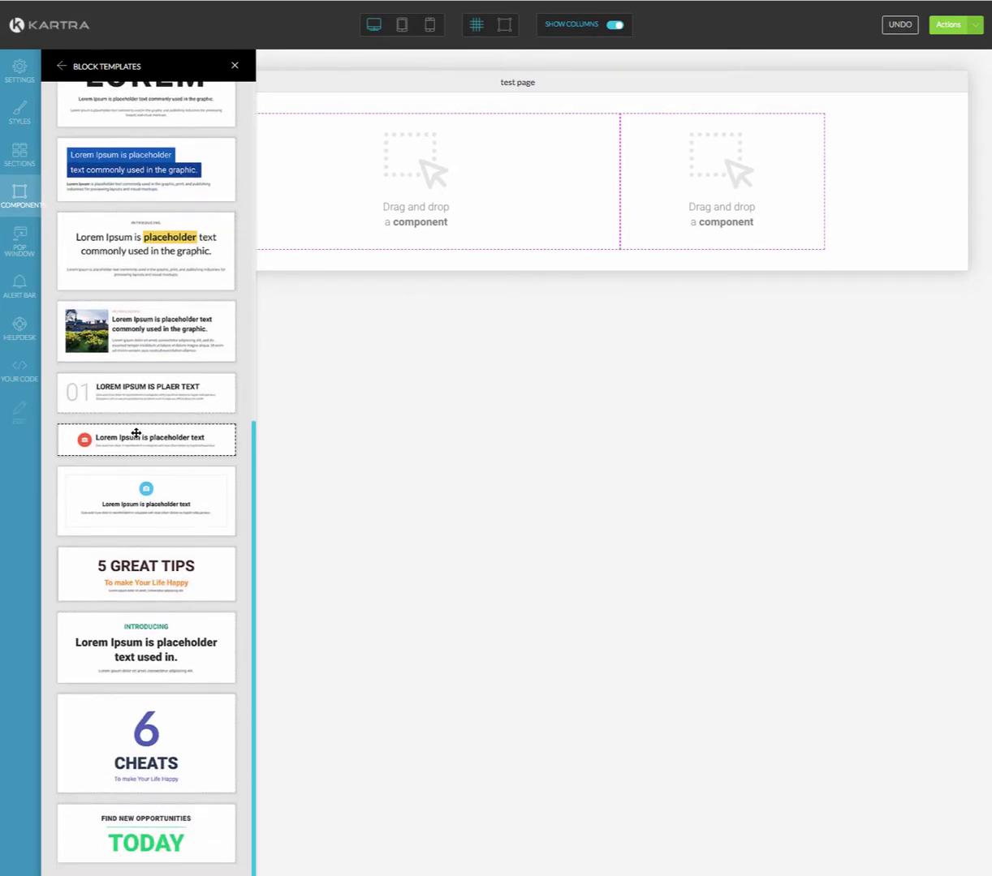
scroll(138, 568, up, 1)
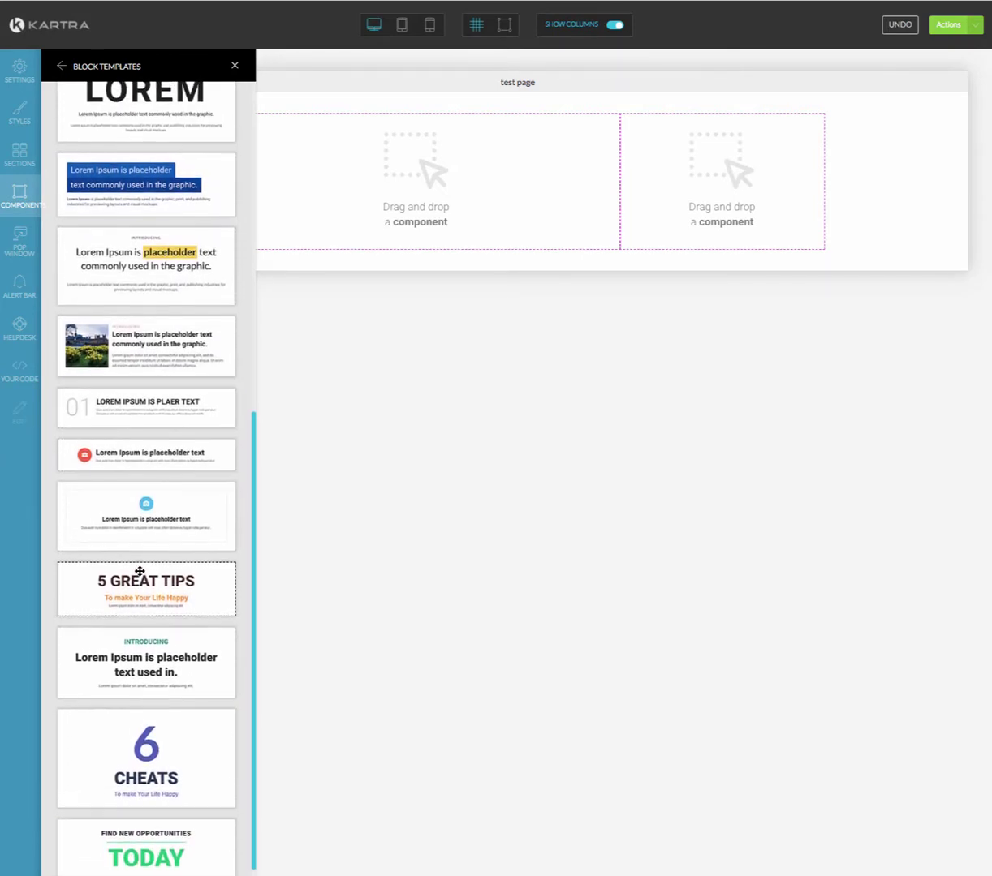
scroll(142, 379, up, 7)
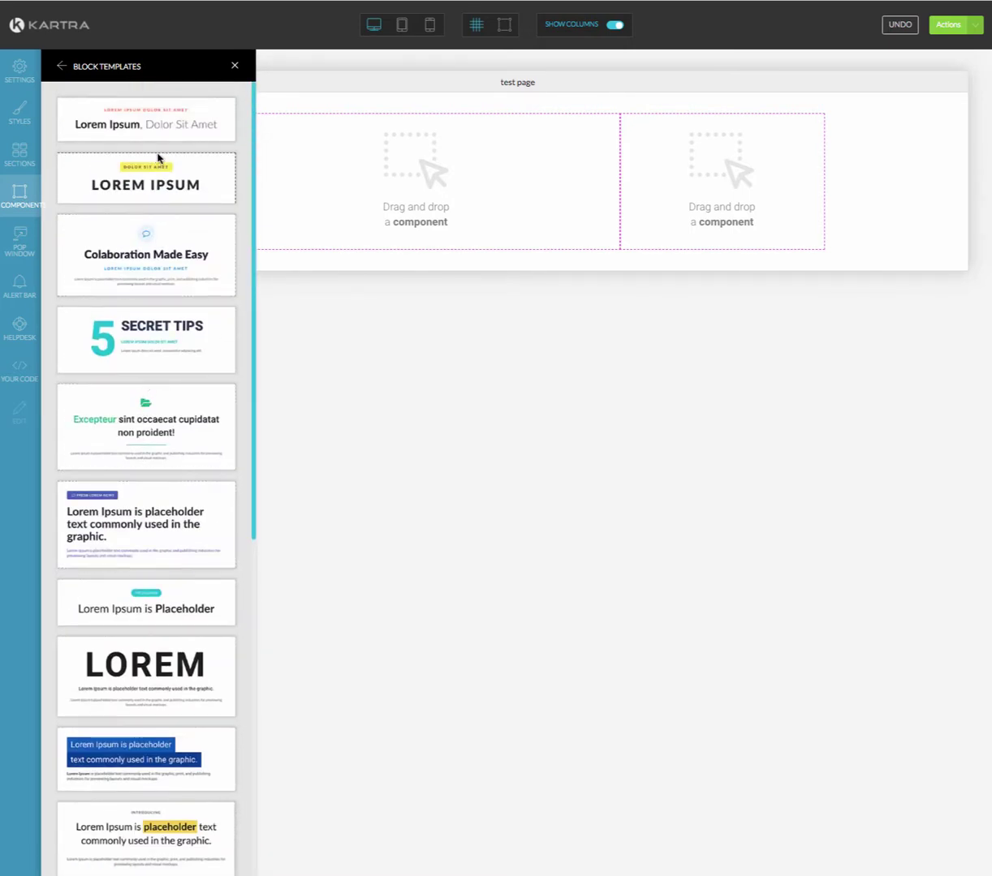
drag(132, 175, 375, 116)
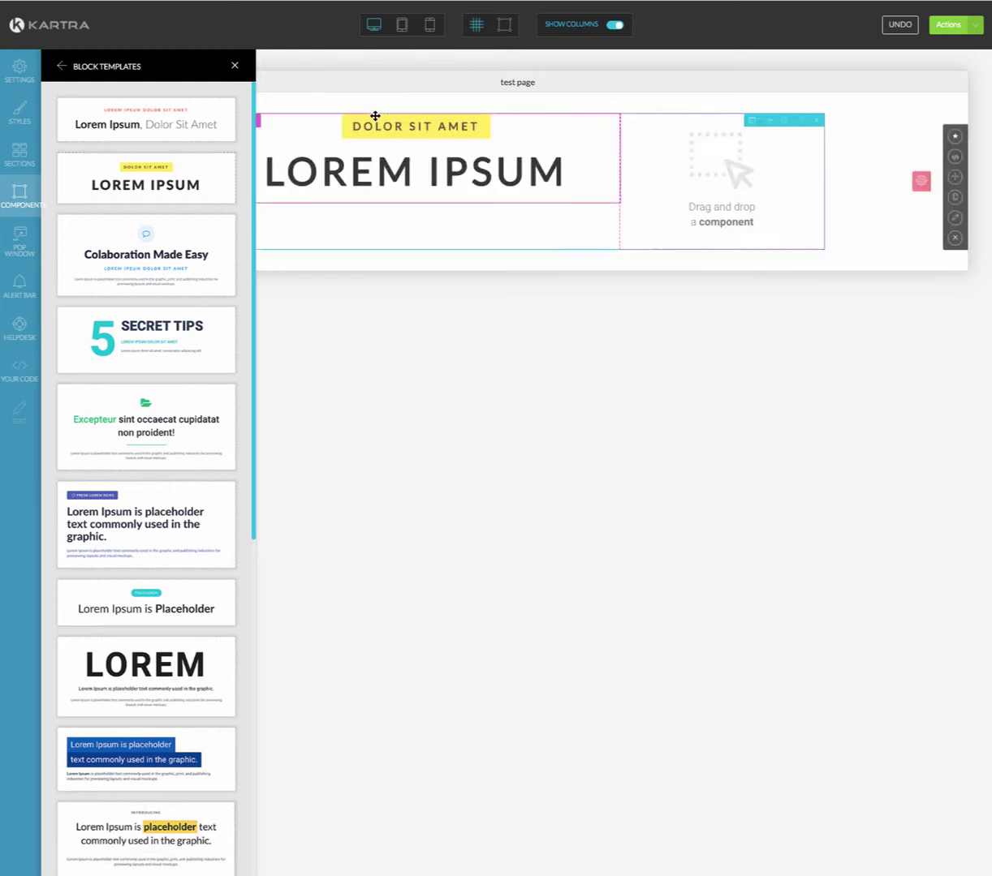
click(235, 66)
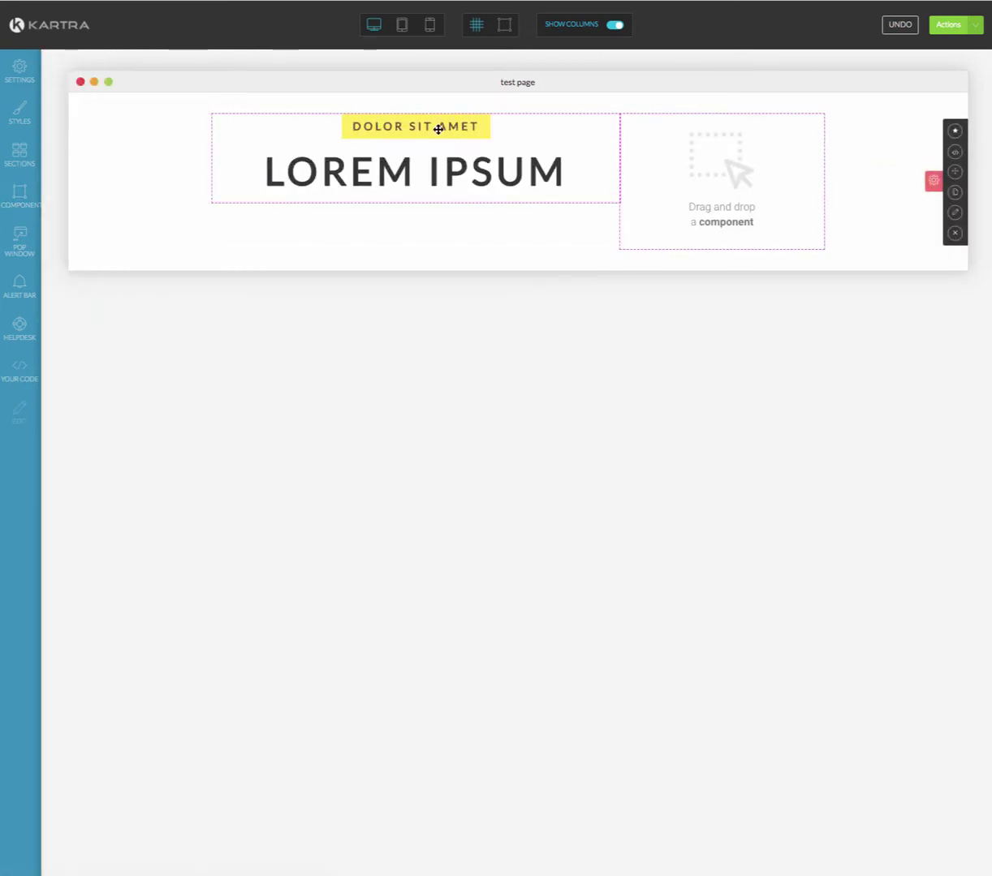
Look at the yellow label's style configuration and its text formatting options without changing anything
mouse_move(425, 130)
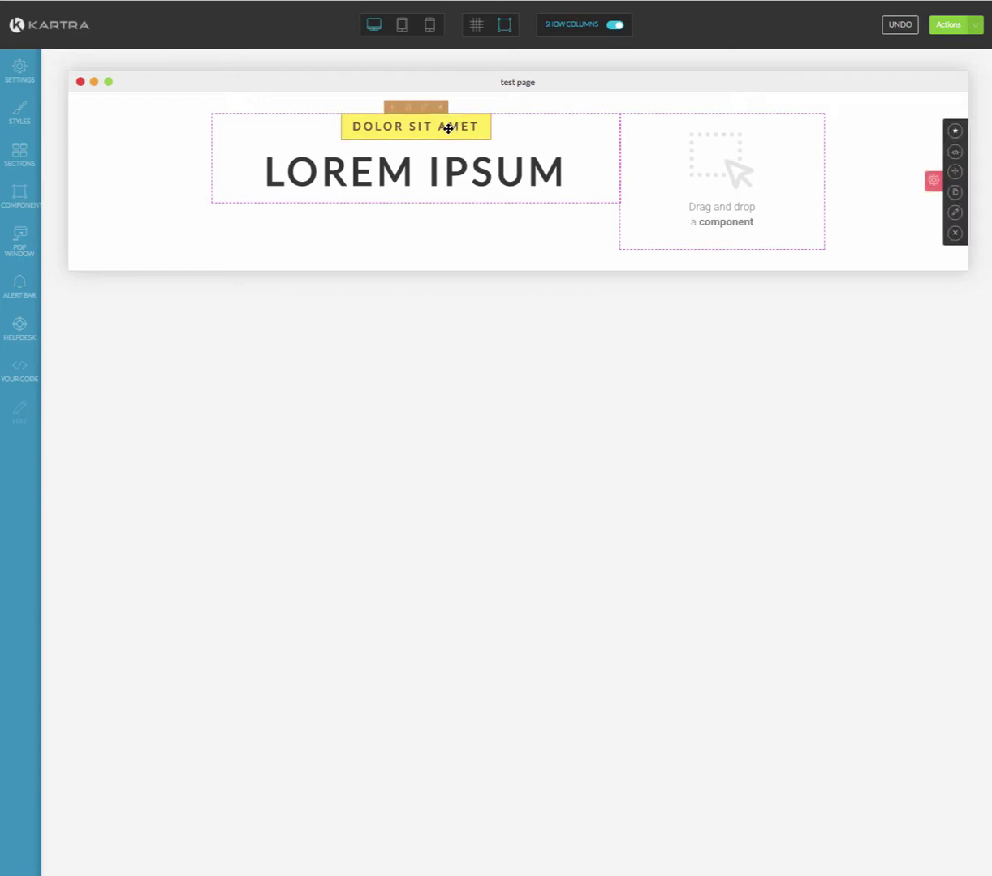
click(426, 108)
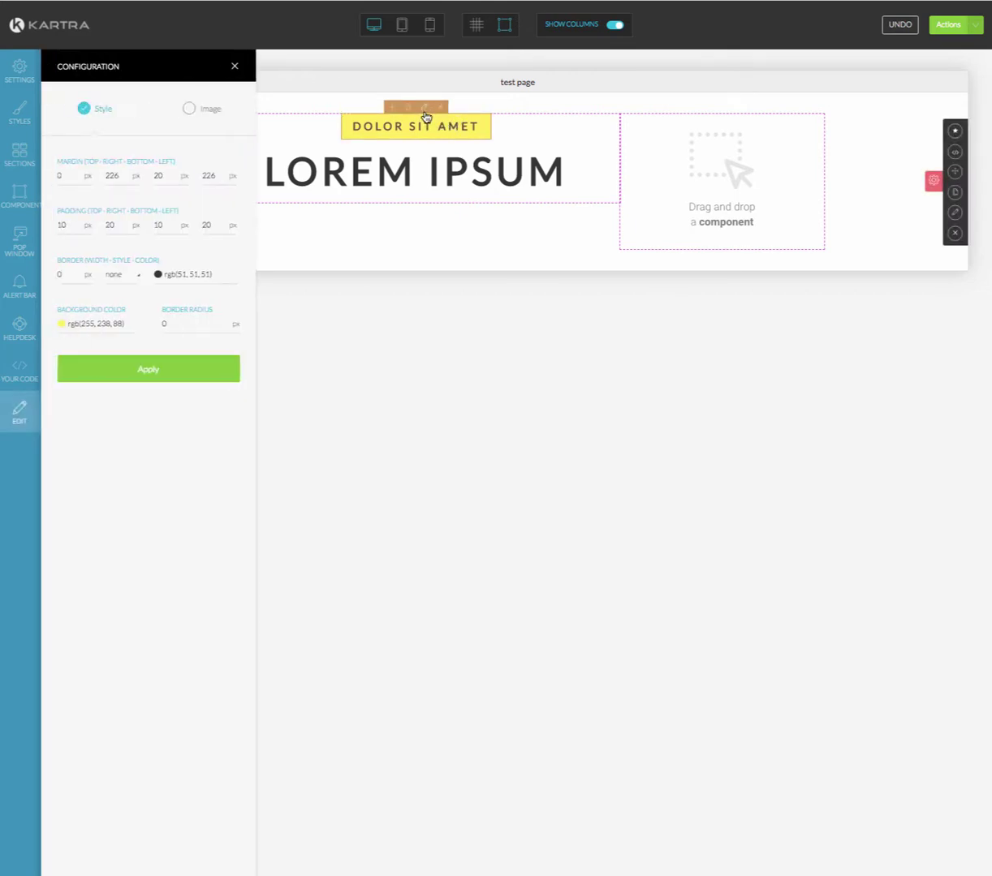
click(455, 124)
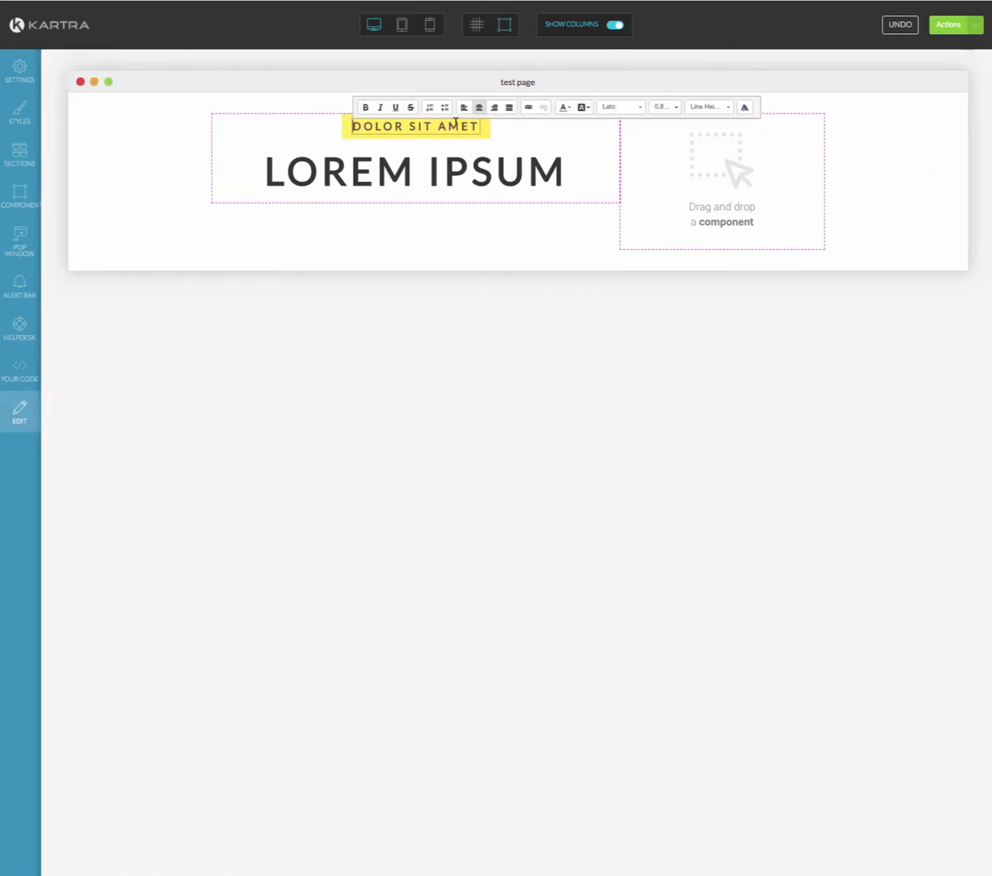
click(313, 126)
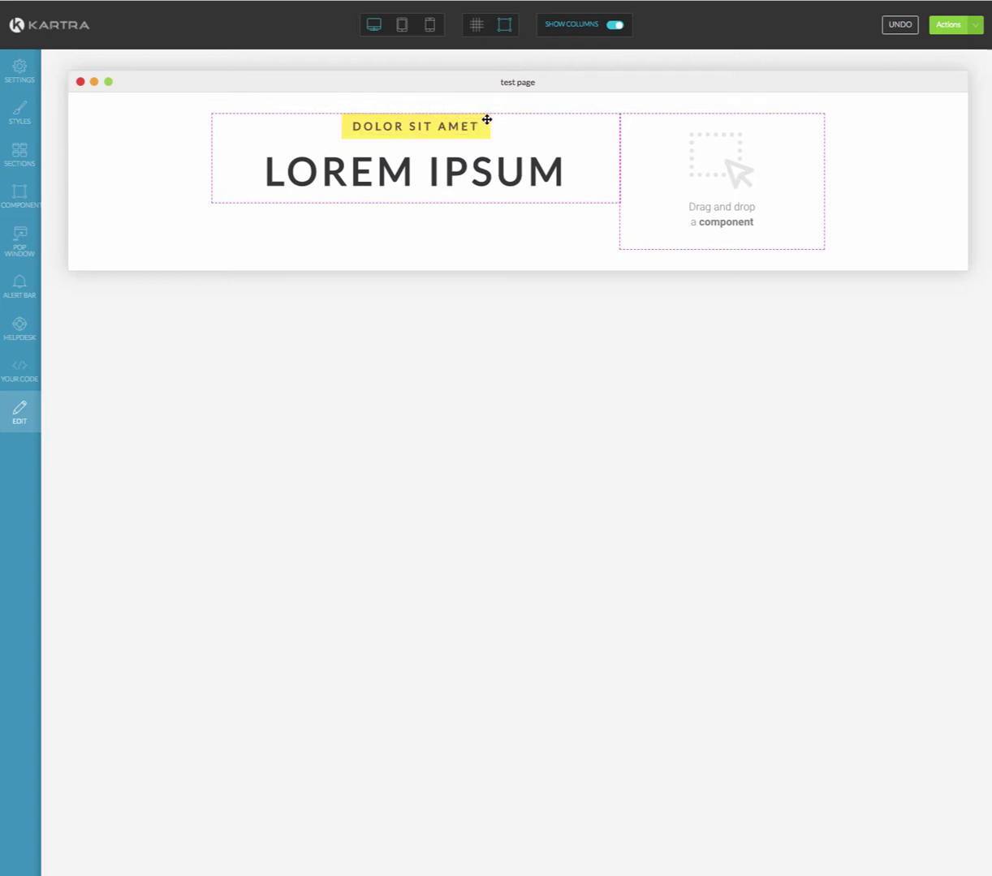
Replace the text of the yellow label with "My Sub Header"
click(432, 124)
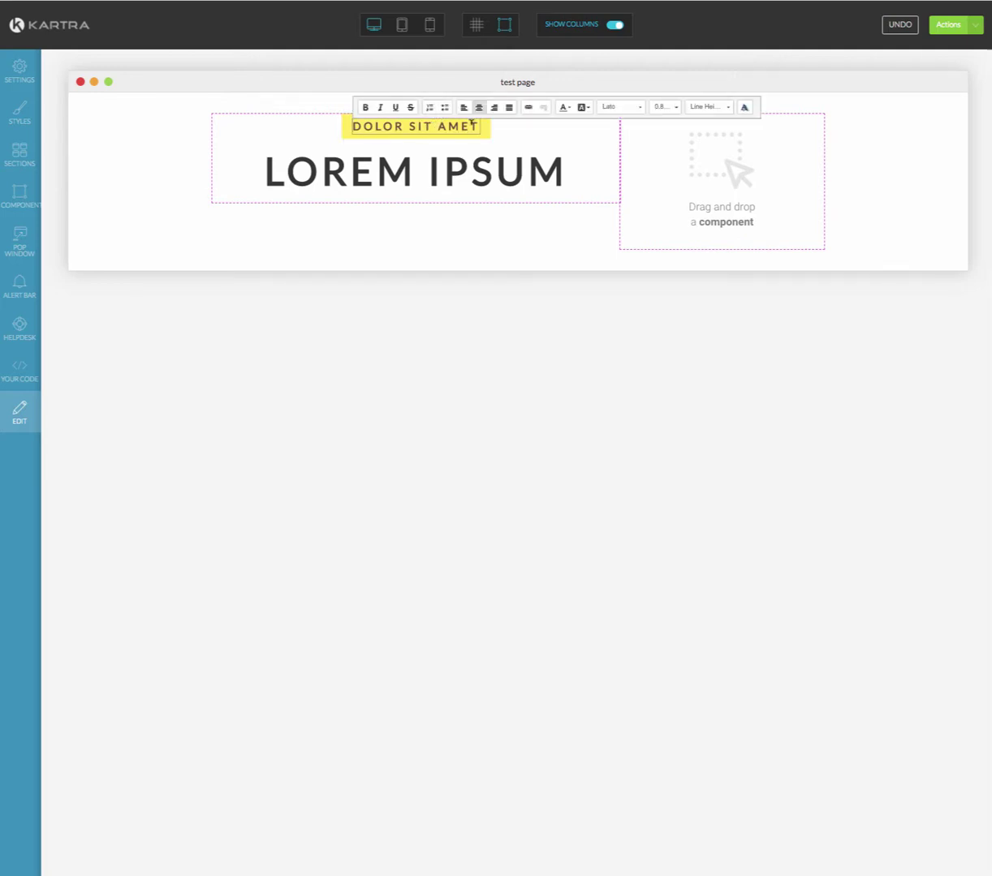
drag(478, 122, 342, 130)
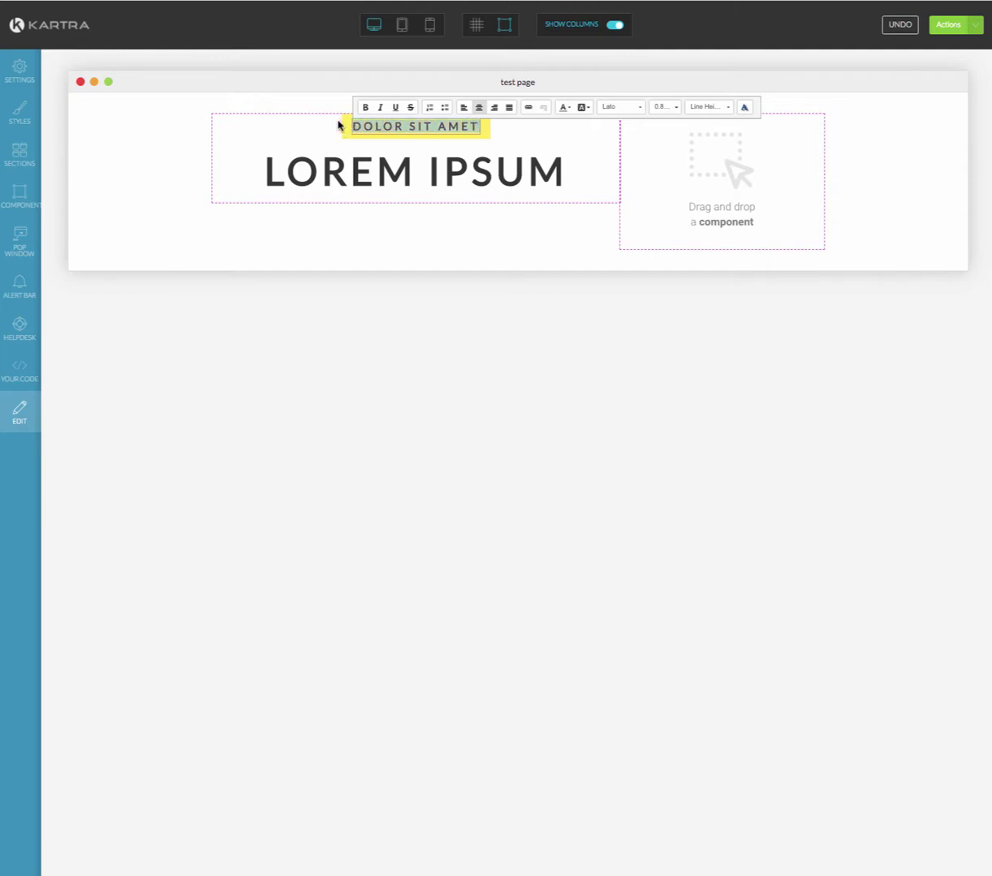
text(My )
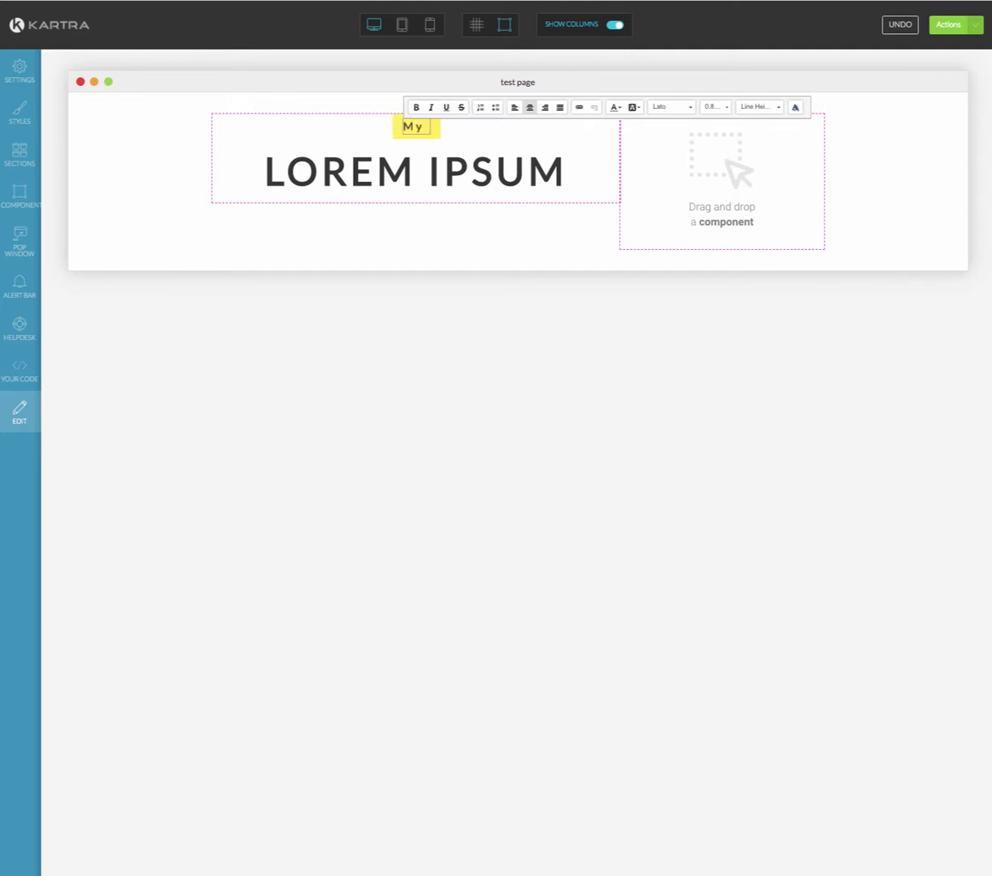
text(Sub He)
text(ader)
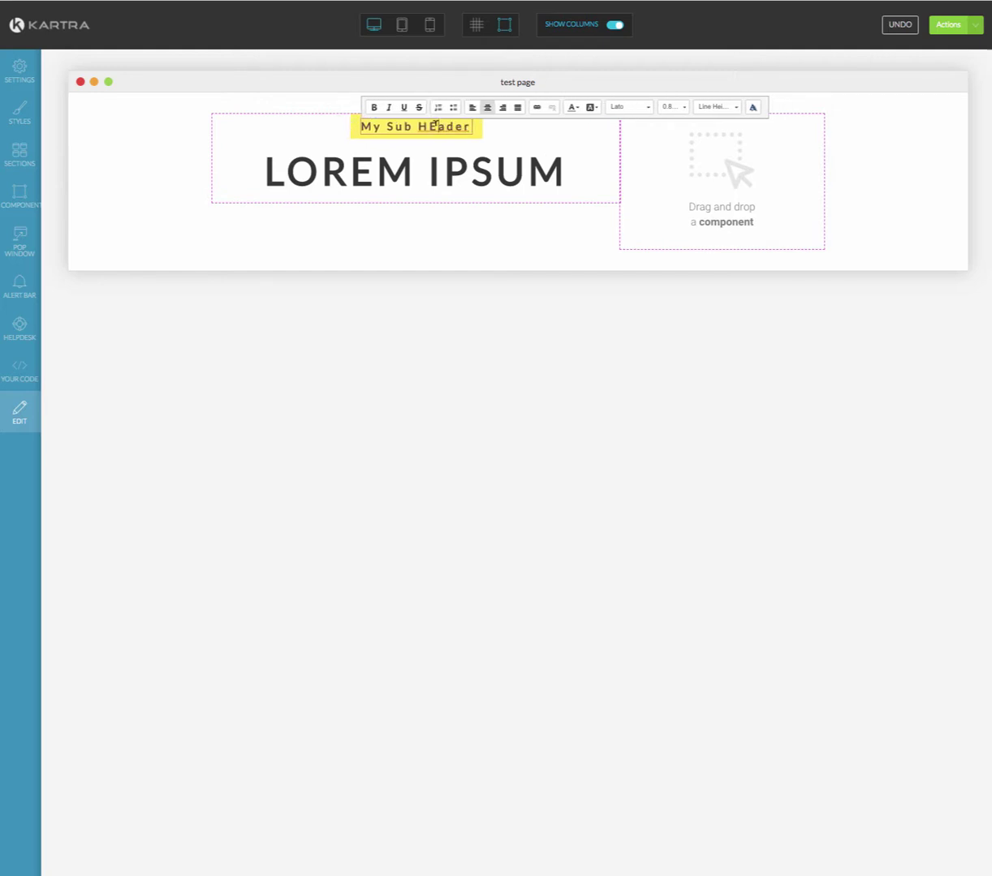
text(e)
Replace the "LOREM IPSUM" headline text with "My New Headline"
click(446, 167)
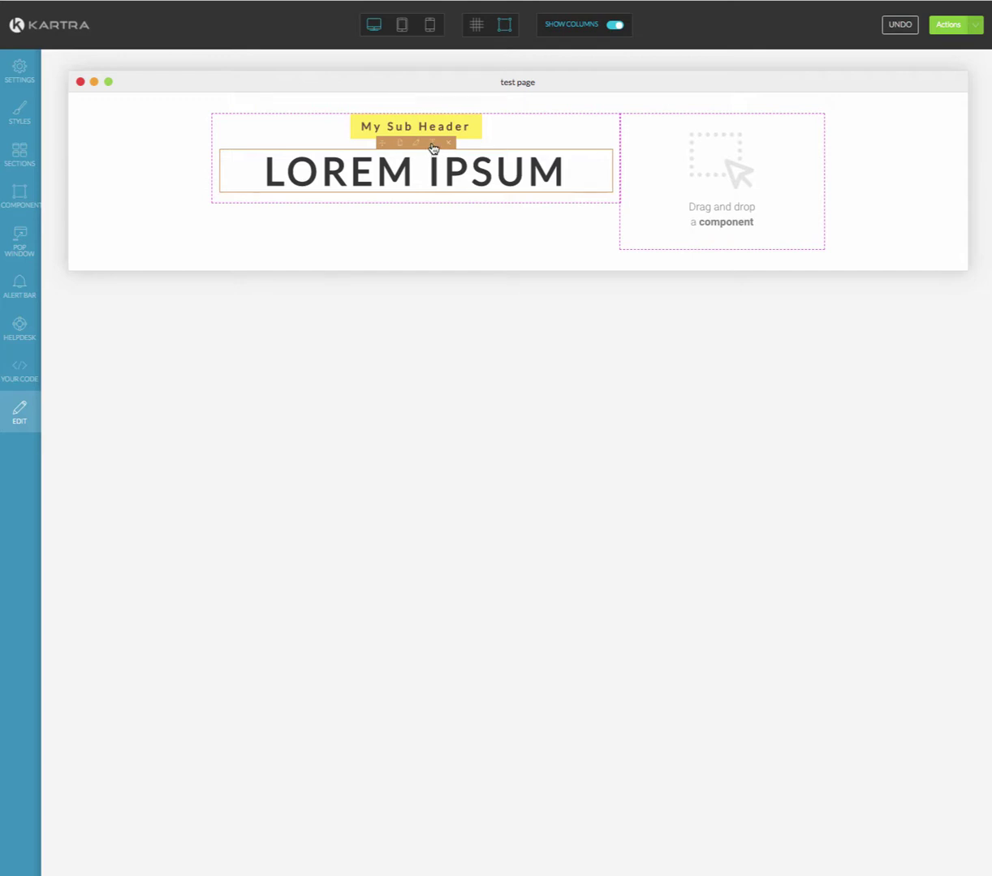
click(433, 147)
drag(568, 170, 231, 163)
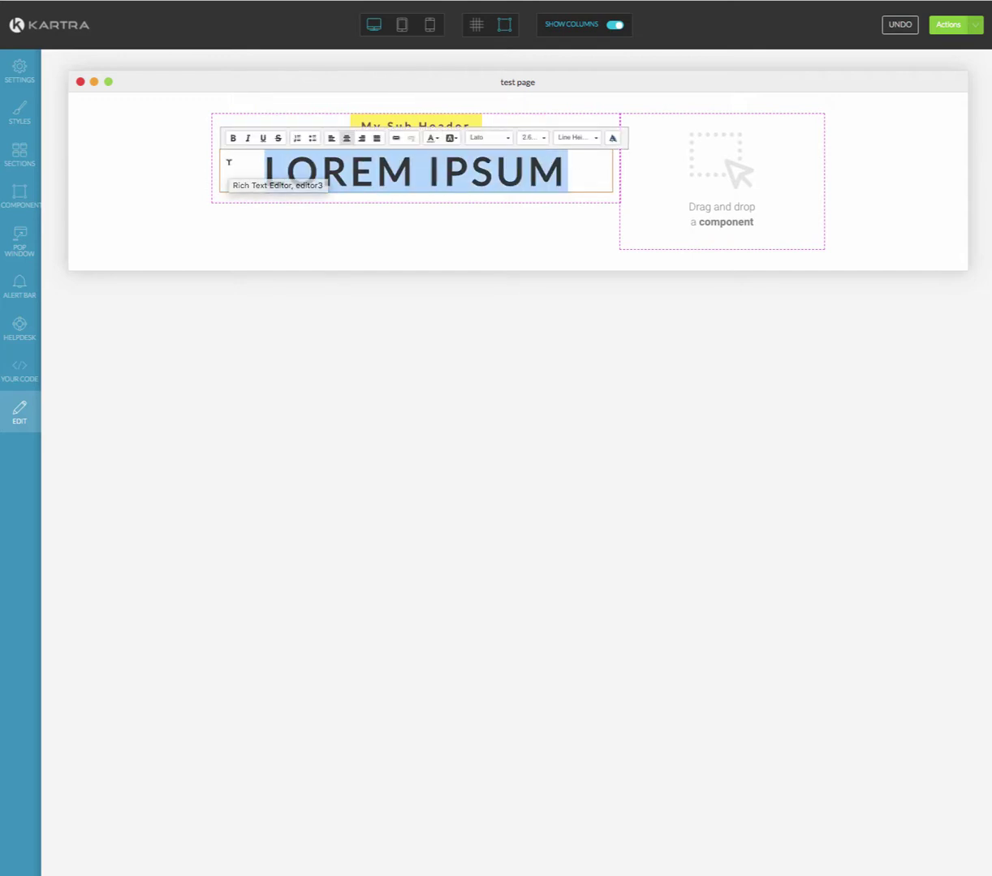
text(My New EHadline)
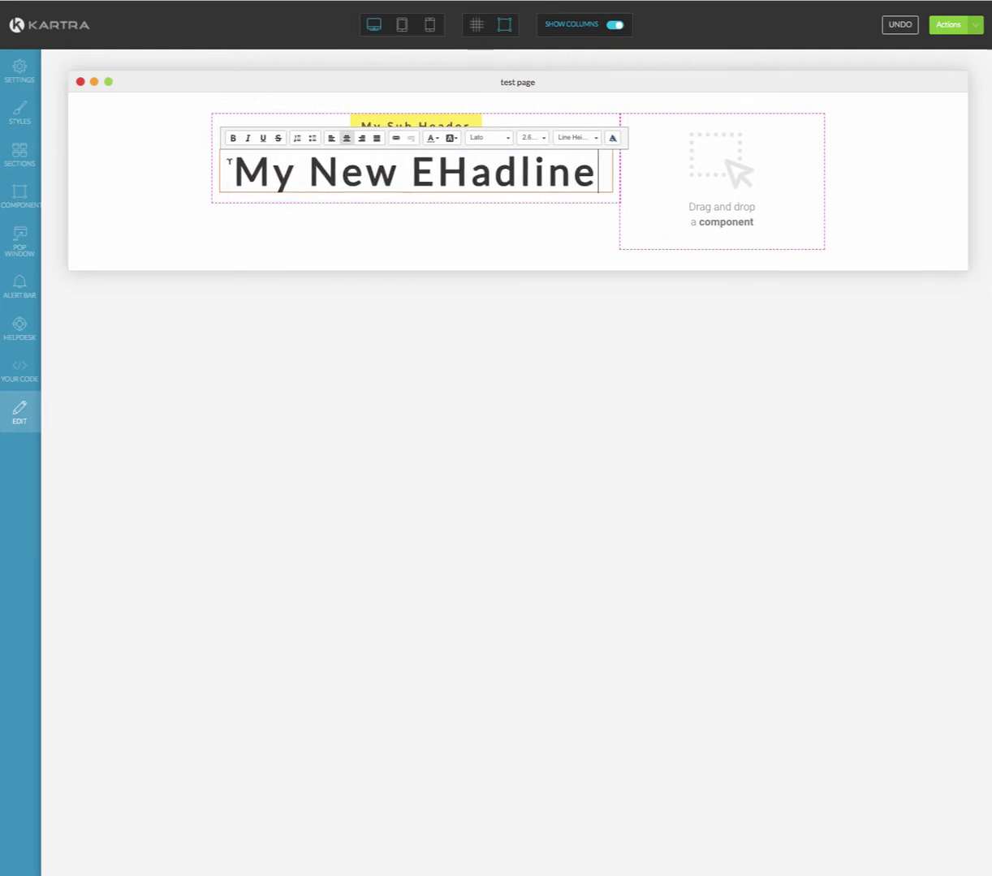
drag(469, 167, 412, 171)
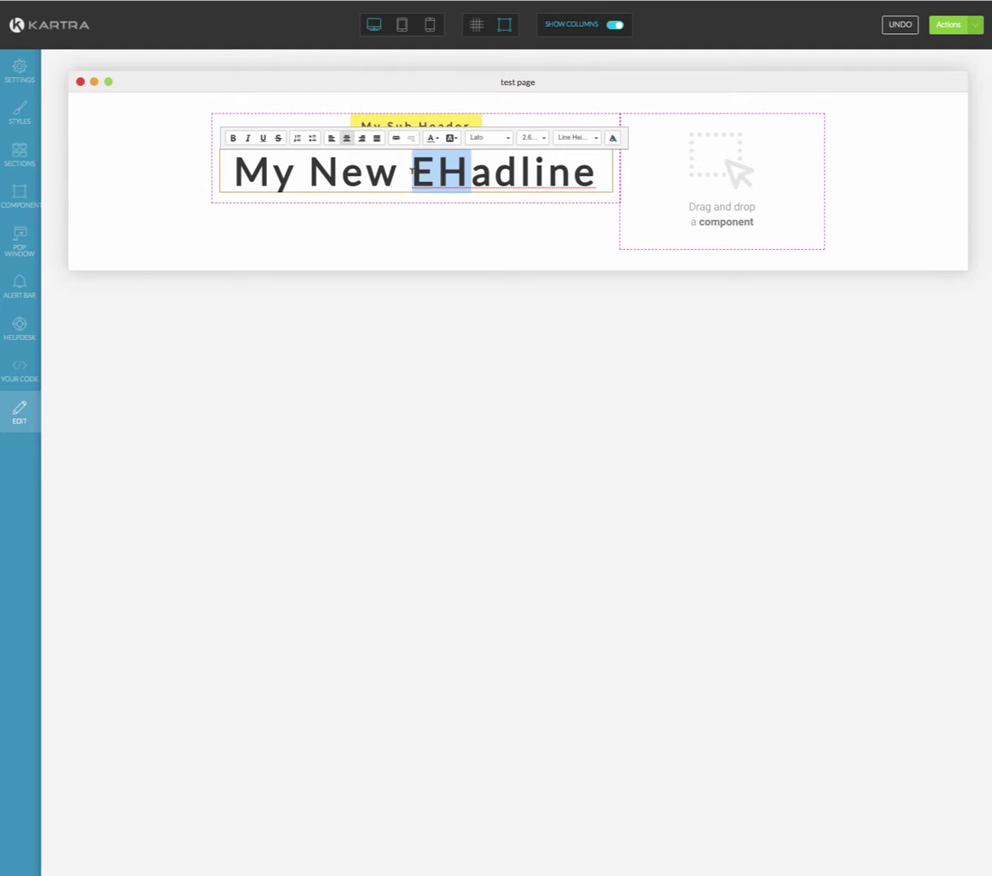
text(He)
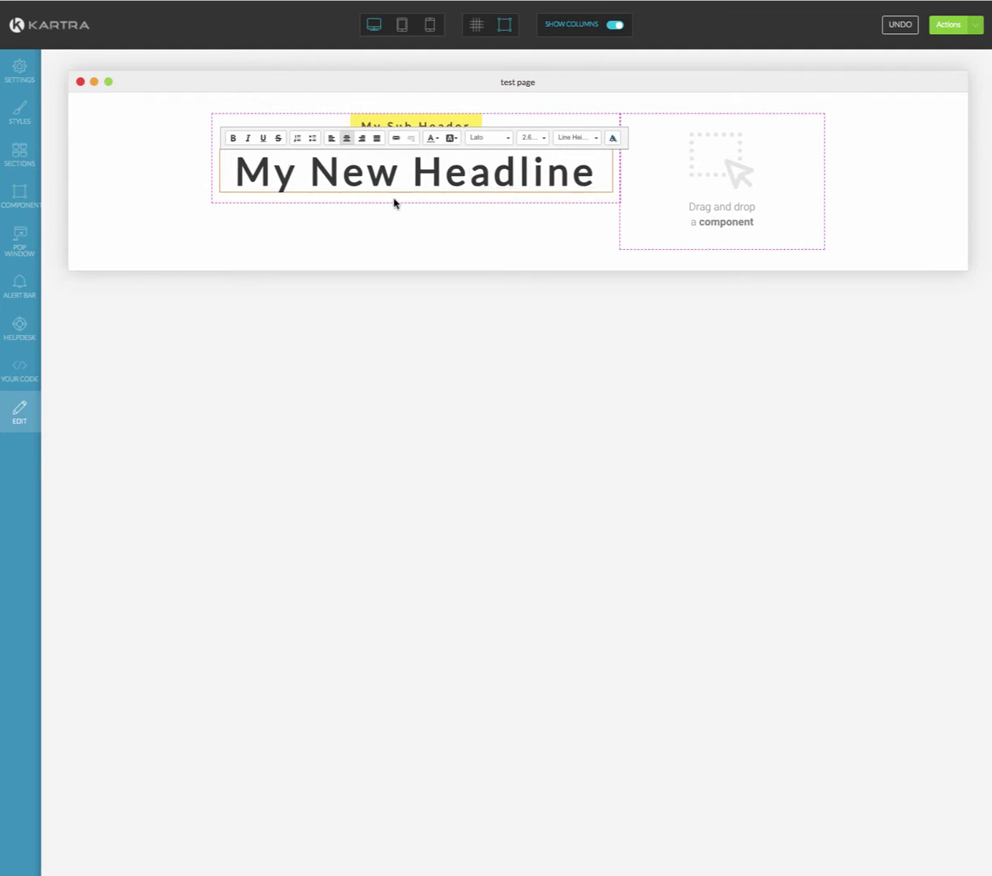
click(368, 244)
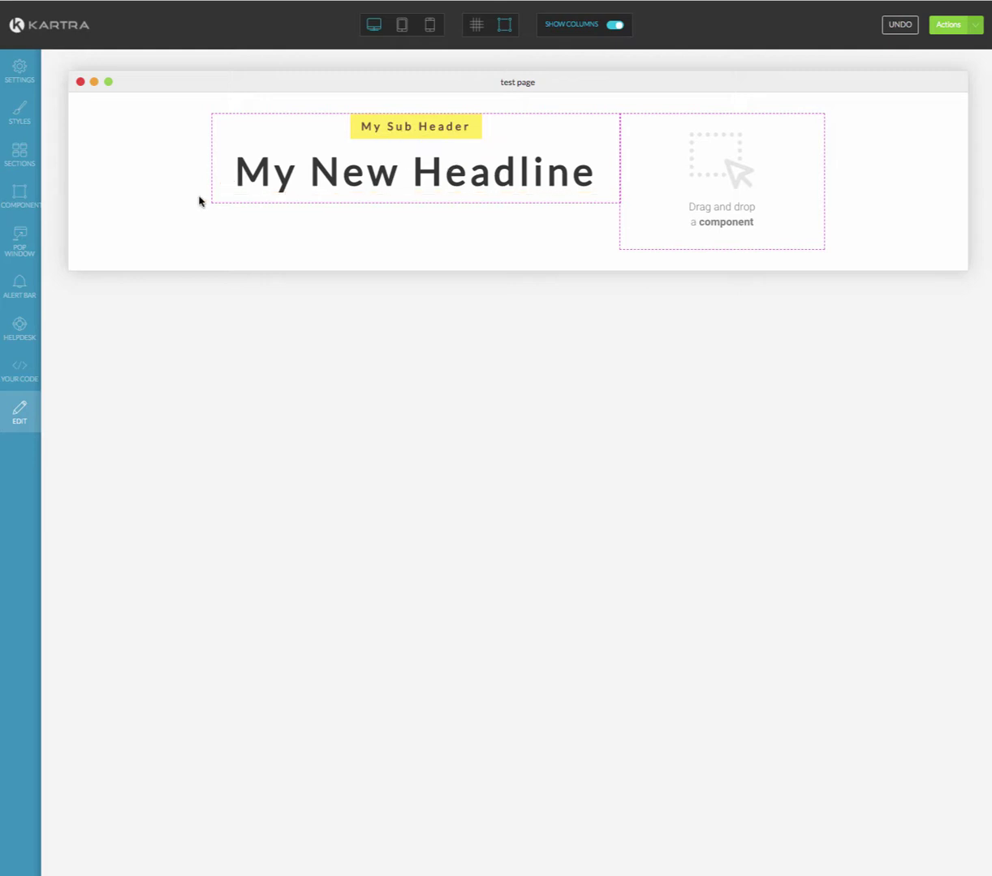
Open the section templates and save the page's progress
click(23, 159)
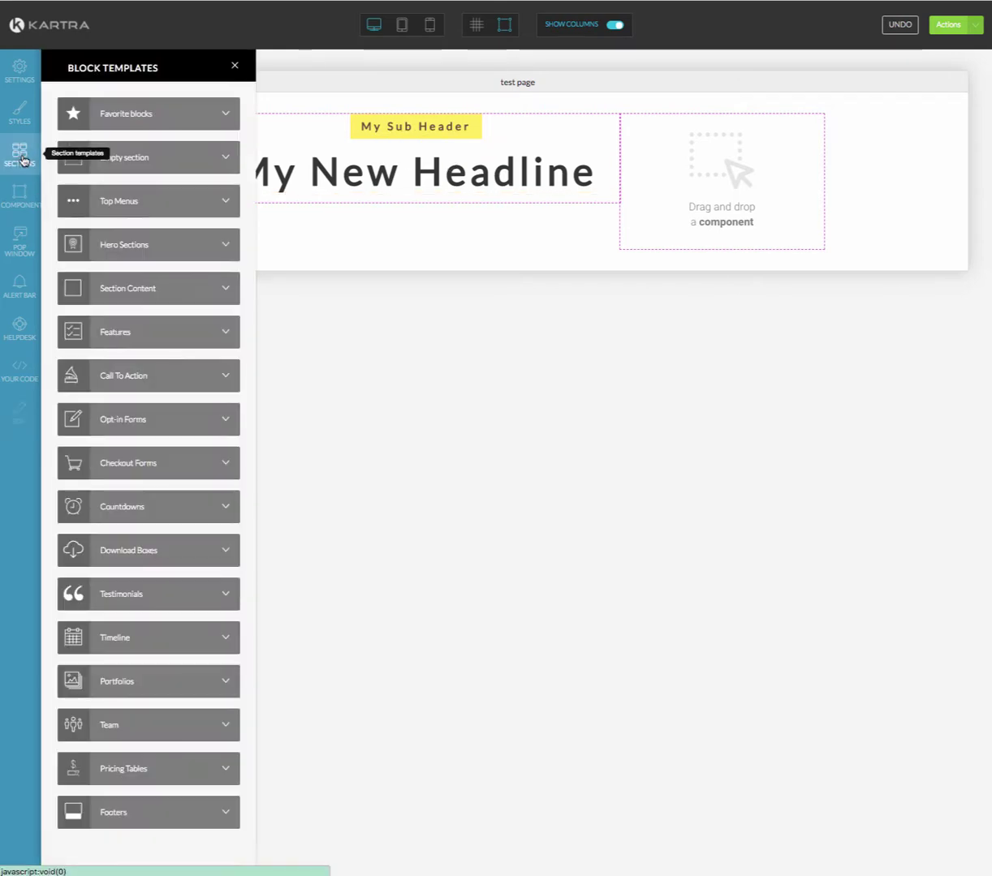
click(937, 27)
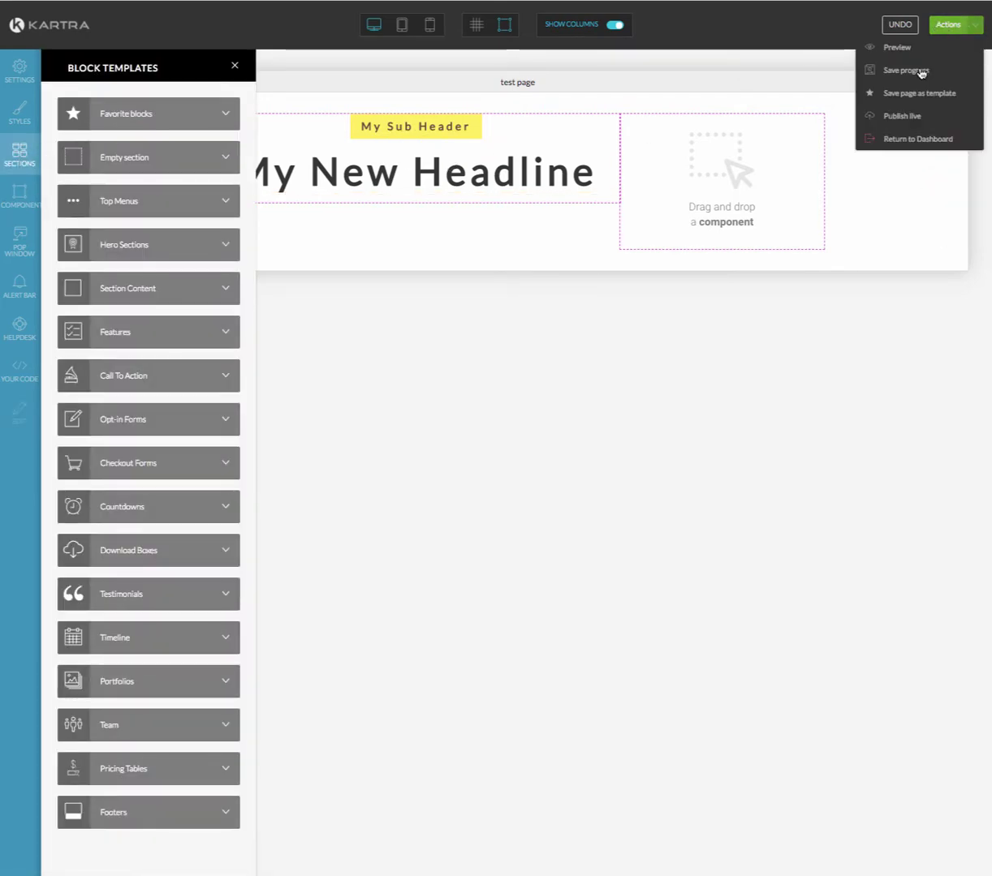
click(919, 71)
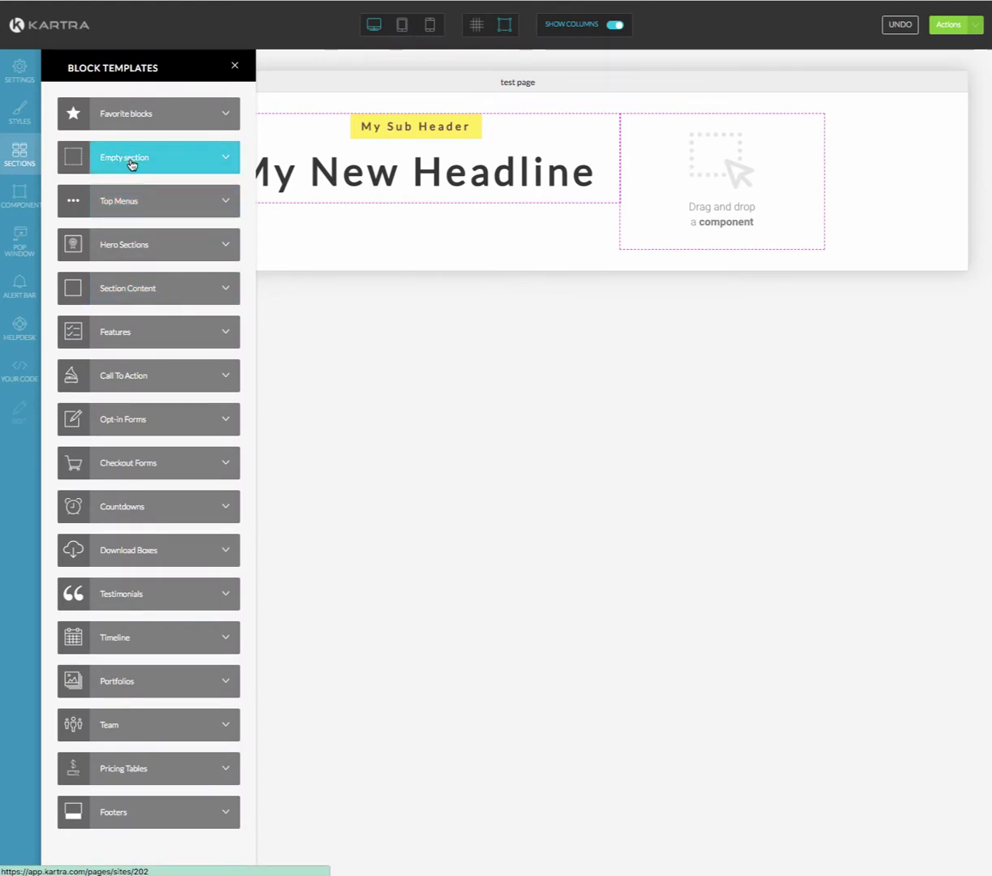
Add the dark top menu with the yellow View Demo and Get Started buttons above the headline section, and return to the template categories
click(136, 206)
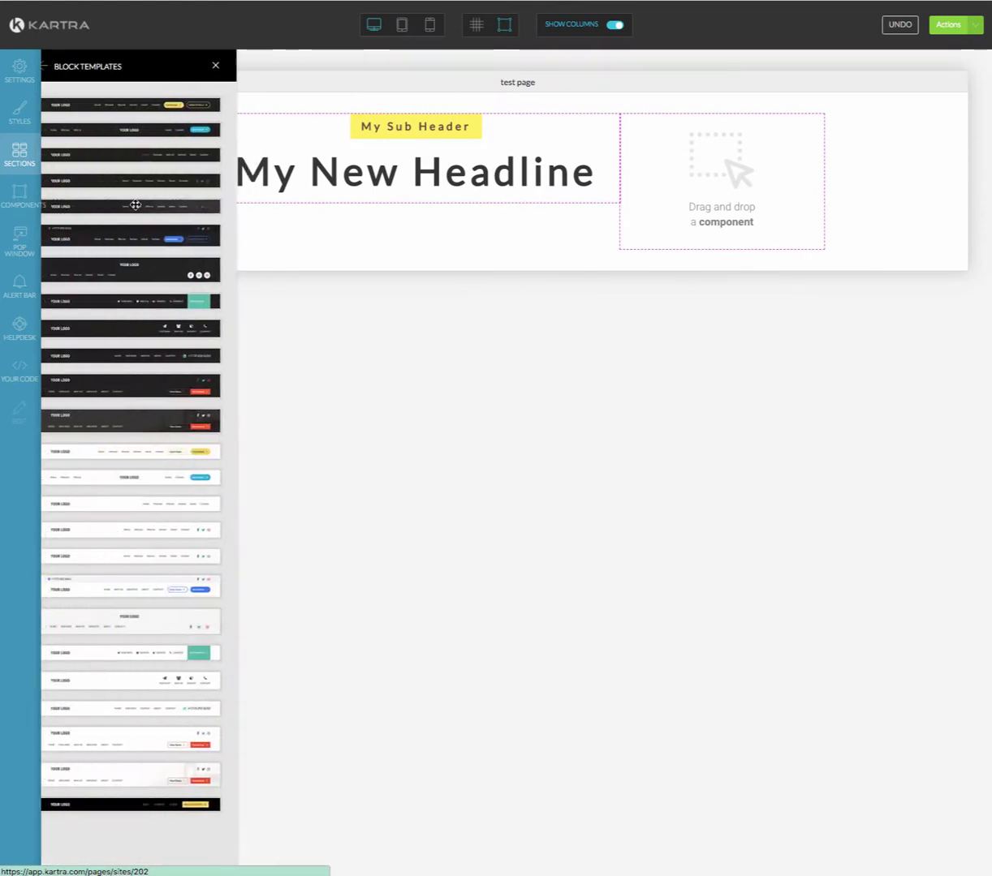
drag(158, 104, 487, 142)
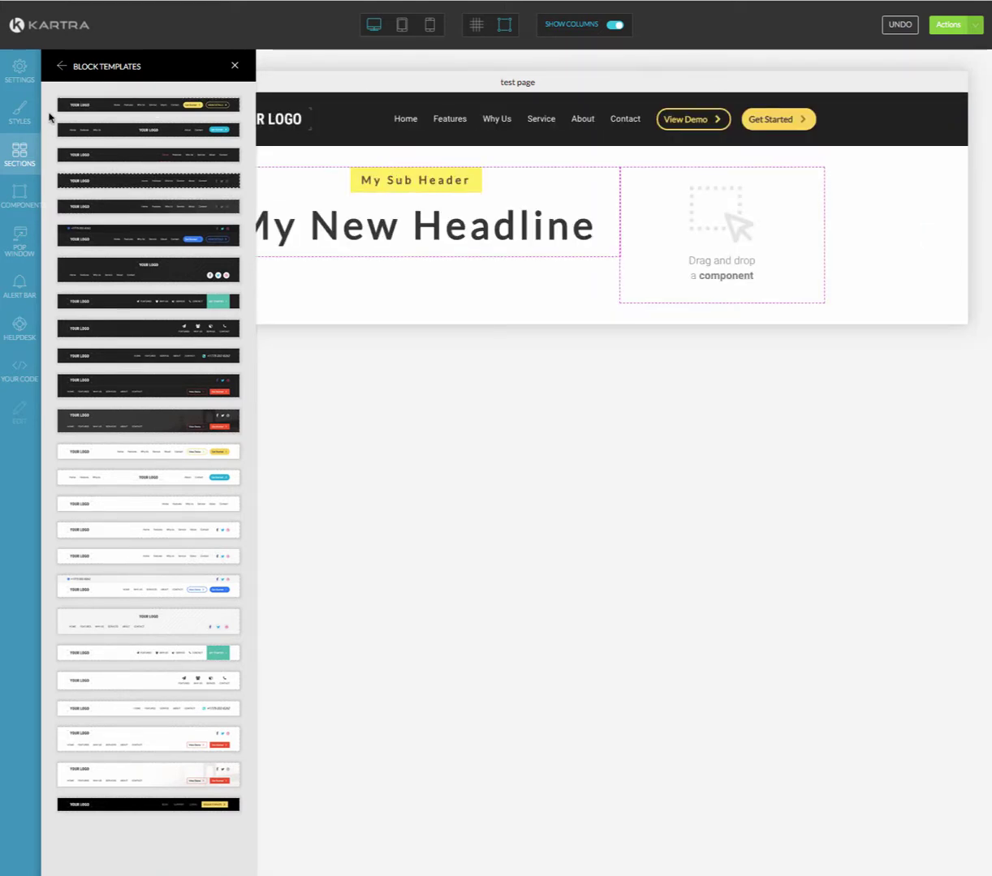
click(62, 66)
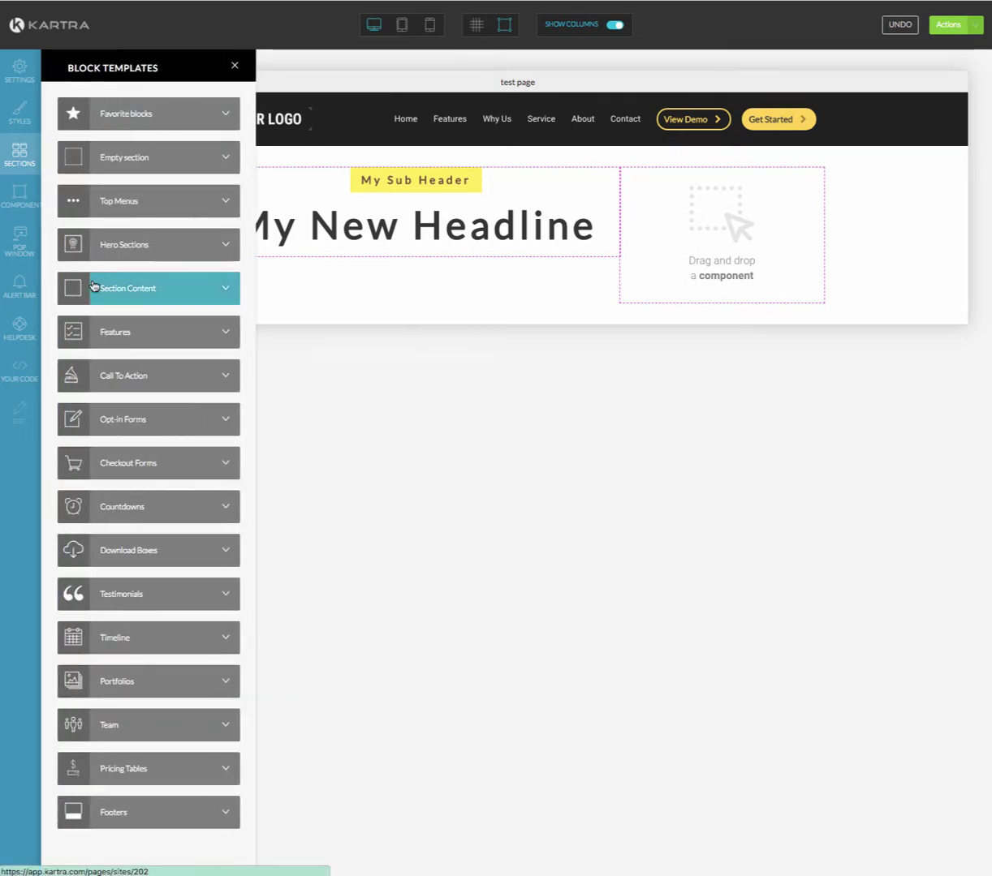
Browse the available hero section templates
click(120, 247)
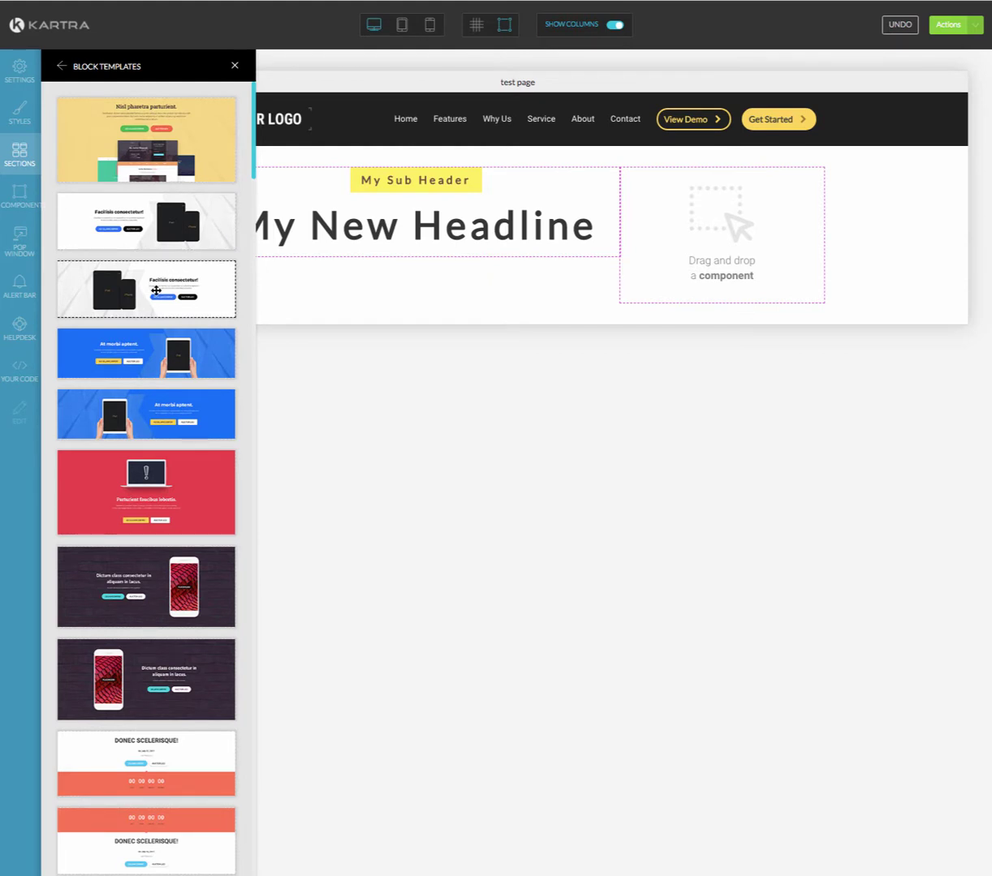
scroll(155, 290, down, 6)
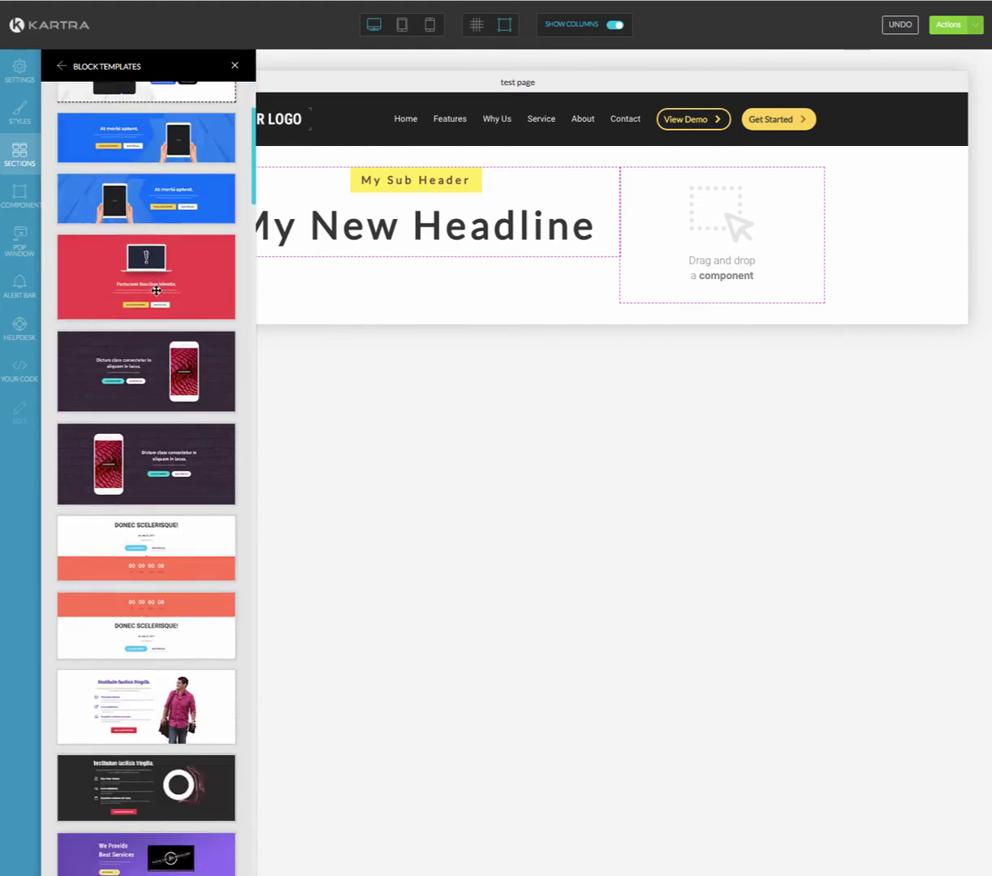
scroll(156, 290, down, 3)
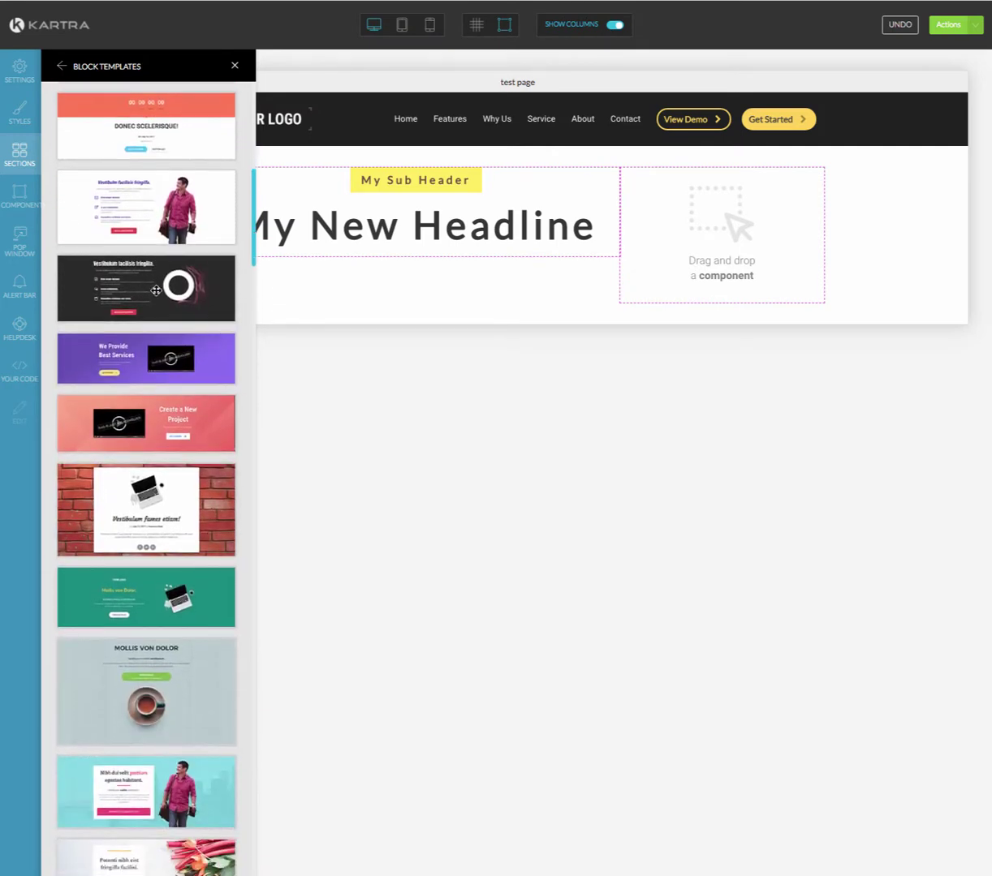
scroll(156, 289, down, 7)
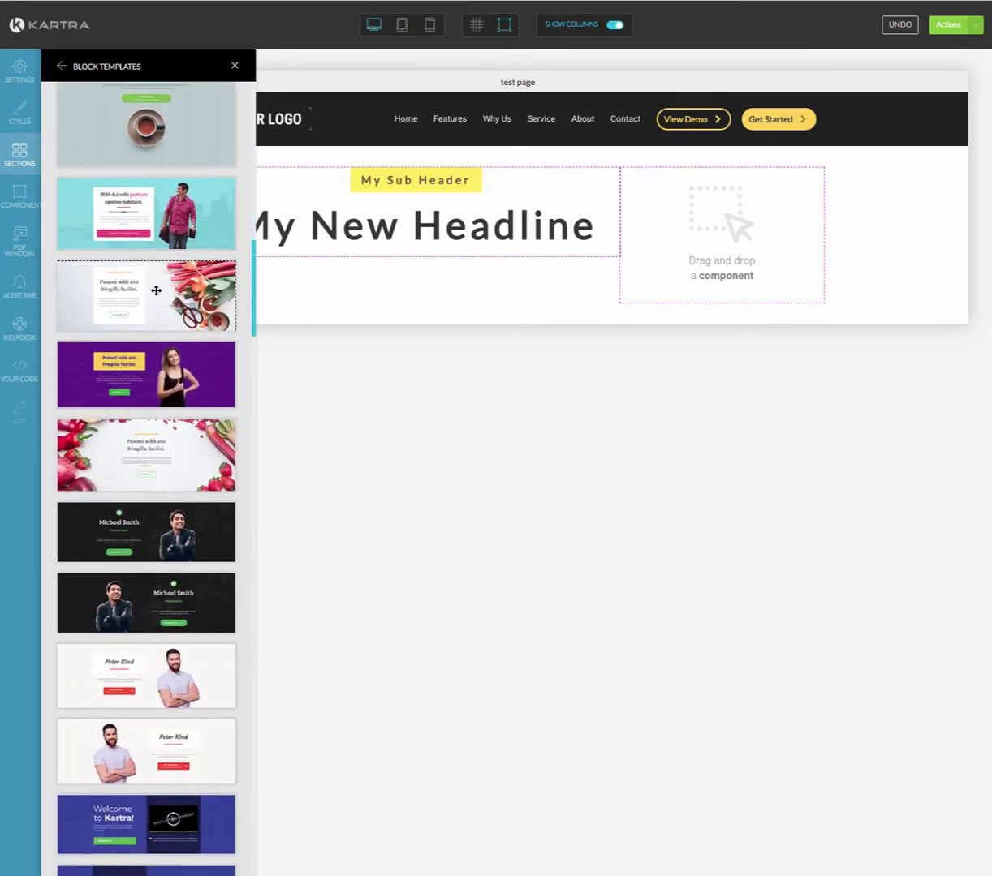
scroll(156, 290, down, 2)
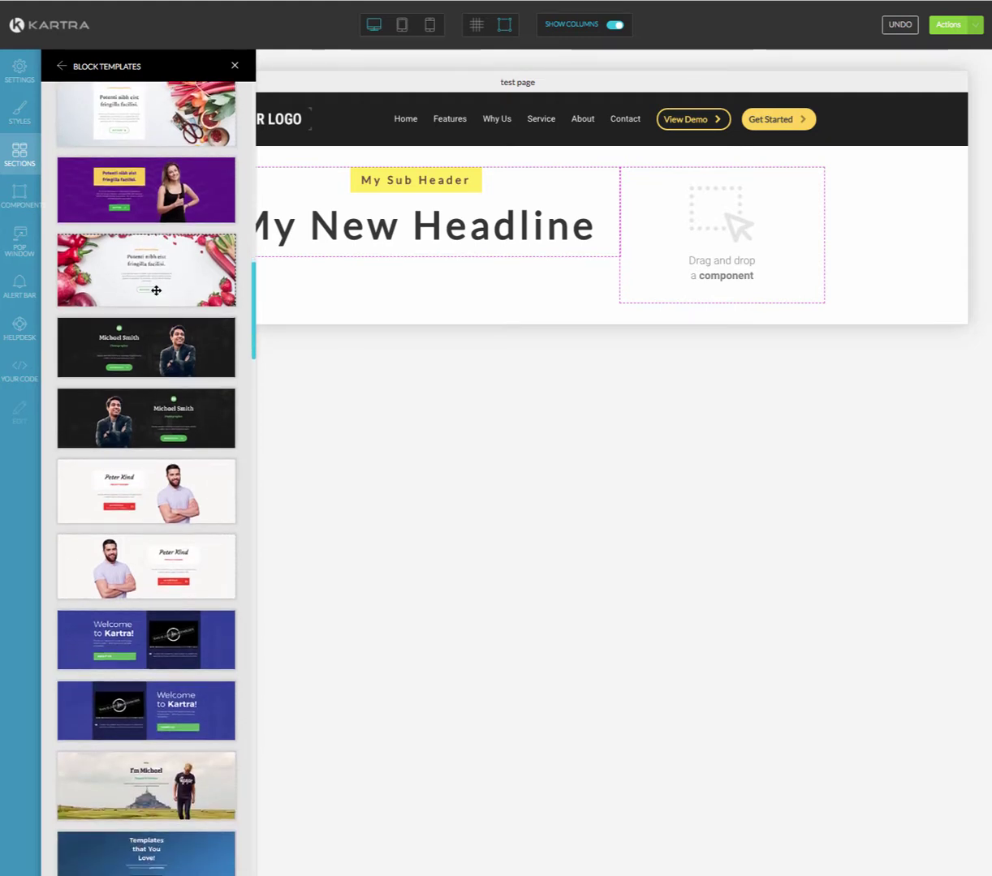
Add a text paragraph component below the "My New Headline" headline and close the component templates
click(20, 199)
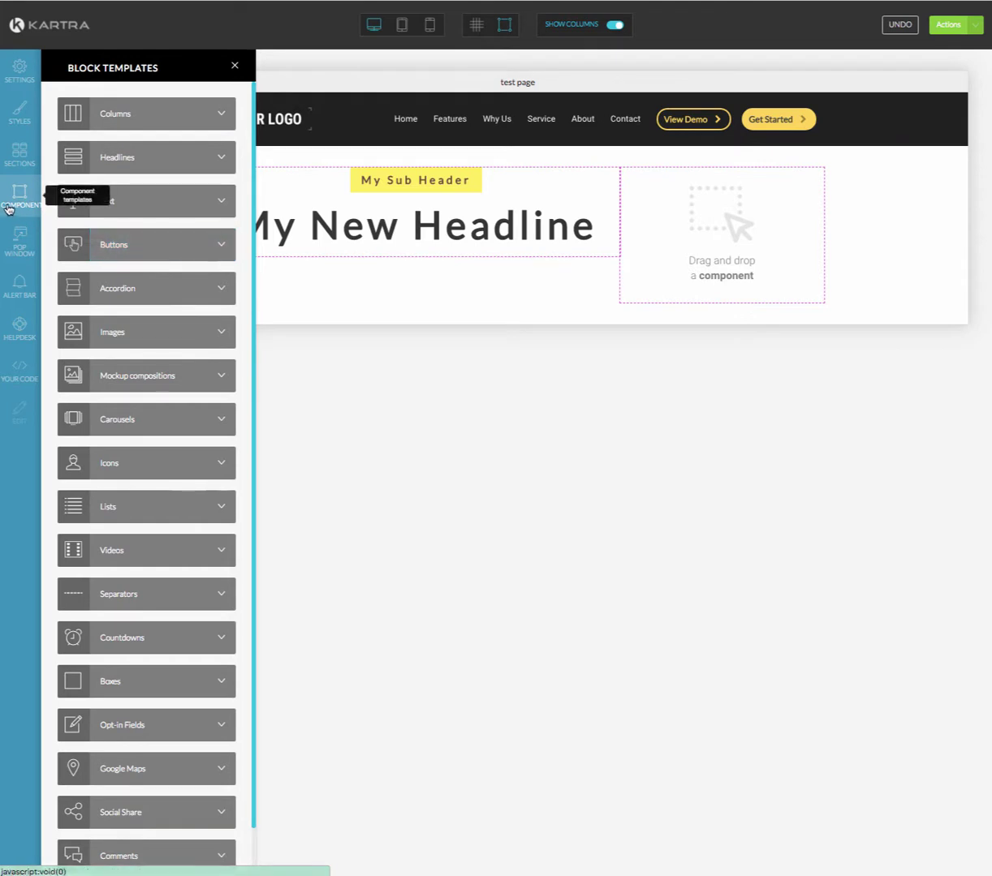
click(132, 204)
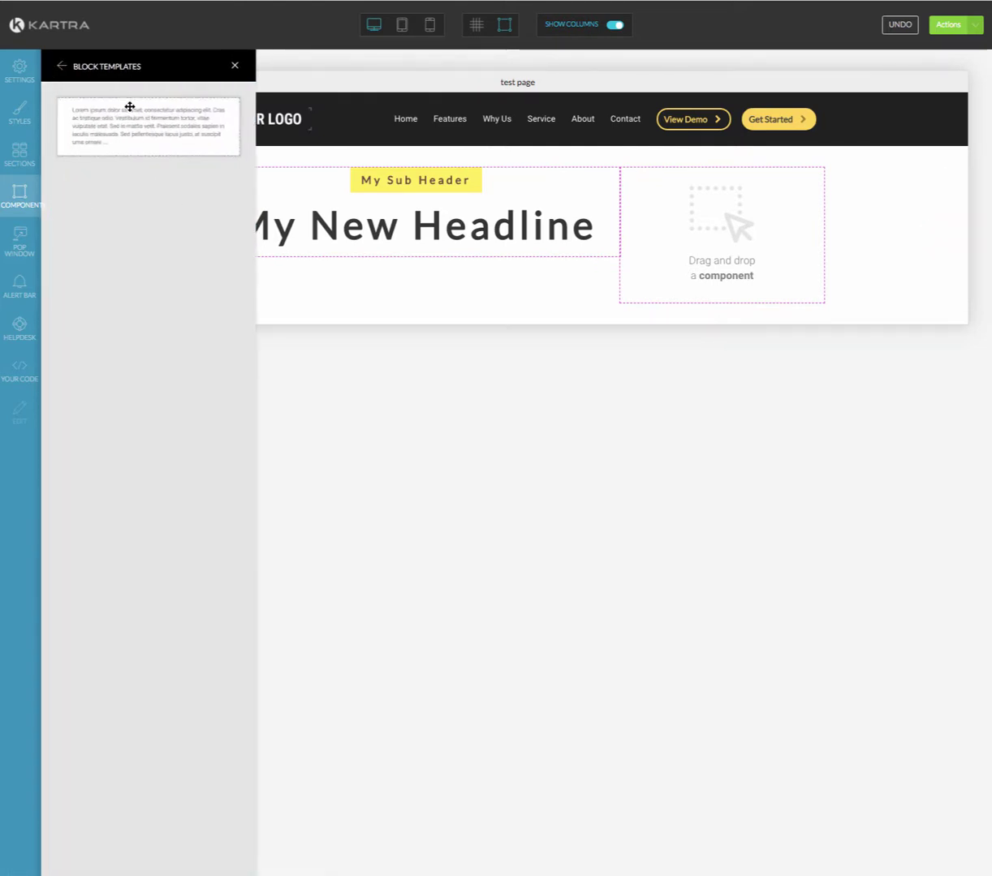
drag(131, 119, 359, 249)
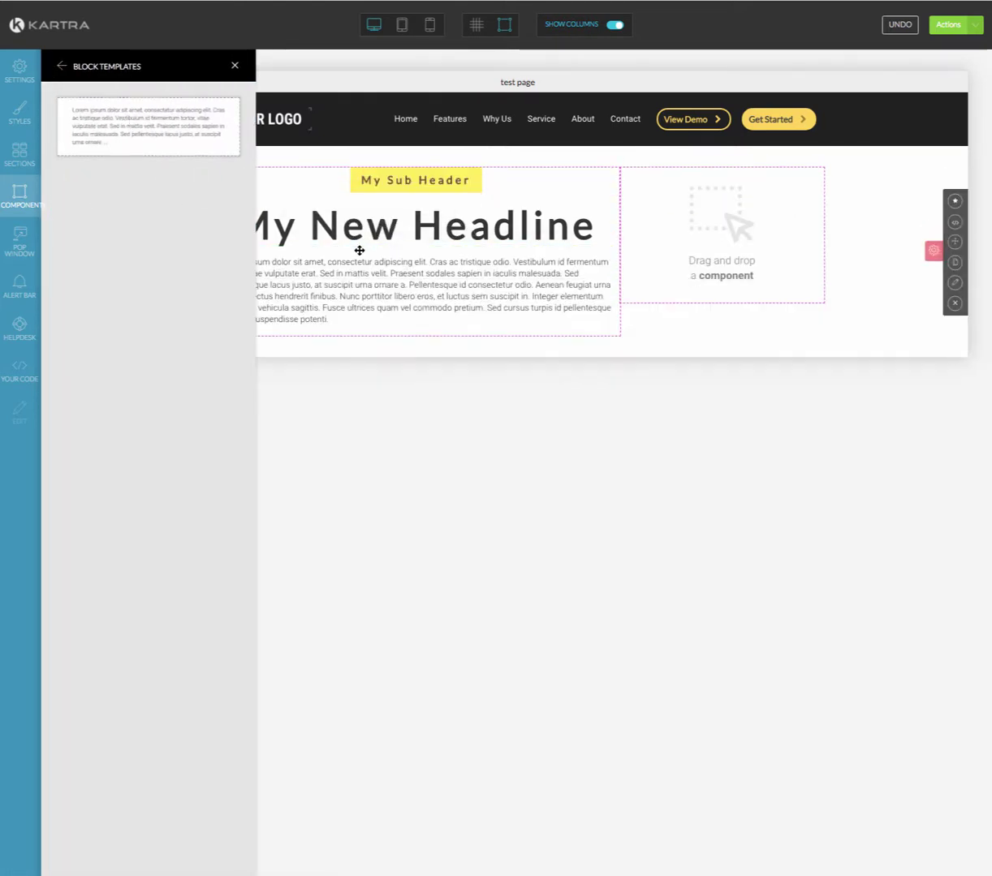
click(233, 65)
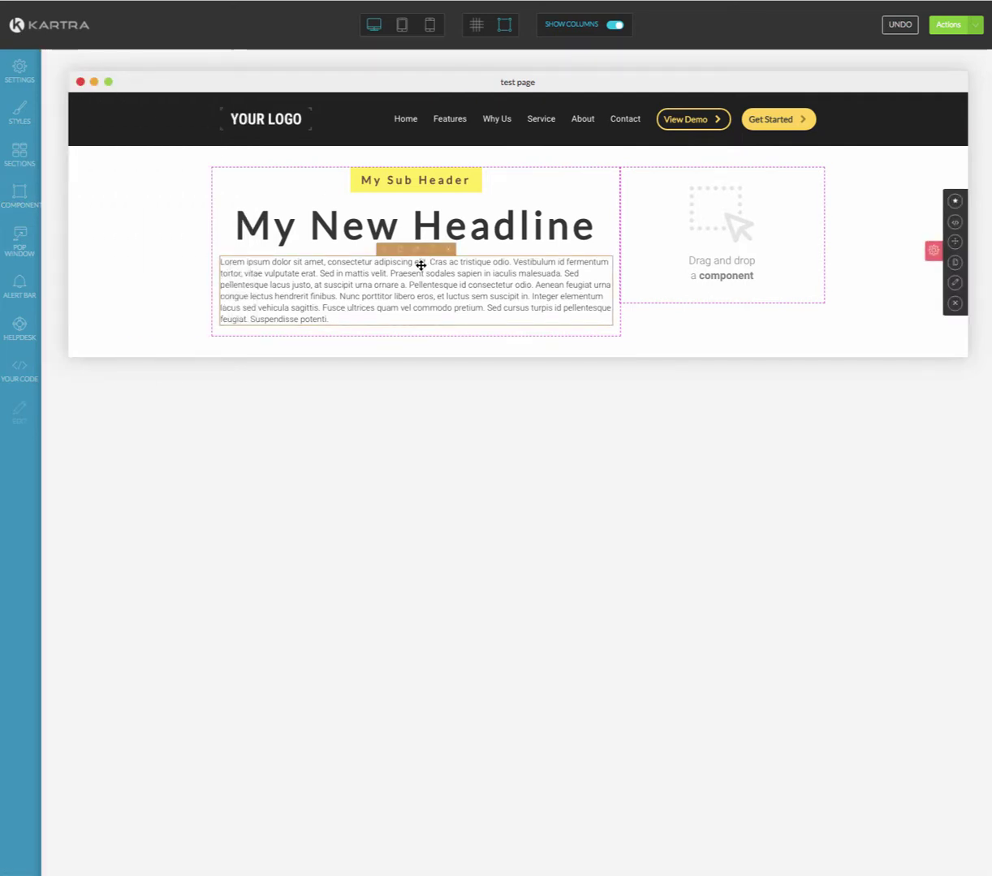
Replace the lorem ipsum paragraph below the headline with "This is my subhead below the main title"
click(350, 314)
drag(329, 319, 215, 264)
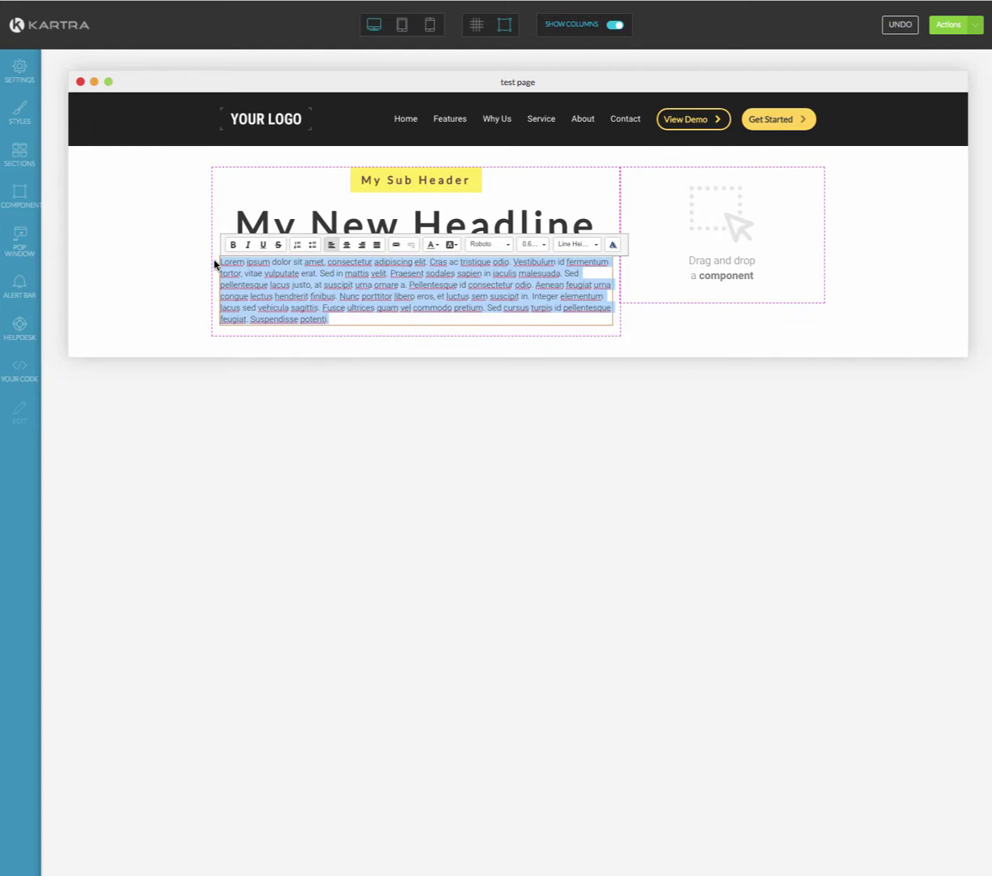
text(Th)
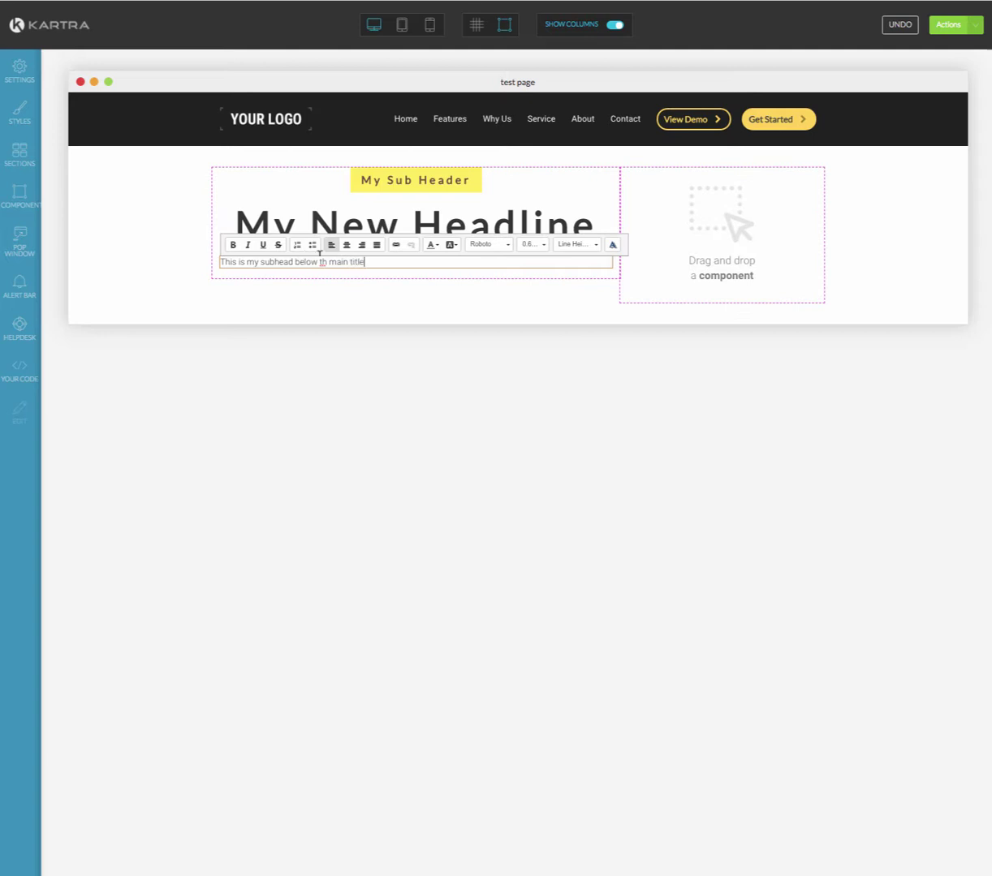
text(e)
key(BackSpace)
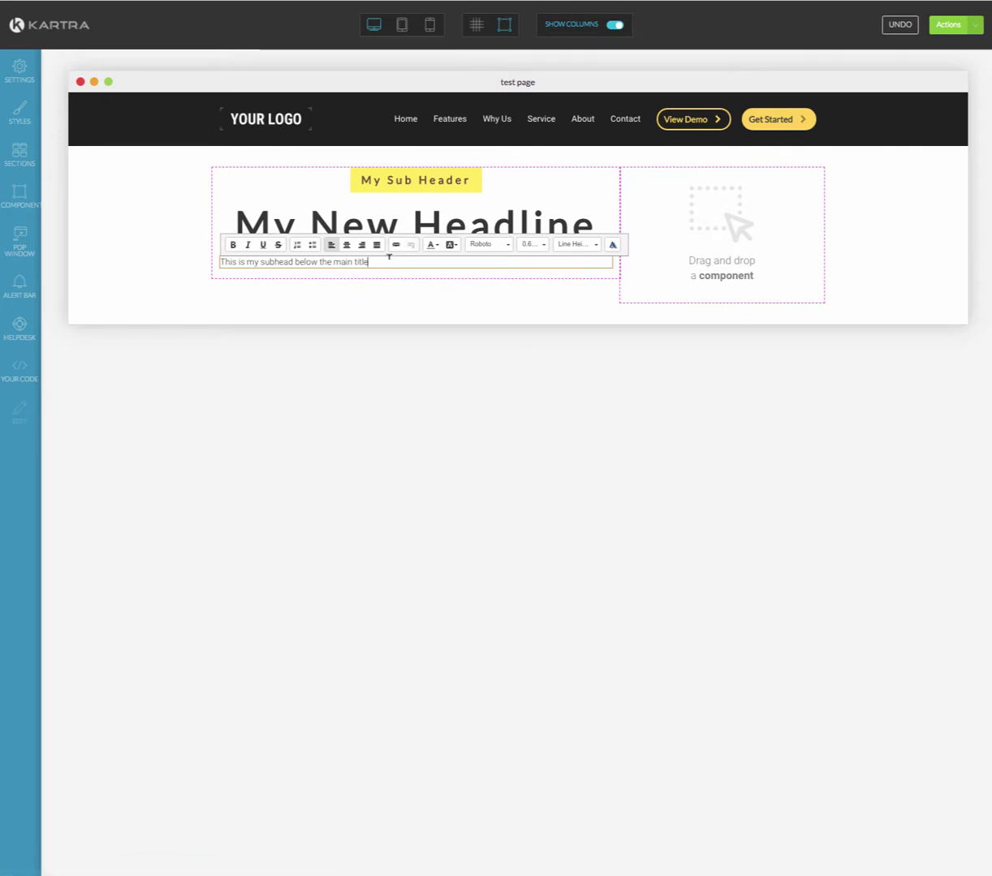
Set the font size of the subhead text below the headline to 1.00rem
drag(378, 261, 227, 260)
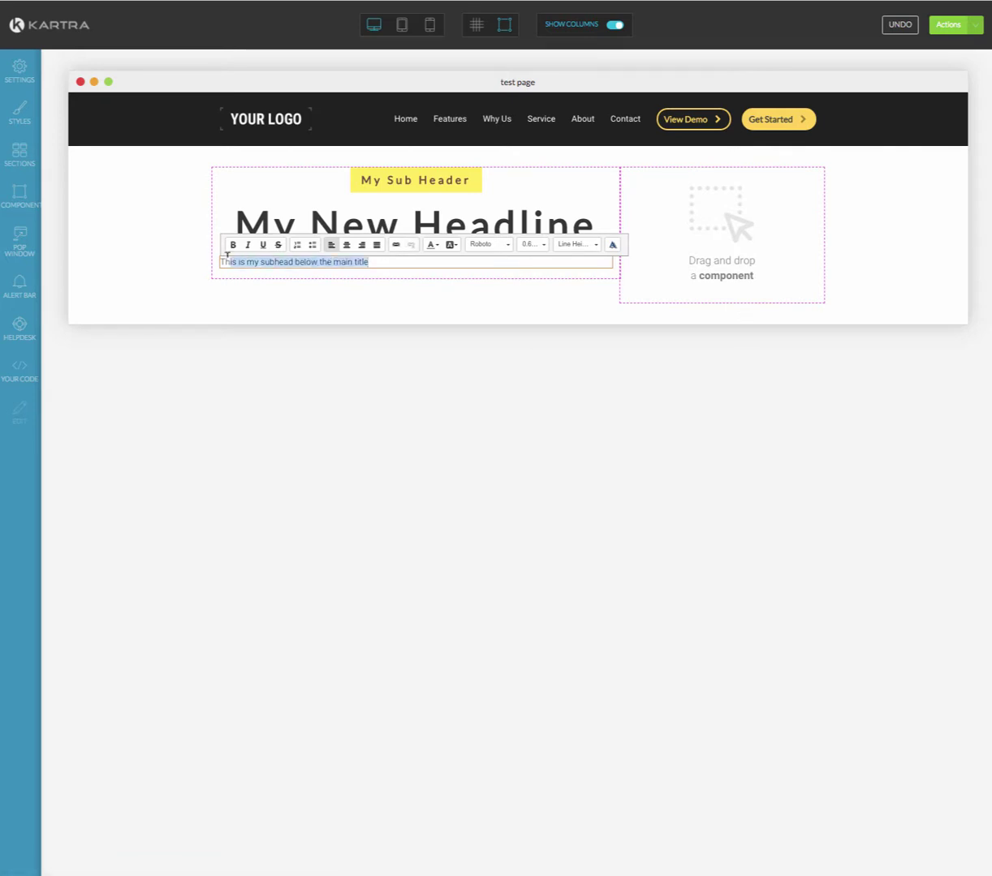
click(537, 245)
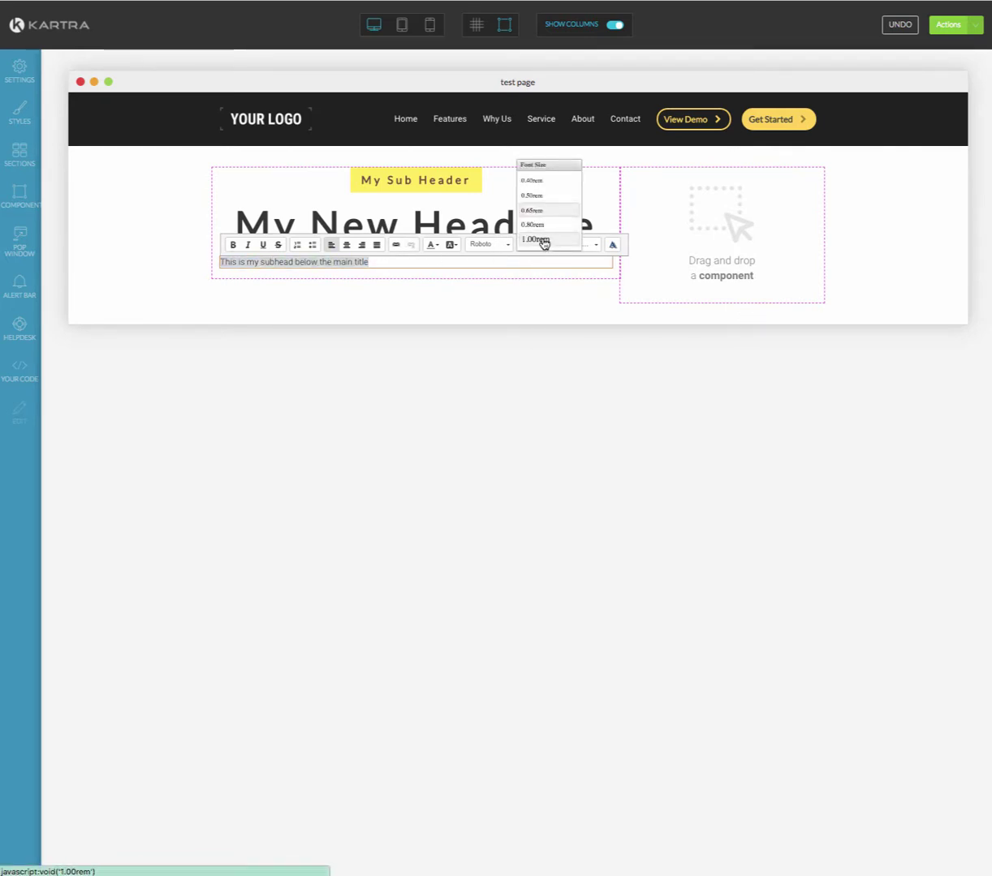
click(542, 240)
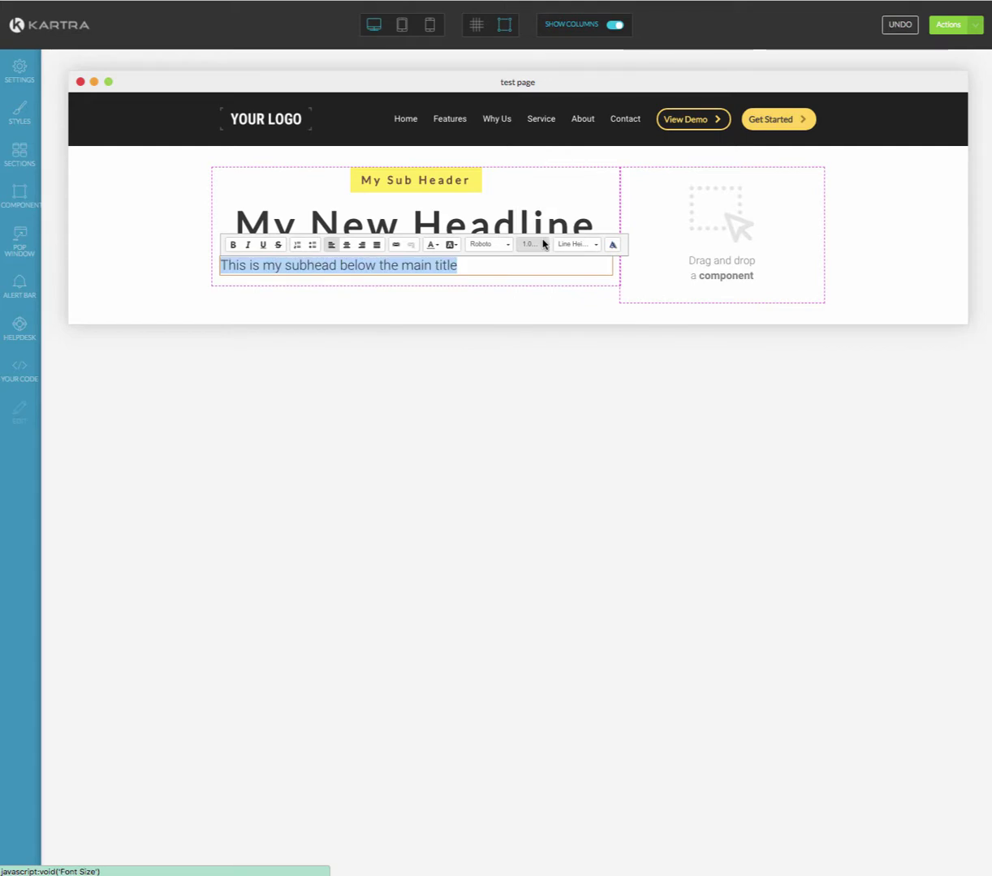
click(468, 329)
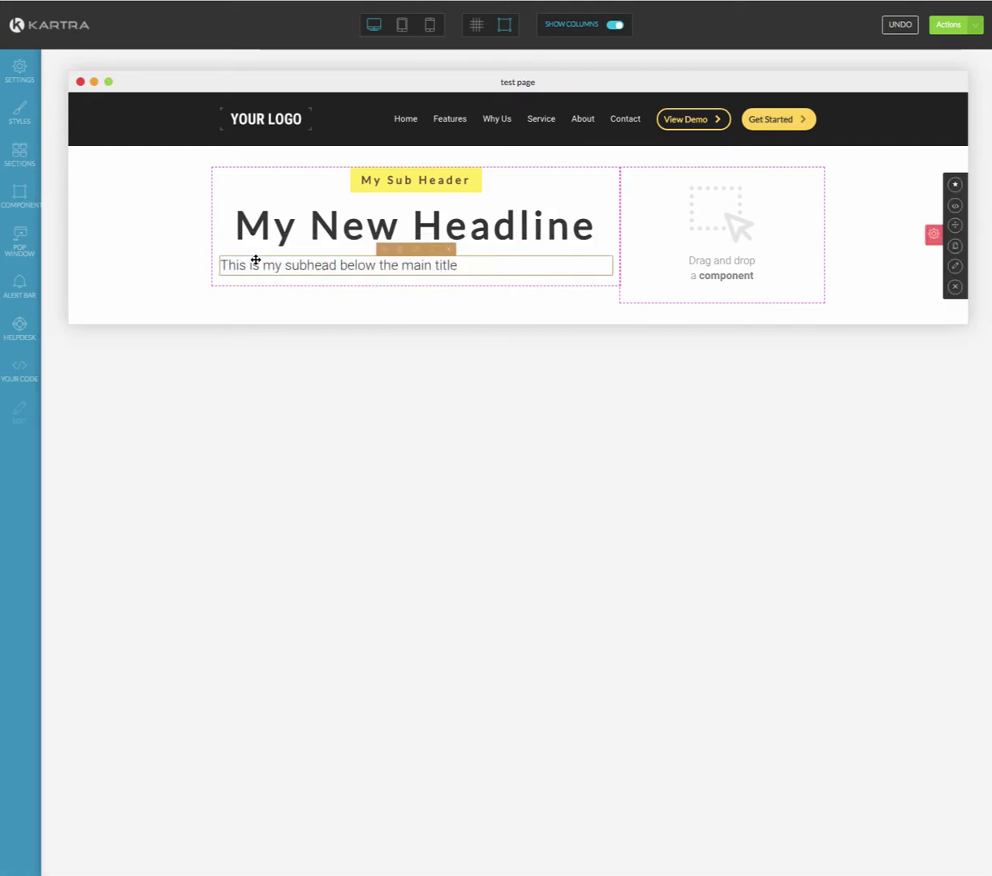
Center the subhead text below the headline and add "..." at its end
click(432, 261)
drag(465, 258, 216, 265)
click(347, 244)
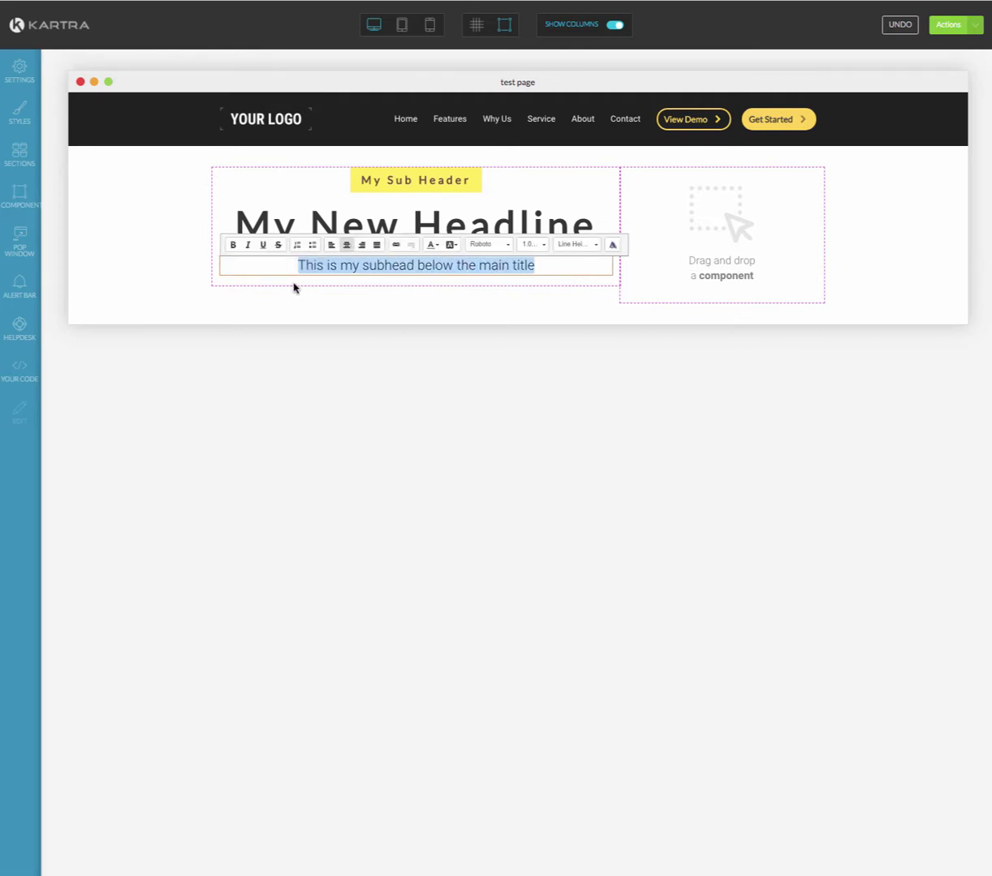
click(563, 261)
text(...)
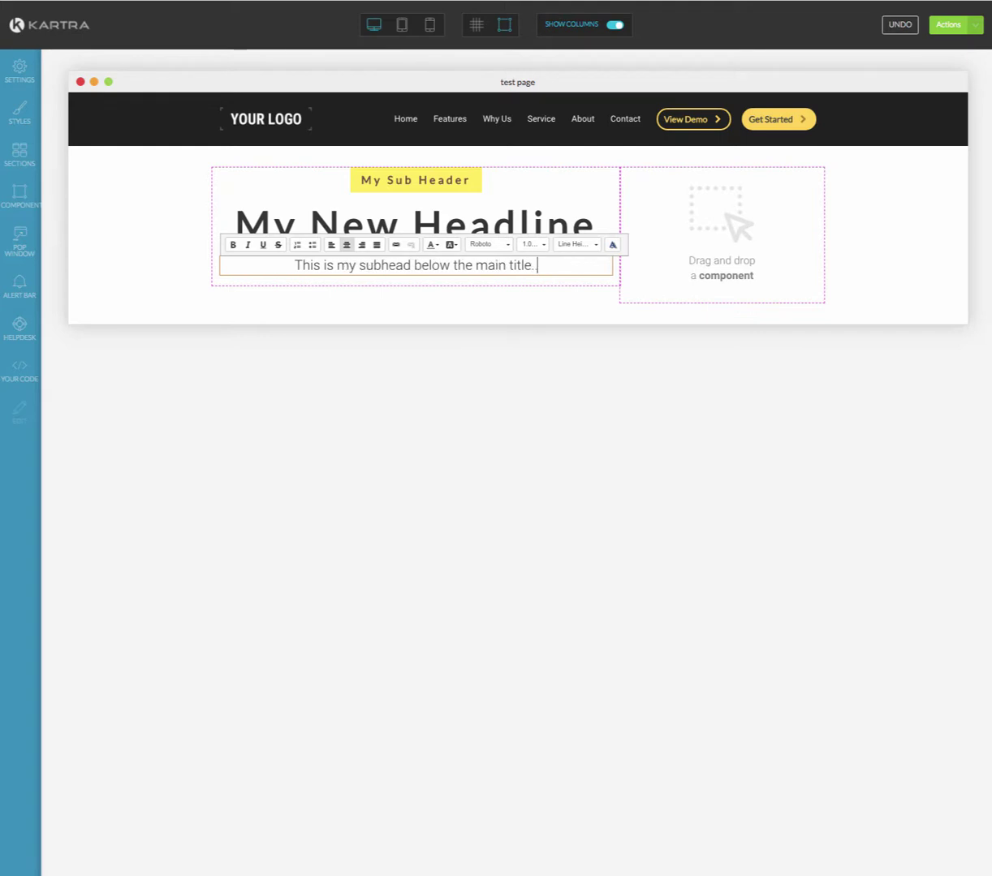
click(292, 282)
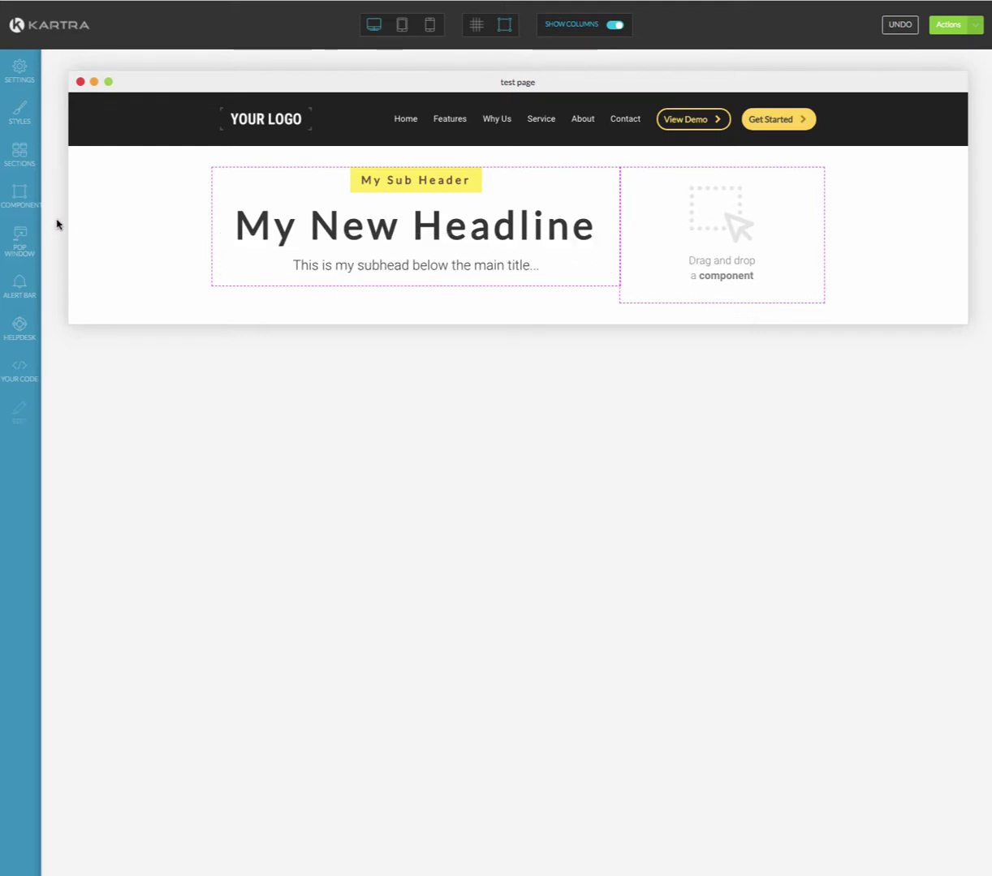
Add the plain rectangular teal button component below the subhead and close the component templates
click(20, 195)
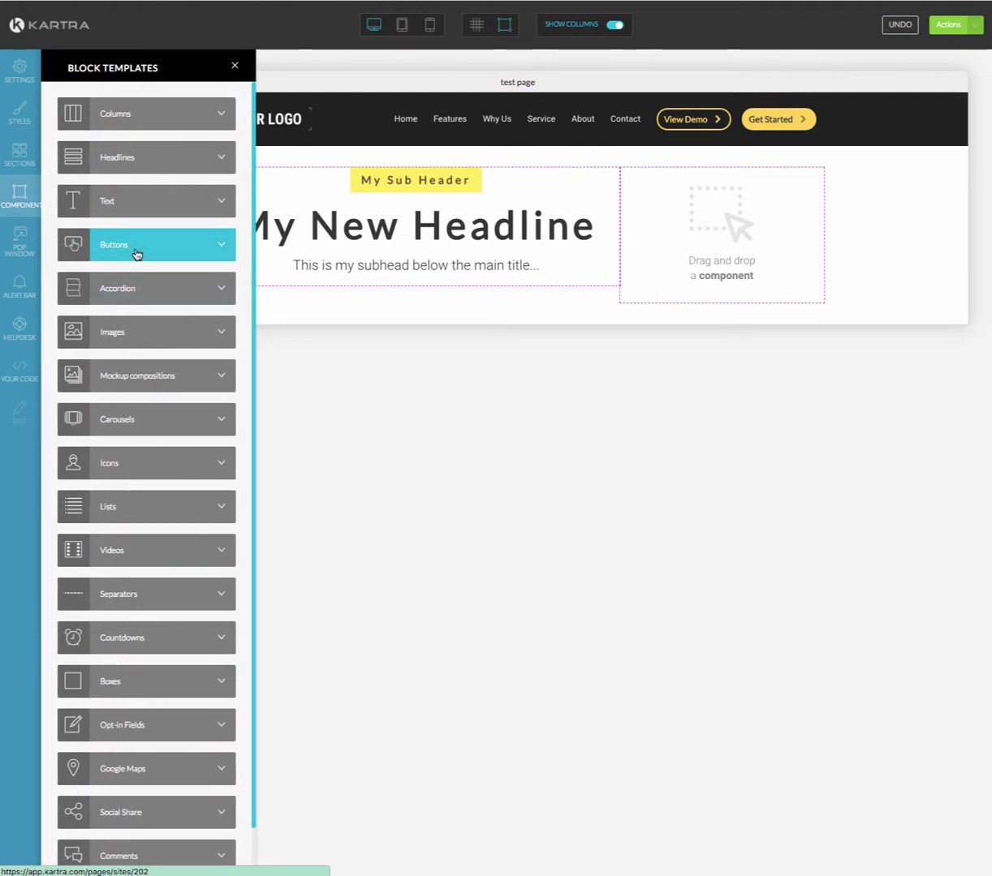
click(226, 247)
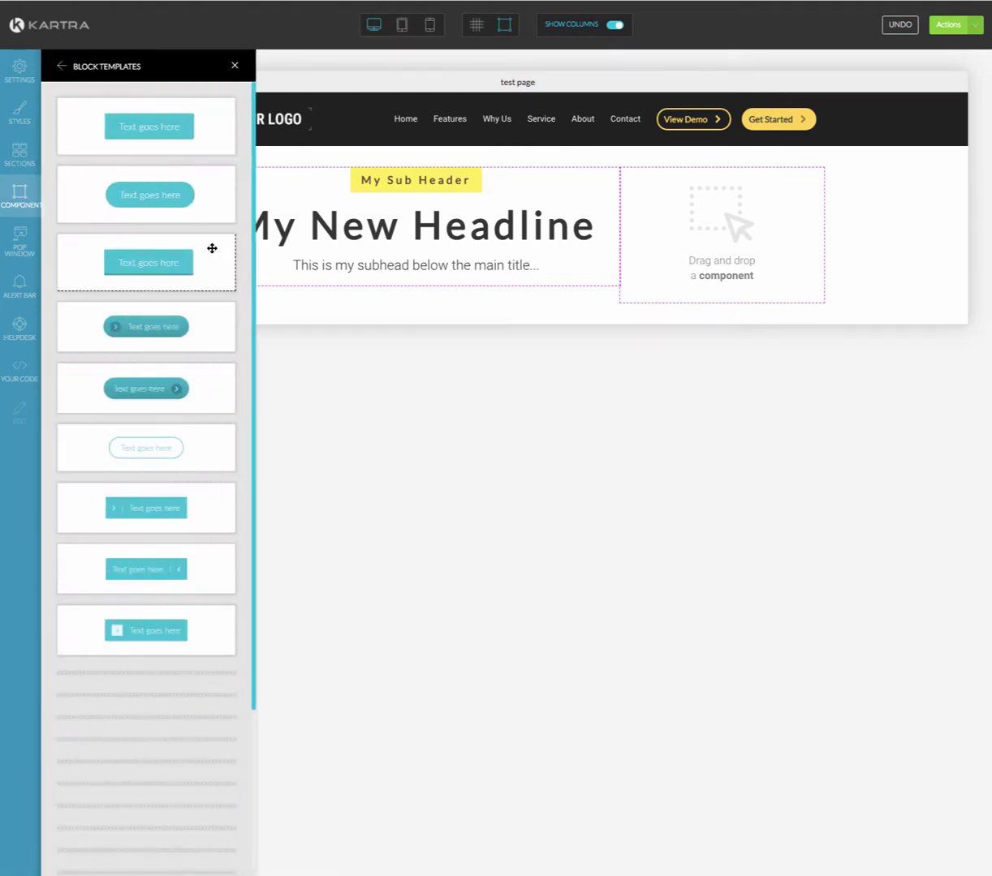
drag(147, 126, 354, 281)
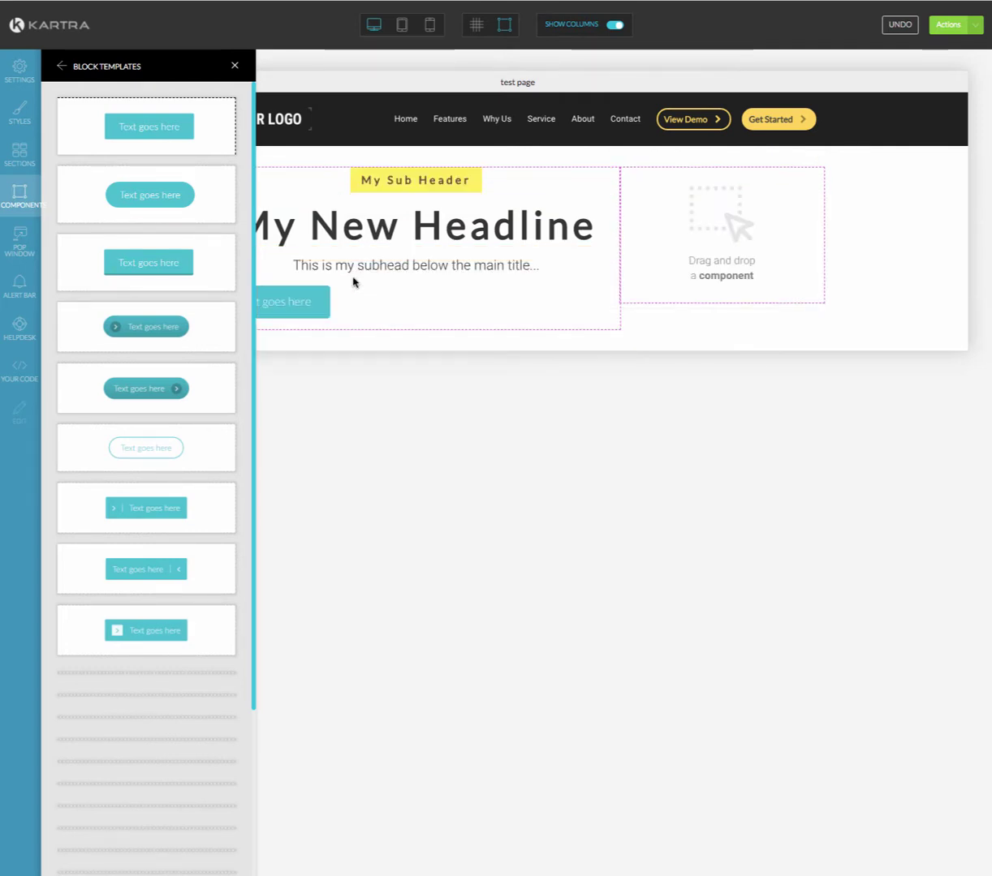
click(236, 66)
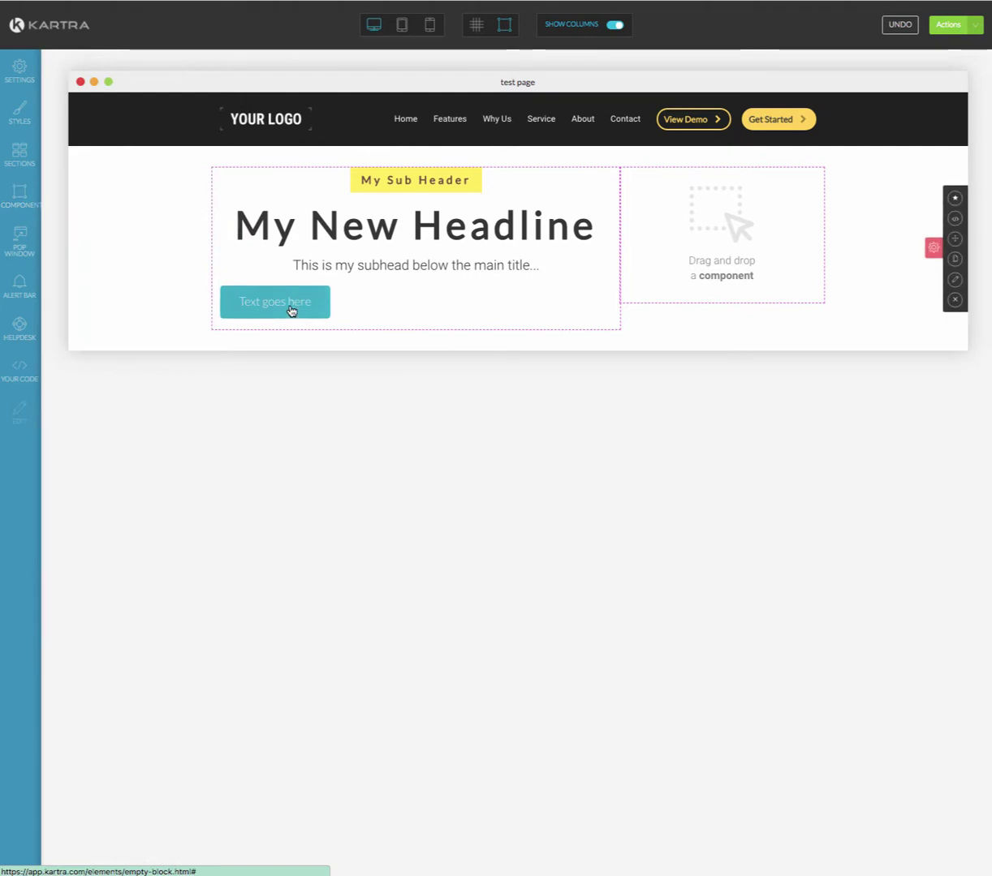
Set the alignment of the new teal button to center and apply it
click(283, 280)
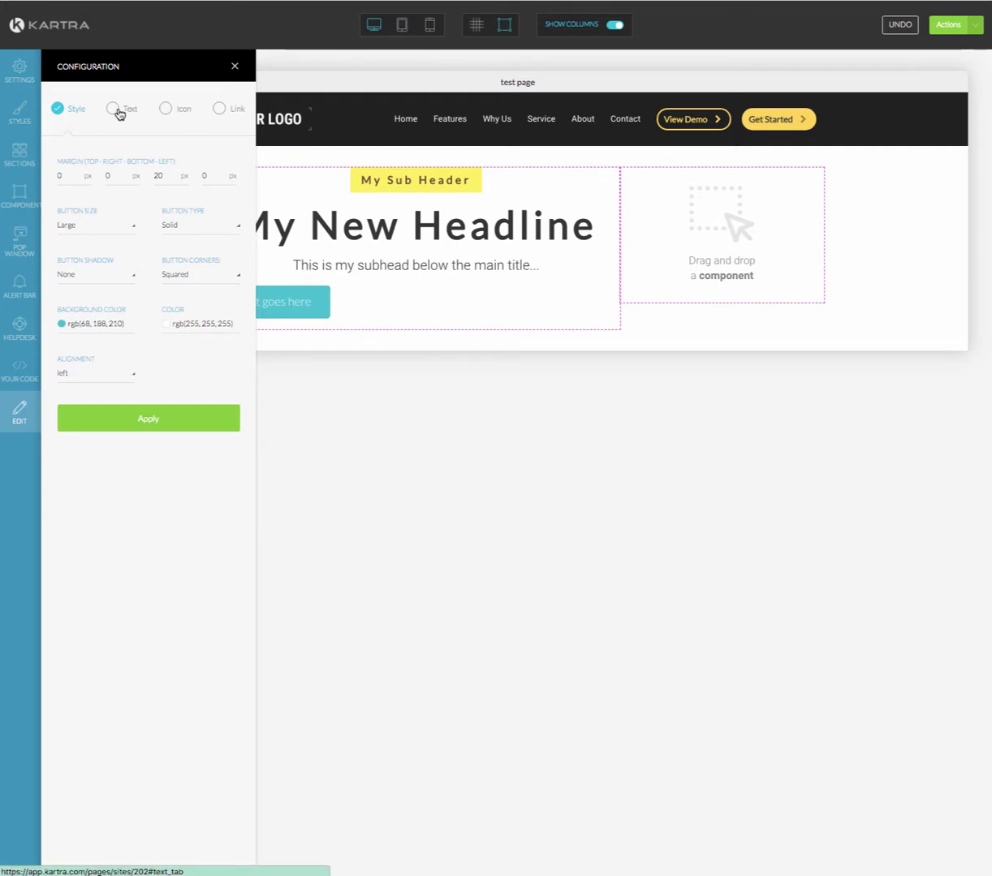
click(69, 374)
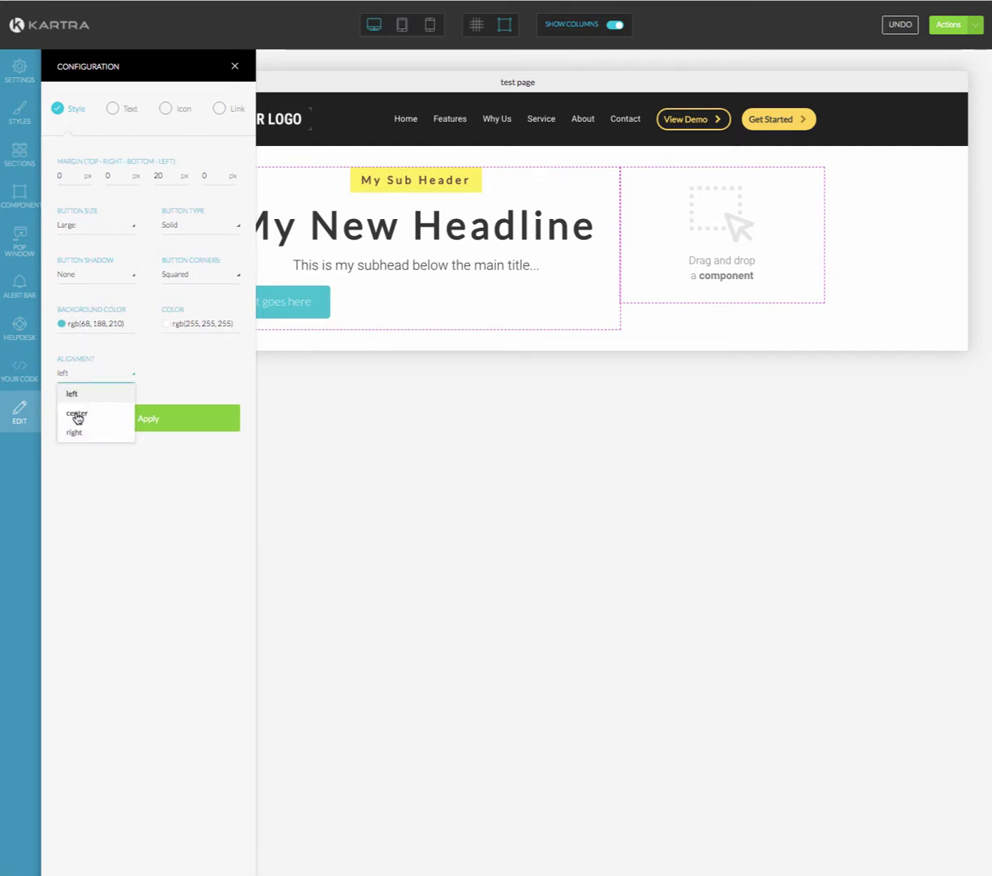
click(78, 416)
click(132, 417)
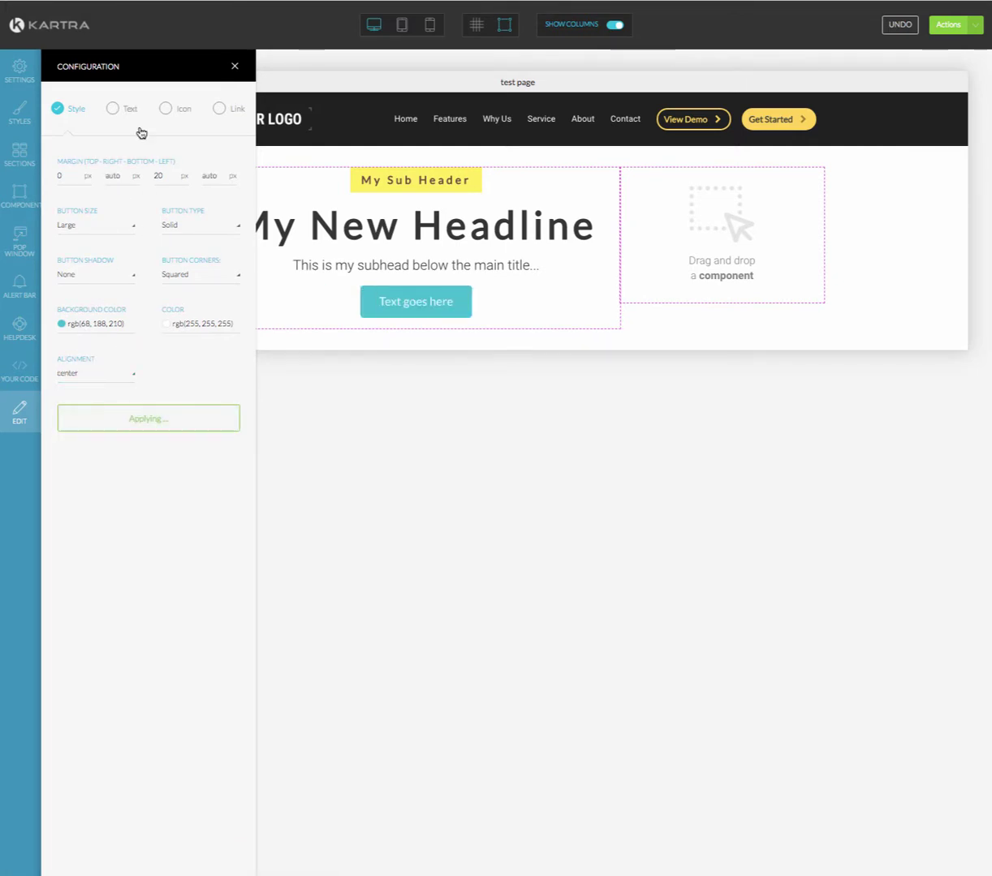
Enter "Yes! Download now" as the teal button's text in its configuration
click(112, 108)
drag(115, 174, 38, 173)
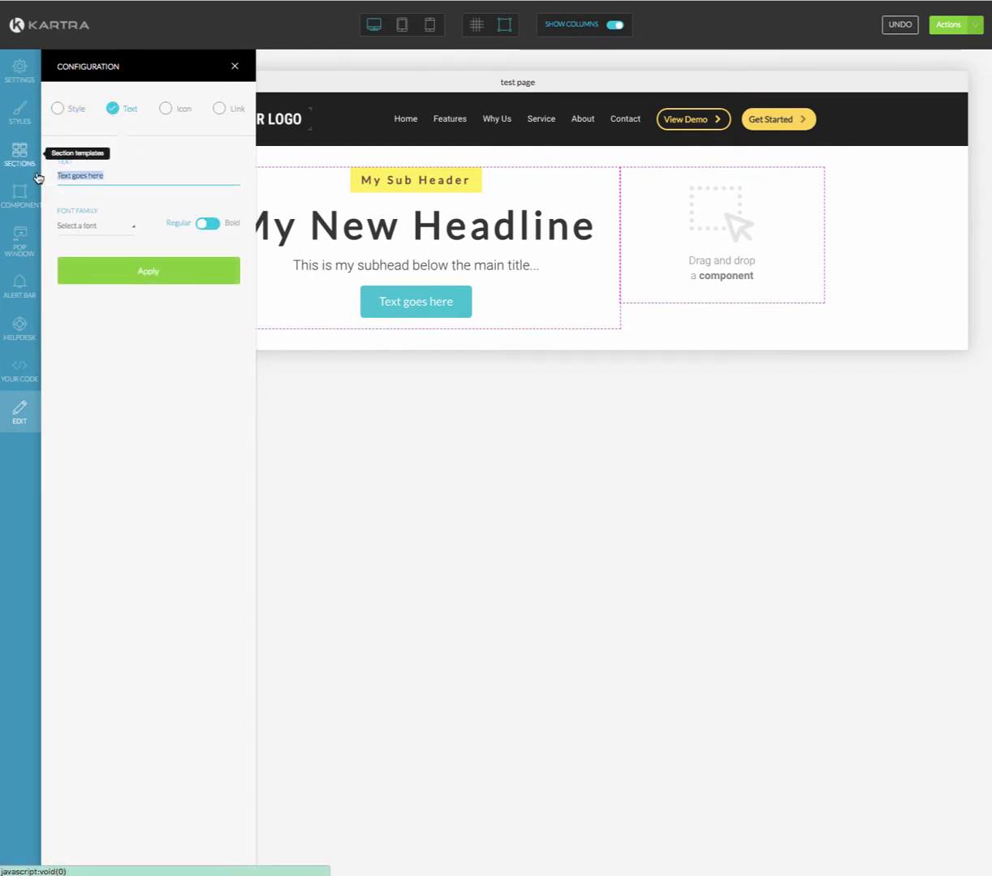
text(Yes! Download now)
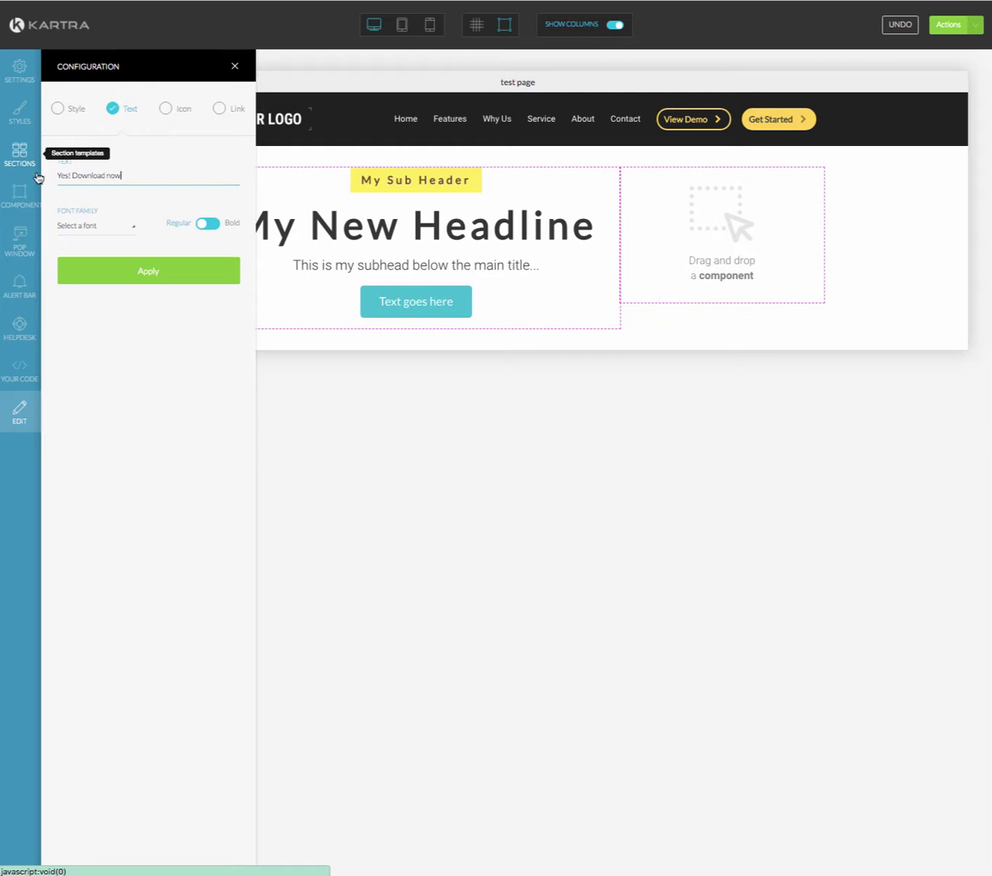
Look through the font families available for the download button's text without choosing one
click(95, 229)
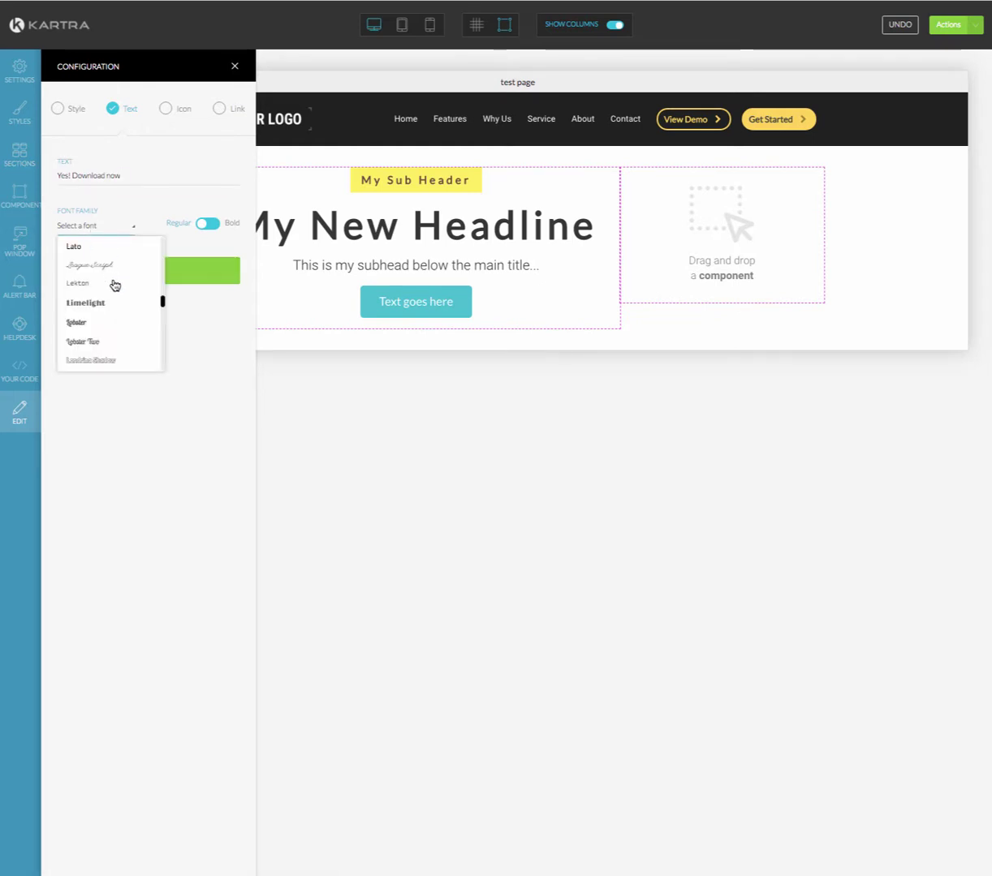
scroll(111, 286, down, 3)
scroll(111, 288, down, 4)
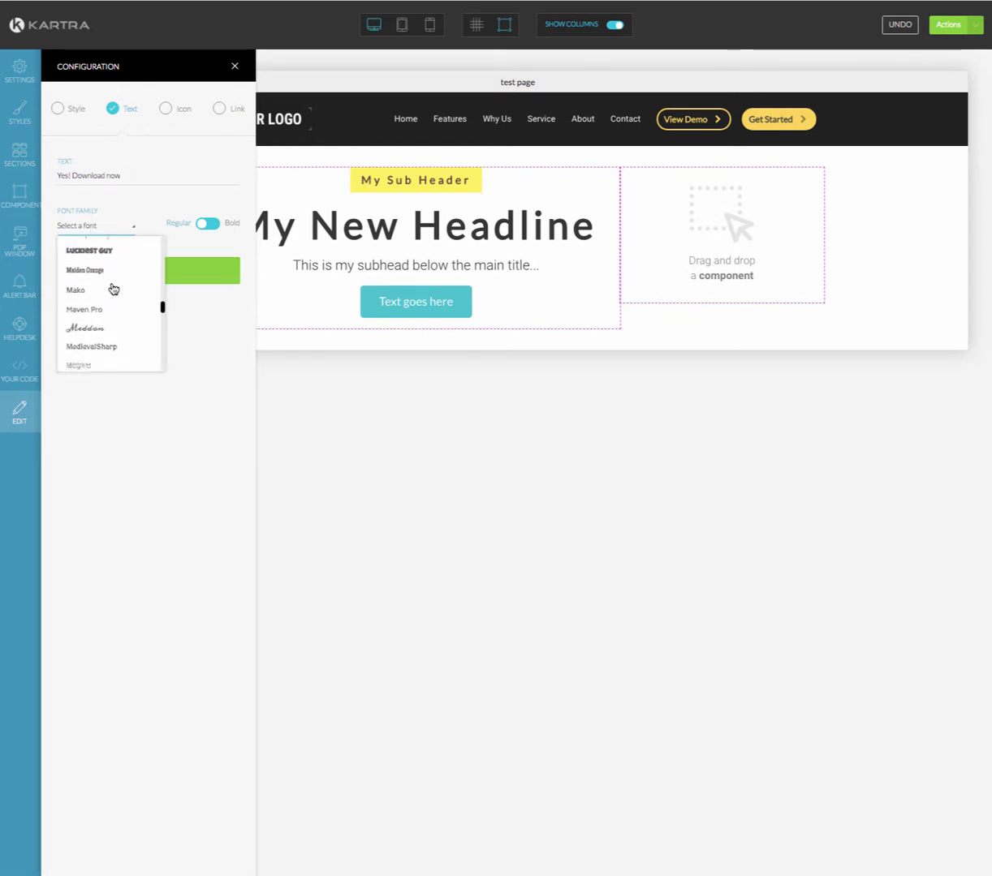
scroll(112, 289, down, 6)
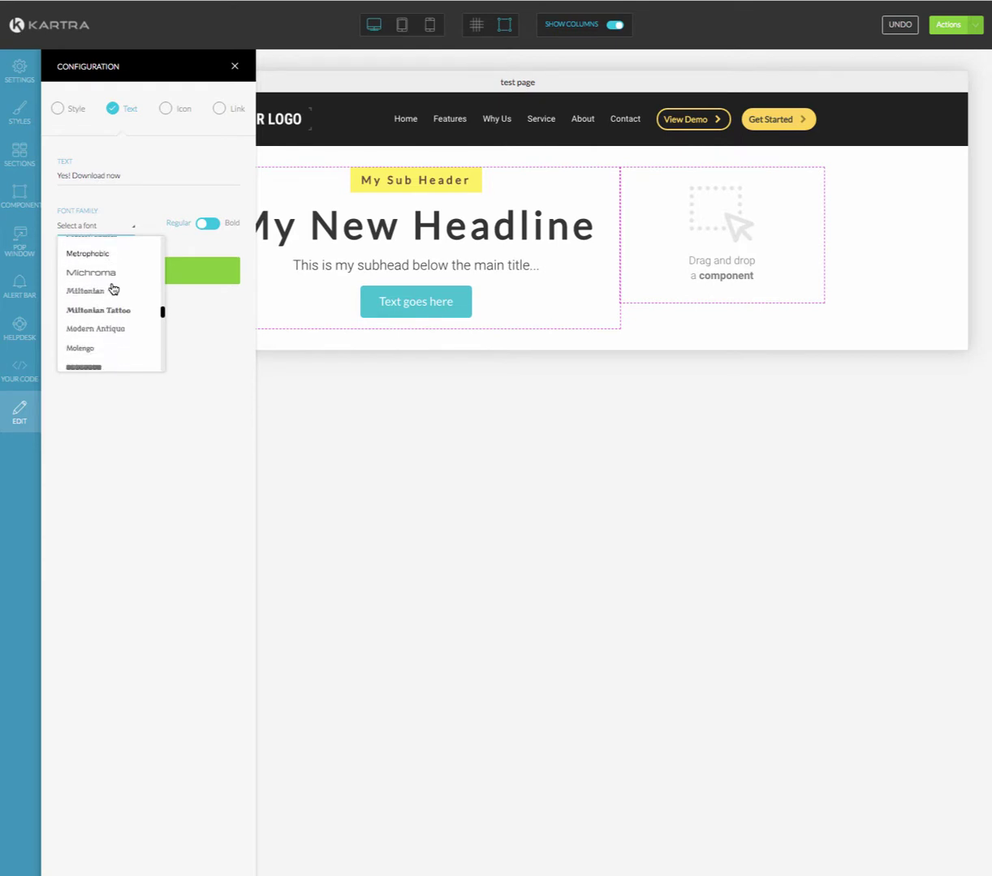
scroll(113, 289, down, 8)
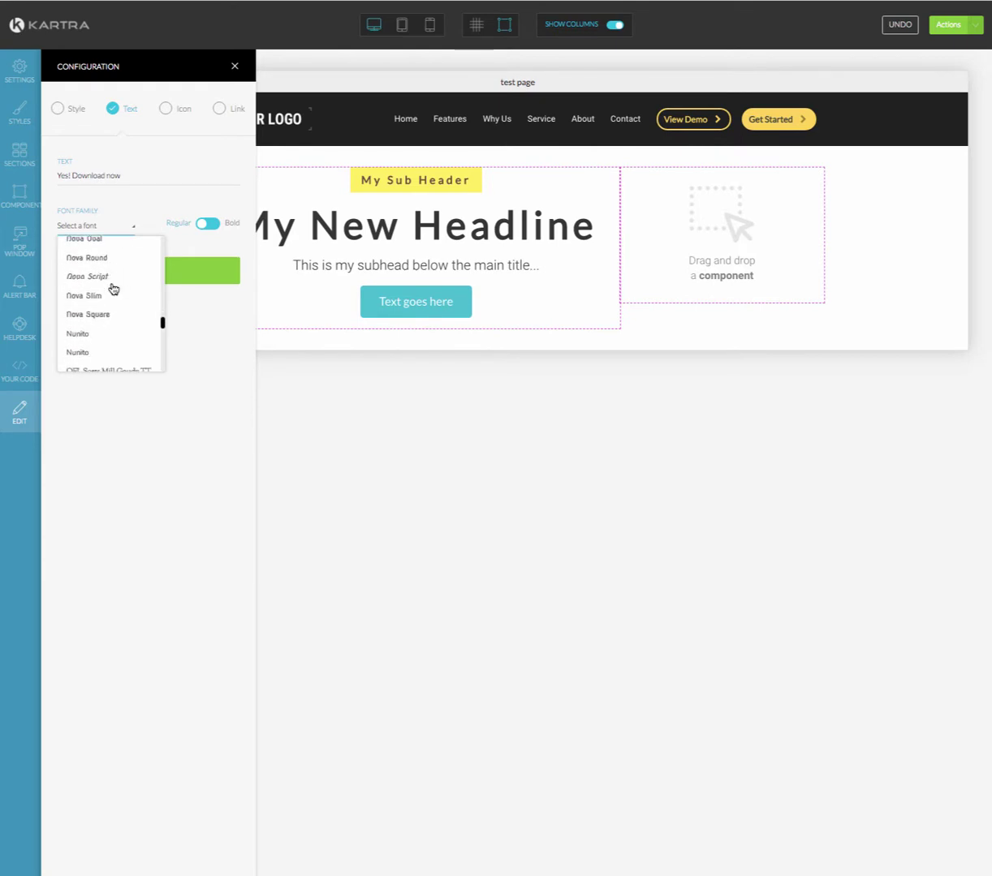
scroll(113, 289, down, 8)
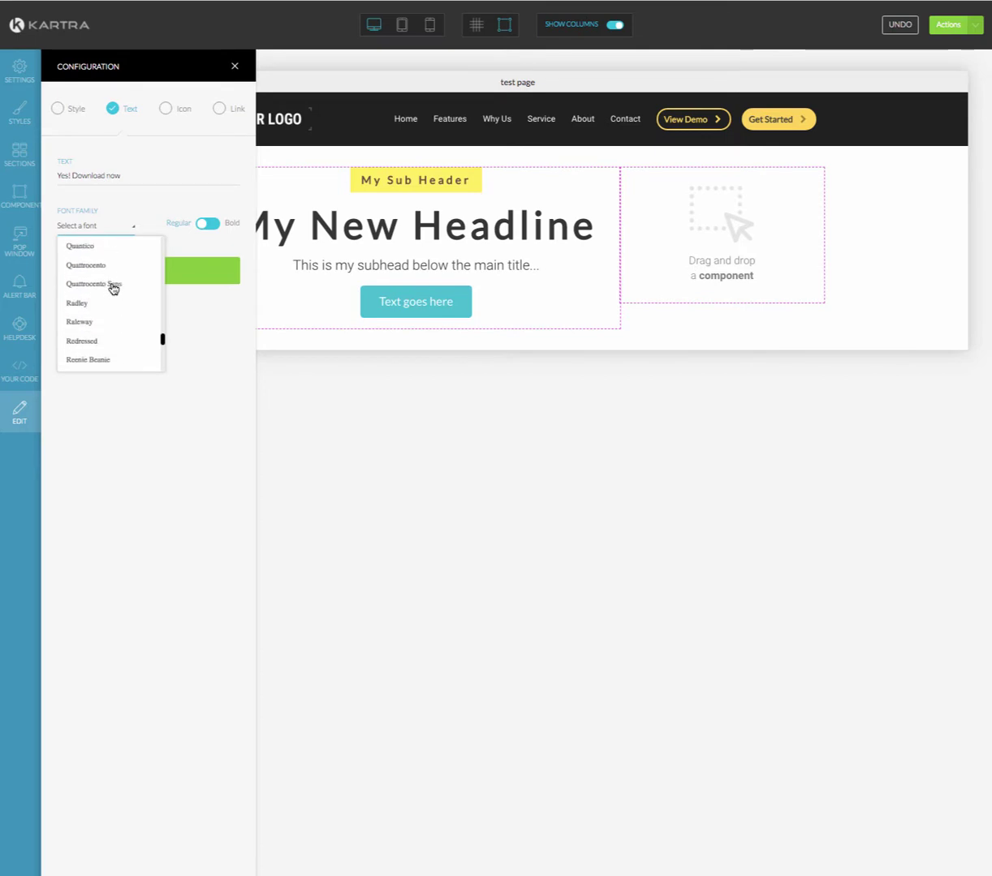
scroll(113, 289, down, 5)
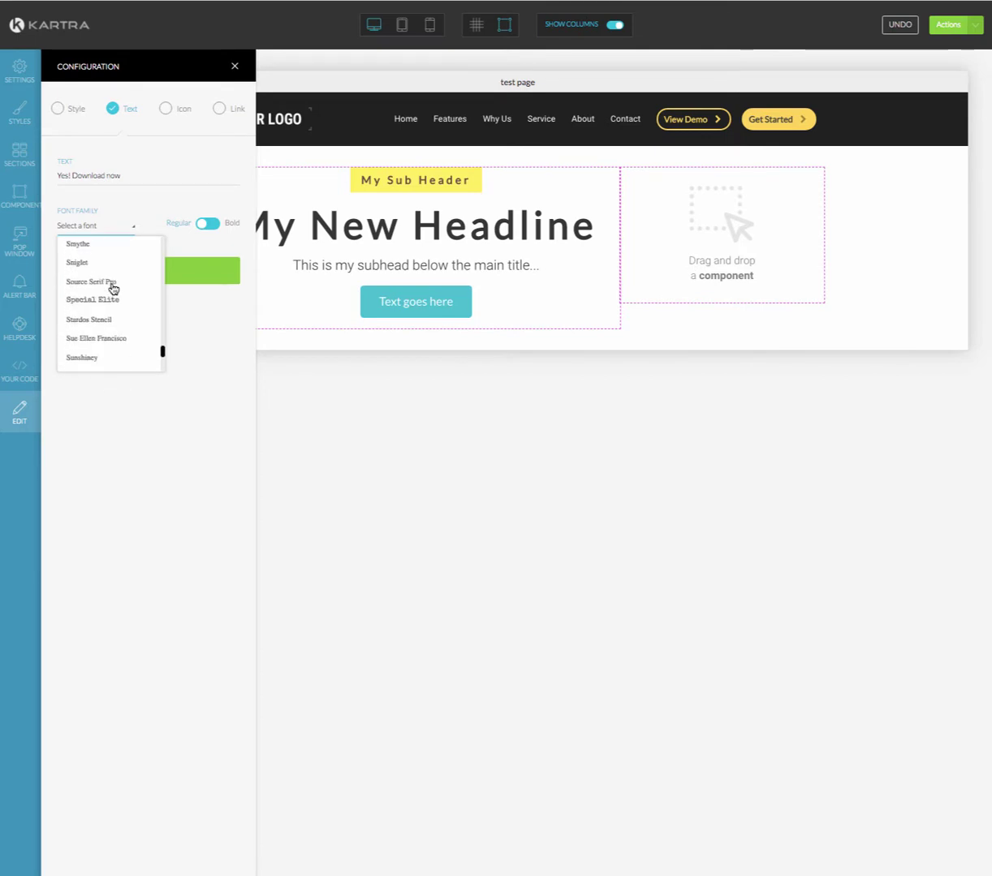
scroll(113, 289, down, 2)
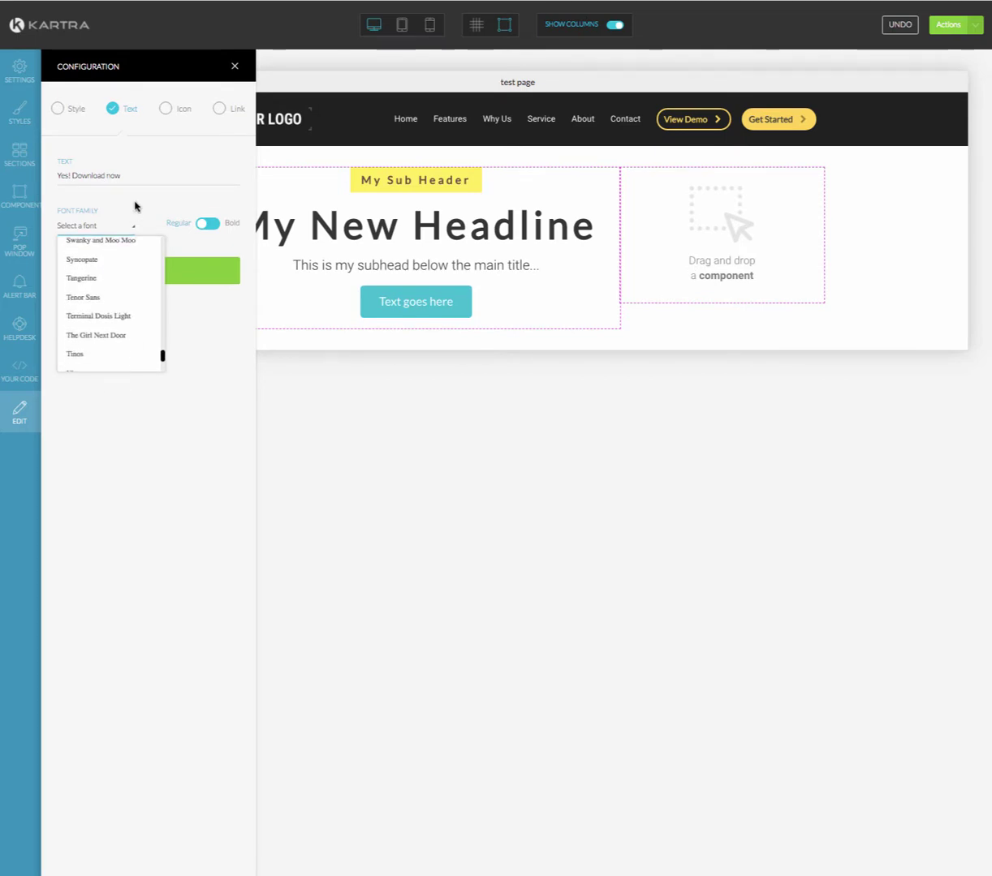
click(136, 201)
Make the download button's text bold and apply the text settings
click(209, 225)
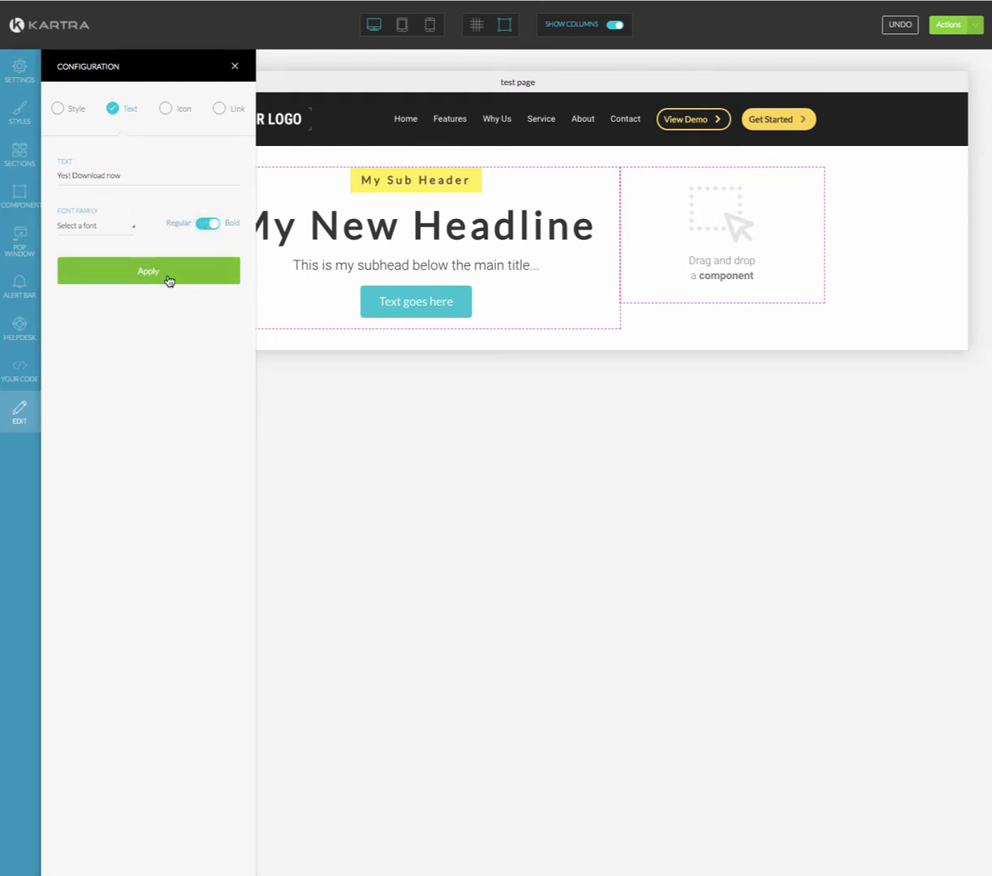
click(162, 272)
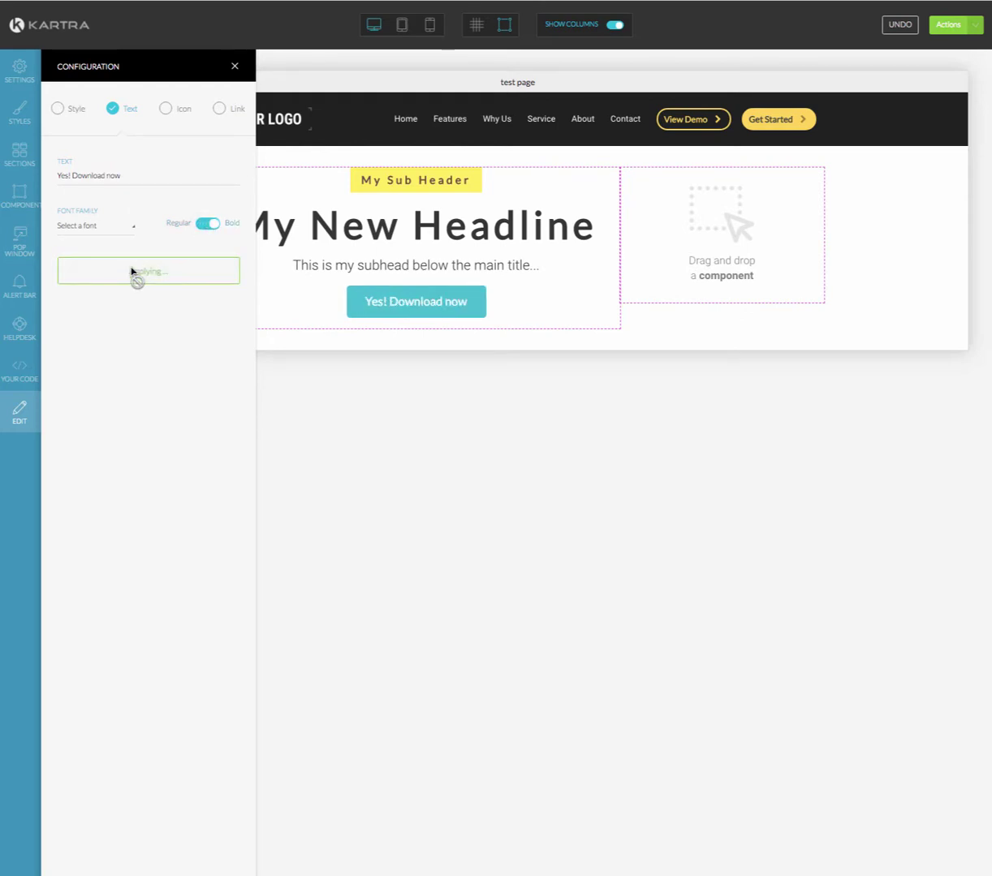
Turn on the icon display for the download button, choose the angle-right icon and apply it
click(166, 109)
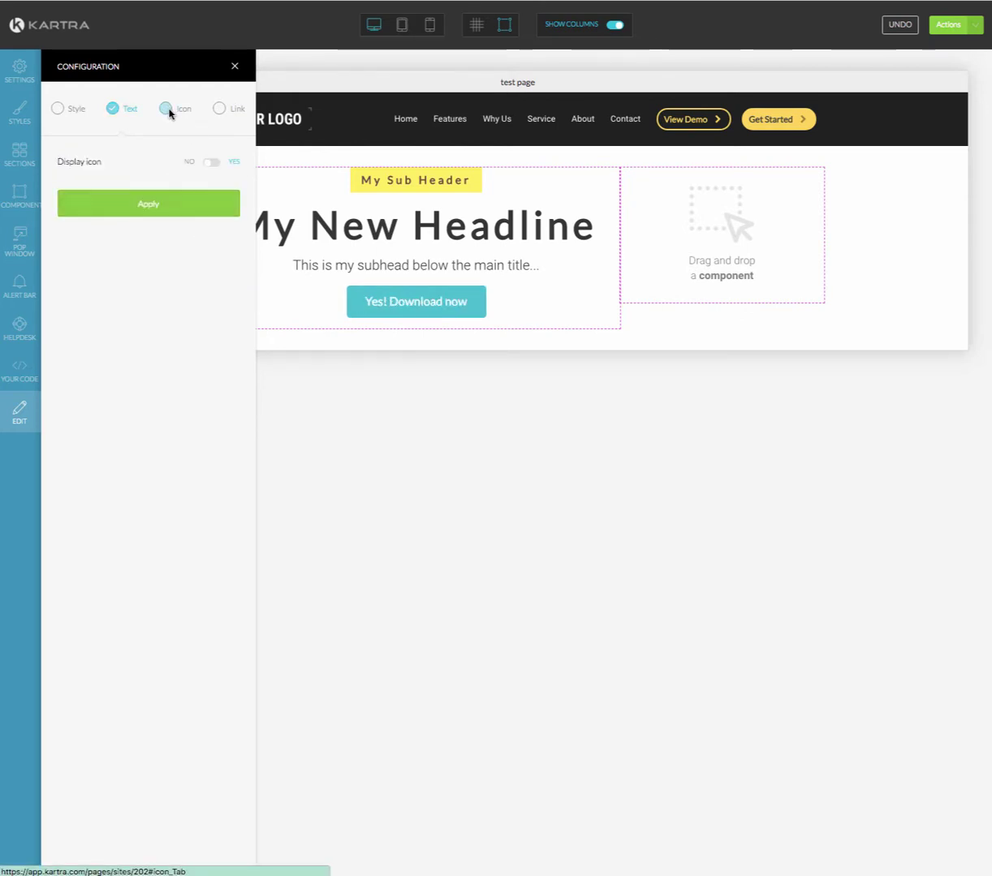
click(212, 163)
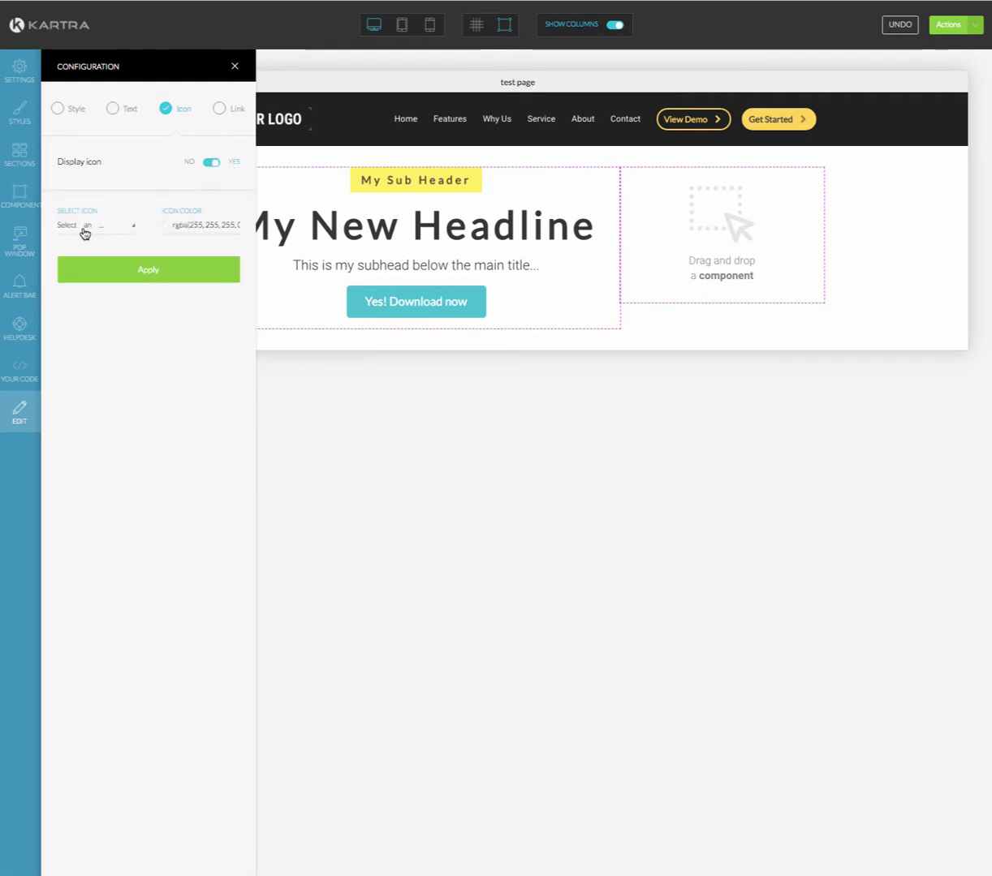
click(71, 231)
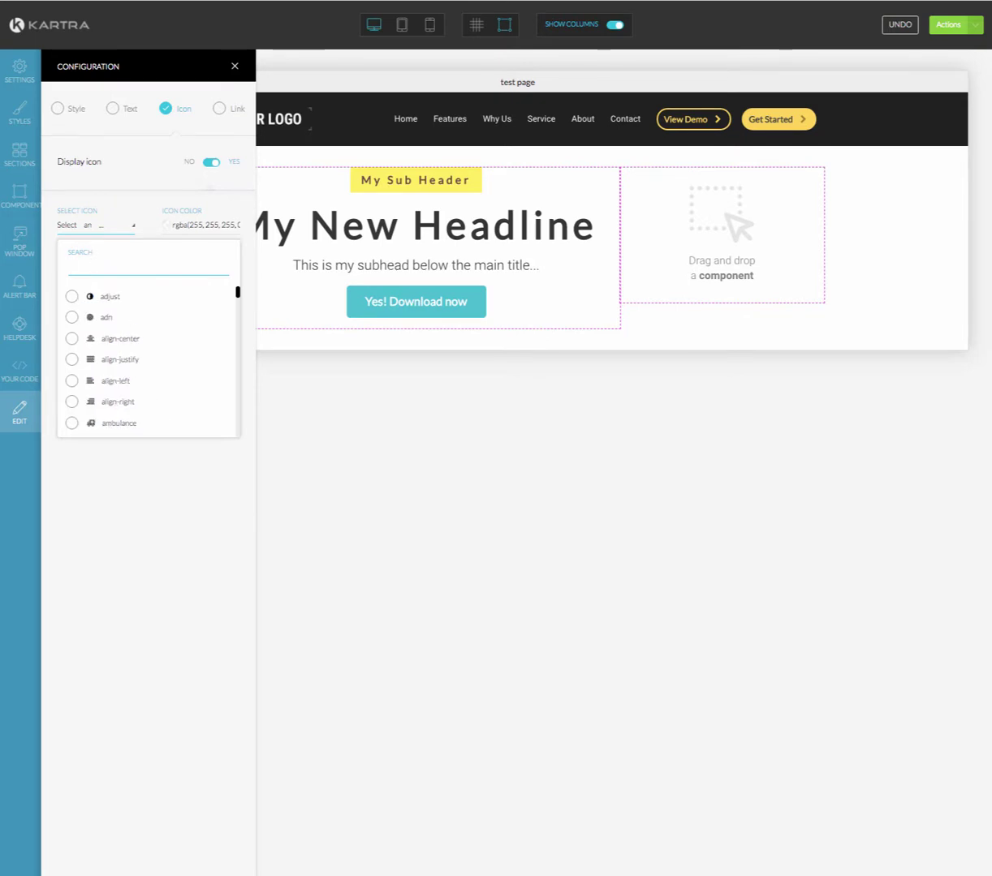
scroll(146, 341, down, 3)
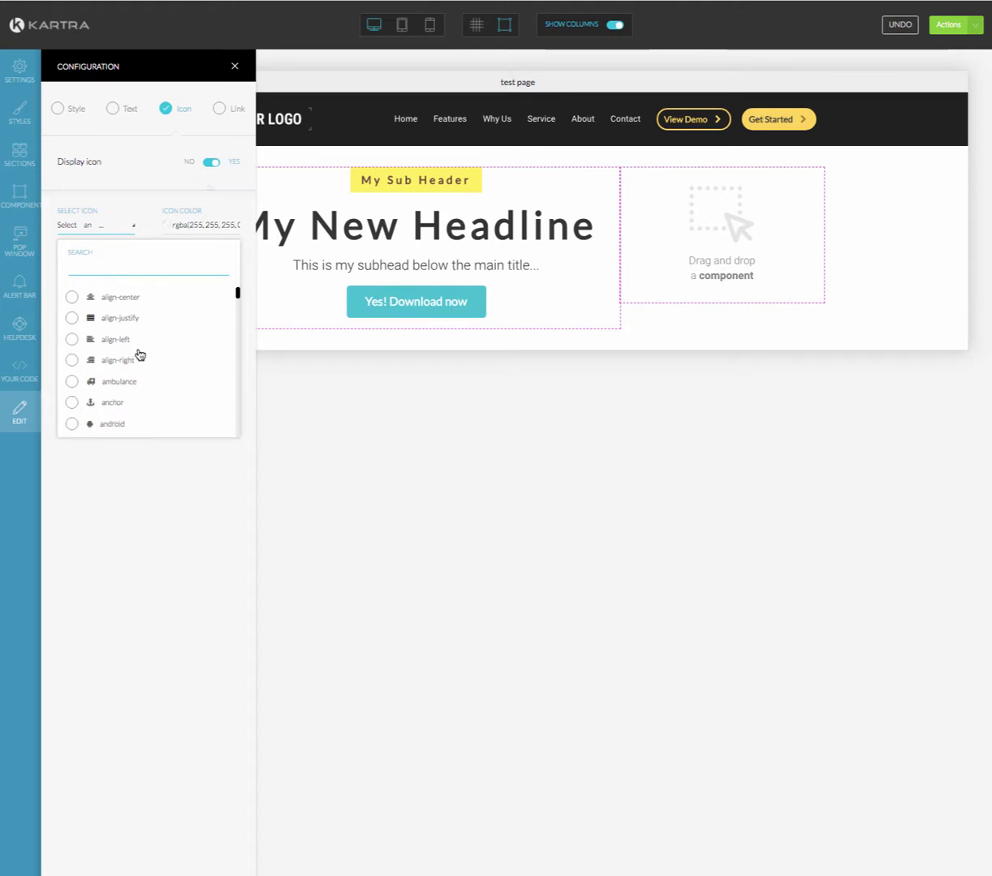
scroll(146, 357, down, 4)
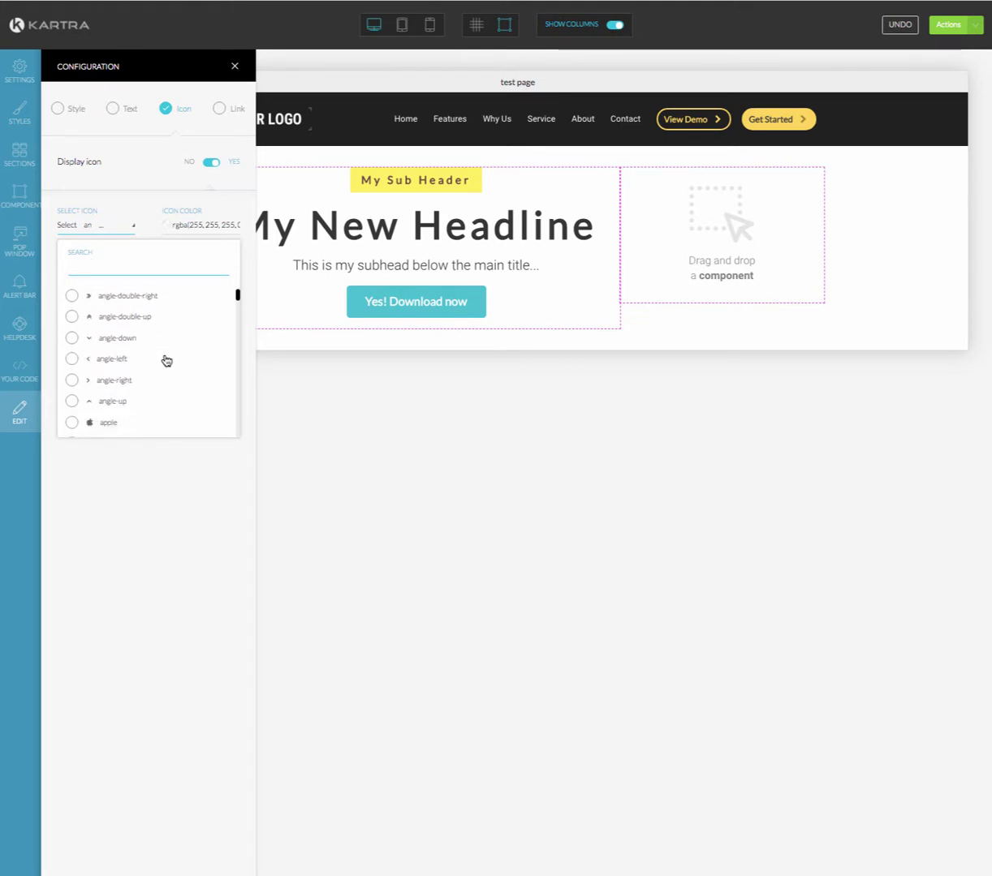
scroll(167, 360, up, 4)
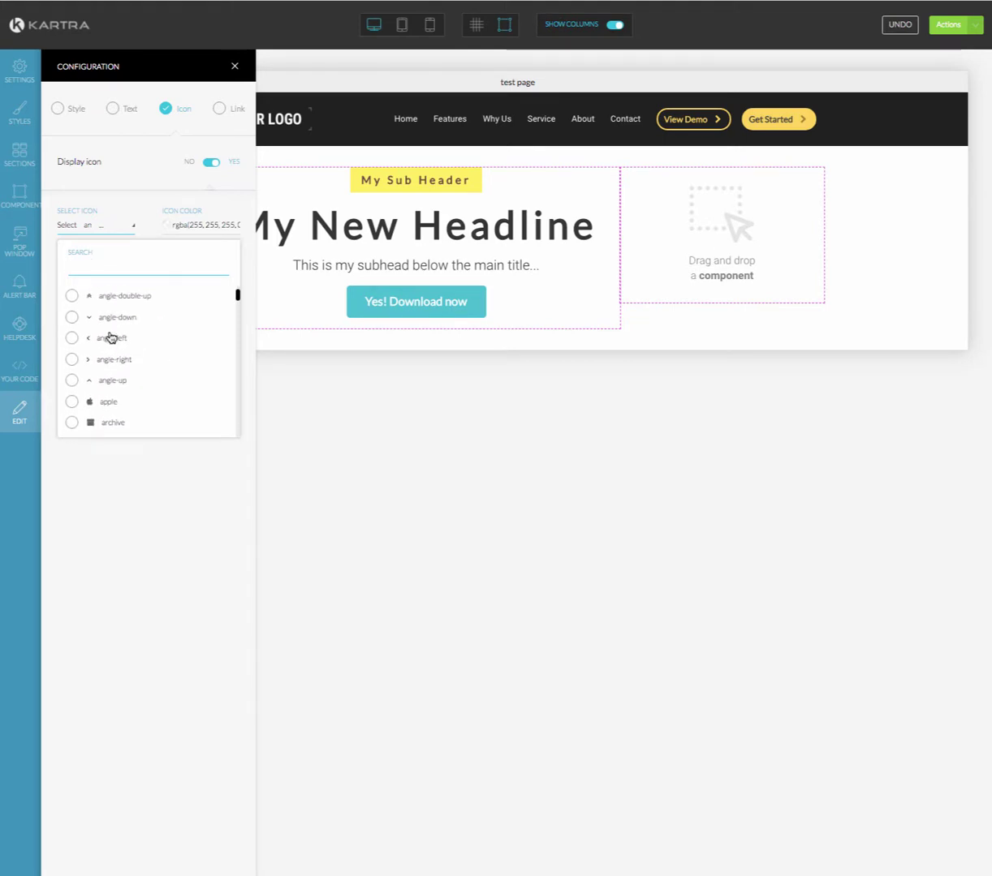
click(109, 389)
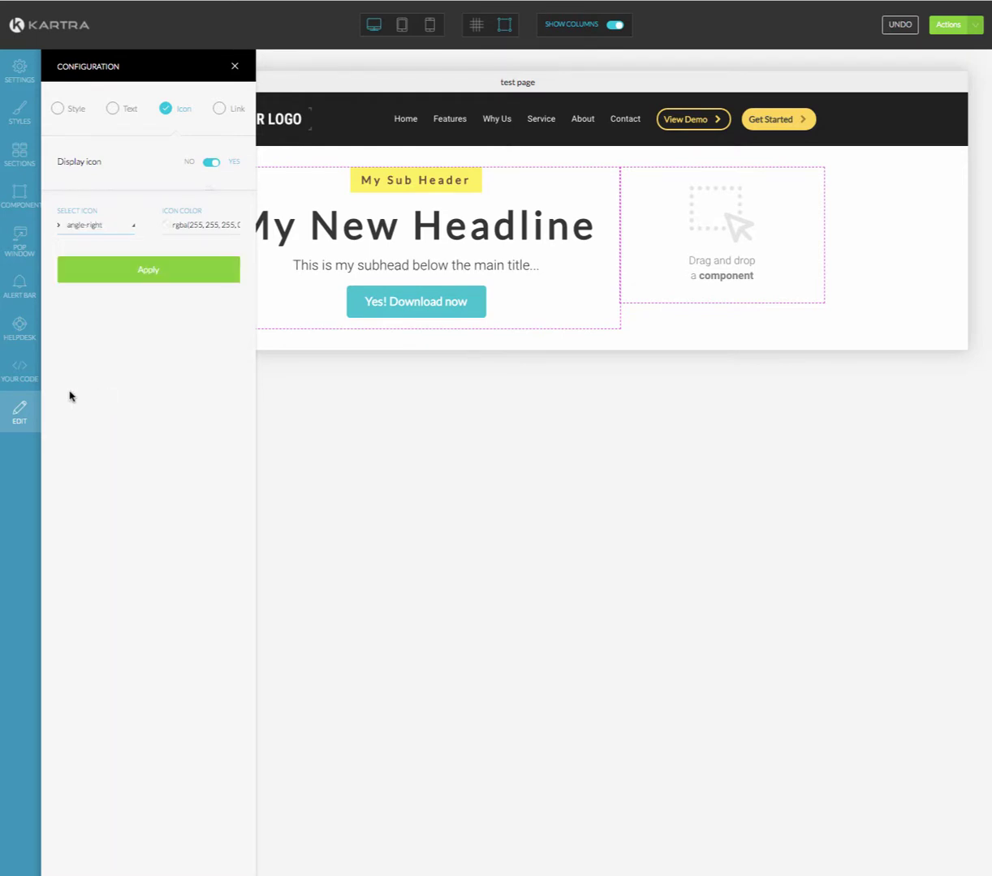
click(118, 271)
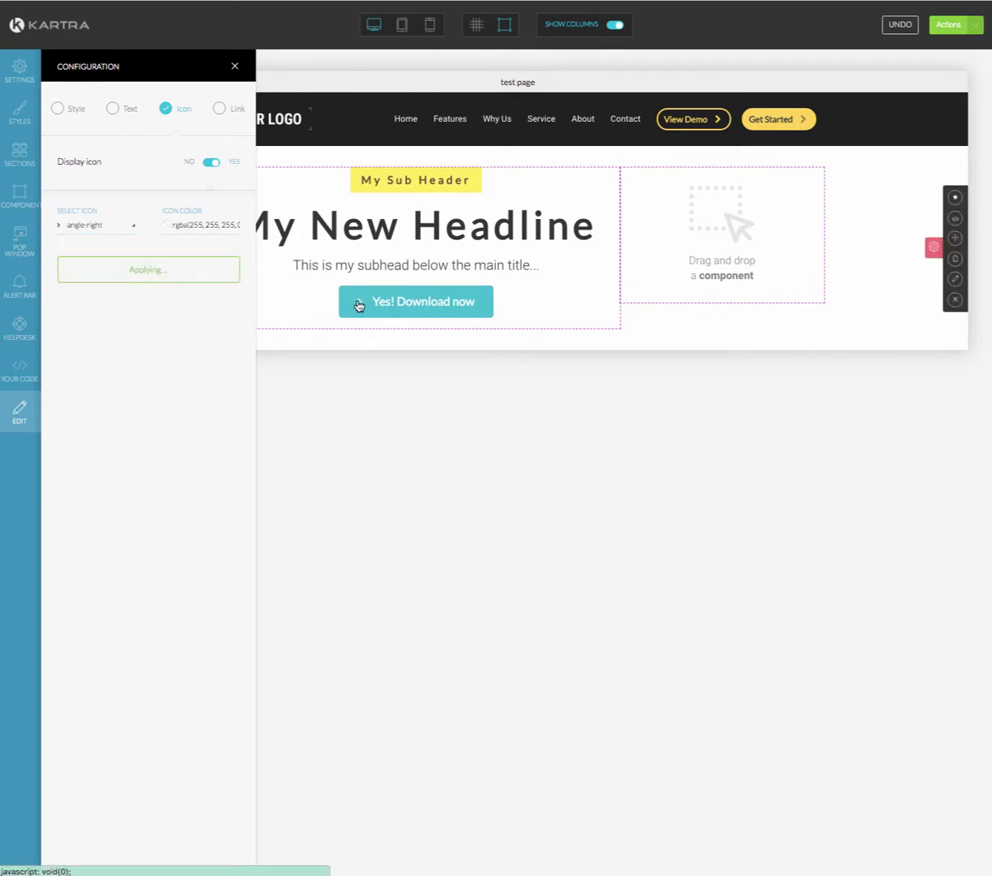
Link the download button to a pop-up opt-in form using the City Lines template and finish the pop-up setup
click(218, 109)
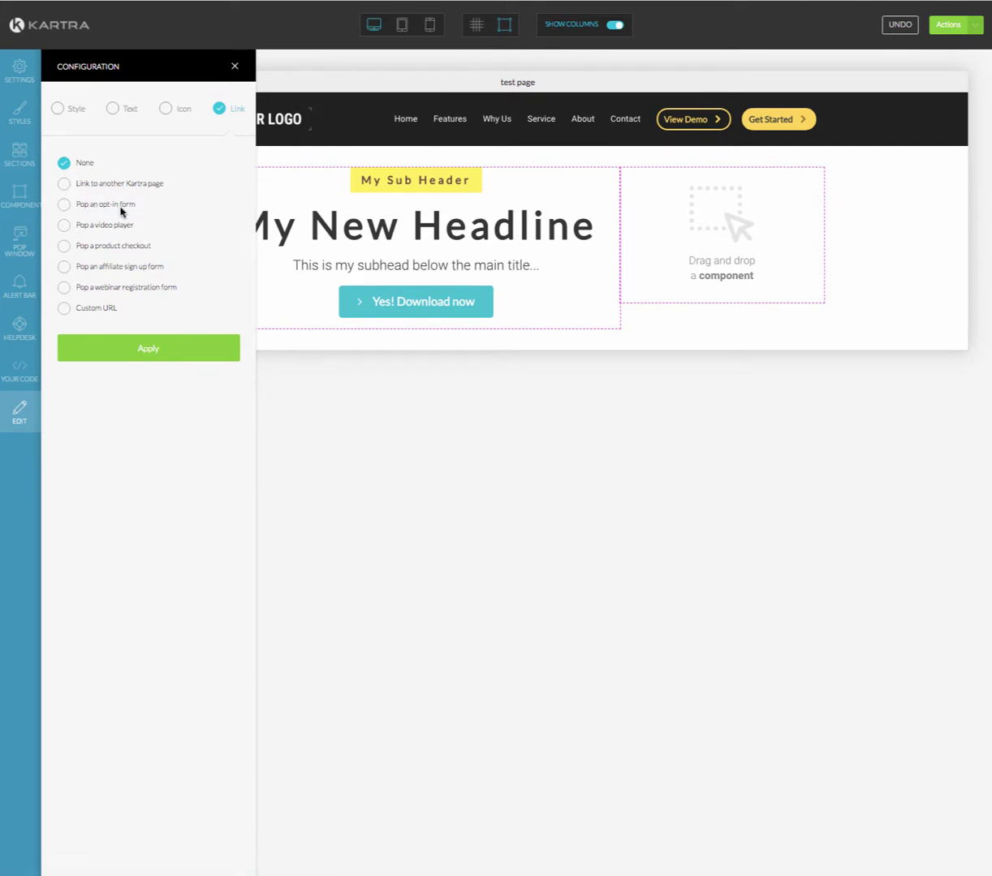
click(64, 205)
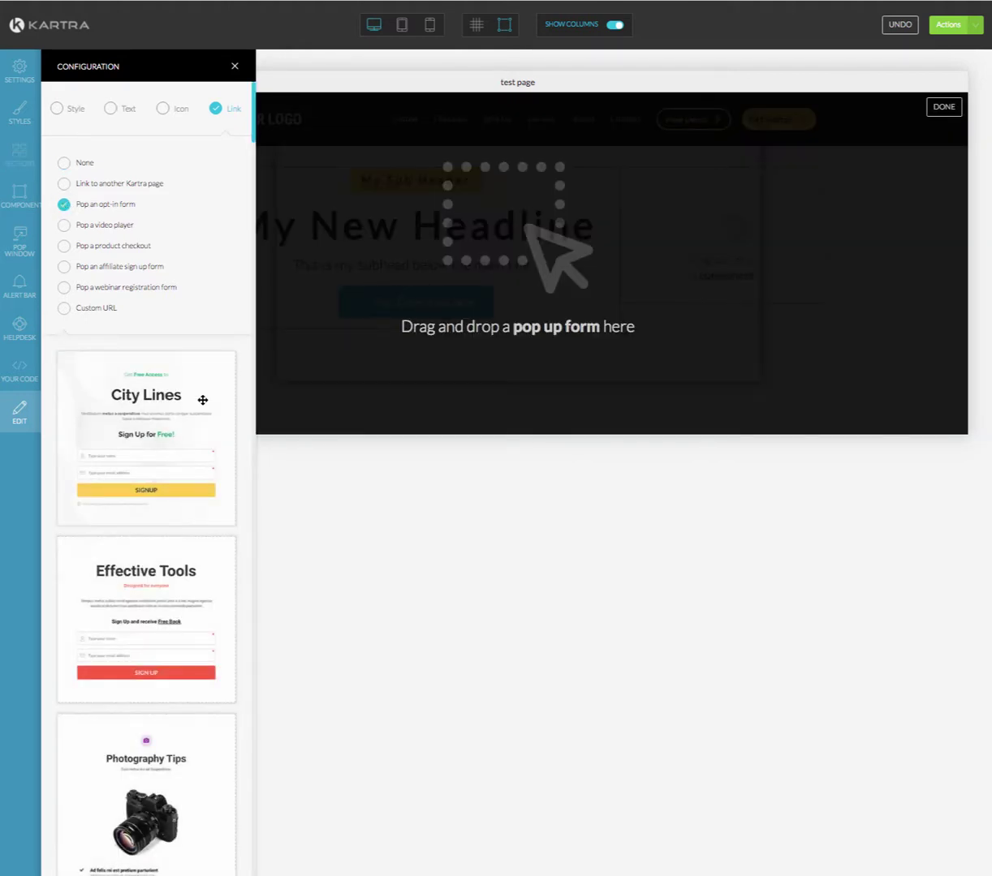
drag(154, 437, 594, 207)
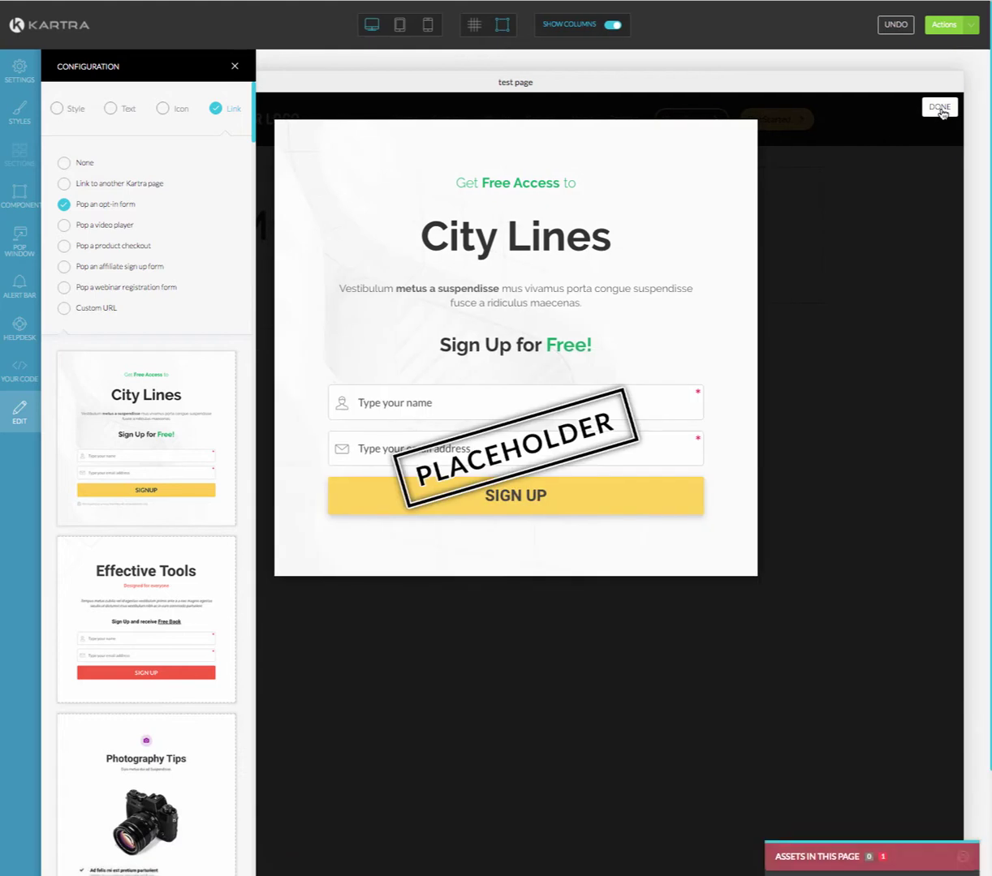
click(940, 106)
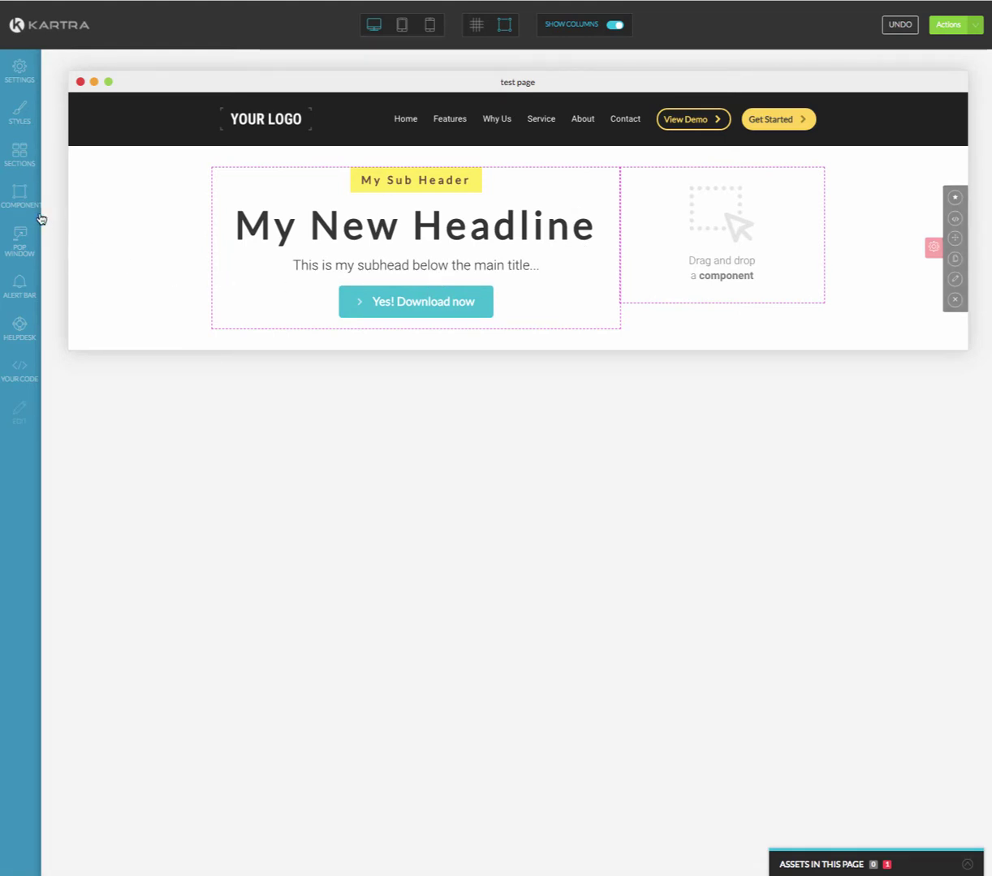
Add the three-item checkmark list component between the subhead and the download button, then close the block templates
click(21, 195)
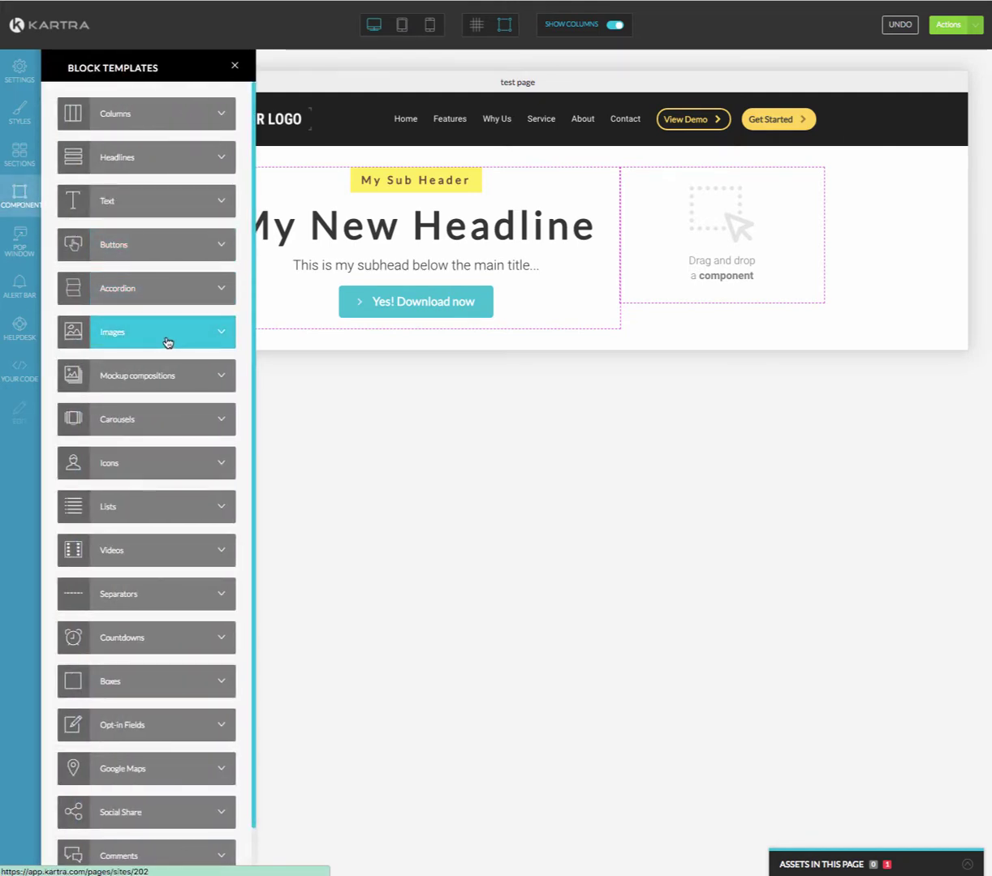
click(220, 513)
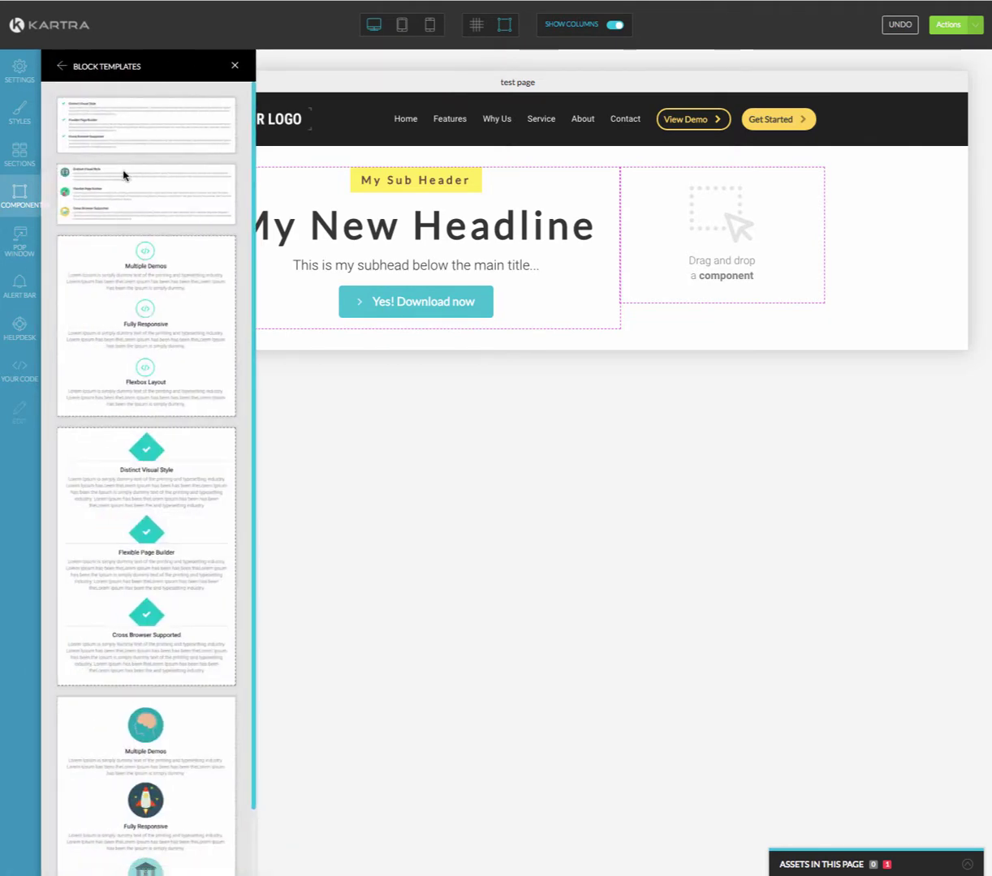
drag(82, 125, 386, 276)
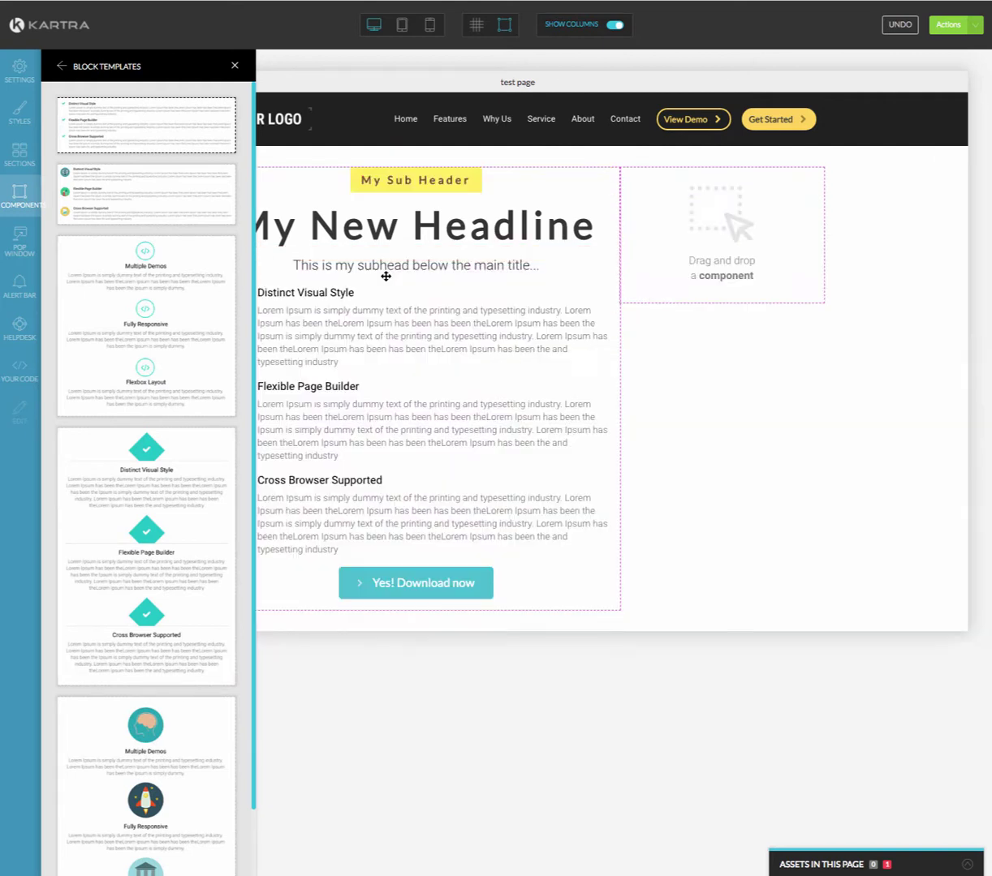
click(236, 68)
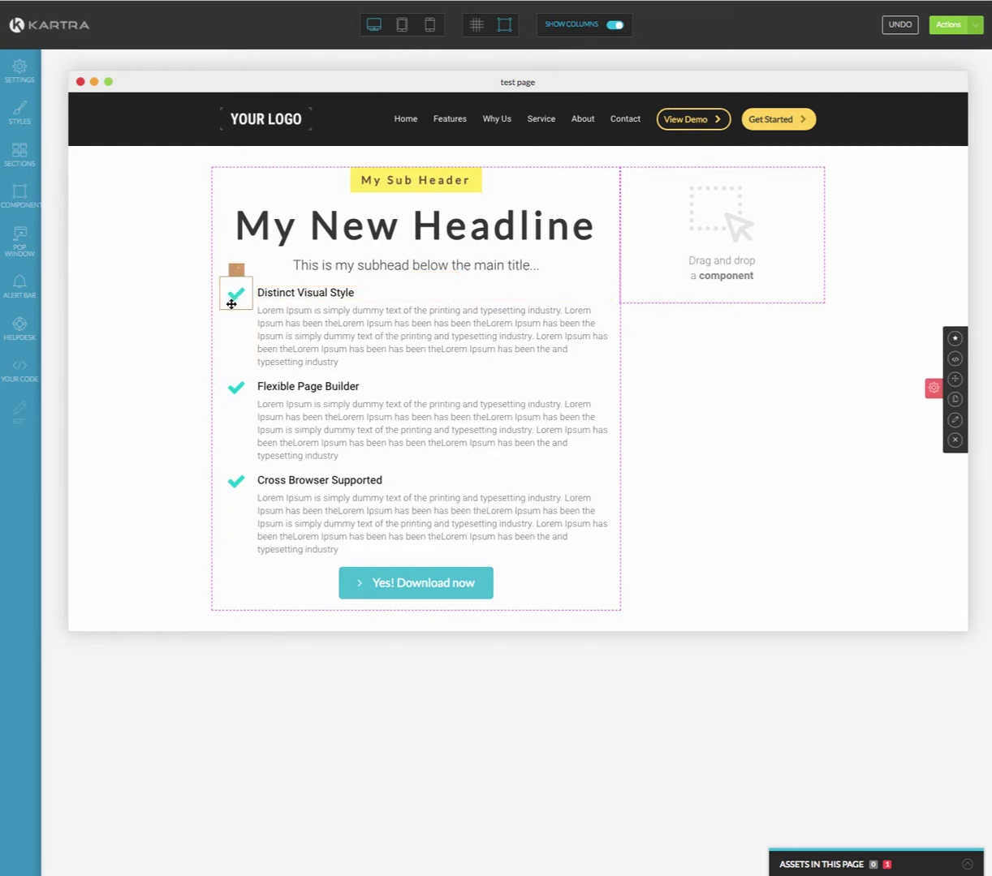
Change the "Distinct Visual Style" item's icon to check-circle with Circle Icon set to Yes, apply it and close the configuration
click(237, 281)
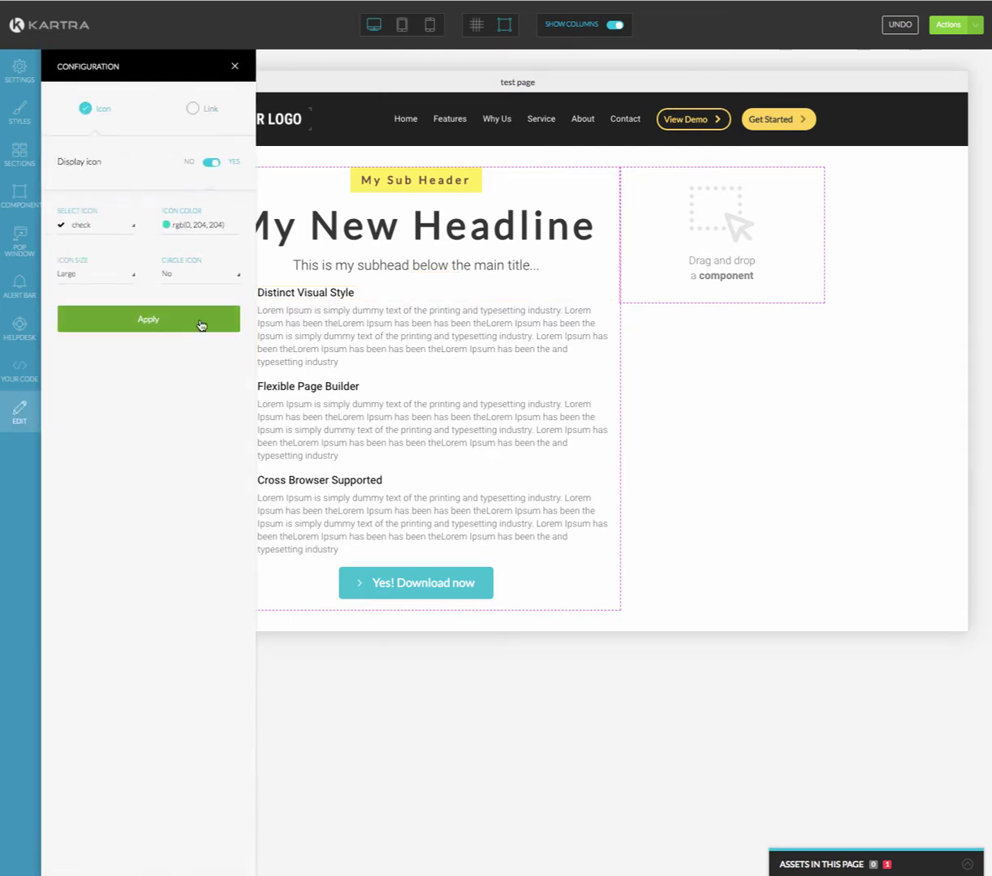
click(86, 227)
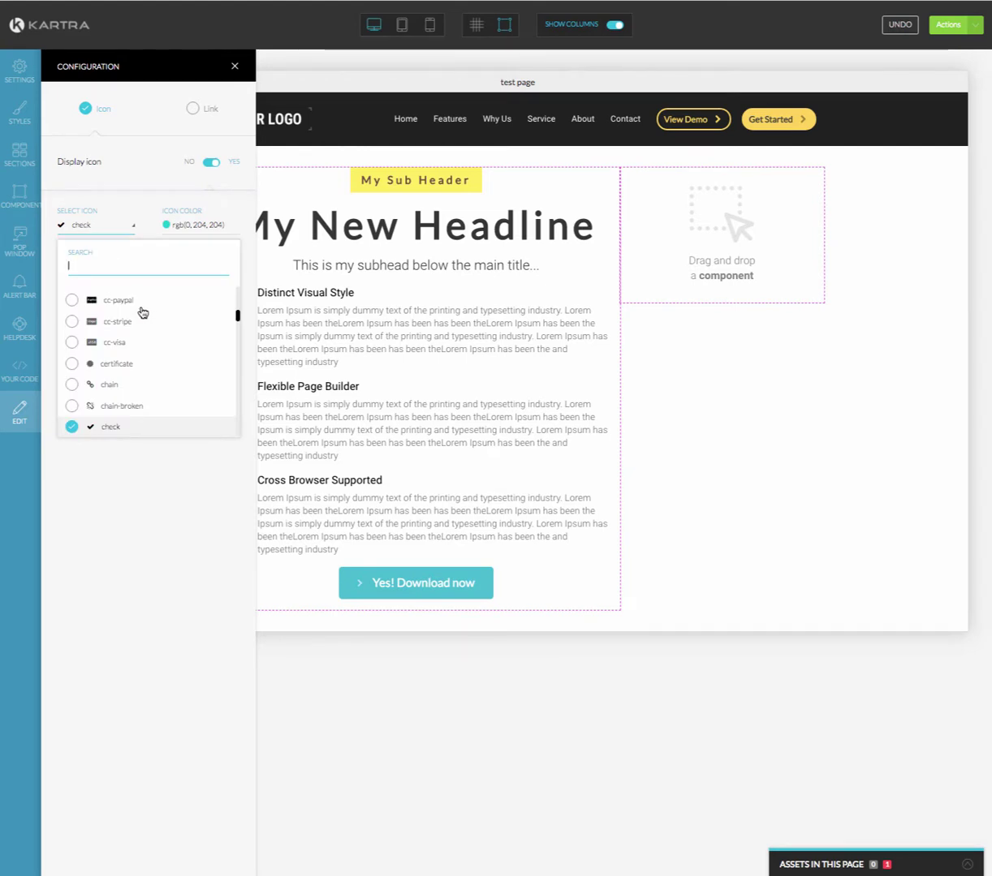
scroll(124, 328, down, 1)
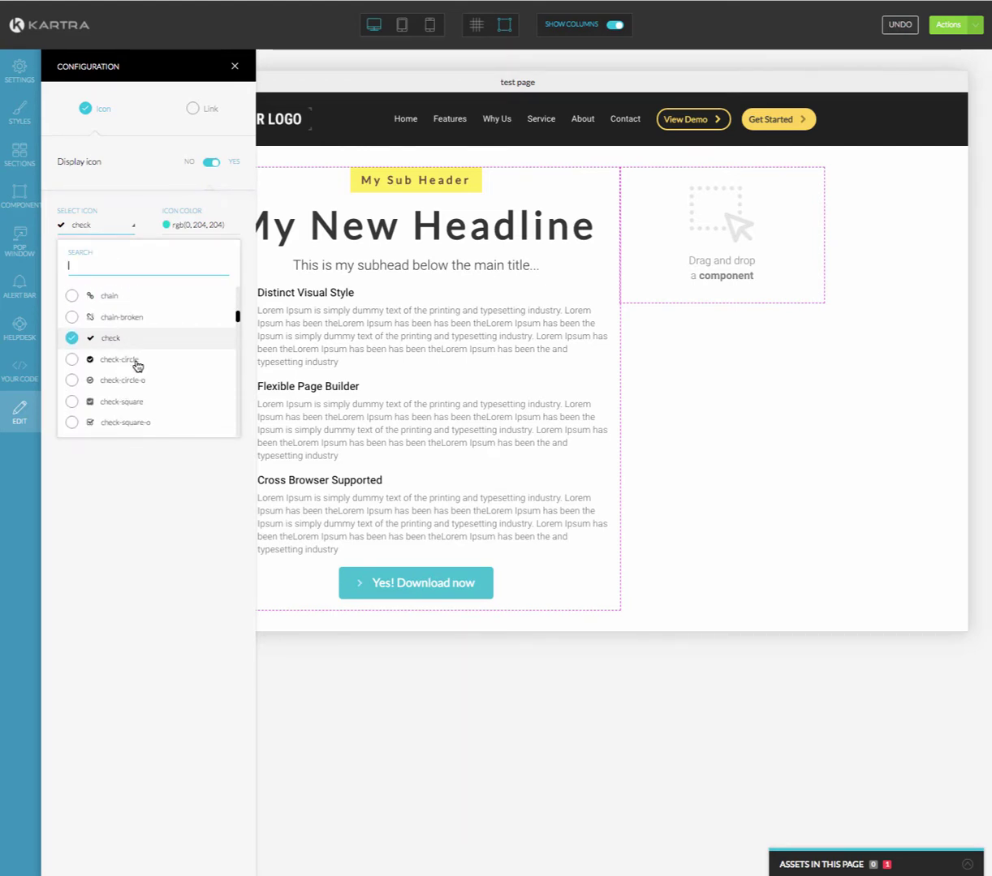
click(72, 359)
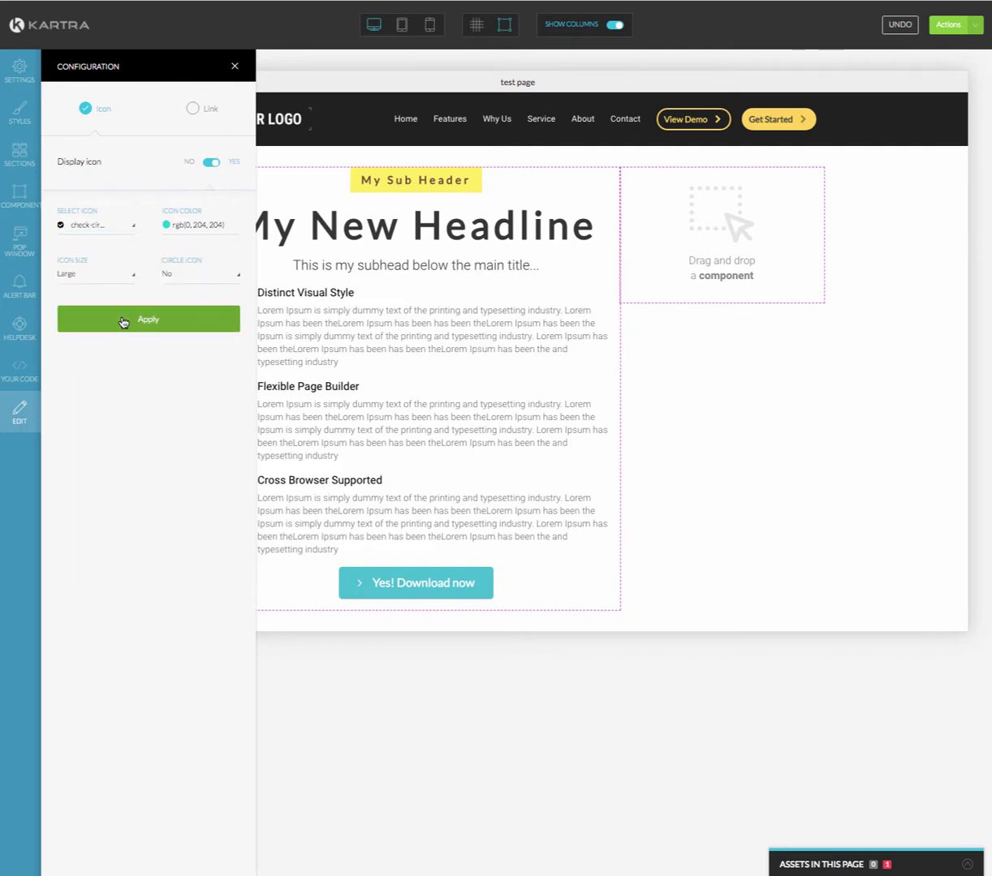
click(170, 274)
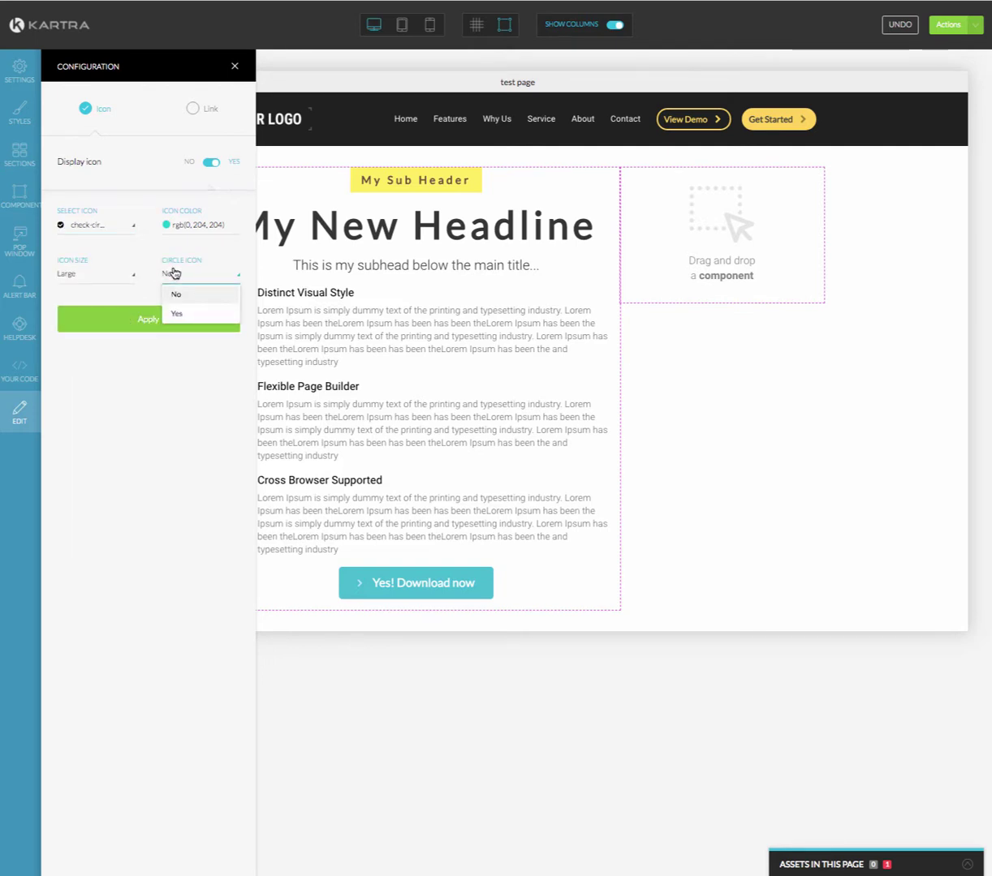
click(176, 313)
click(126, 327)
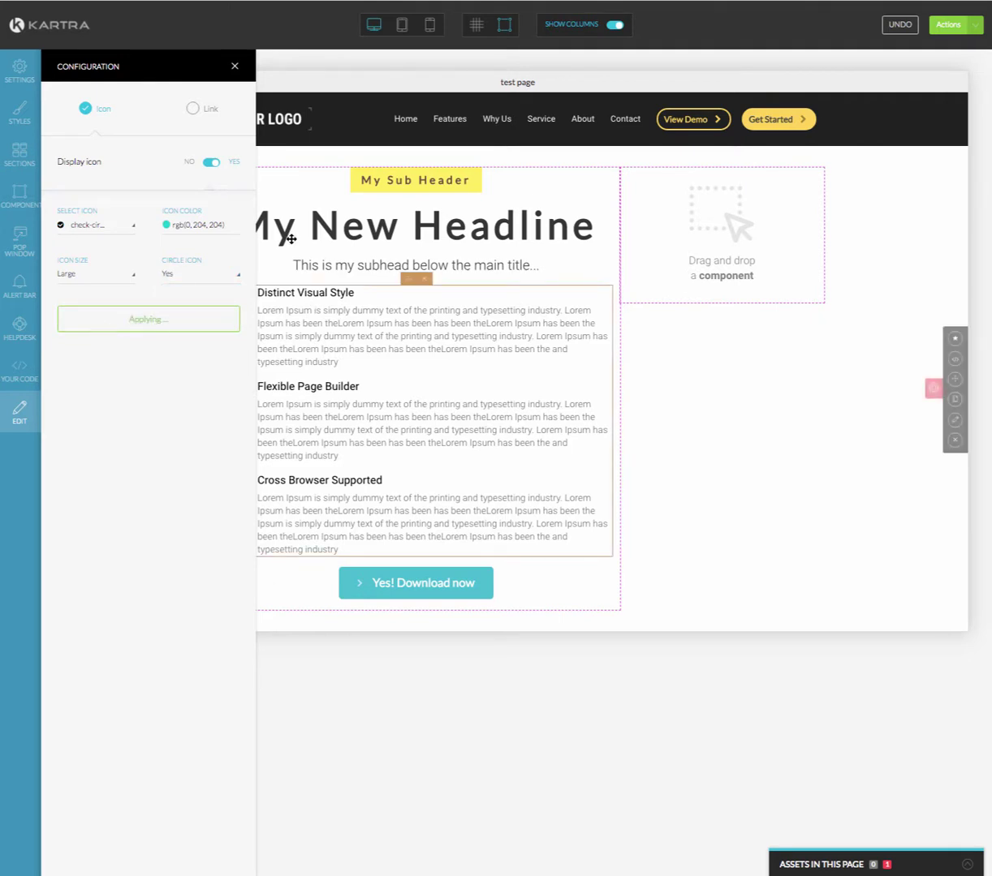
click(235, 67)
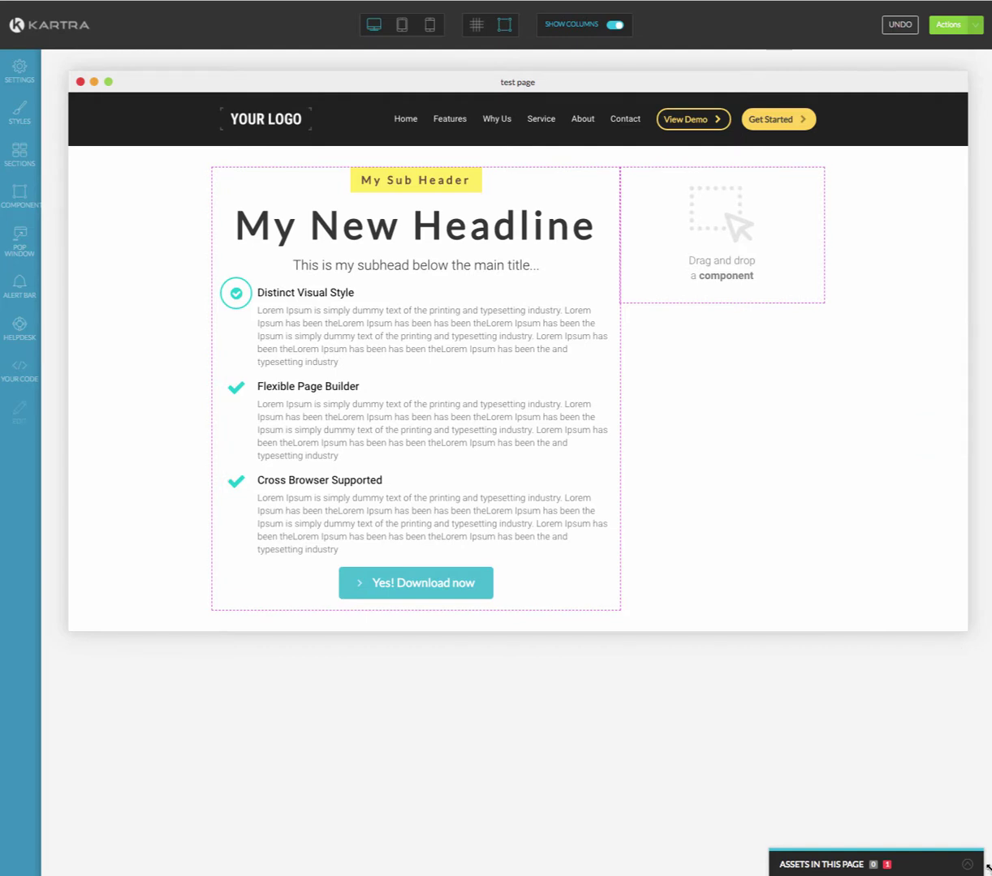
mouse_move(412, 320)
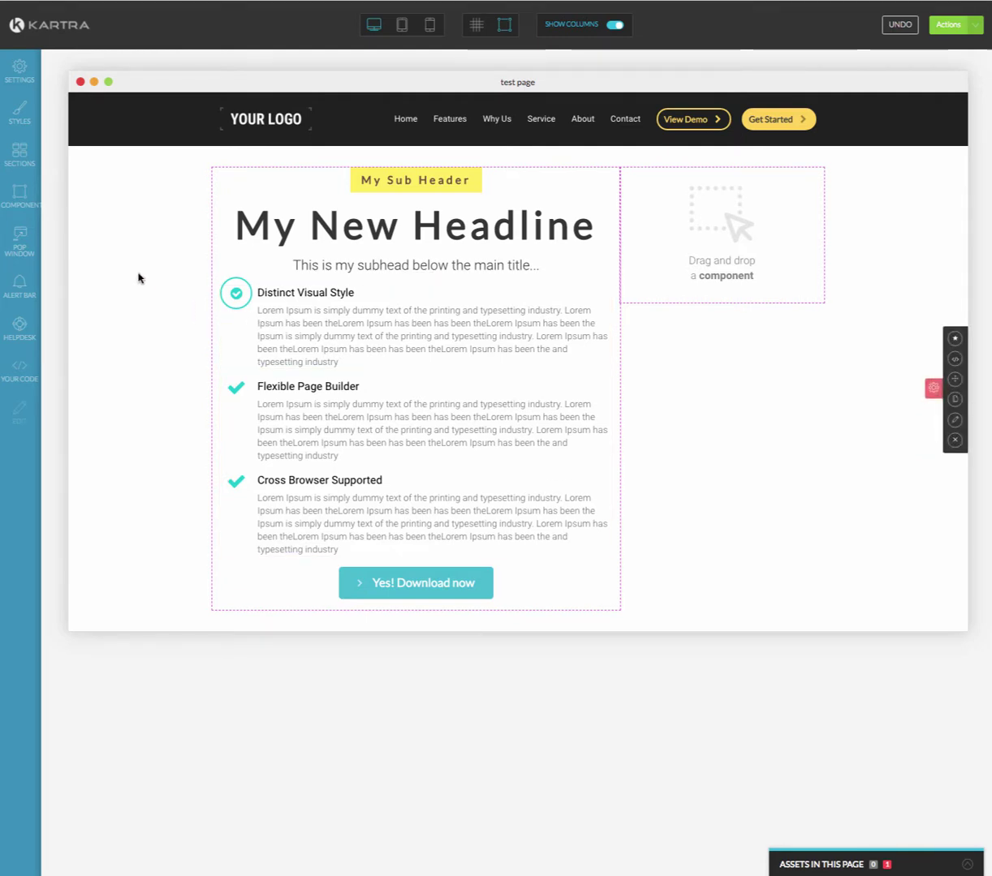
click(18, 194)
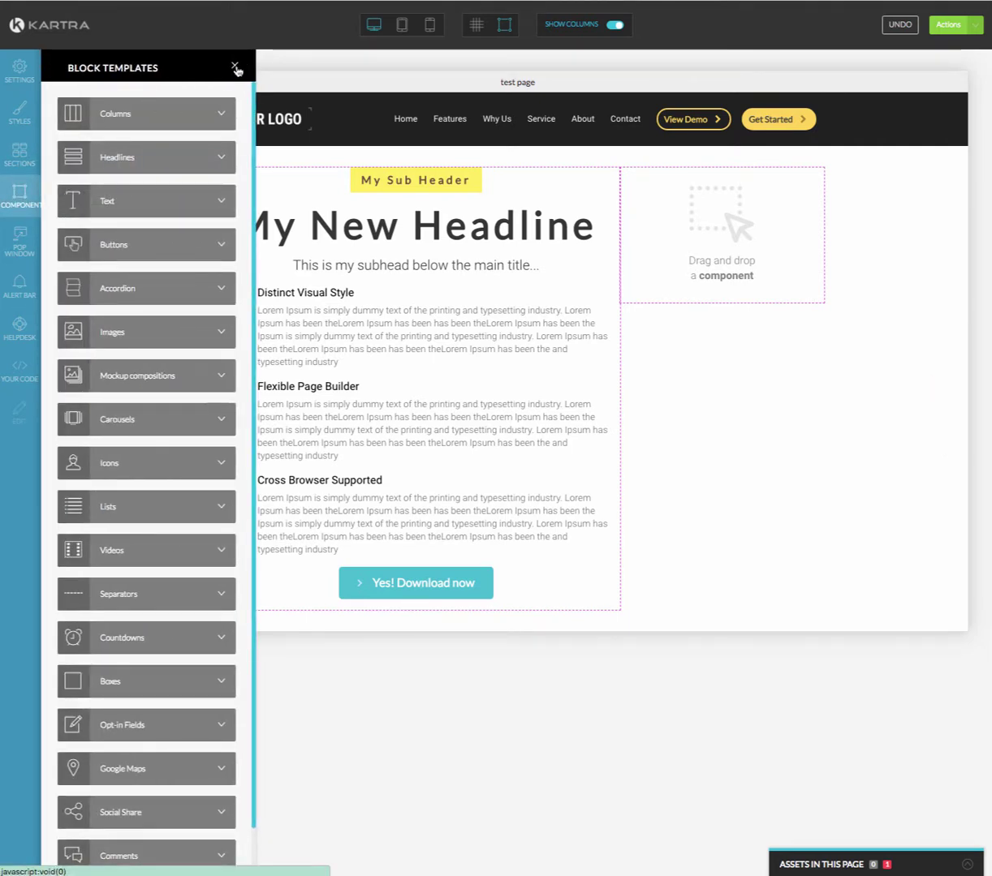
click(236, 69)
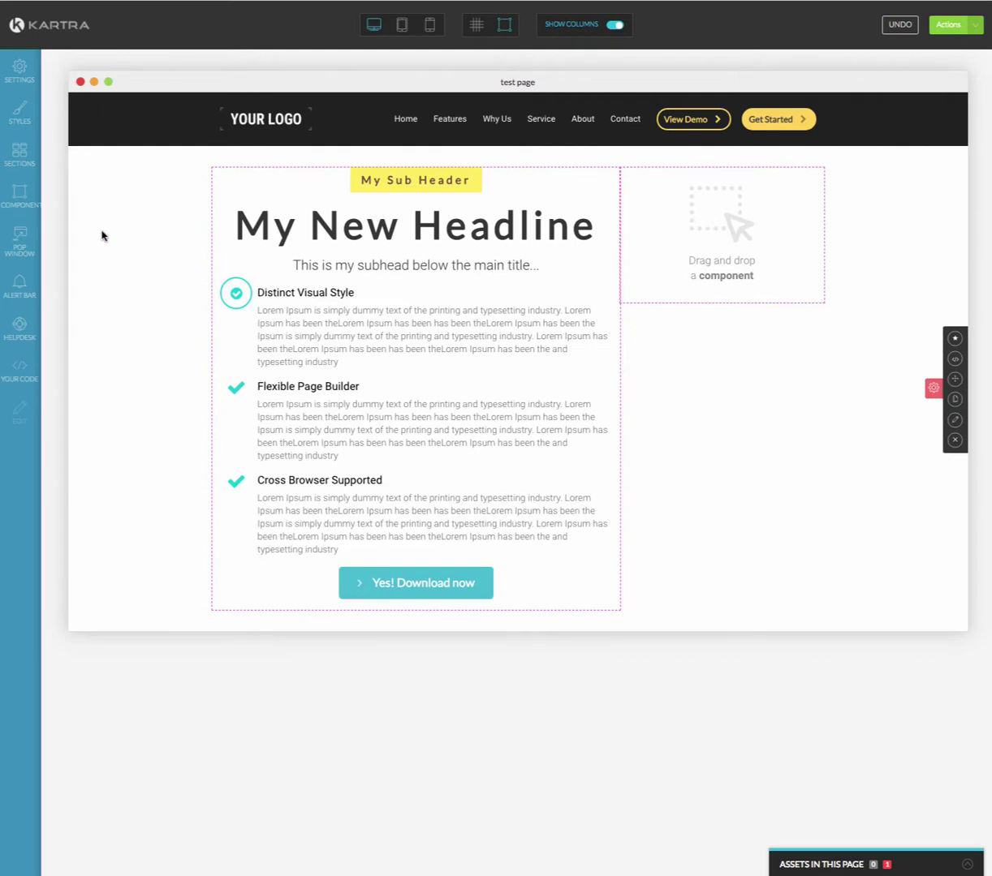
Add an image component to the empty column beside the headline and list, then close the block templates
click(21, 197)
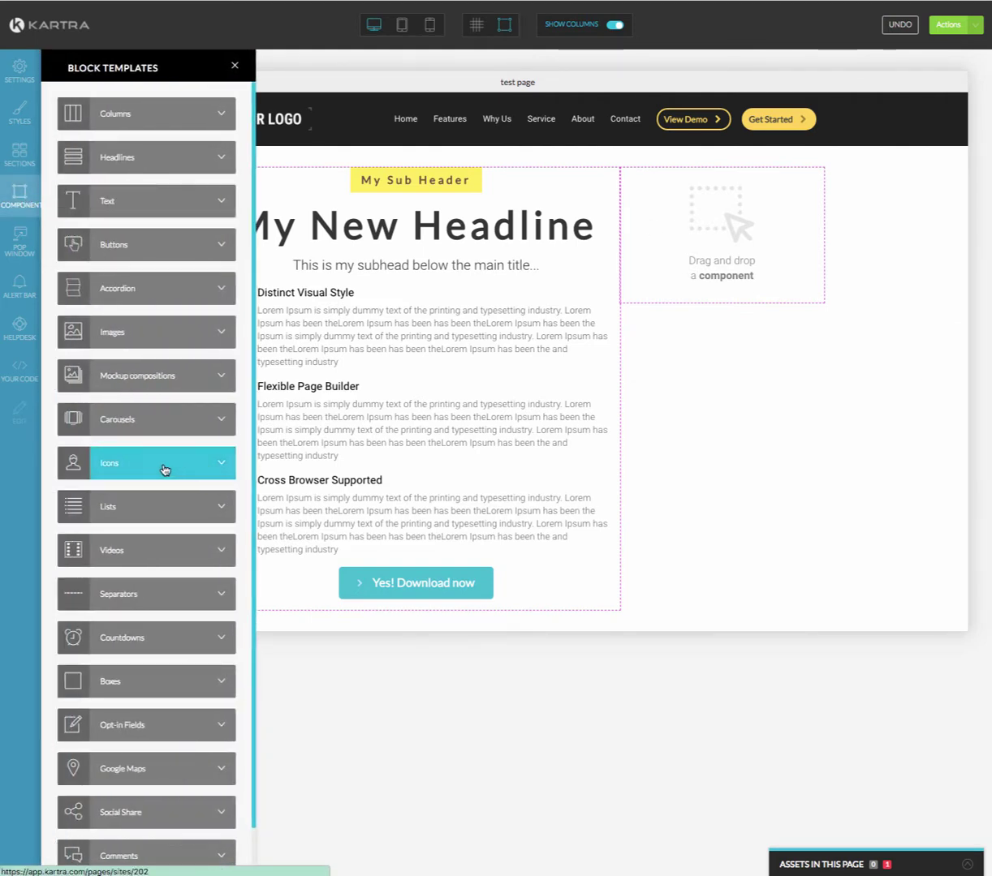
scroll(162, 468, down, 1)
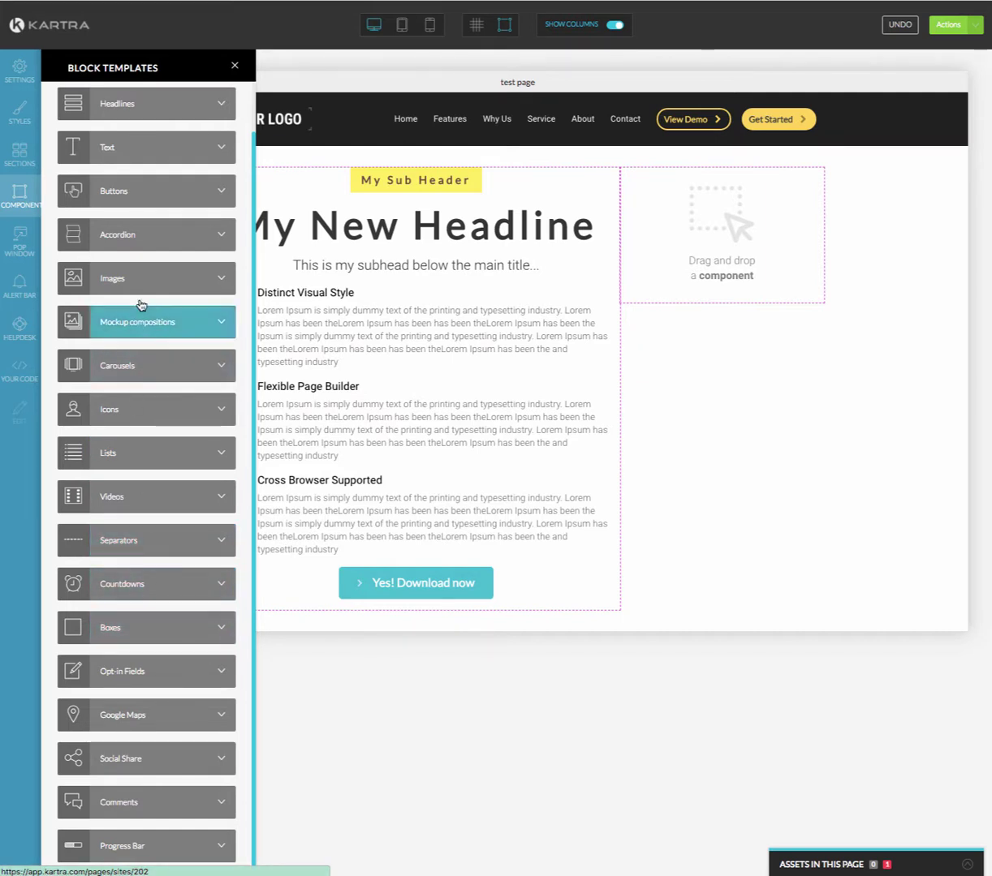
click(211, 279)
drag(150, 159, 675, 173)
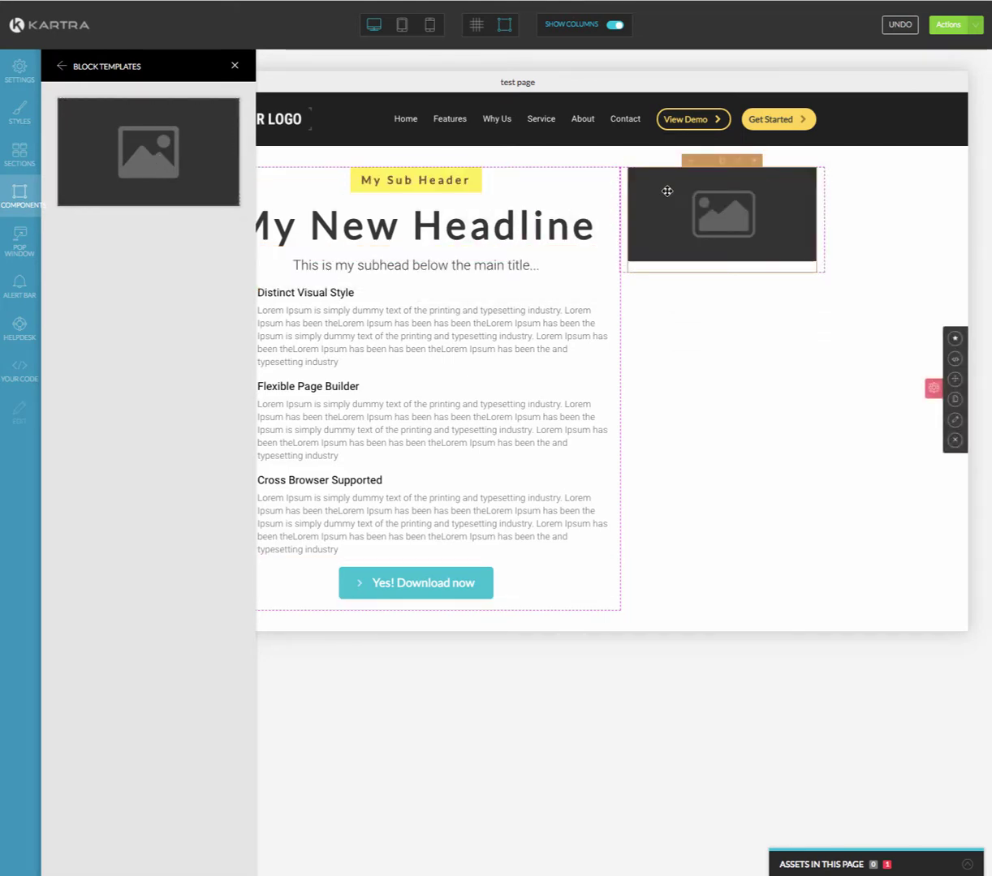
click(234, 65)
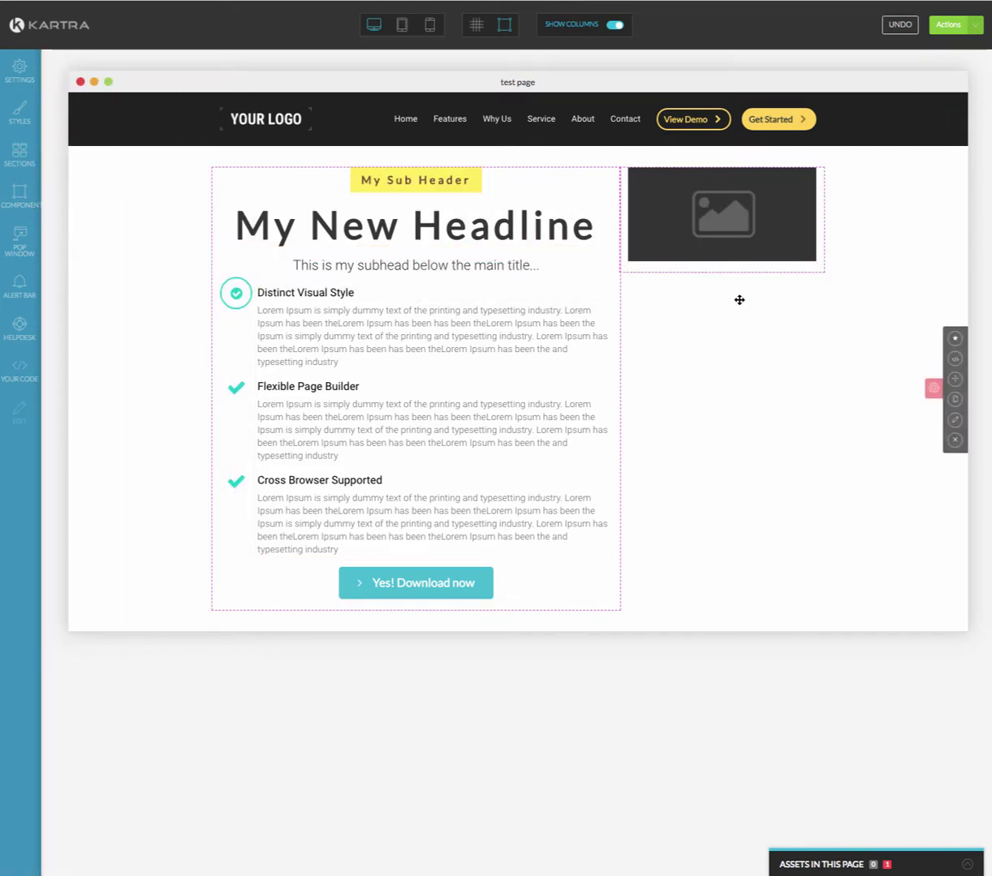
Replace the placeholder image with the yellow "Safe Talk" Navigator graphic from the image library, apply it and close the configuration
click(739, 163)
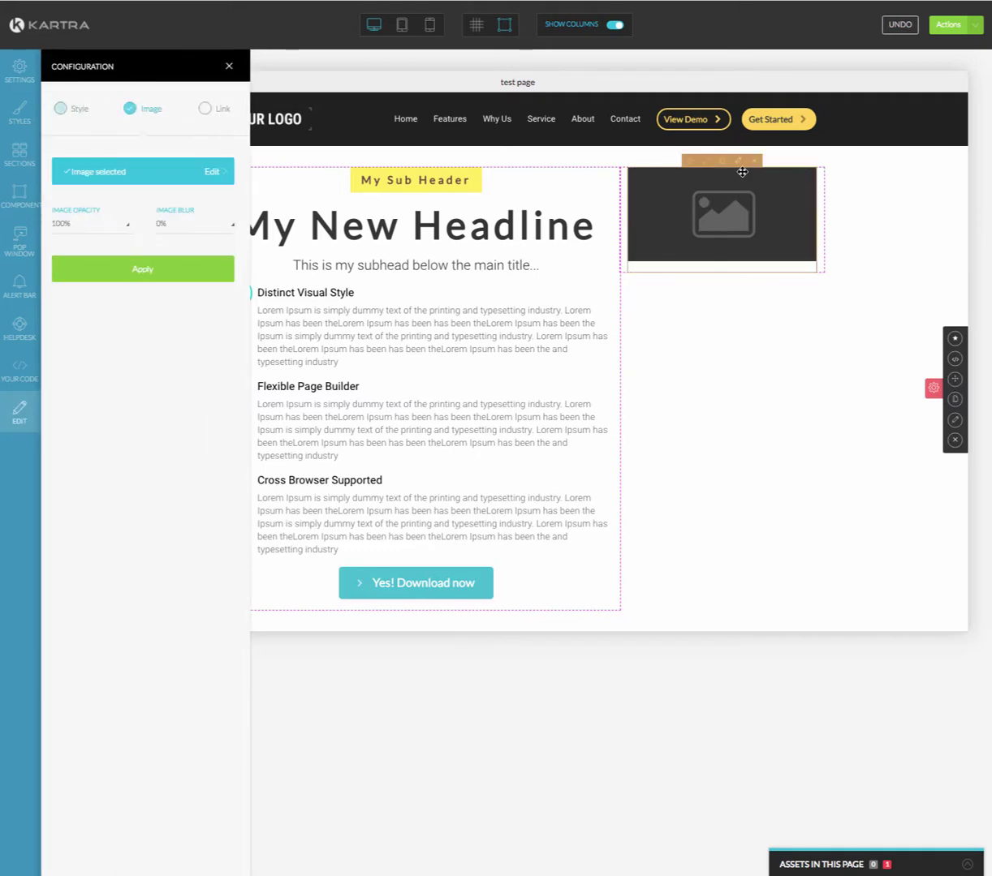
click(133, 171)
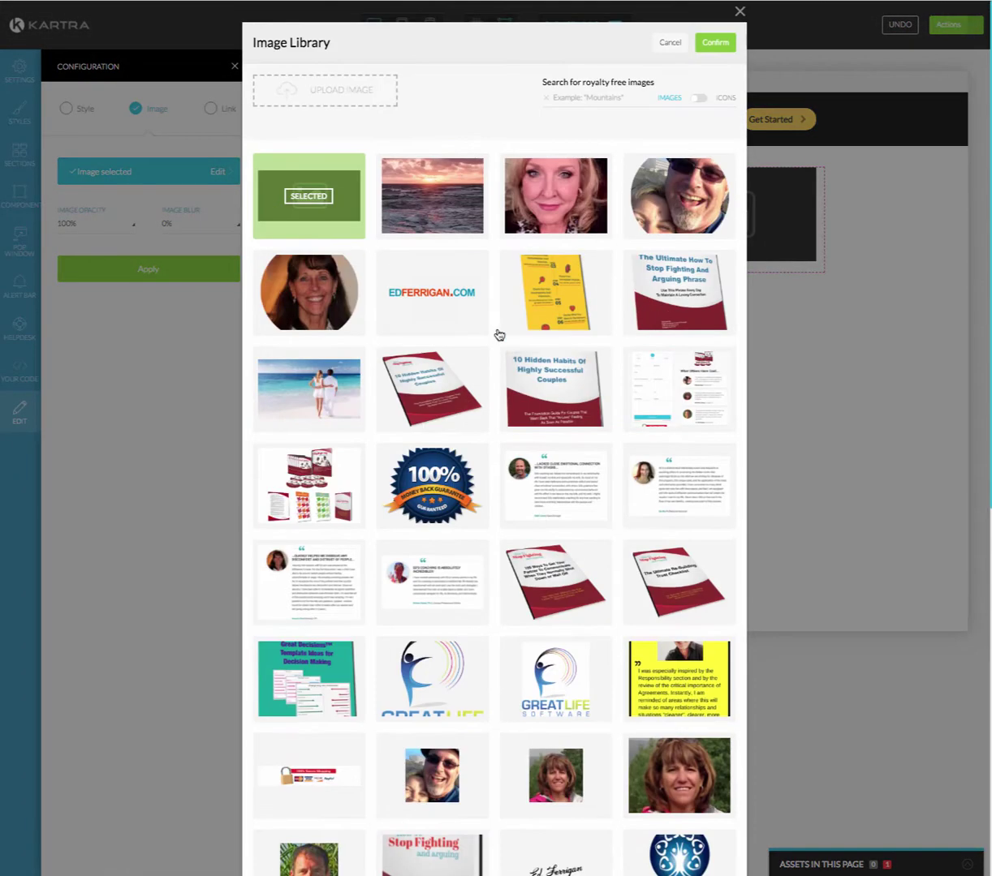
click(555, 292)
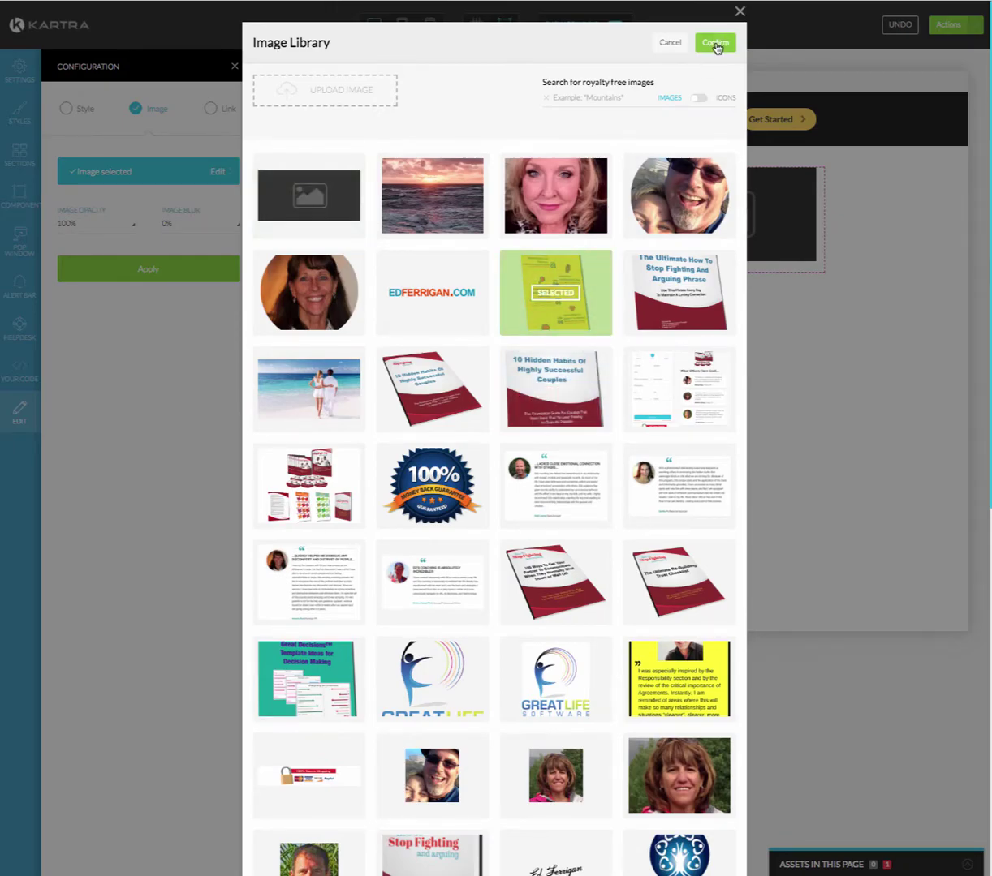
click(714, 42)
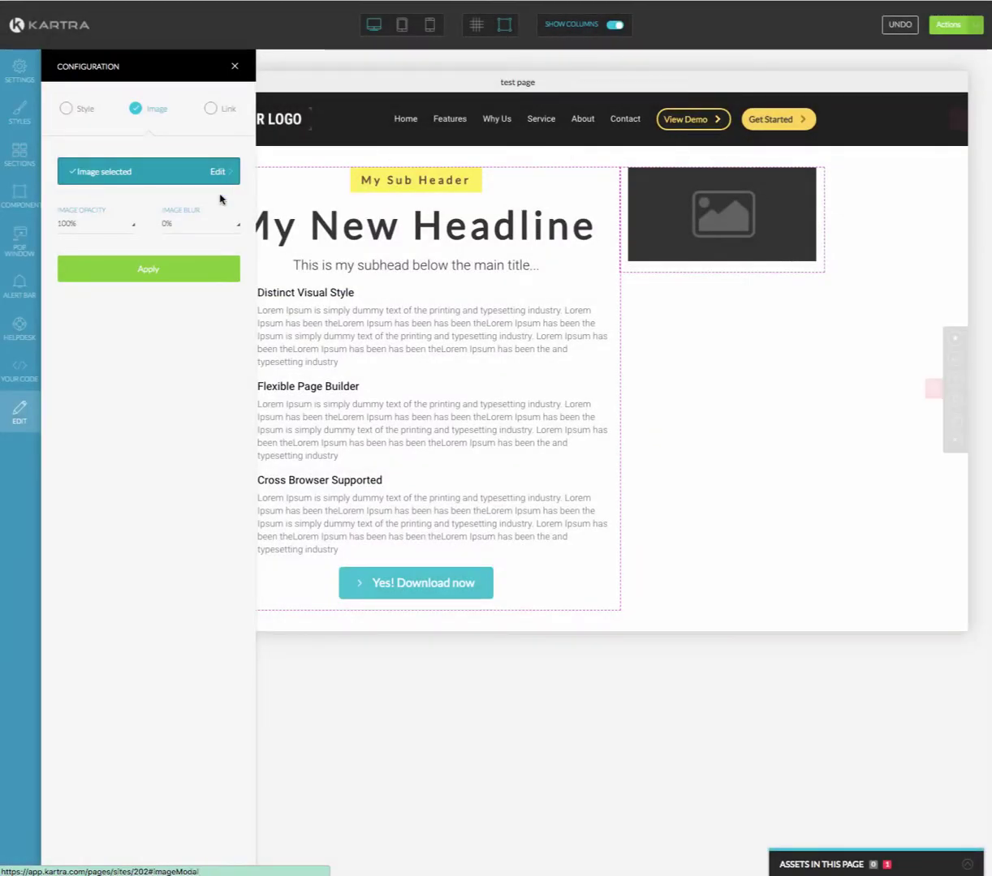
click(150, 269)
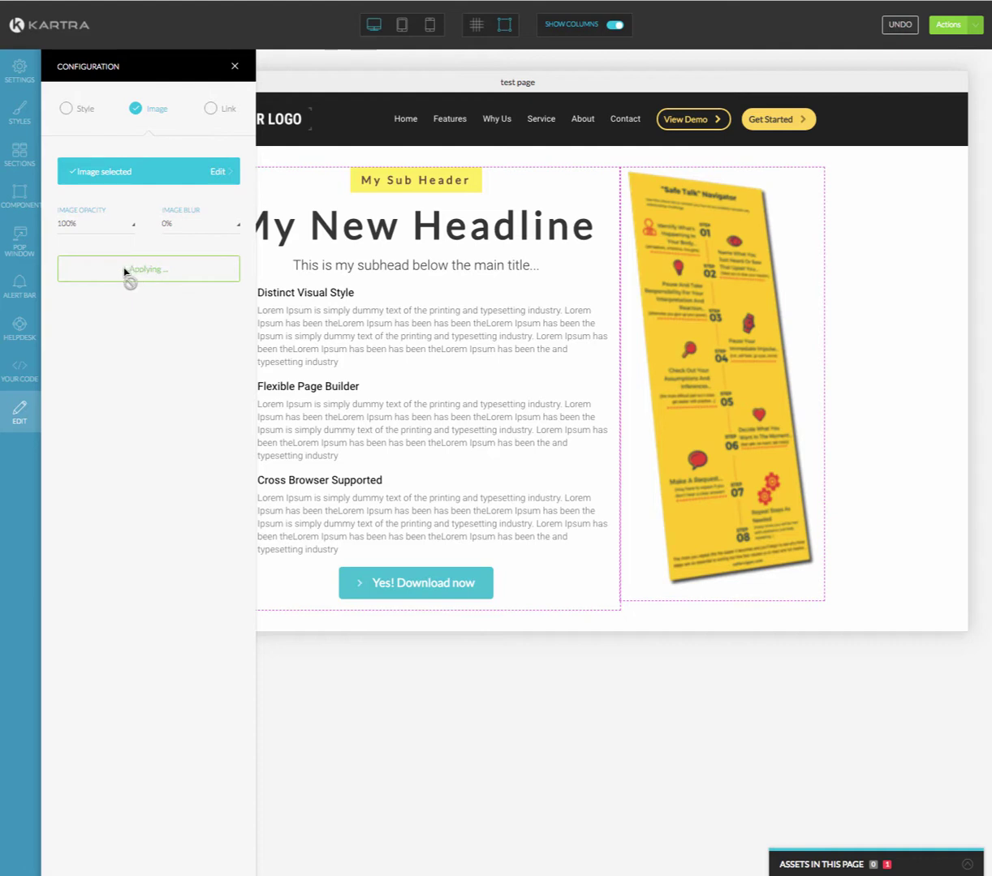
click(234, 68)
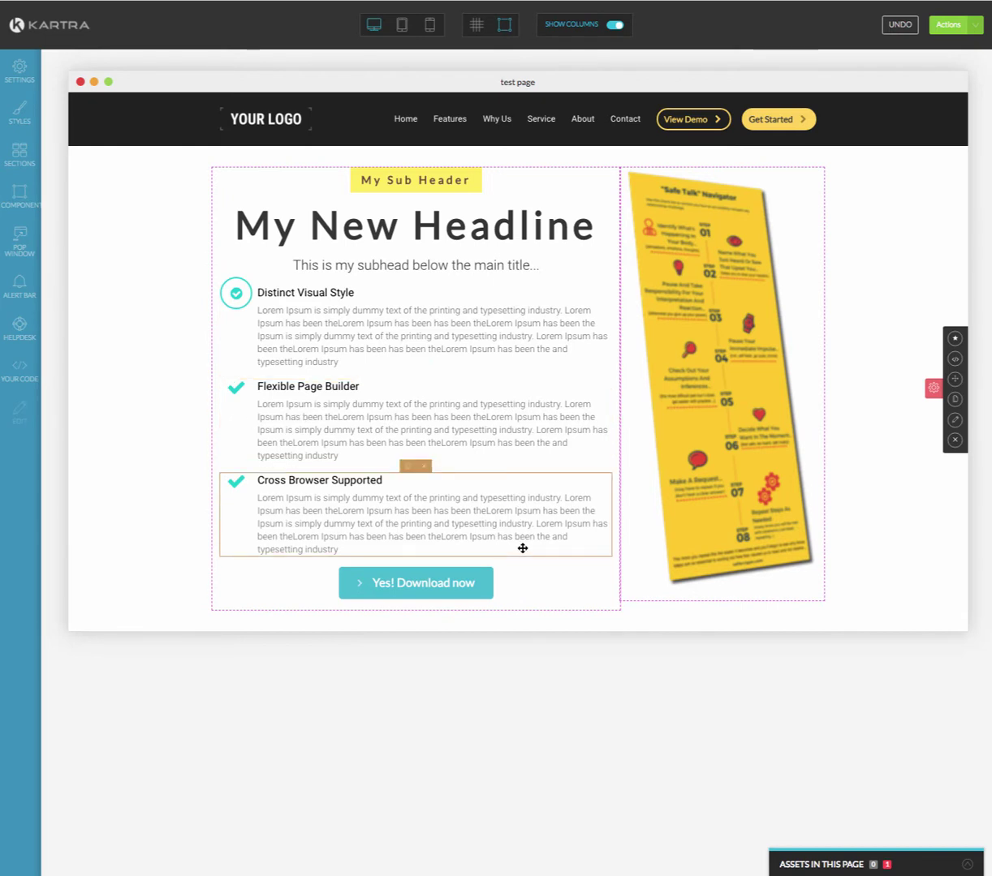
Set the content section's background pattern to Dots and apply it
click(955, 420)
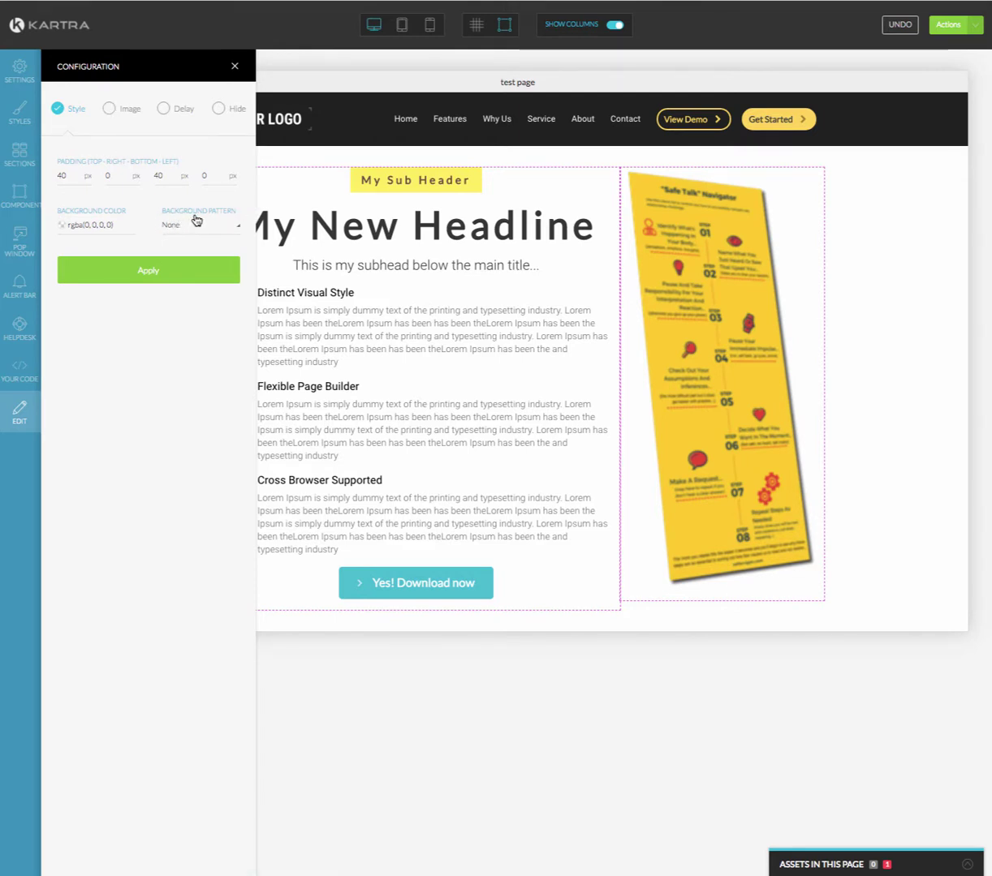
click(170, 230)
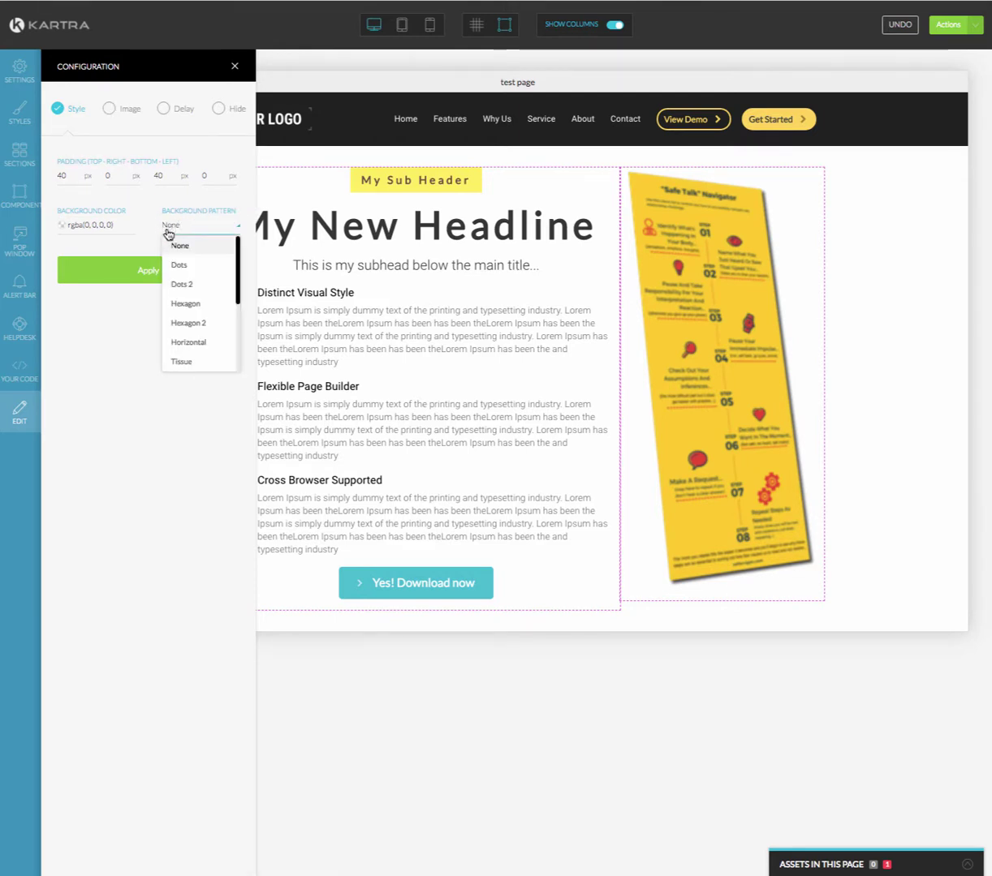
click(180, 263)
click(136, 269)
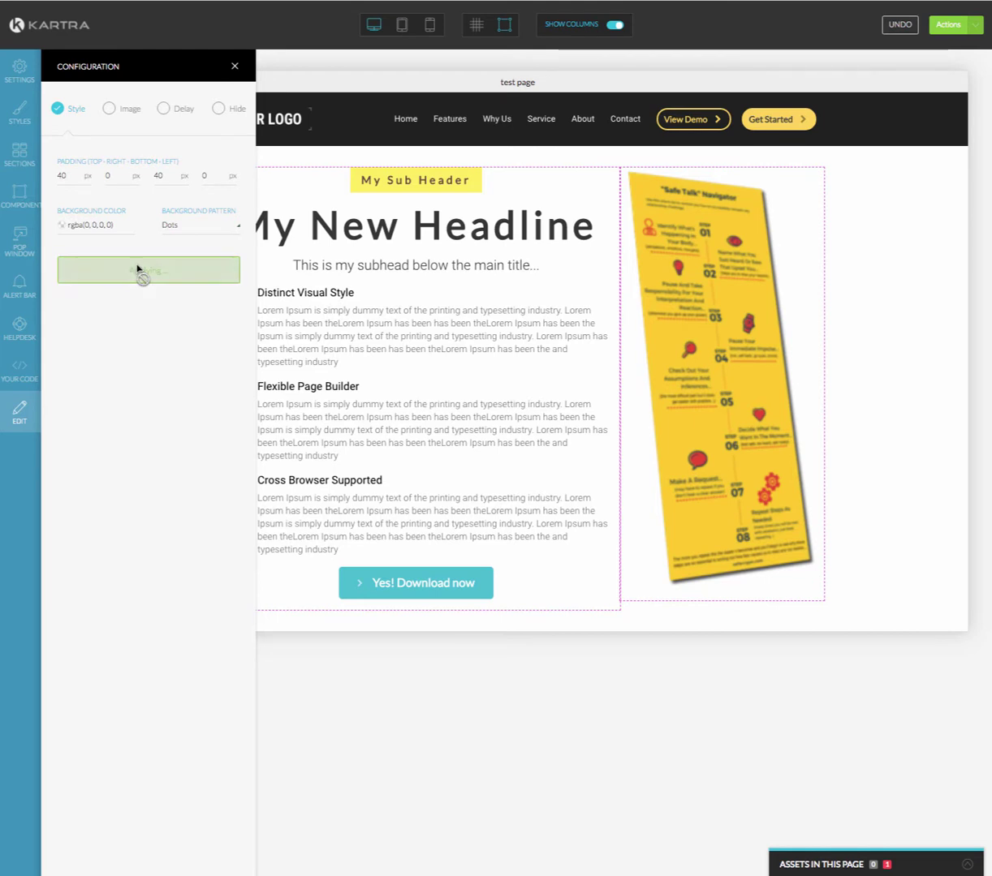
Set the content section's background color to red rgba(255, 0, 0, 0.47) and apply it
click(62, 224)
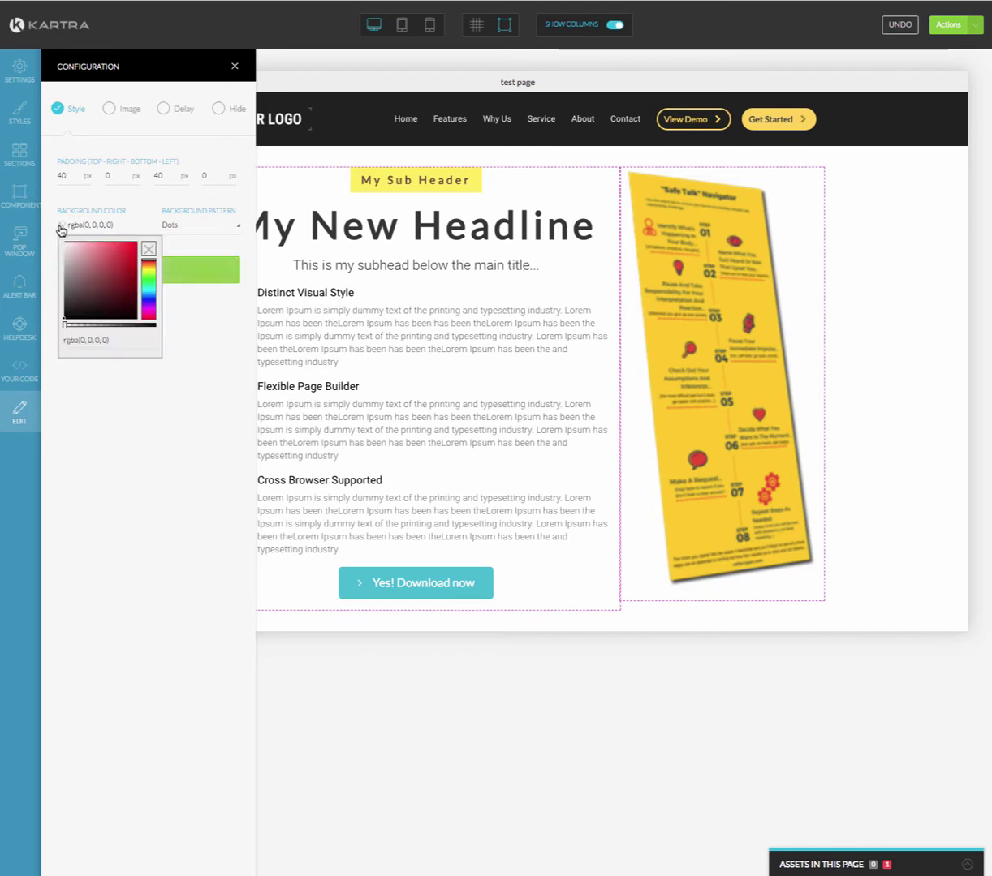
click(127, 251)
drag(126, 251, 145, 245)
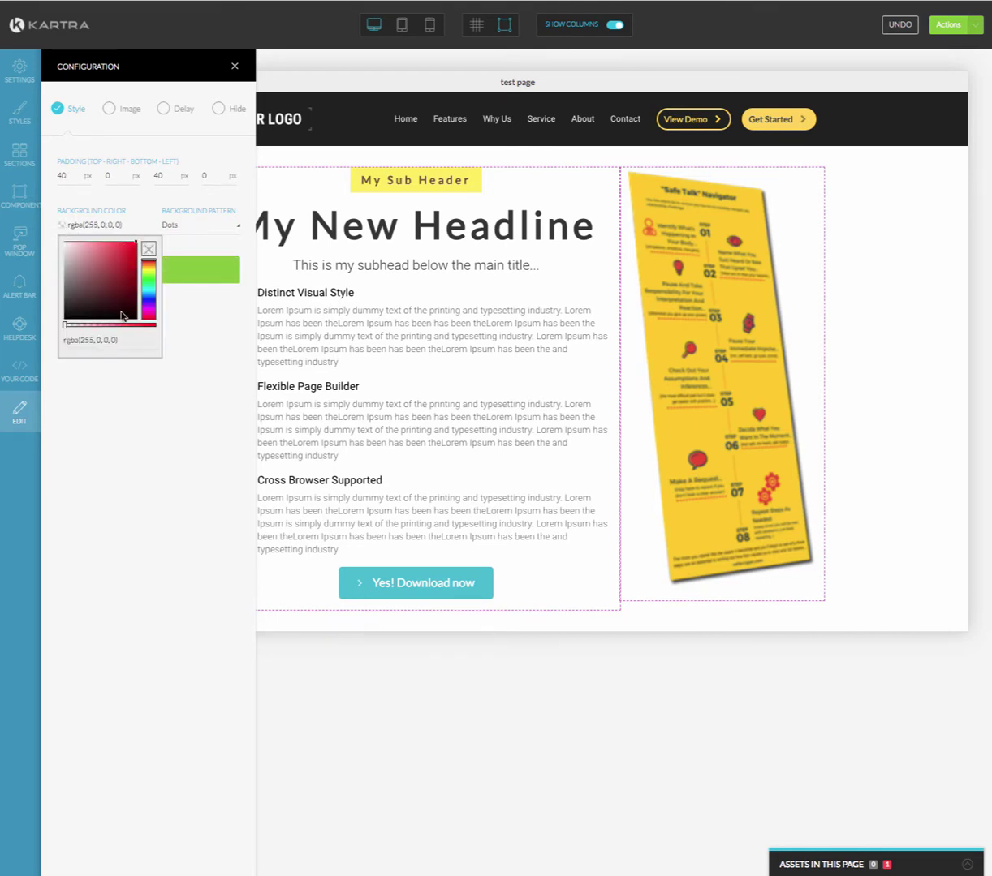
drag(67, 326, 108, 325)
click(193, 273)
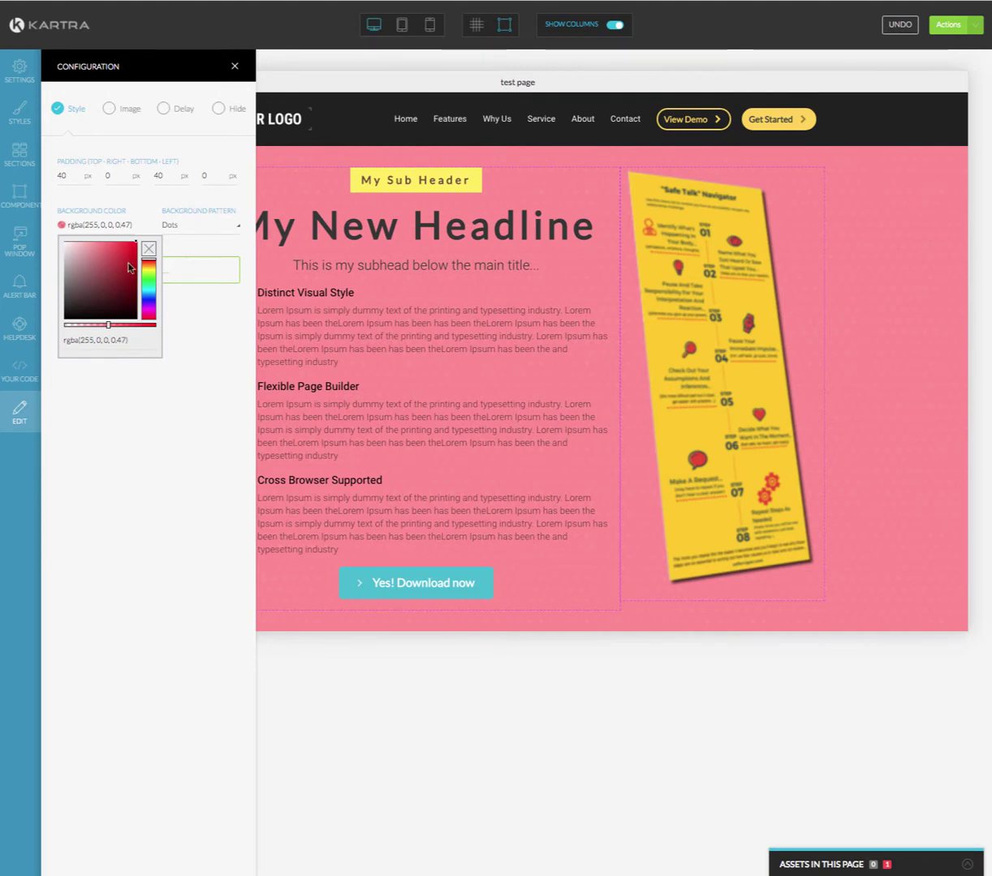
Change the content section's background pattern to Hexagon and apply it
click(182, 226)
click(188, 305)
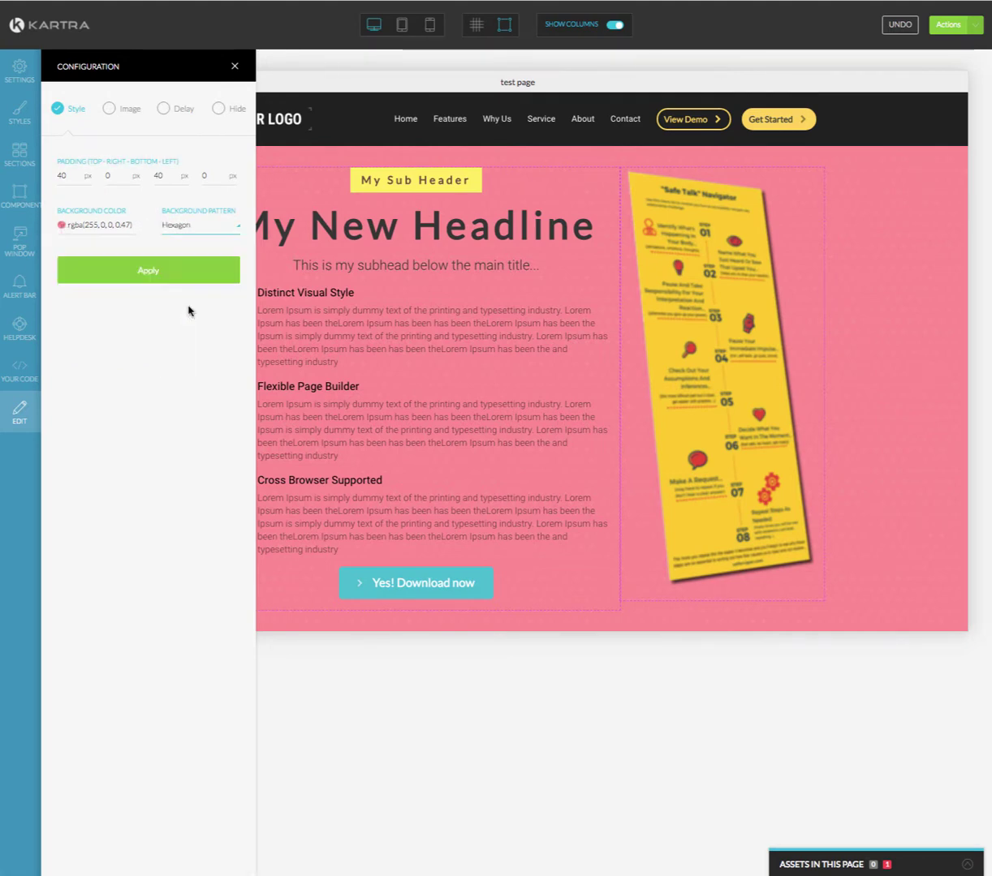
click(148, 280)
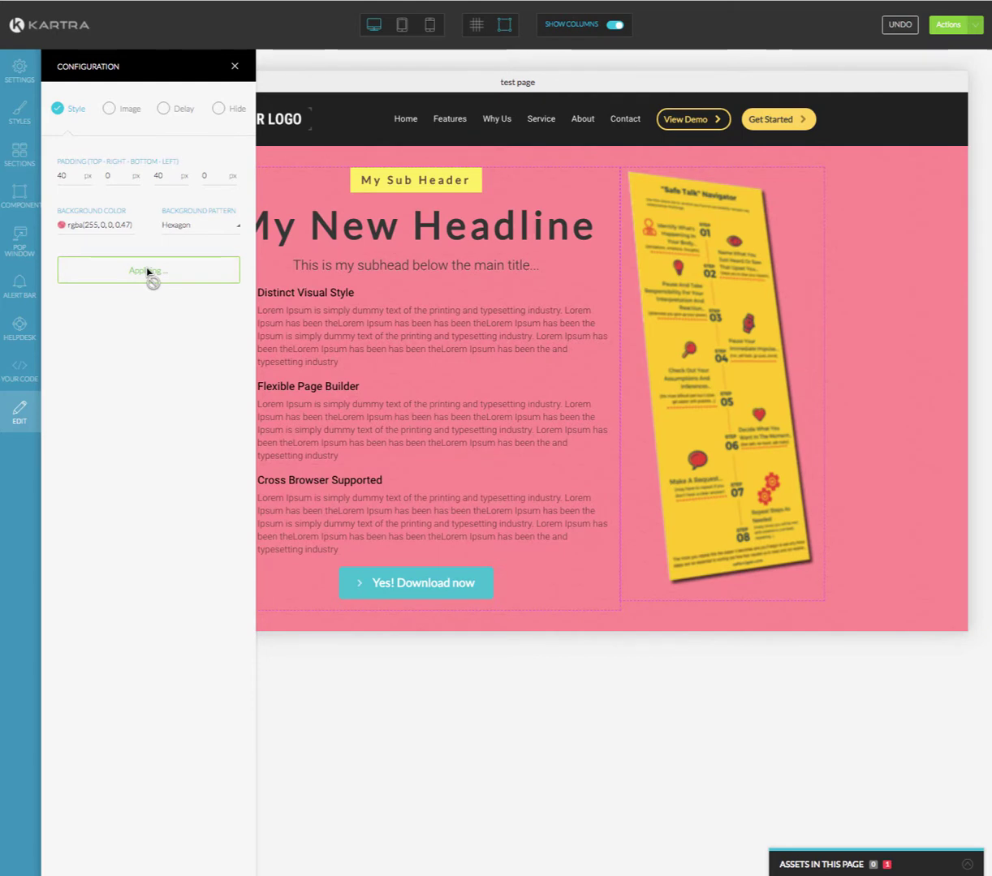
Set the content section's background color to pale yellow rgba(238, 234, 148, 0.36), apply it and close the configuration
click(61, 225)
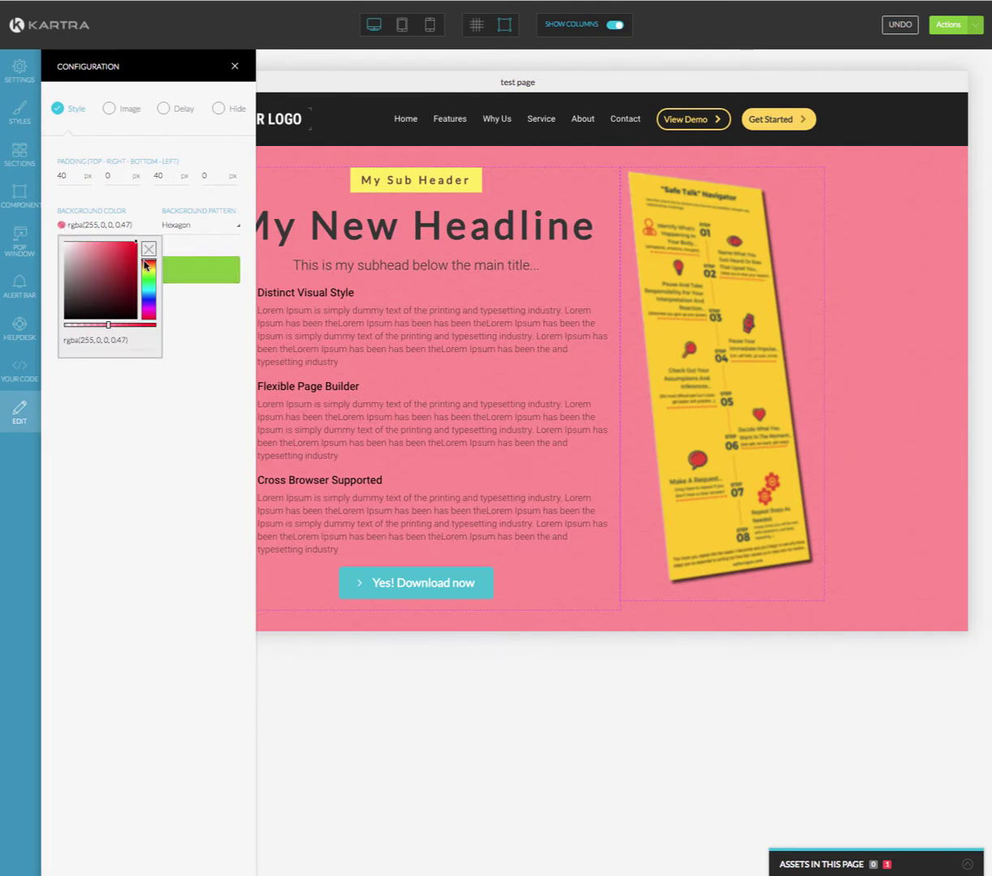
mouse_move(145, 265)
mouse_down()
mouse_move(147, 273)
mouse_move(125, 268)
mouse_up()
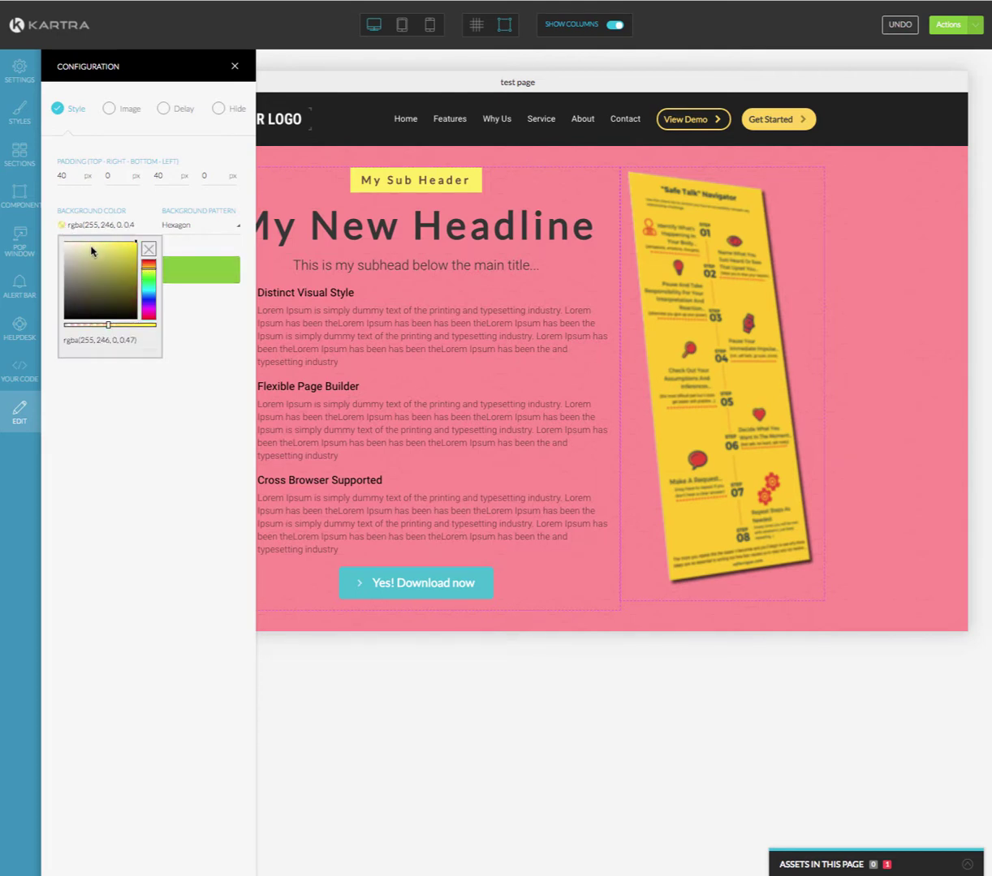
click(91, 248)
drag(108, 328, 99, 328)
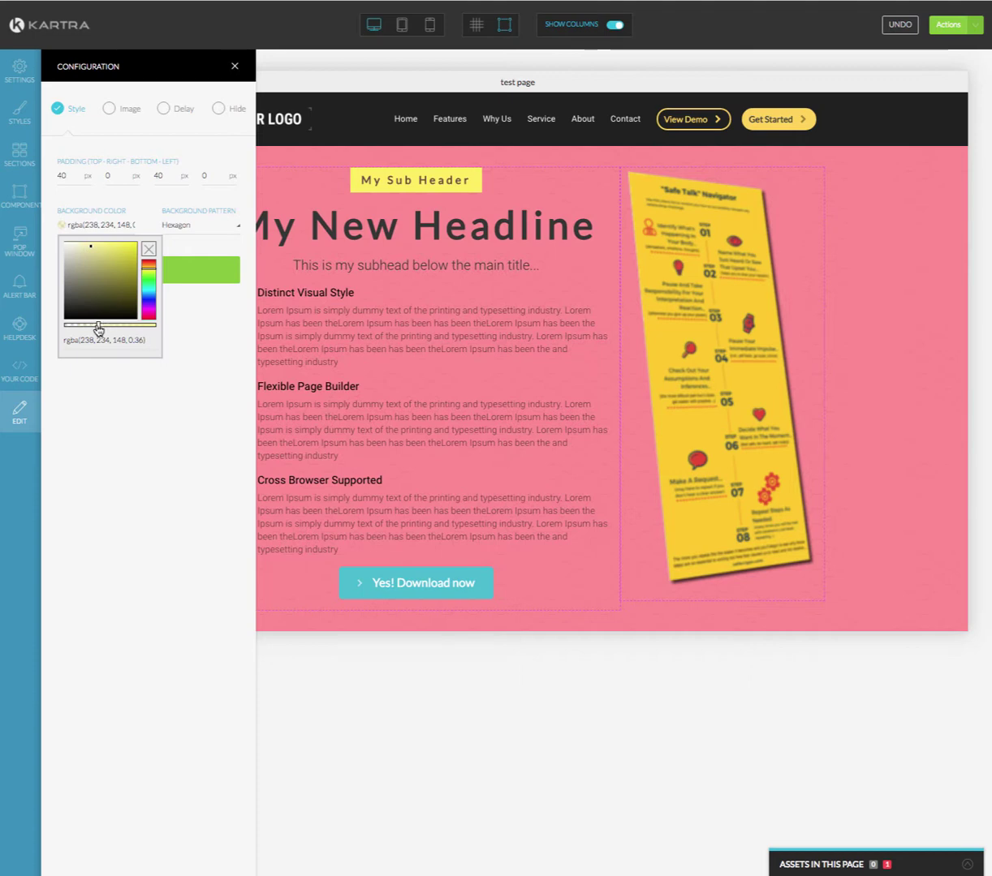
click(201, 274)
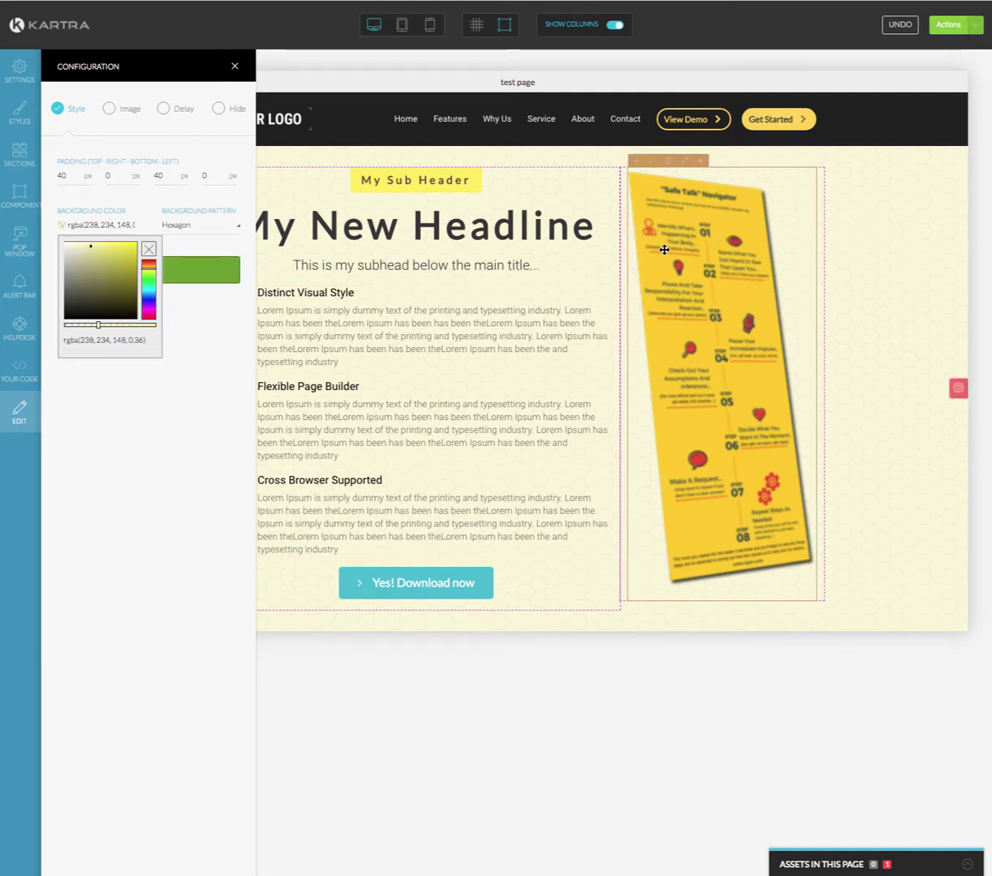
click(234, 67)
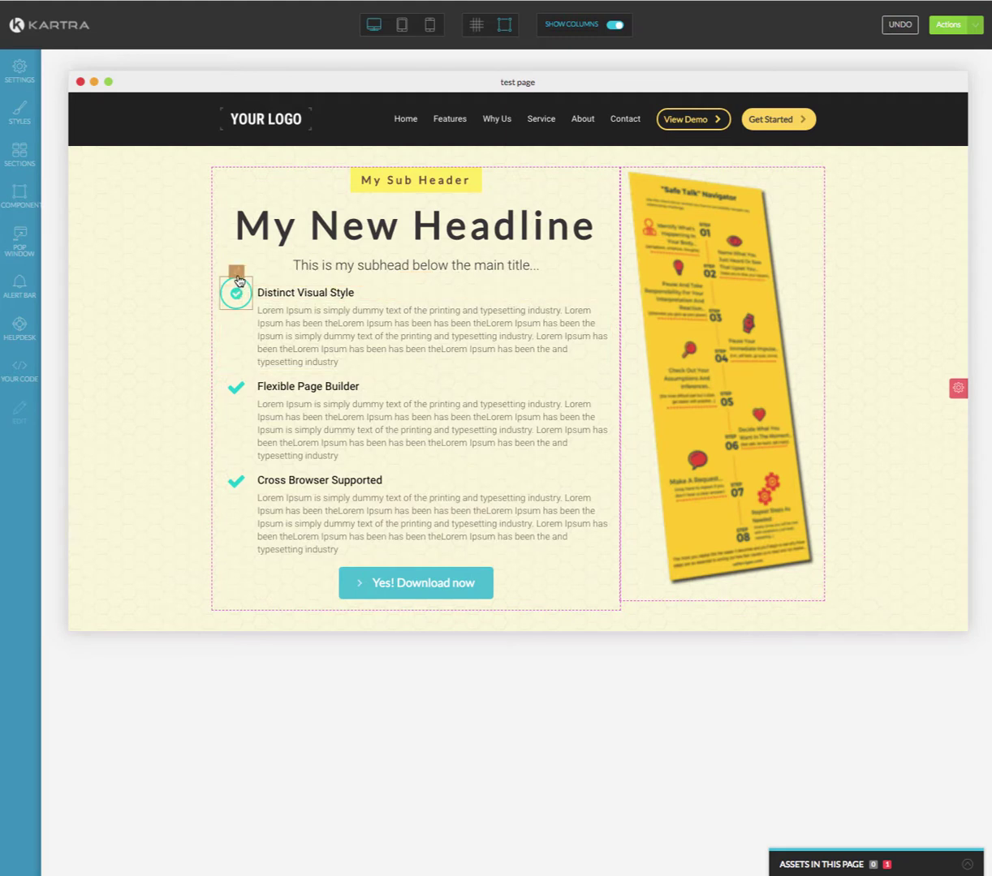
Change the "Distinct Visual Style" icon color to green rgba(94, 206, 113, 0.77), apply it and close the configuration
click(235, 275)
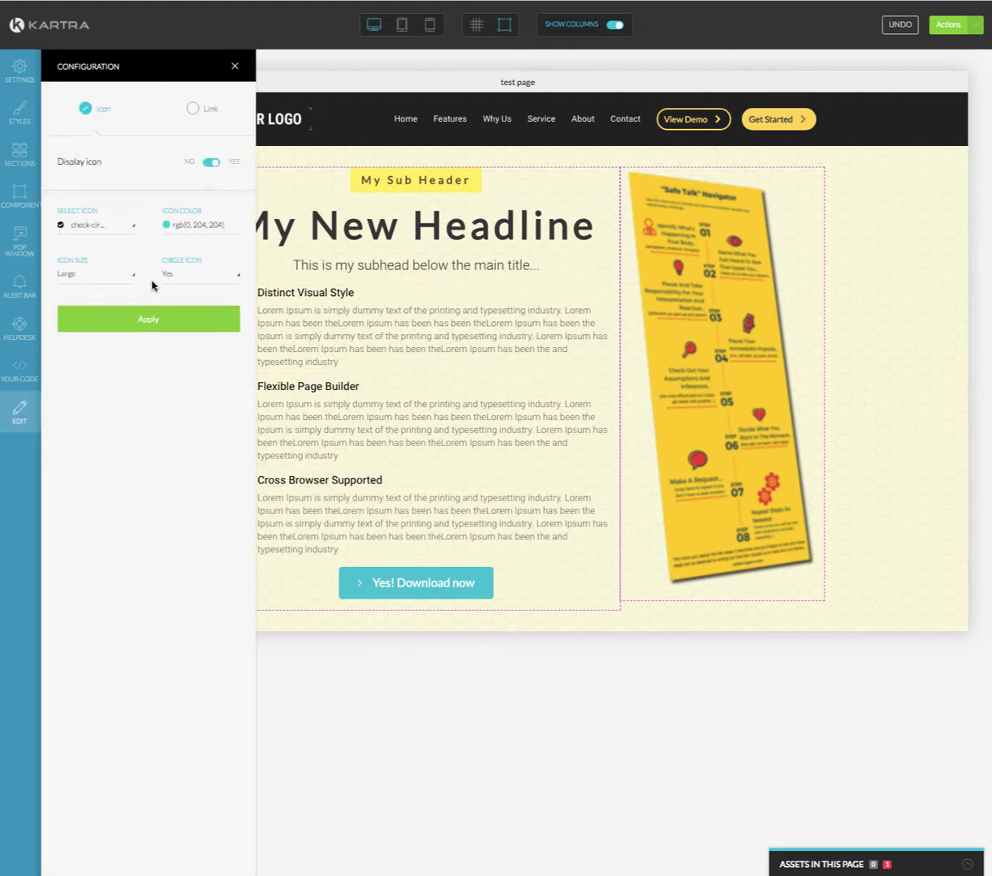
click(168, 224)
mouse_move(254, 273)
mouse_down()
mouse_move(253, 285)
mouse_move(233, 240)
mouse_move(238, 253)
mouse_move(208, 244)
mouse_move(209, 268)
mouse_move(208, 260)
mouse_up()
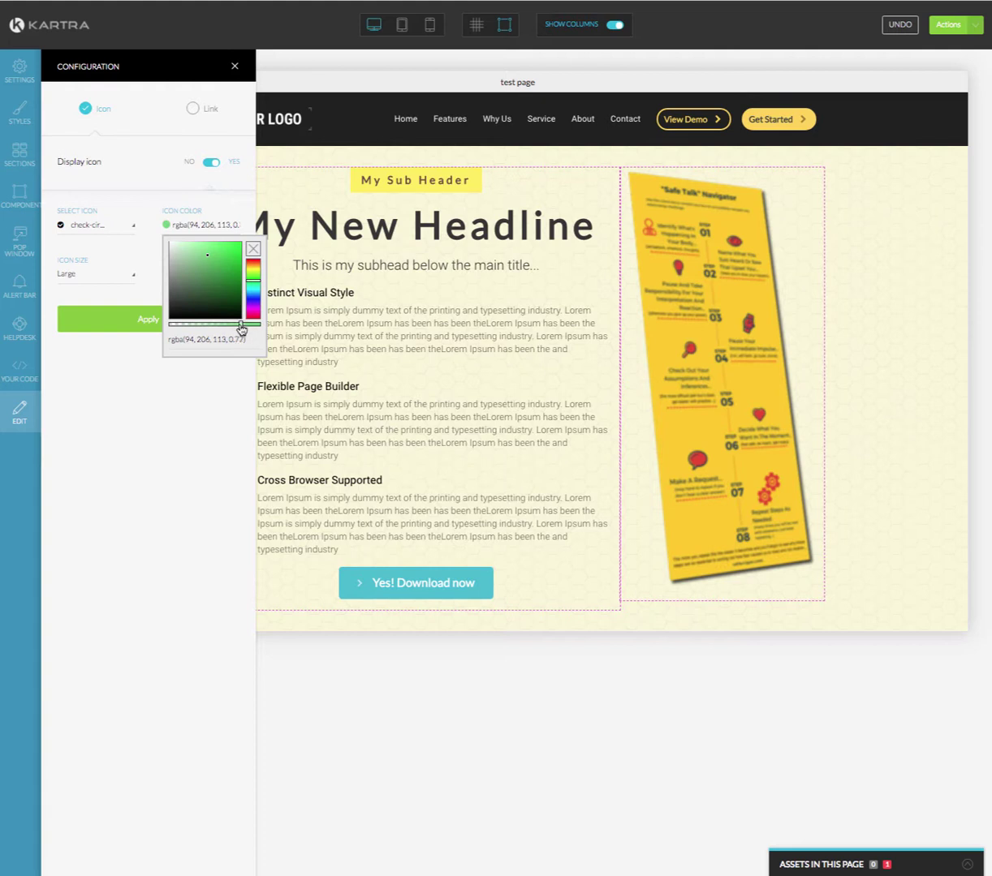
click(146, 321)
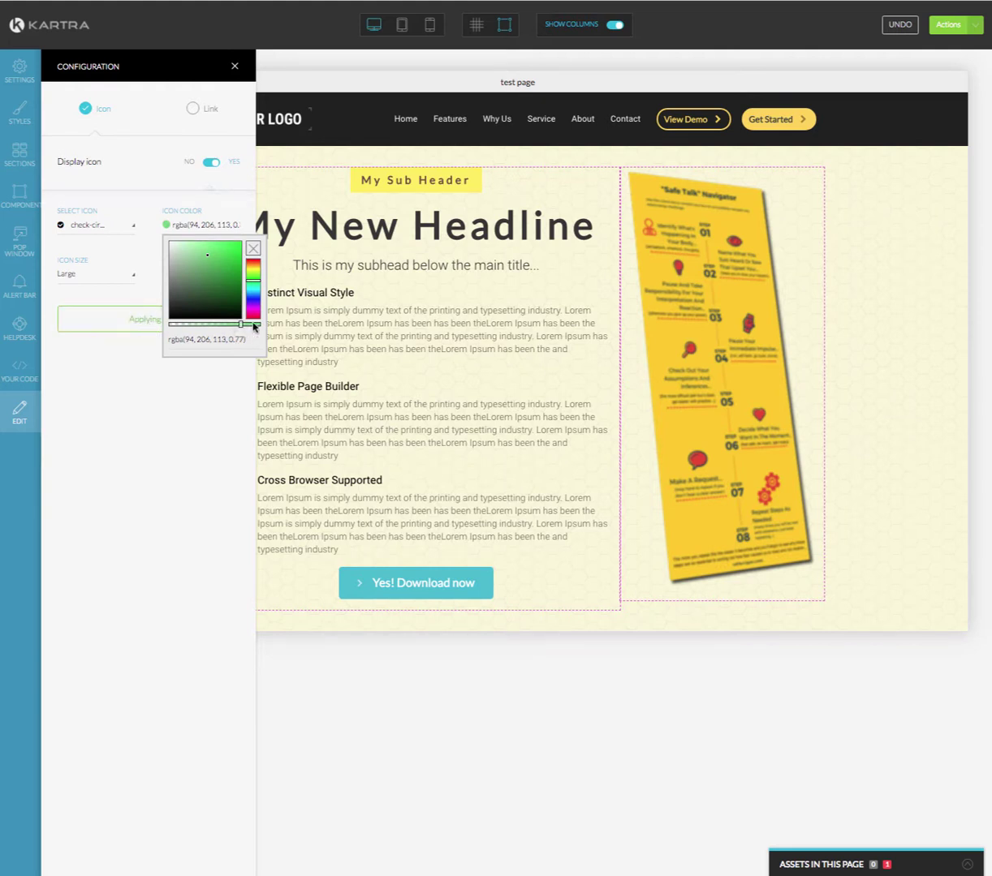
click(234, 66)
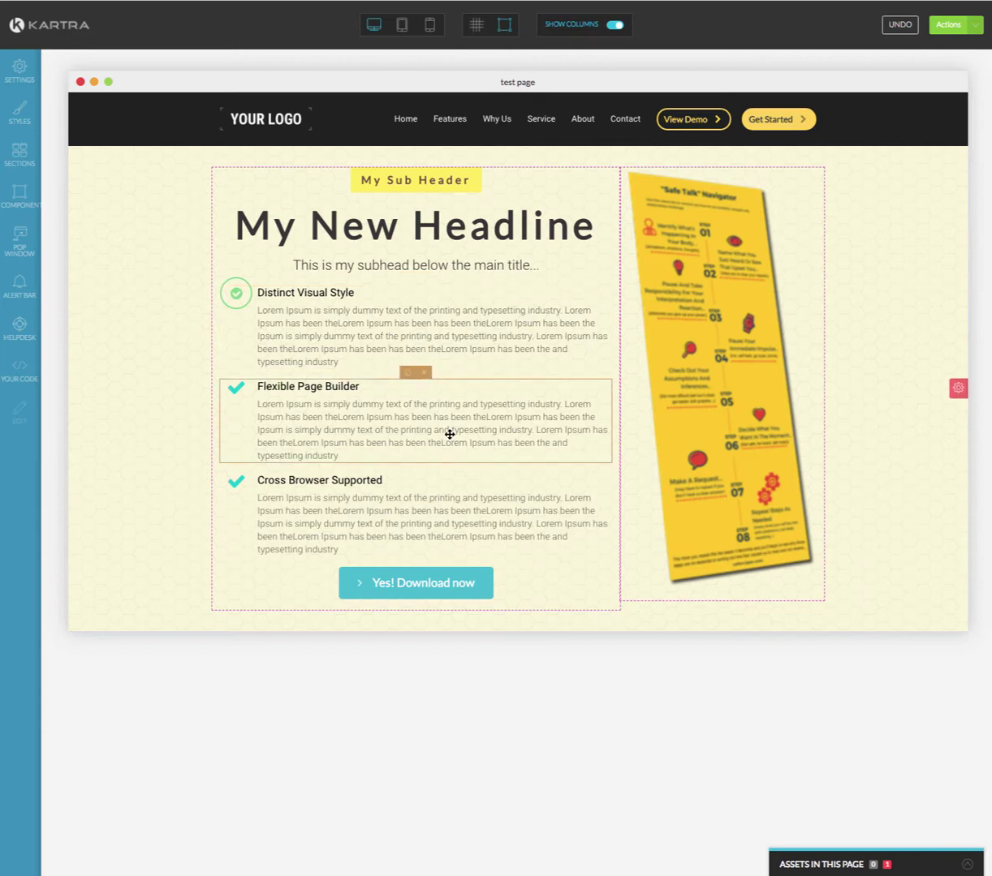
Add the teal accordion component below the "Yes! Download now" button, then close the block templates
click(17, 195)
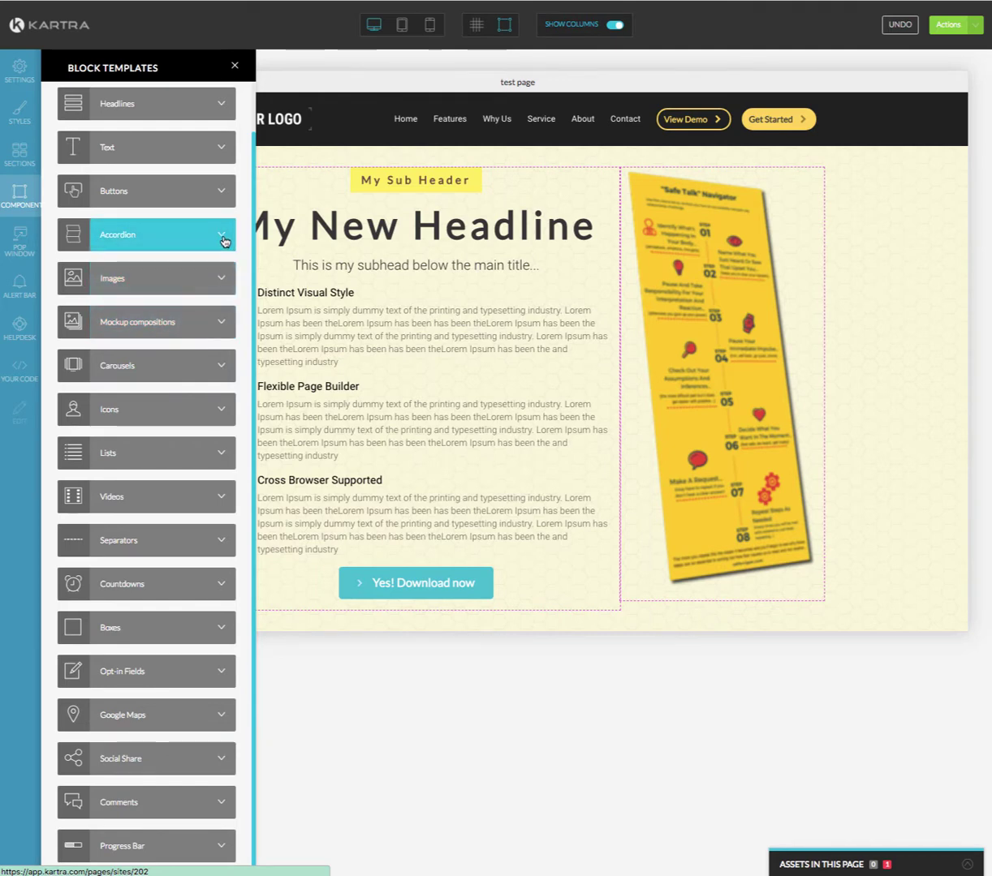
click(184, 243)
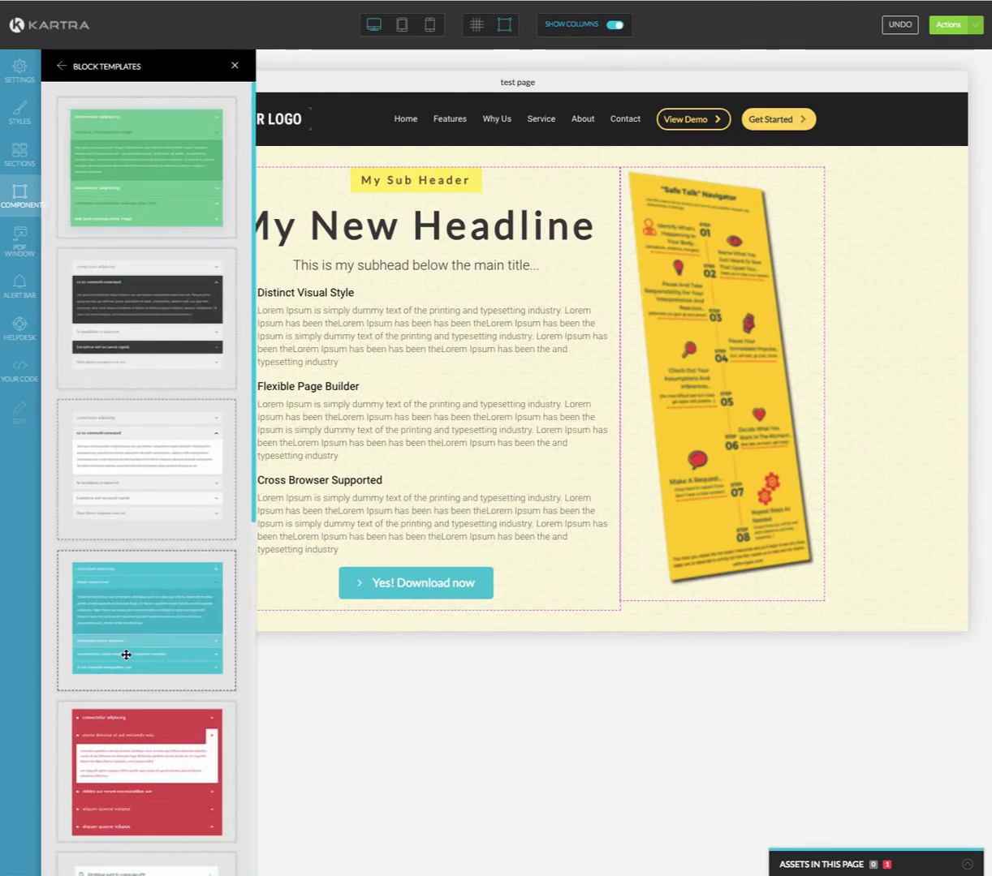
scroll(127, 652, down, 2)
scroll(127, 652, down, 7)
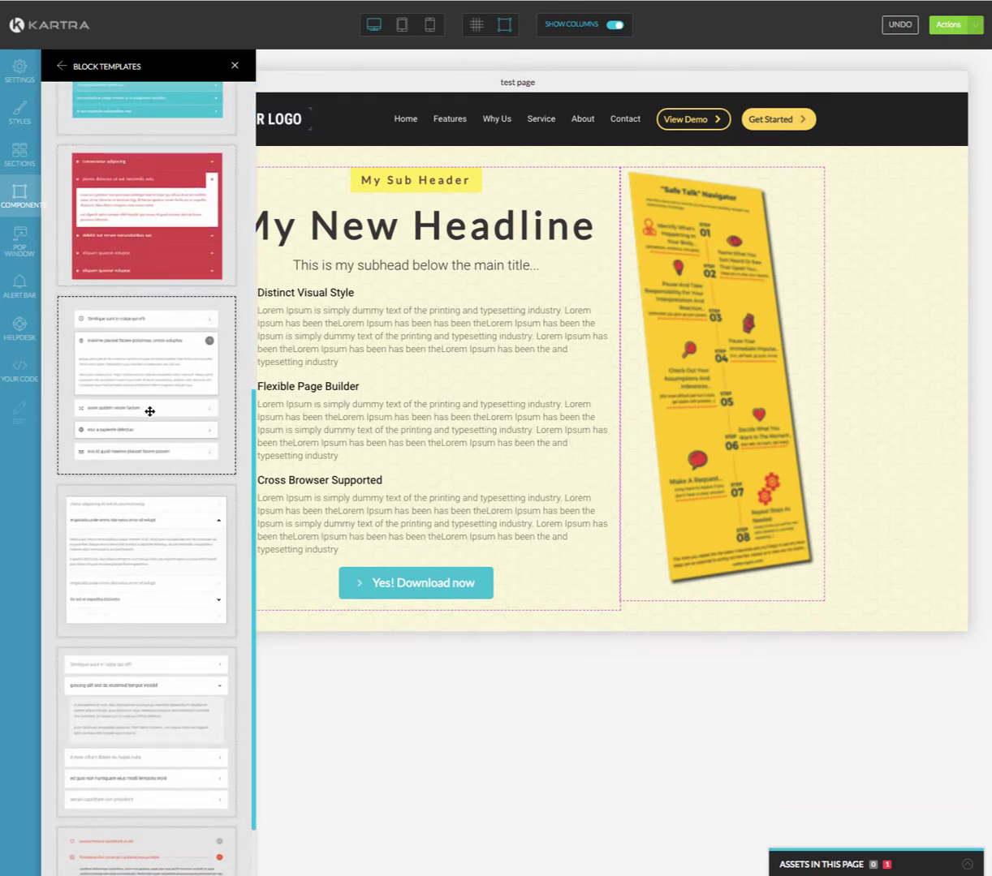
scroll(149, 412, down, 2)
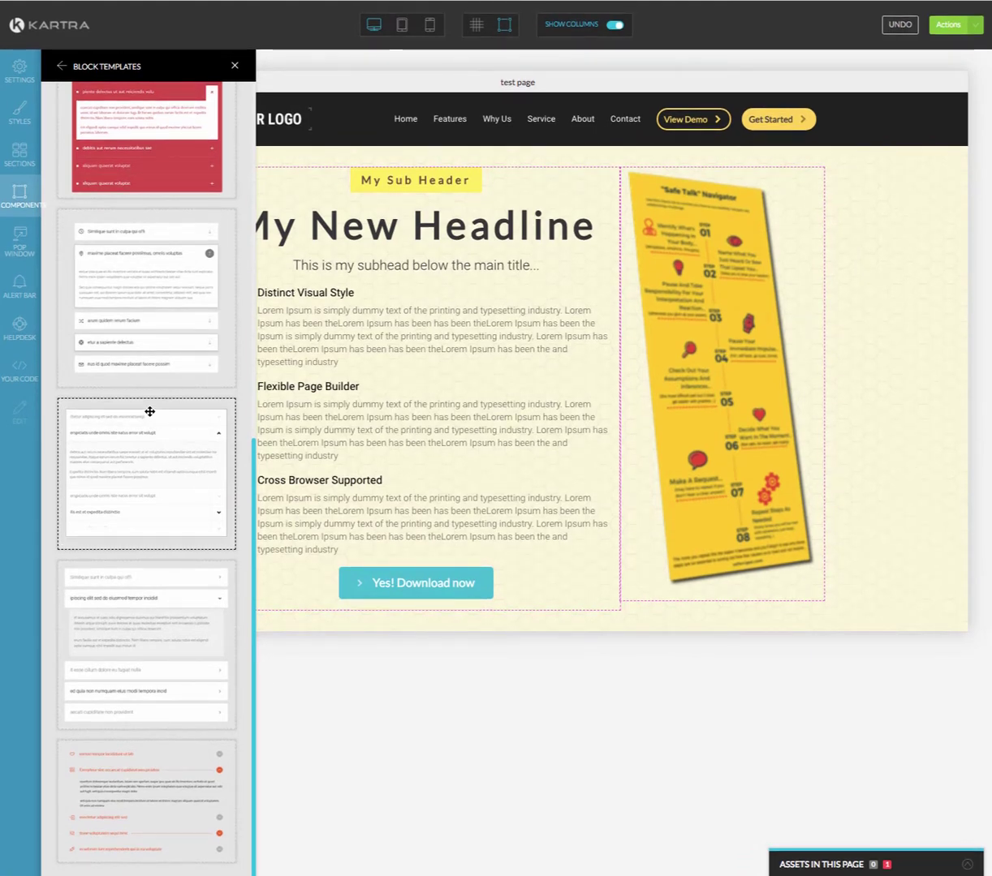
scroll(82, 255, up, 5)
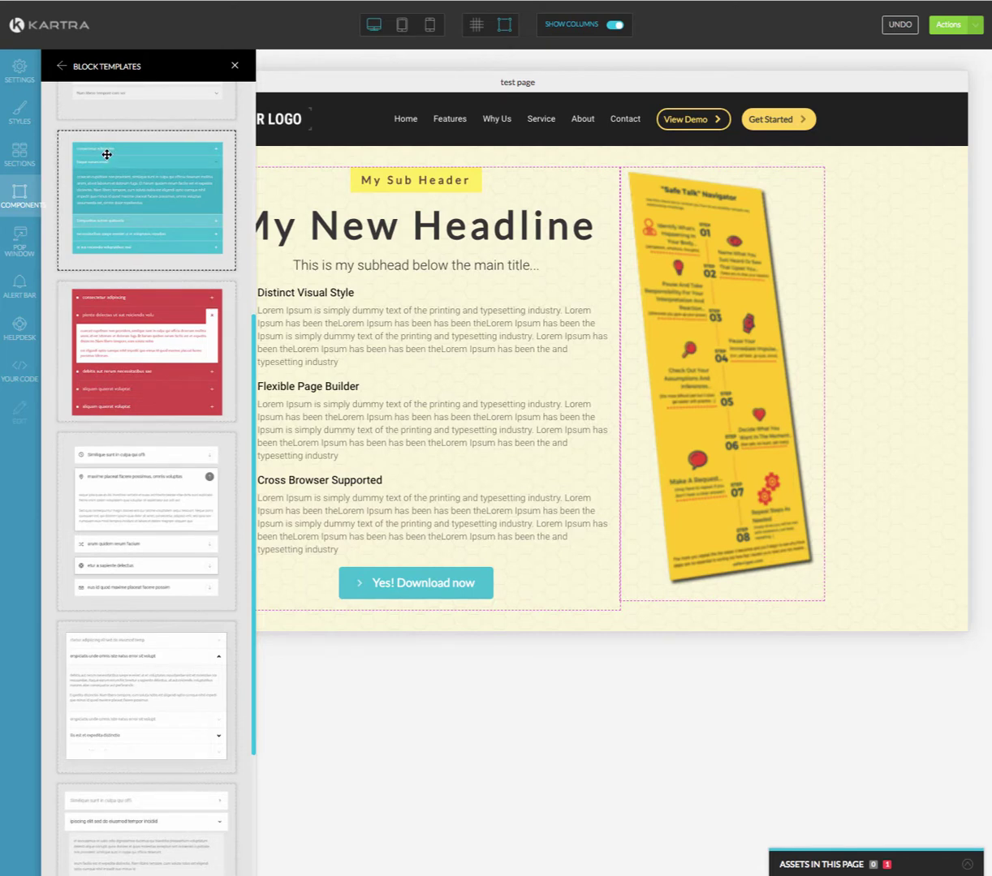
drag(106, 219, 339, 602)
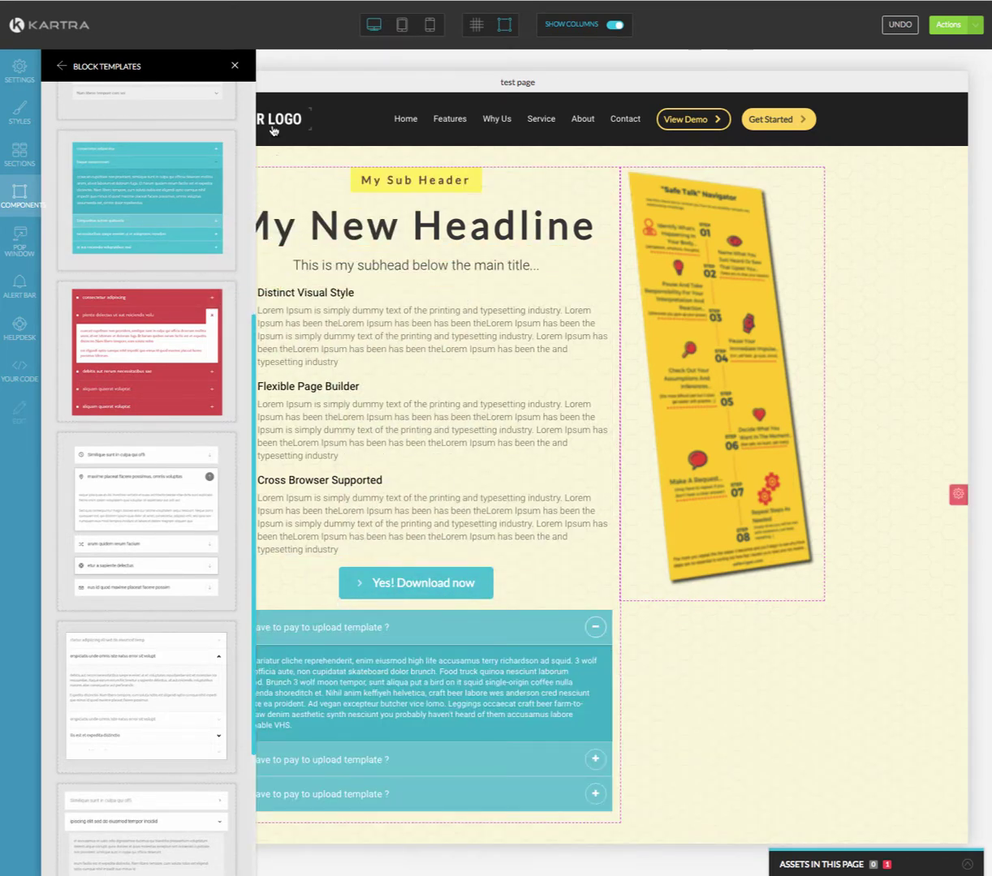
click(233, 63)
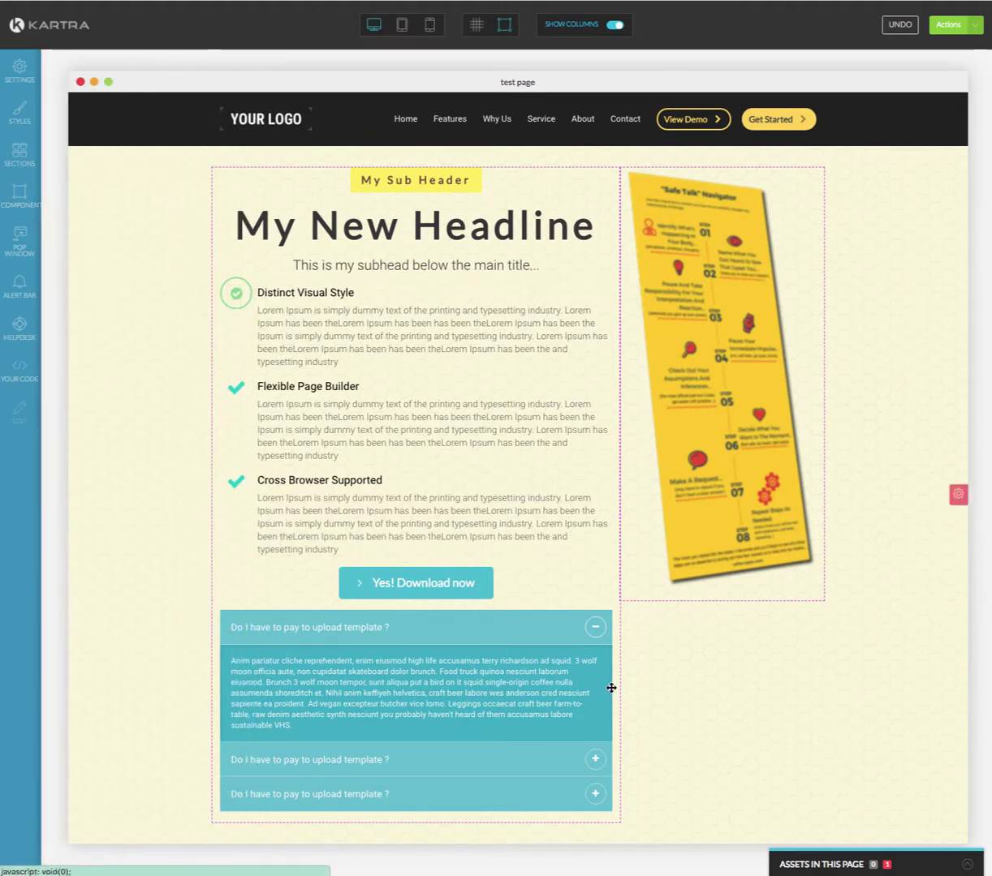
Collapse and re-expand the accordion's first question to check how it behaves
click(594, 628)
click(597, 630)
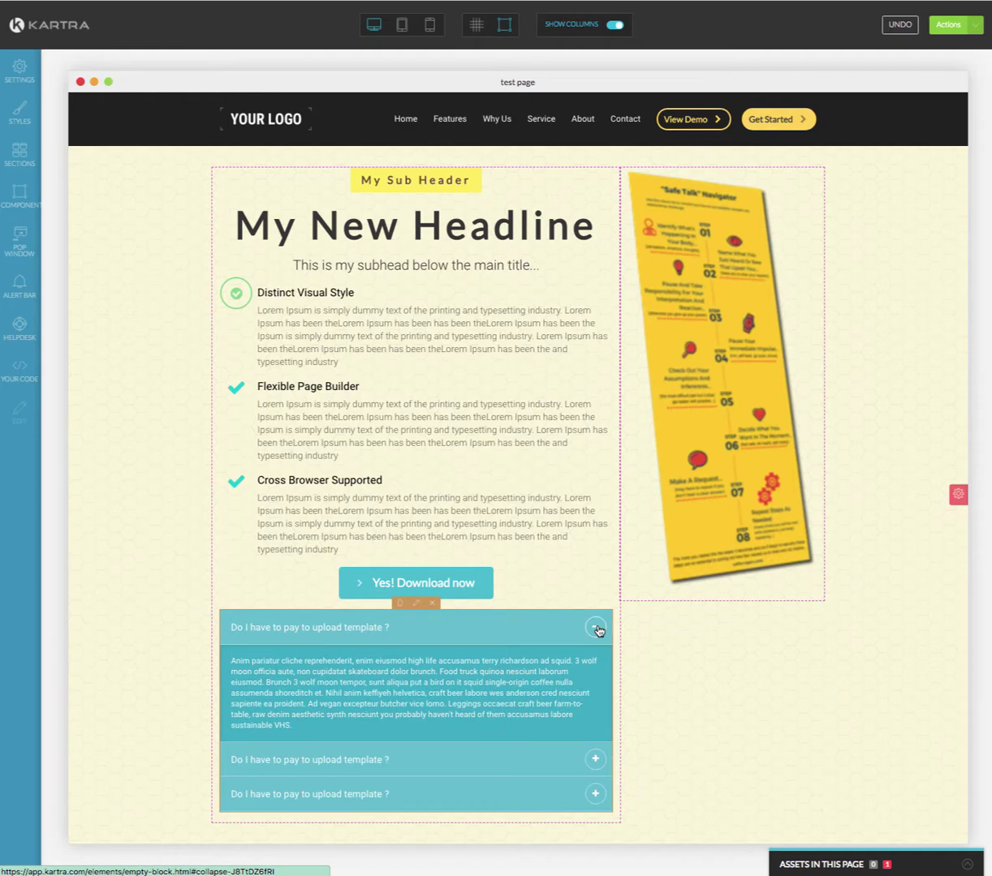
Collapse the accordion's first question, check its title's text editing, and delete the accordion below the "Yes! Download now" button
click(597, 630)
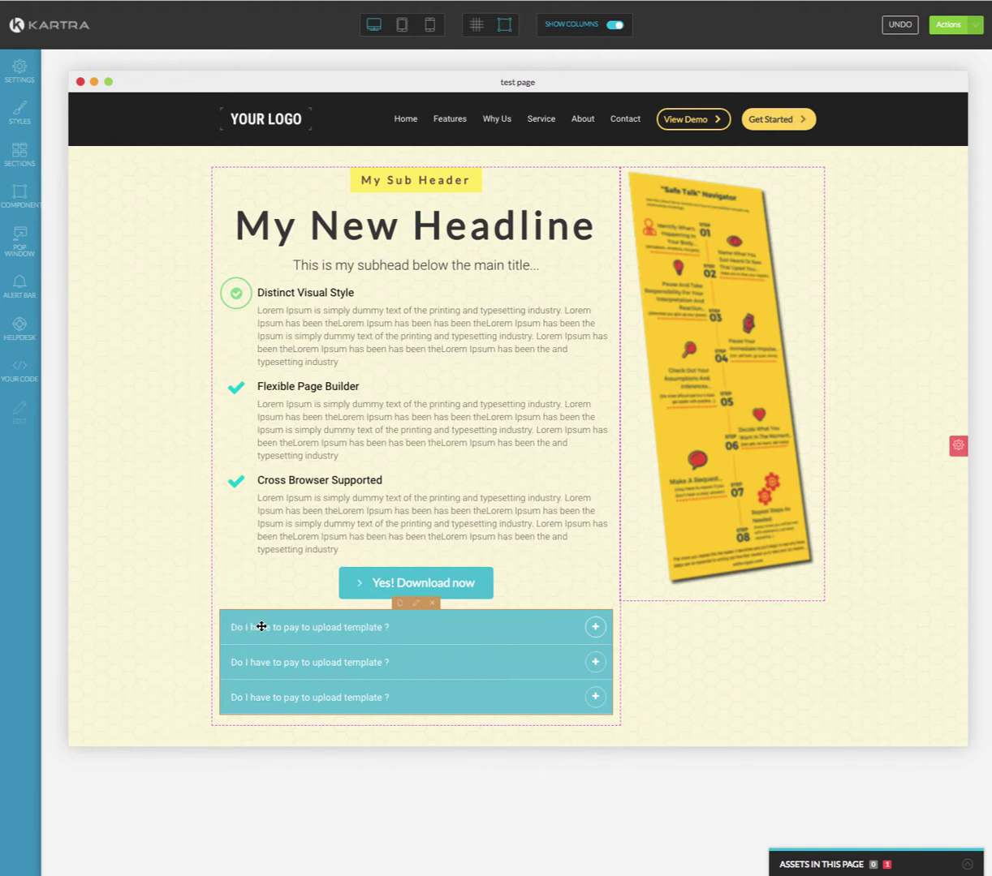
click(393, 625)
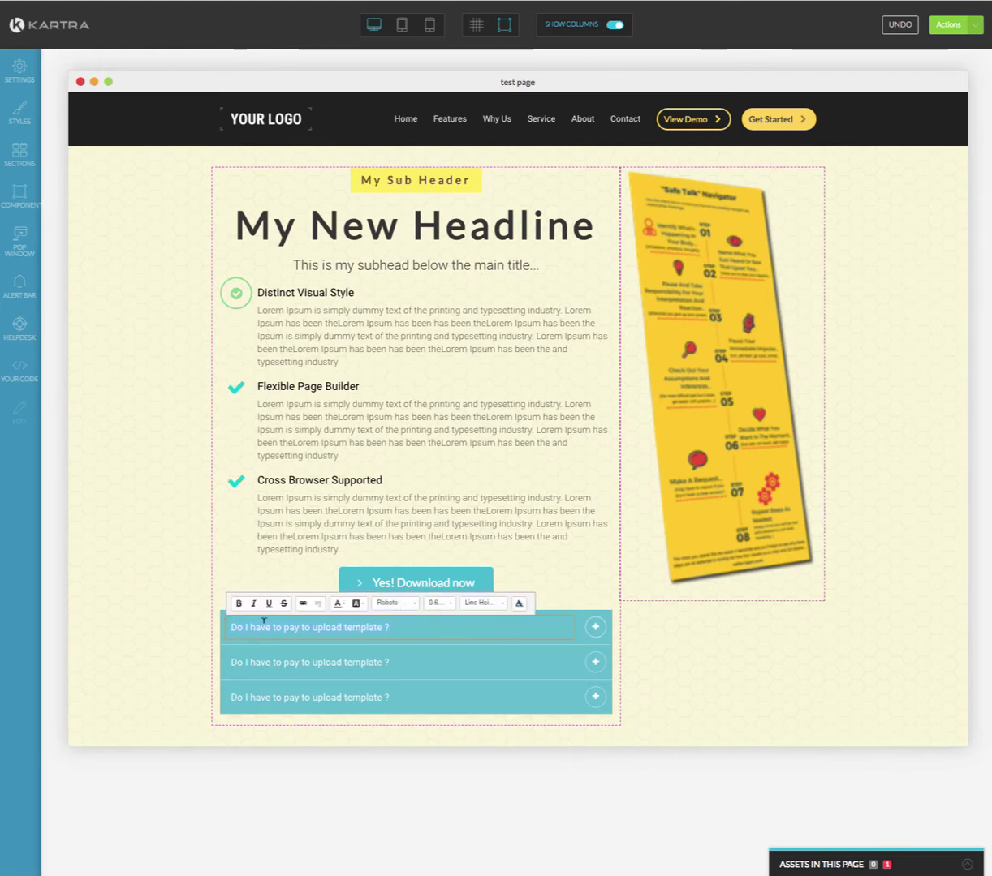
click(541, 570)
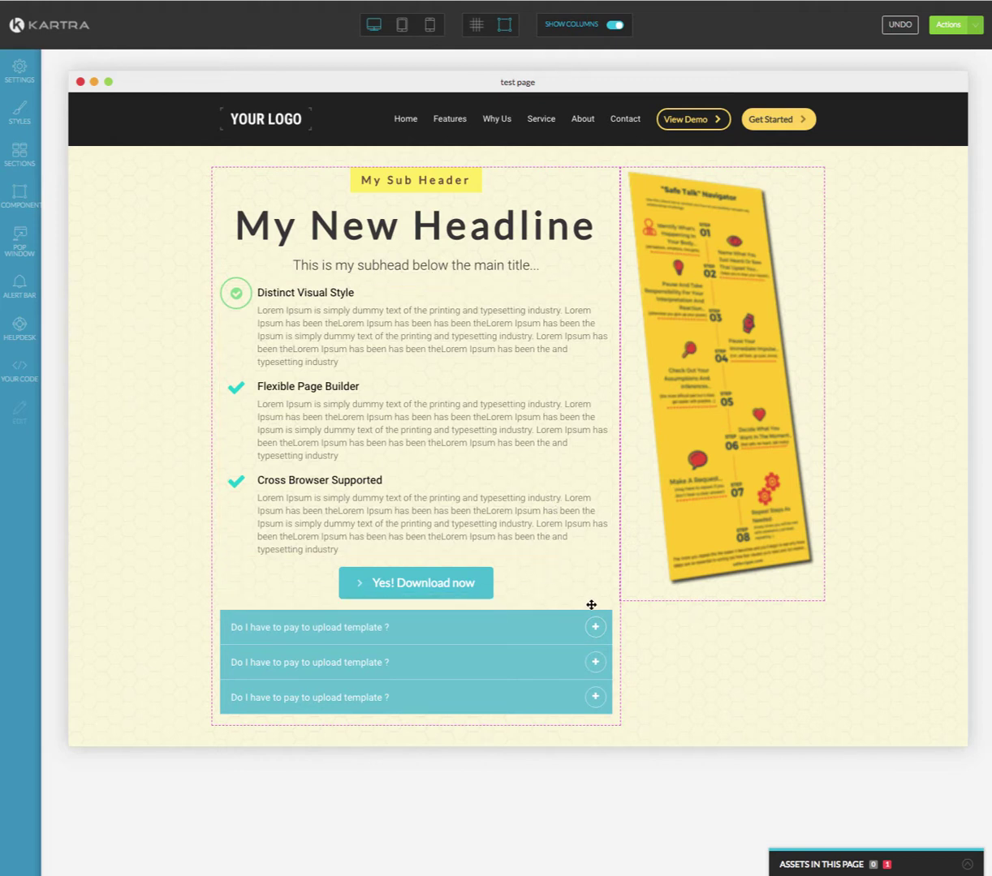
click(434, 605)
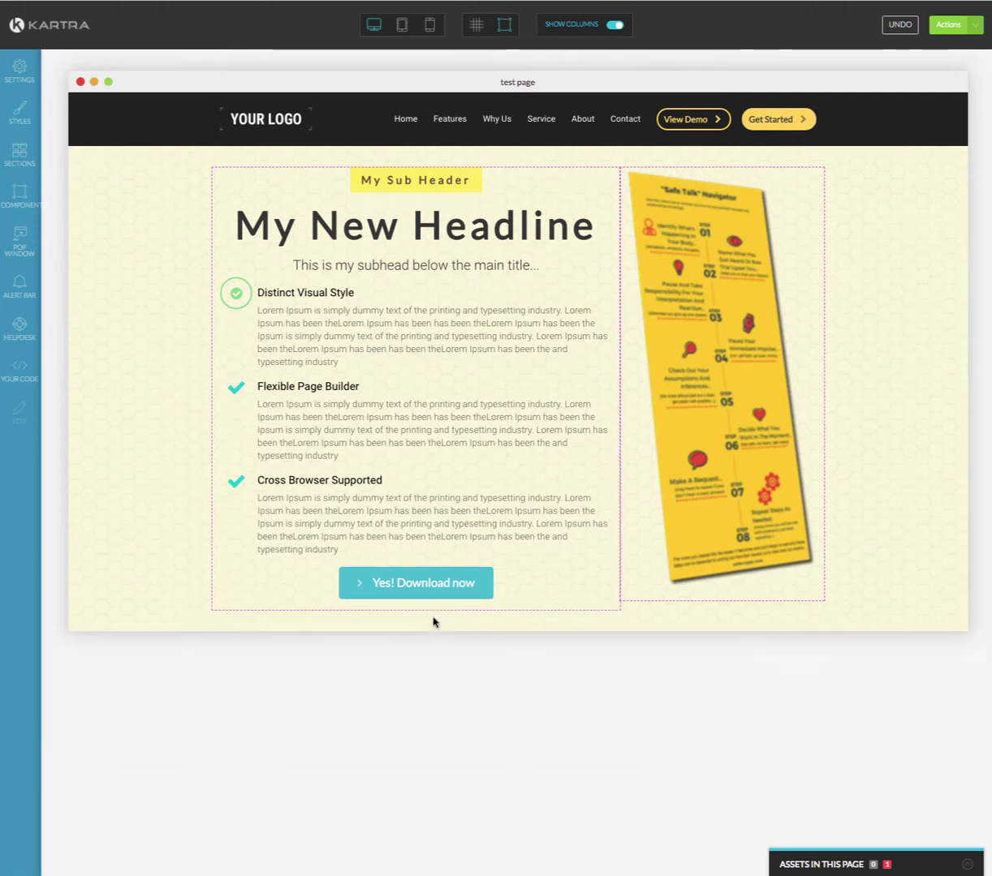
Add the list component with colored round illustrated icons below the "Yes! Download now" button, then close the block templates
click(18, 202)
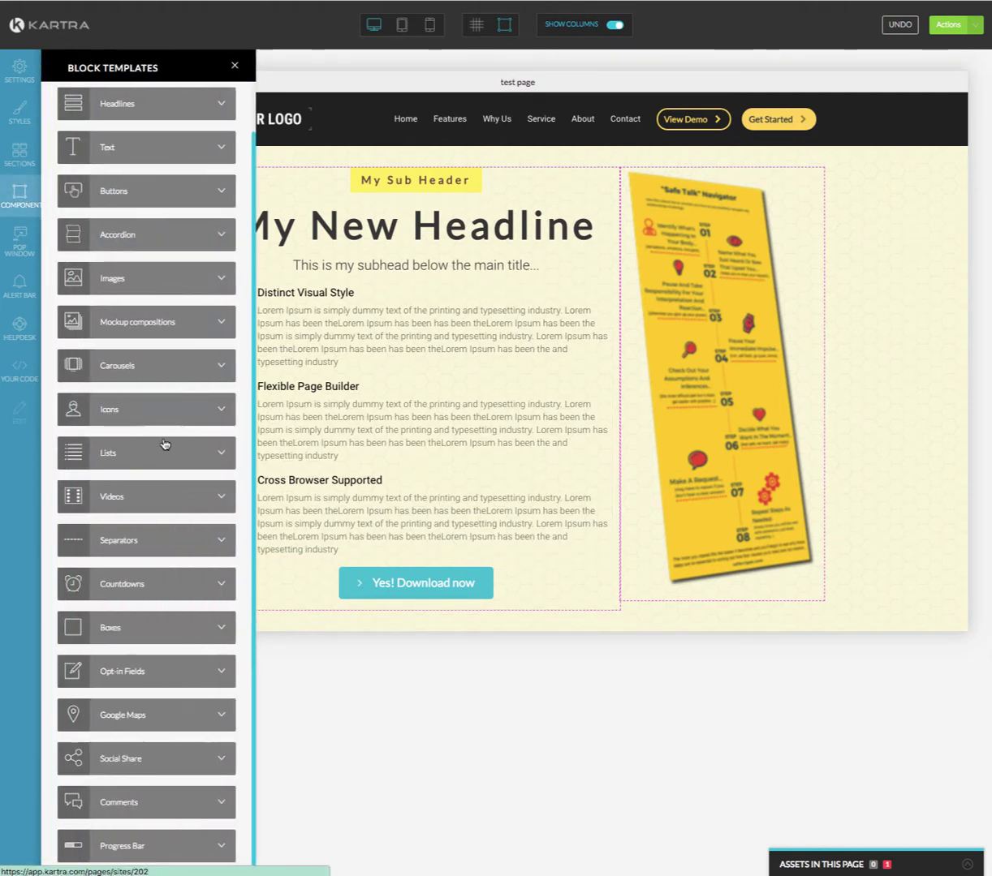
click(217, 412)
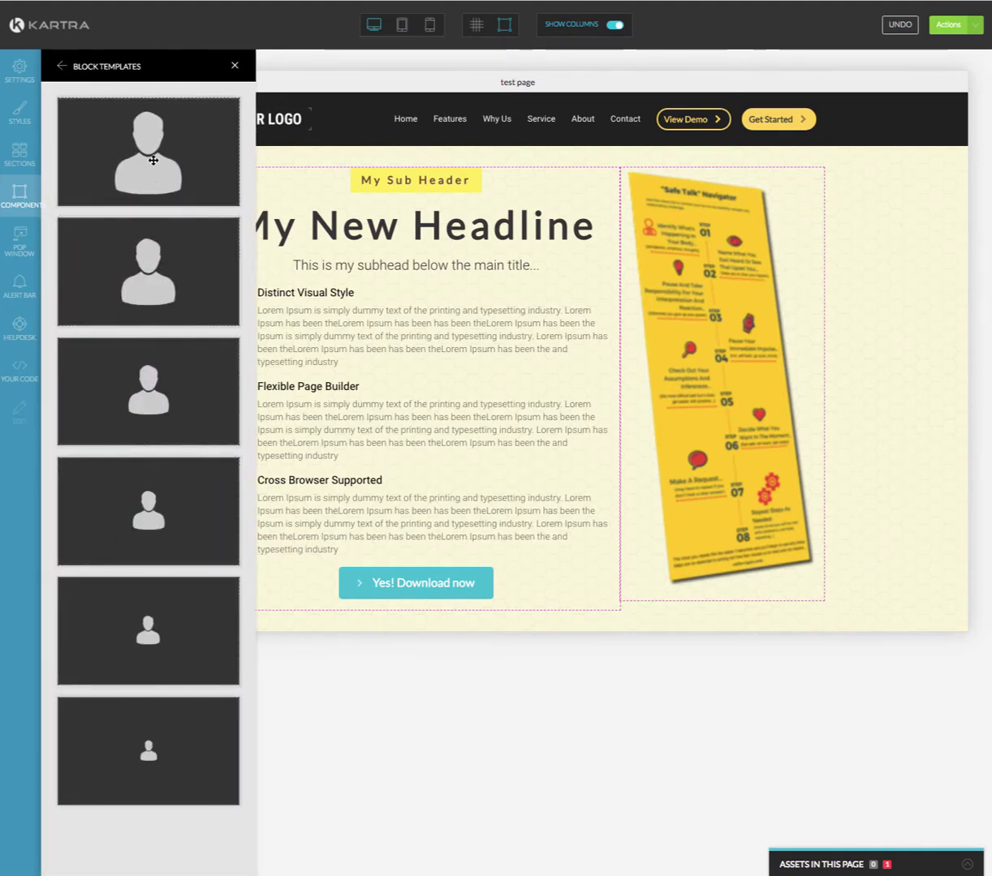
click(60, 64)
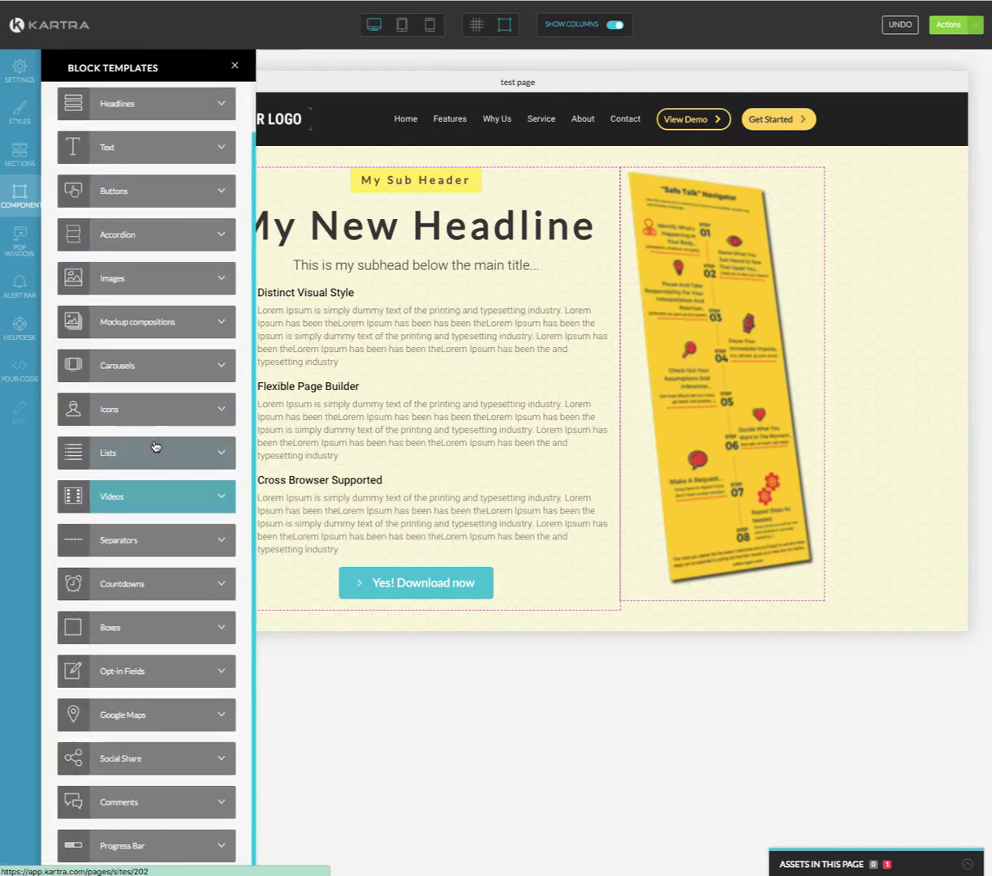
click(187, 452)
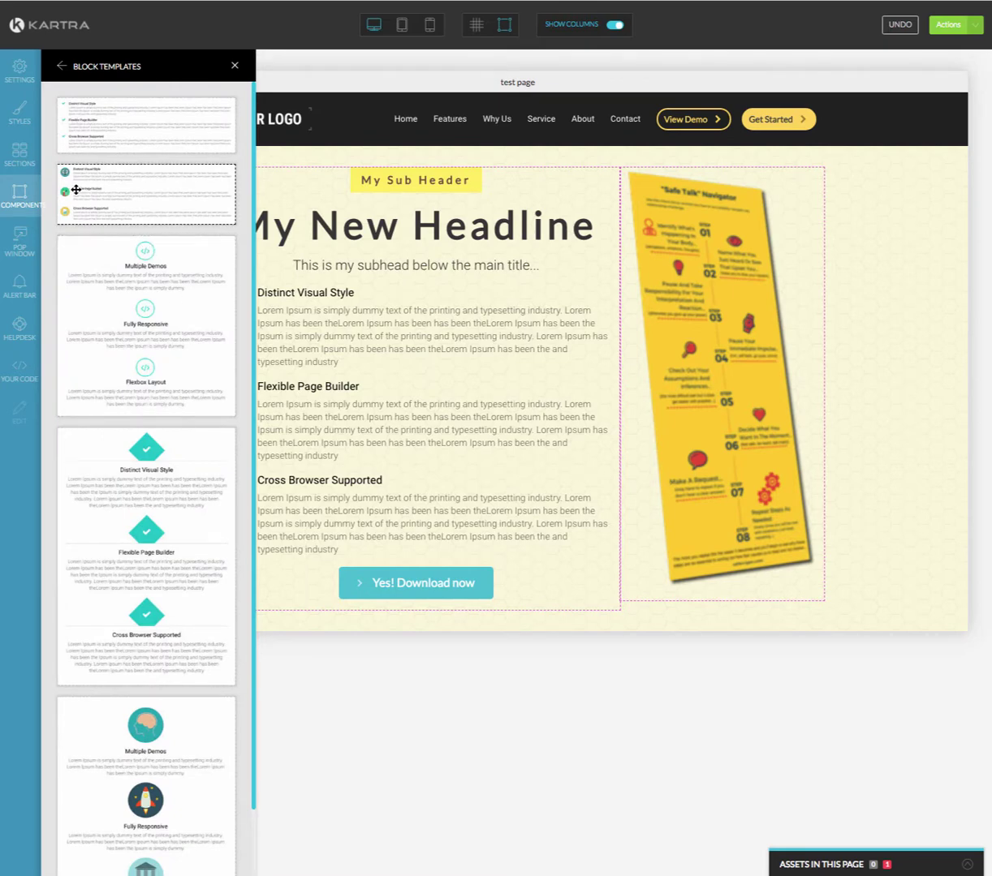
drag(76, 190, 347, 624)
scroll(350, 626, down, 1)
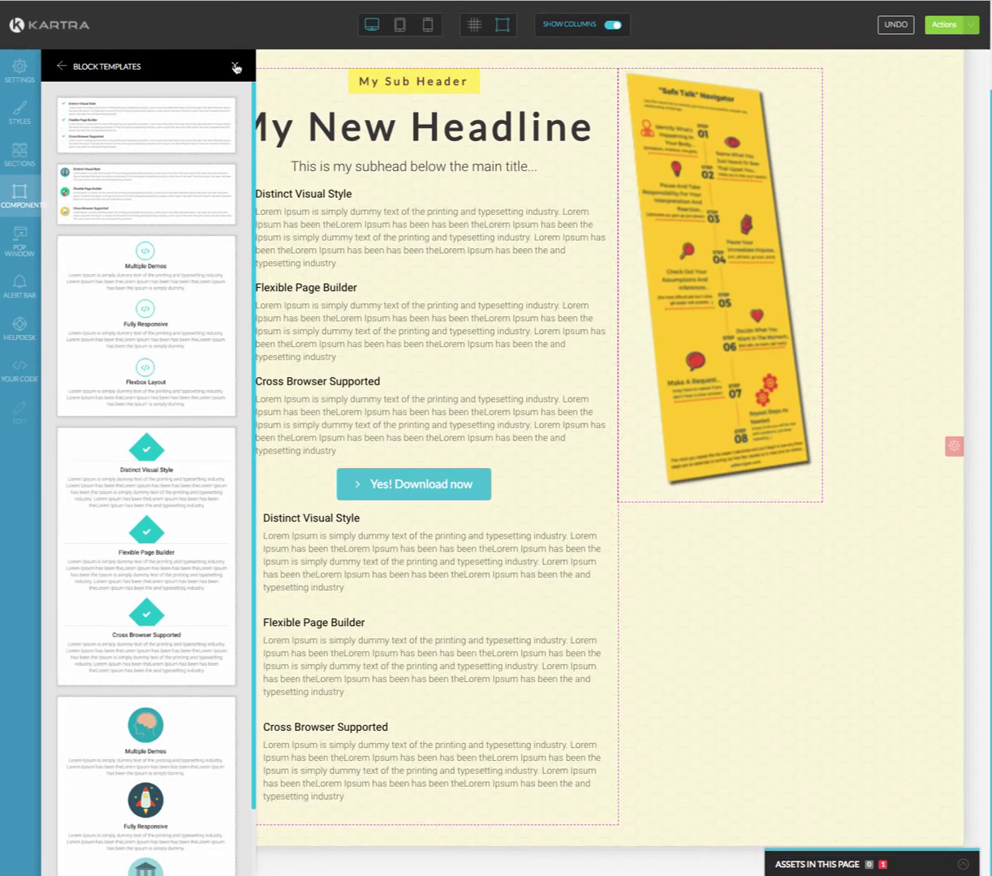
click(235, 67)
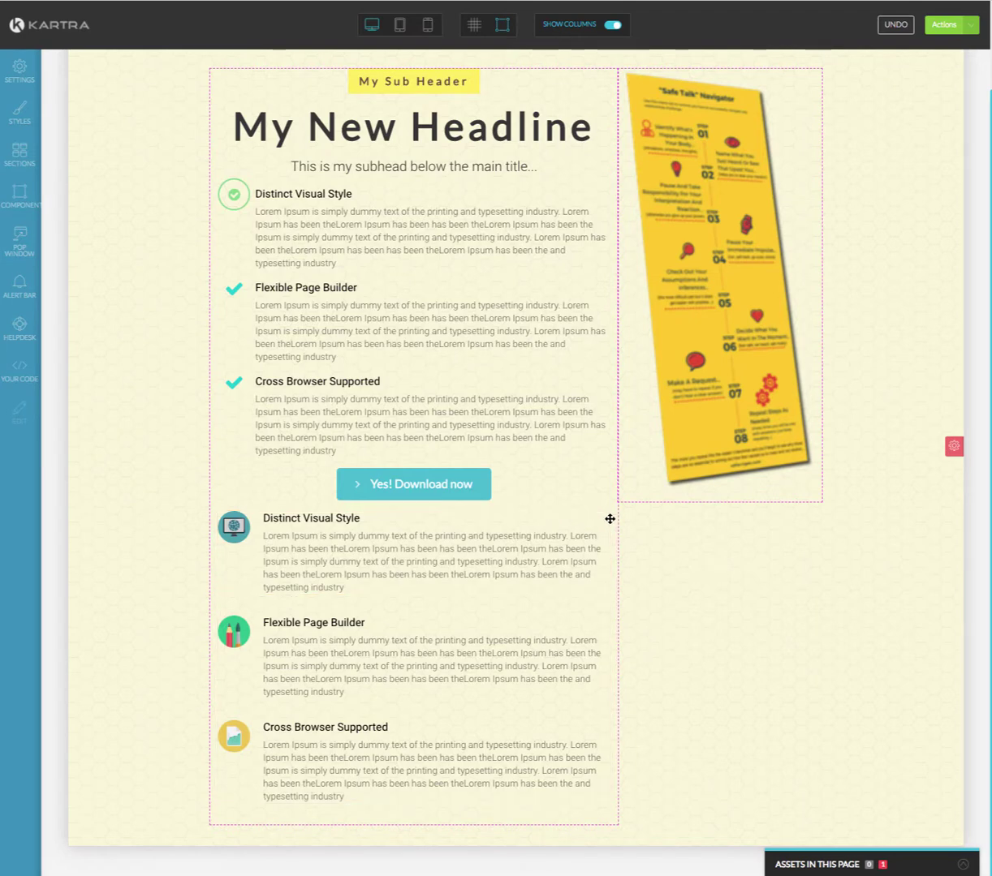
Delete all items of the illustrated icon list below the "Yes! Download now" button
click(419, 503)
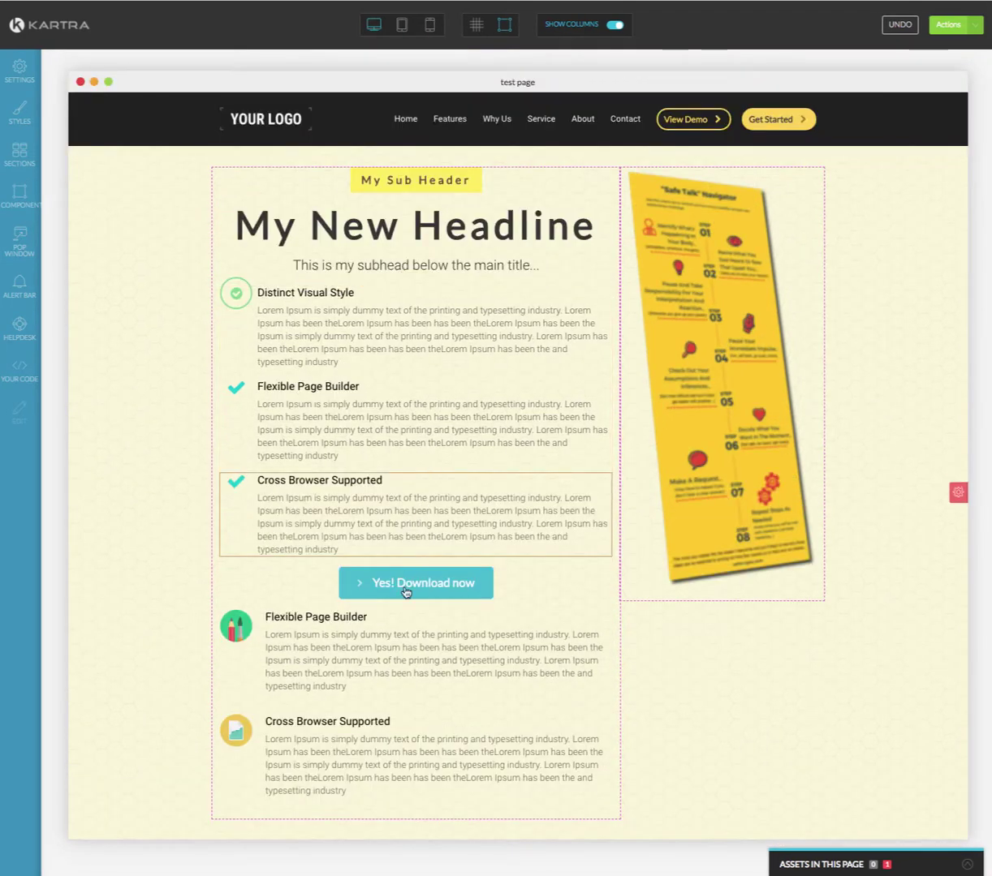
drag(418, 602, 270, 593)
Look through the Mockup compositions templates for laptop, tablet, phone and browser mockups, then return to the component categories
click(24, 195)
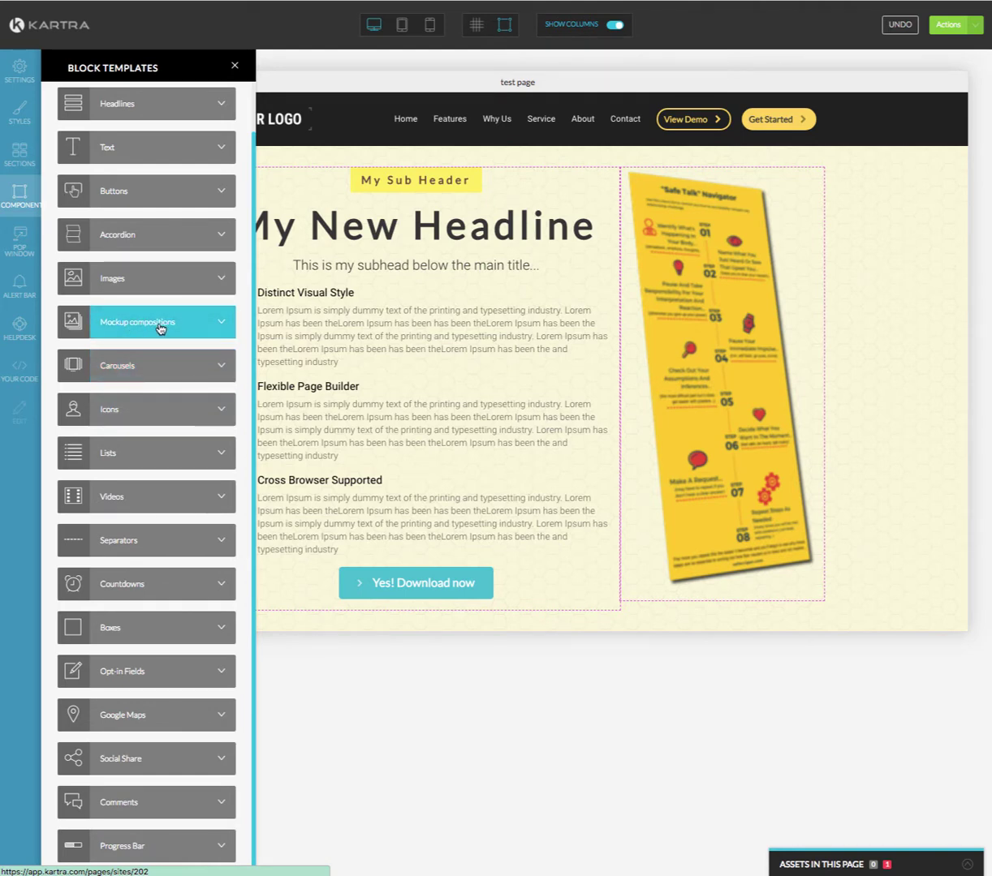
click(160, 328)
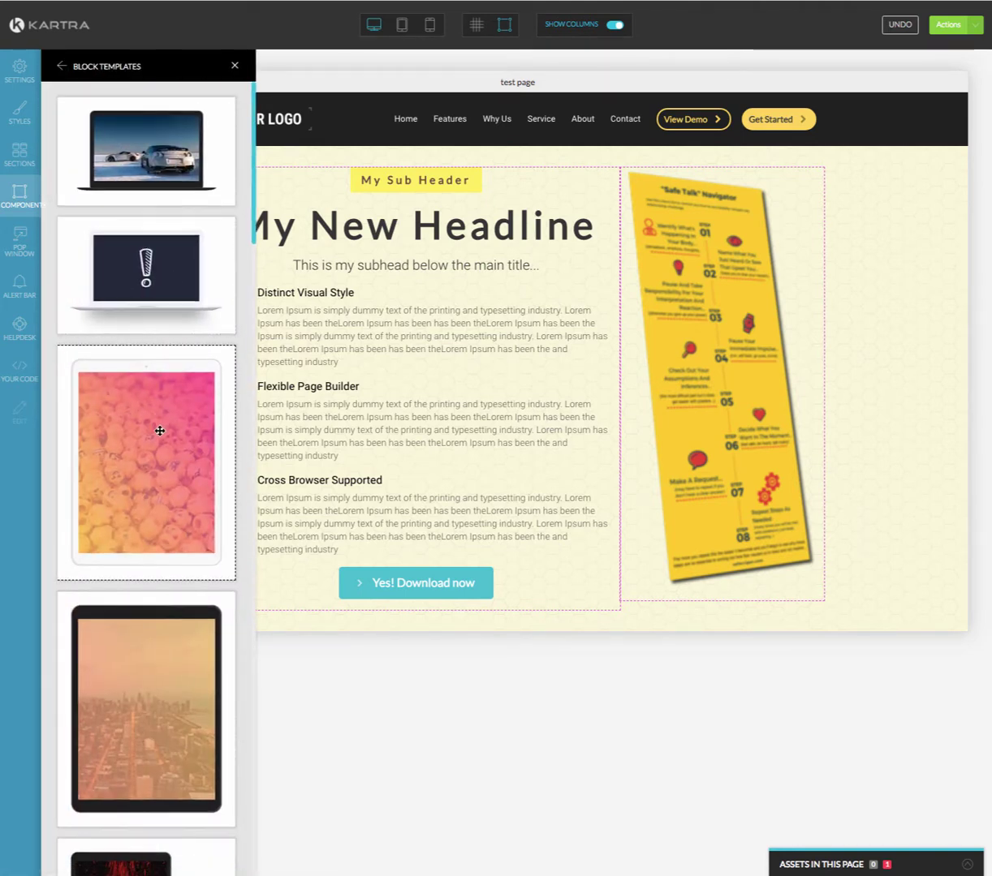
scroll(160, 431, down, 6)
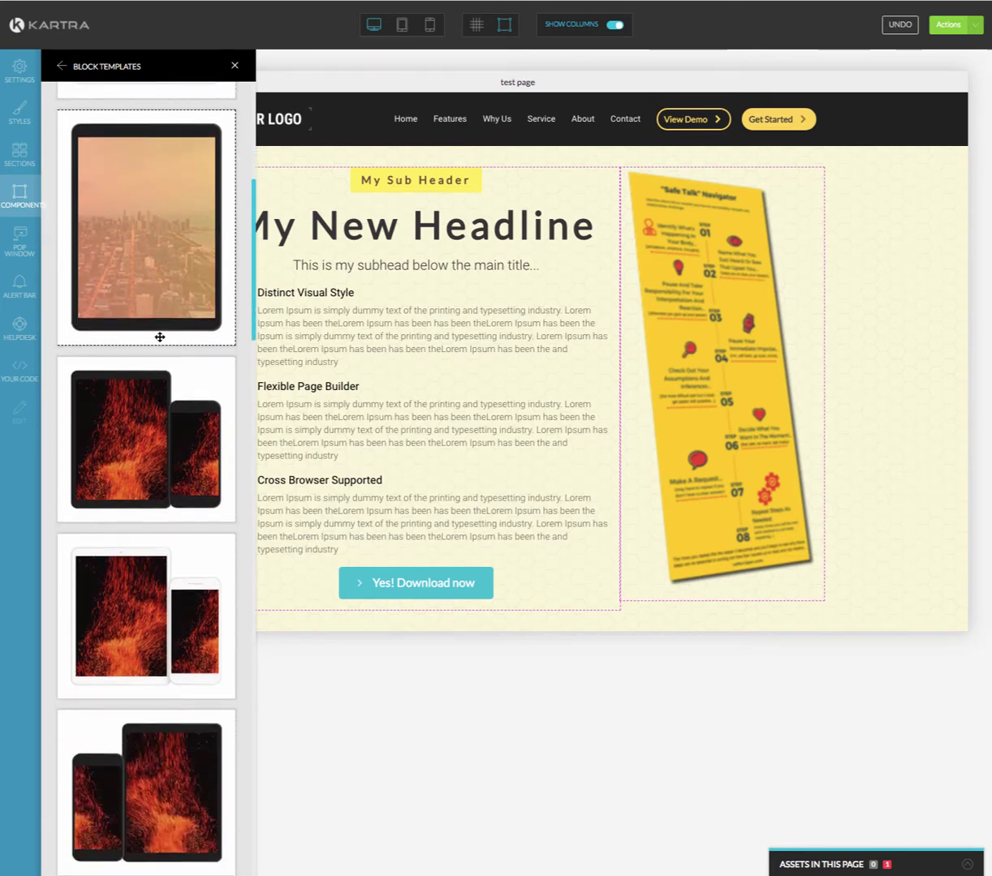
scroll(160, 336, down, 1)
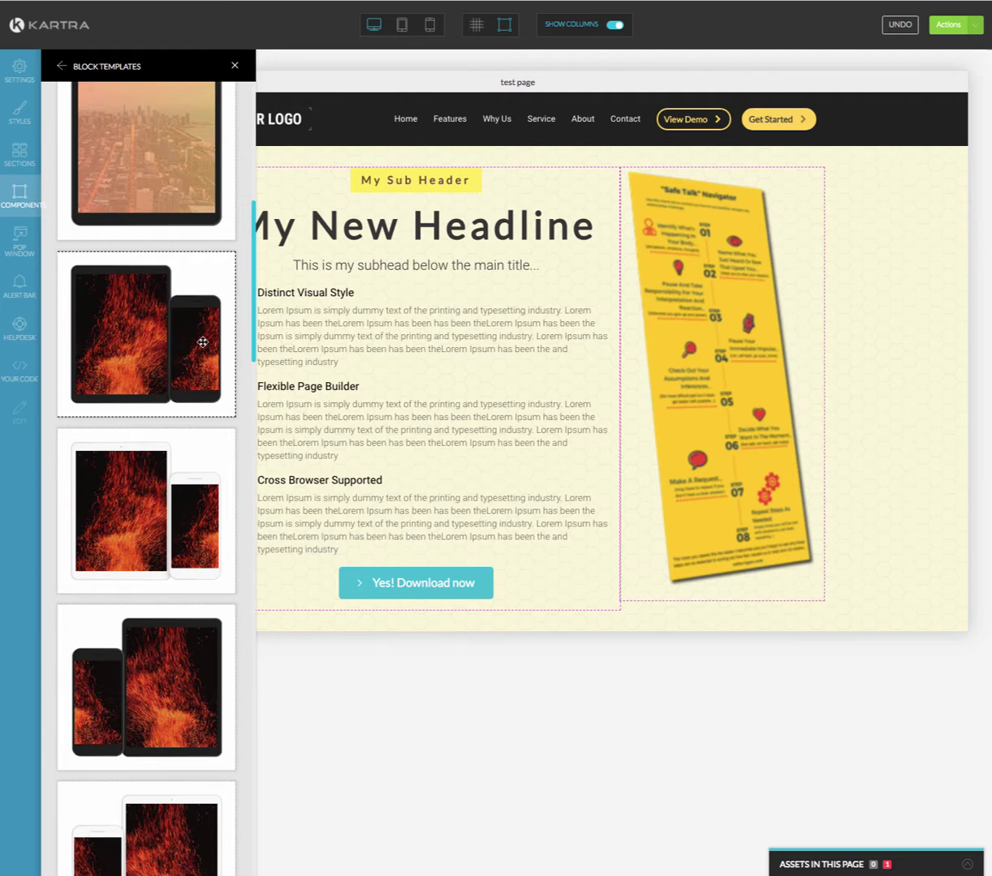
scroll(145, 360, down, 3)
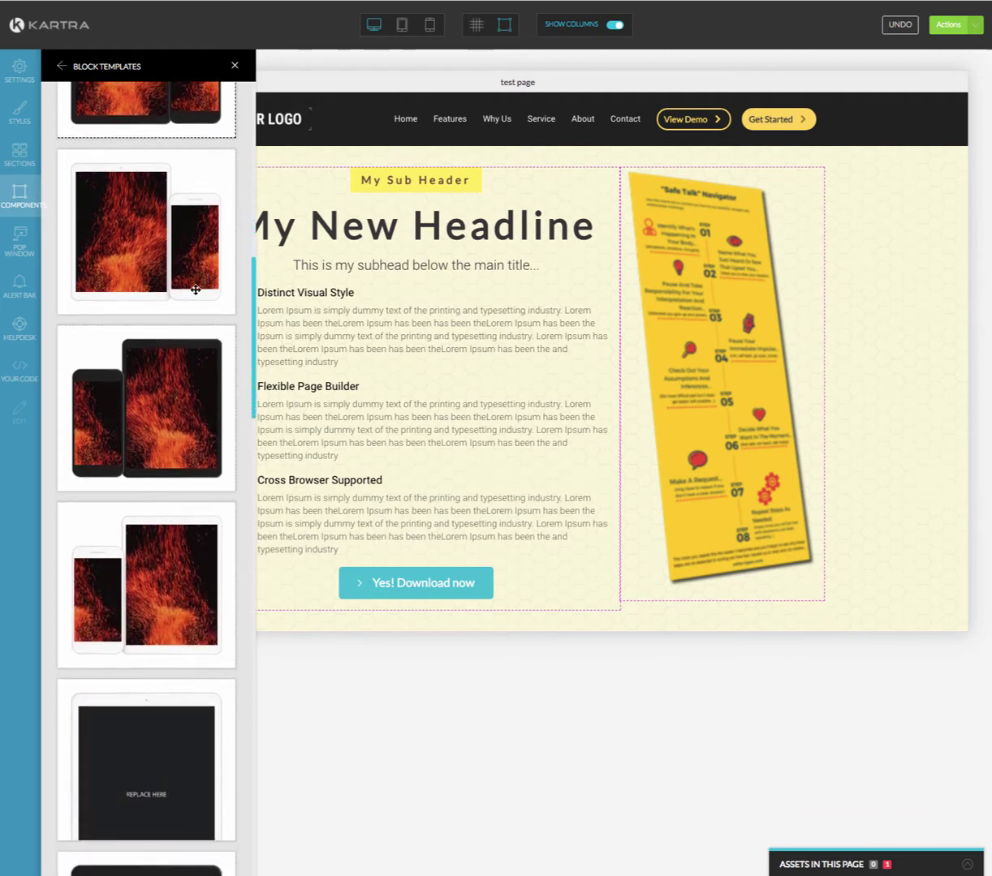
scroll(146, 405, down, 5)
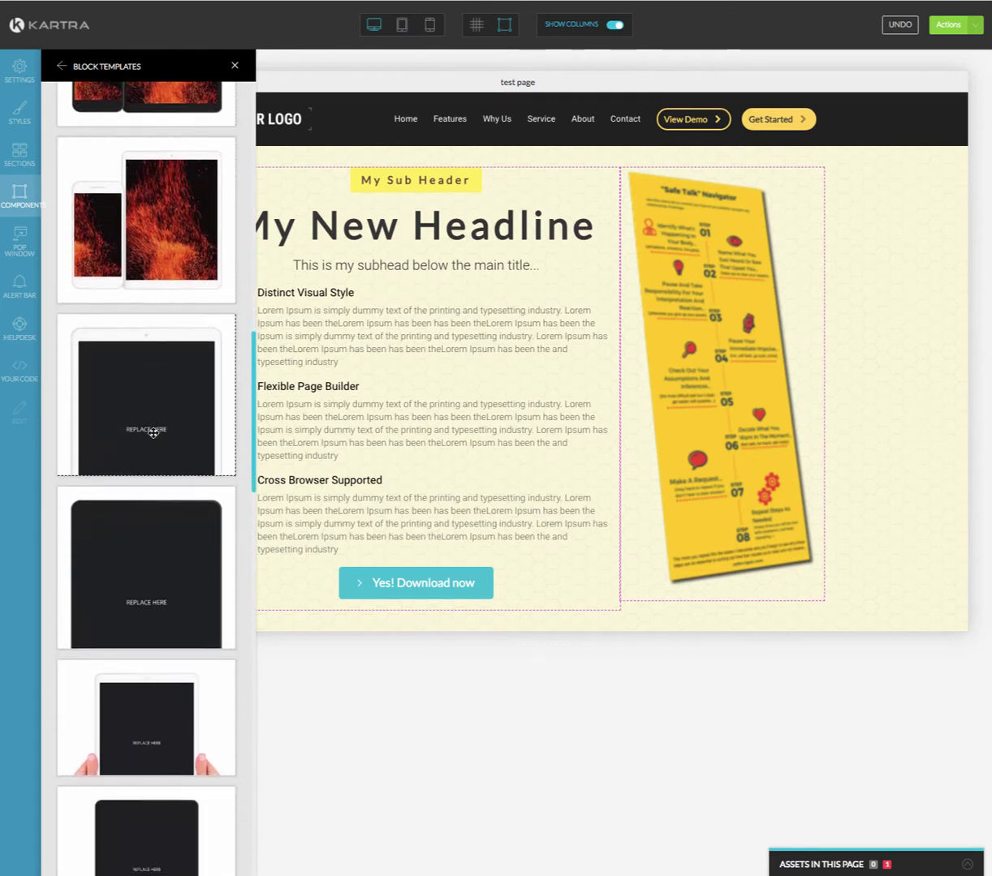
scroll(153, 433, down, 1)
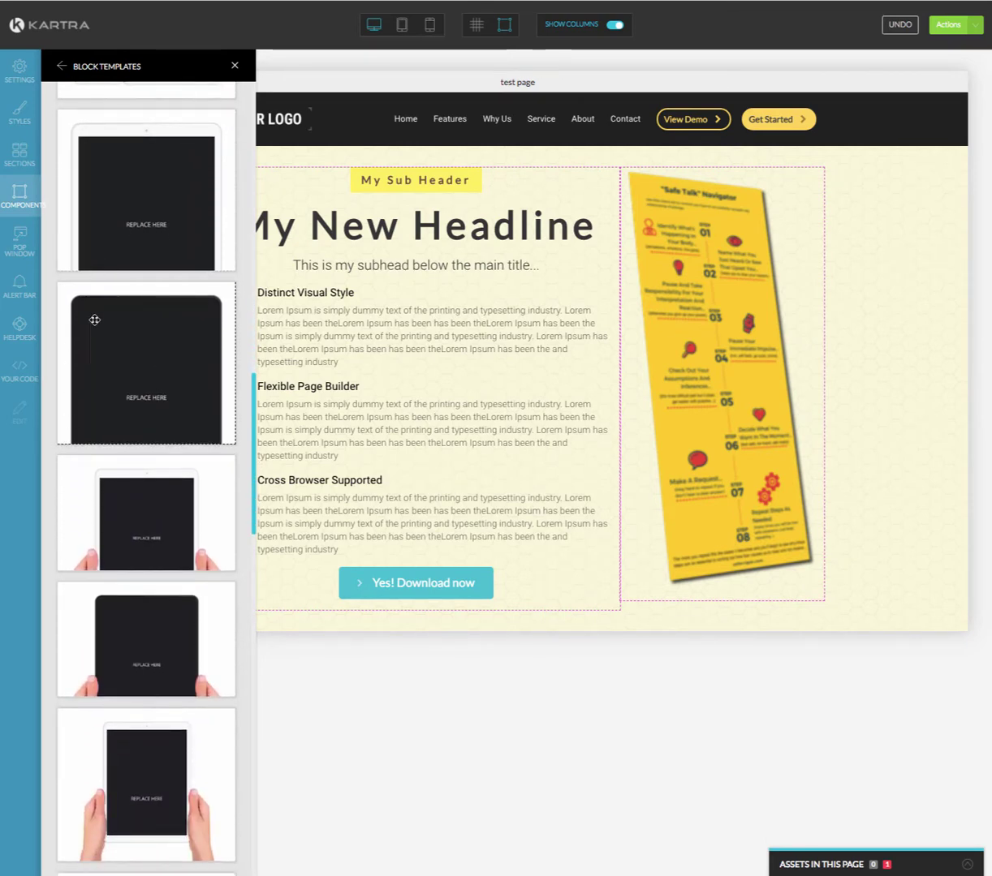
scroll(141, 398, down, 3)
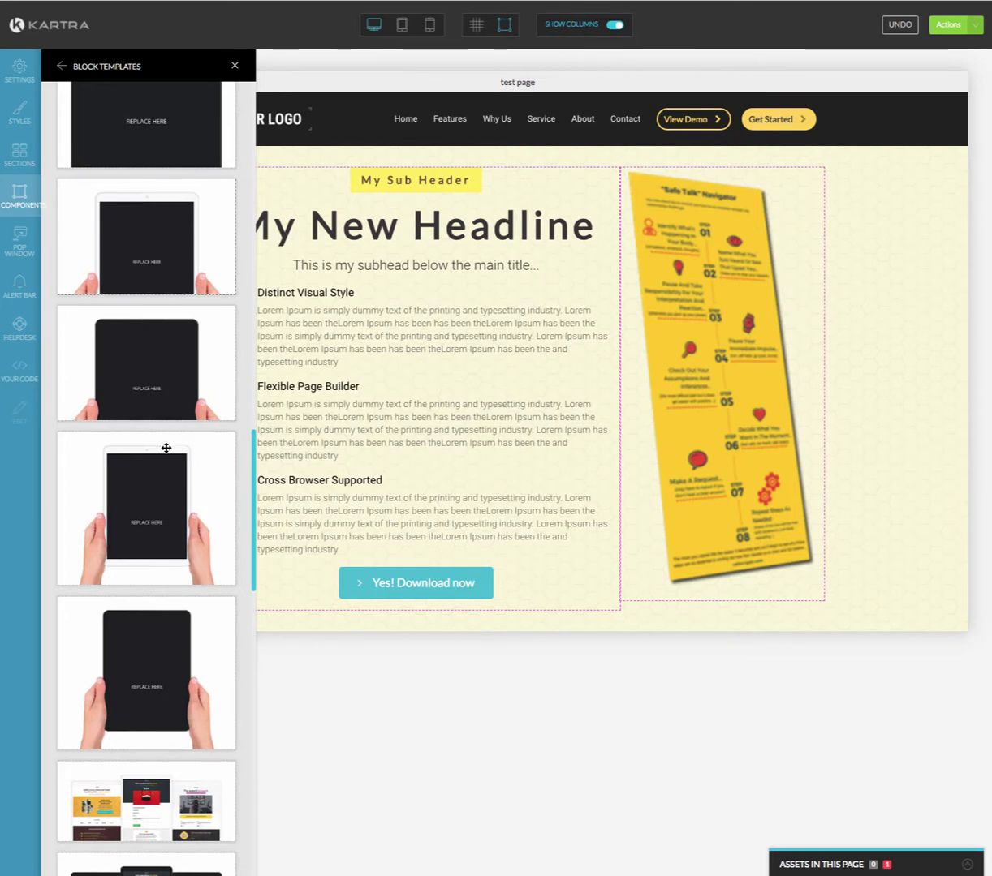
scroll(140, 428, down, 5)
scroll(138, 425, down, 1)
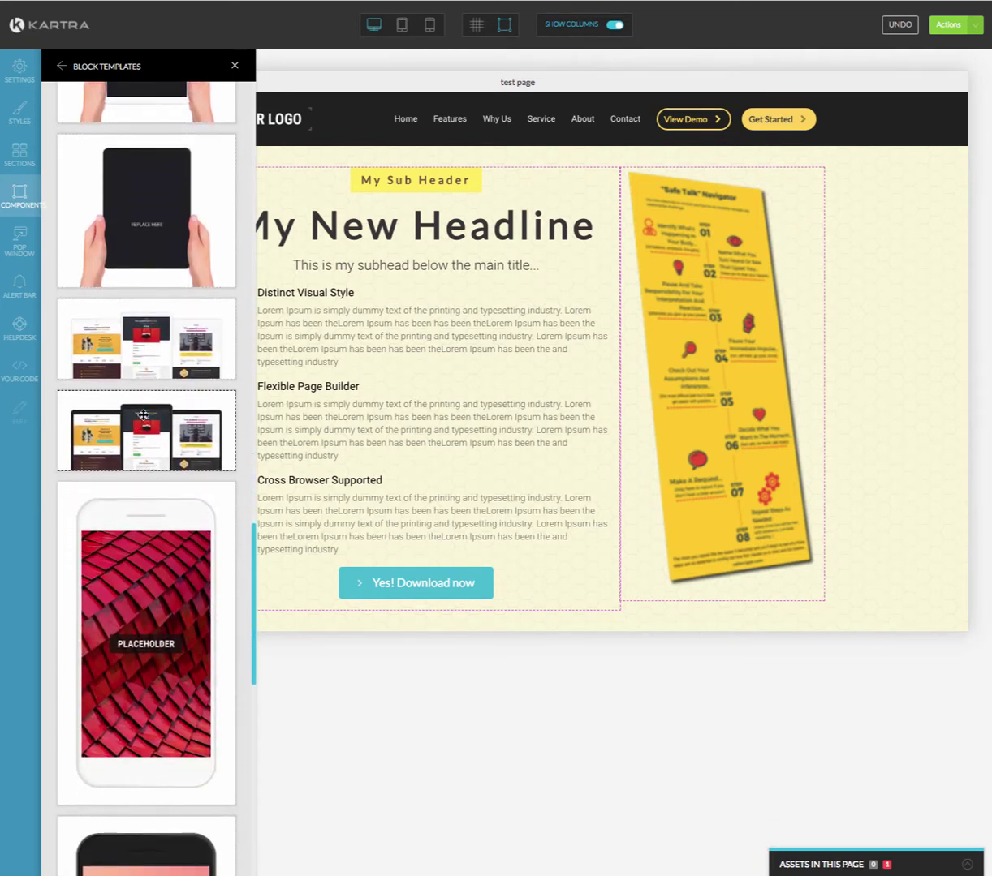
scroll(142, 471, down, 4)
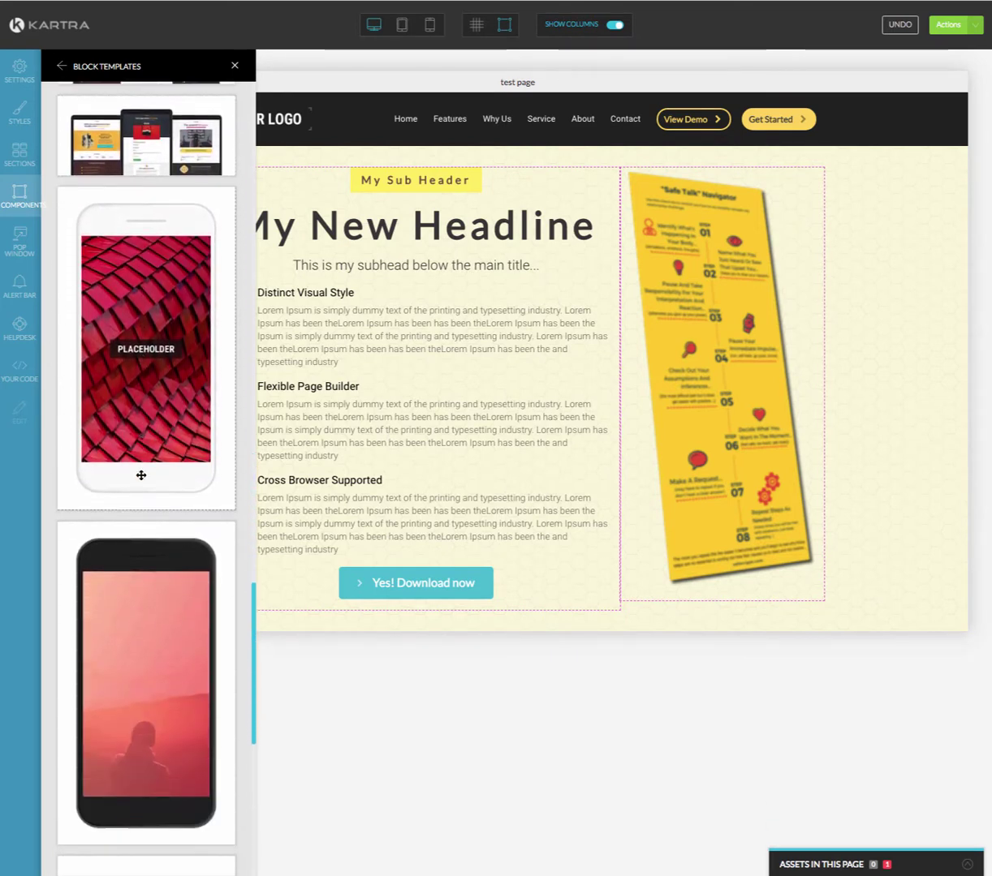
scroll(138, 527, down, 7)
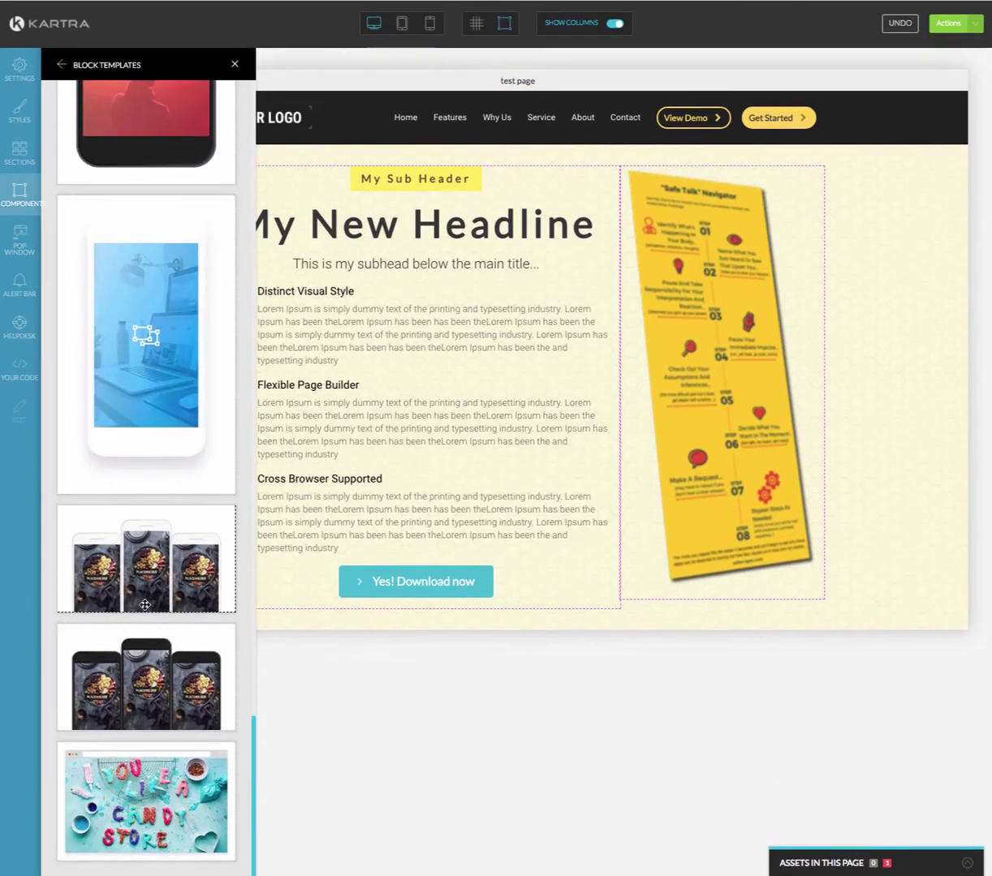
scroll(142, 604, up, 15)
scroll(145, 605, up, 5)
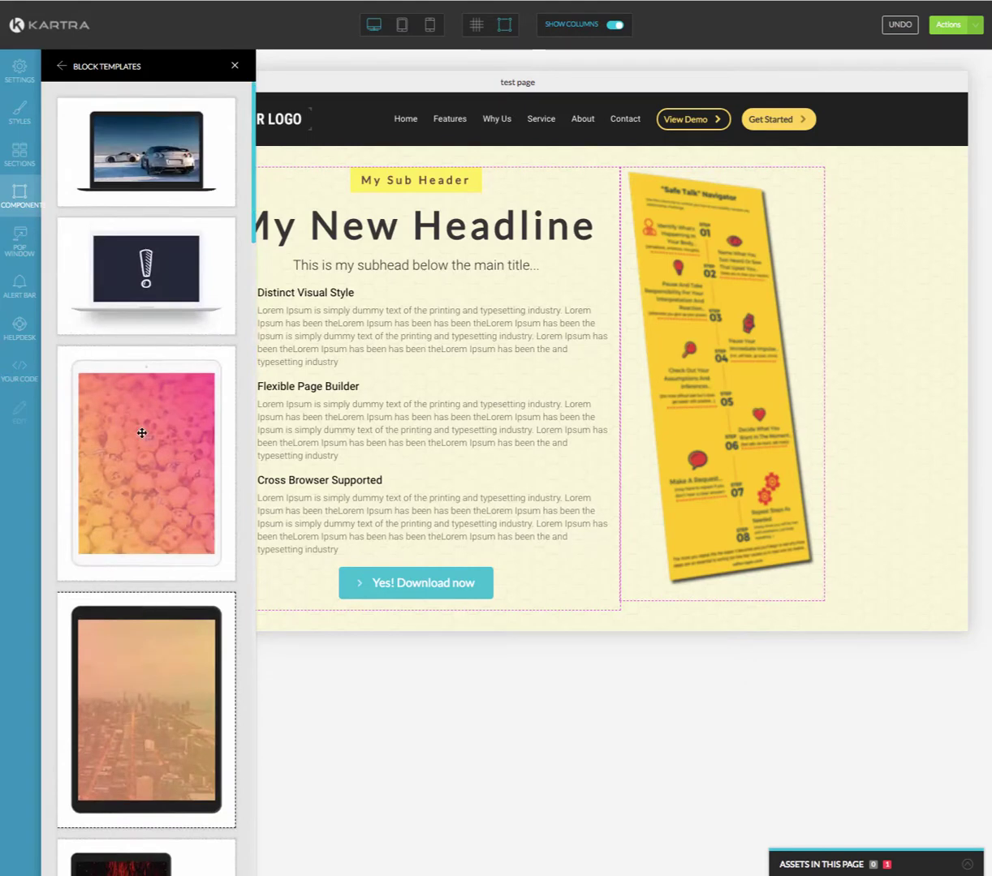
click(62, 69)
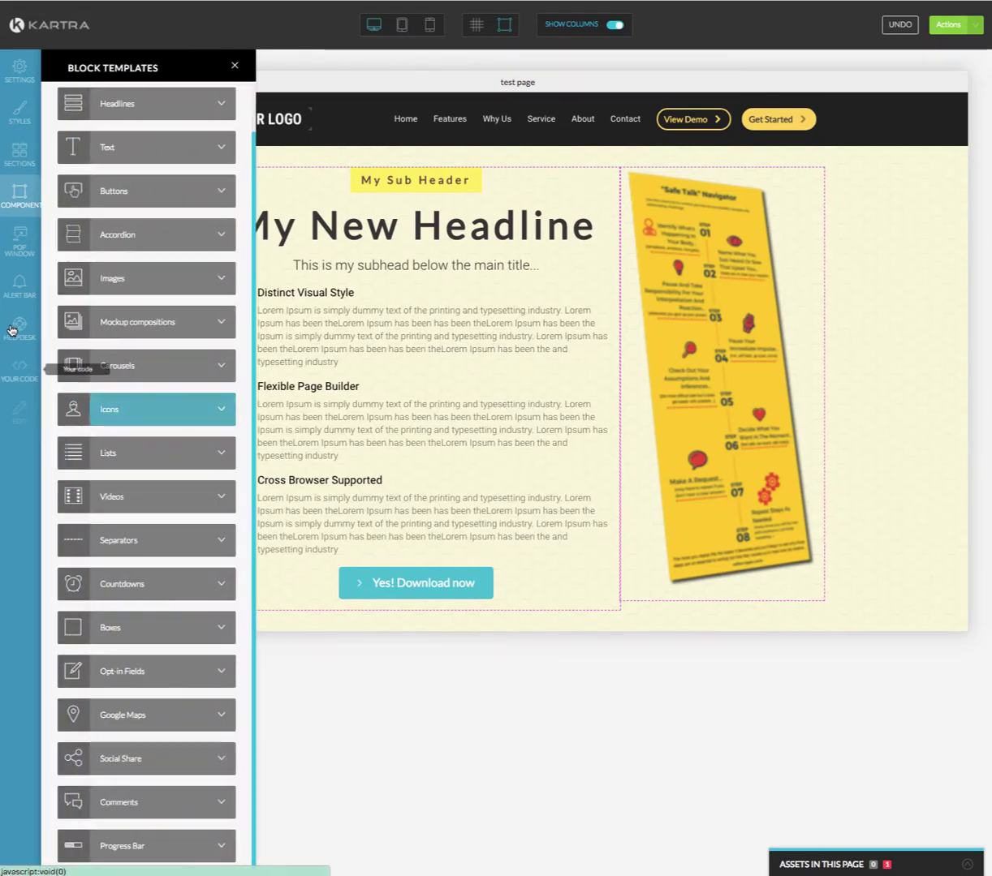
Review the Videos placeholder templates and the Separators templates, then return to the component categories
click(126, 496)
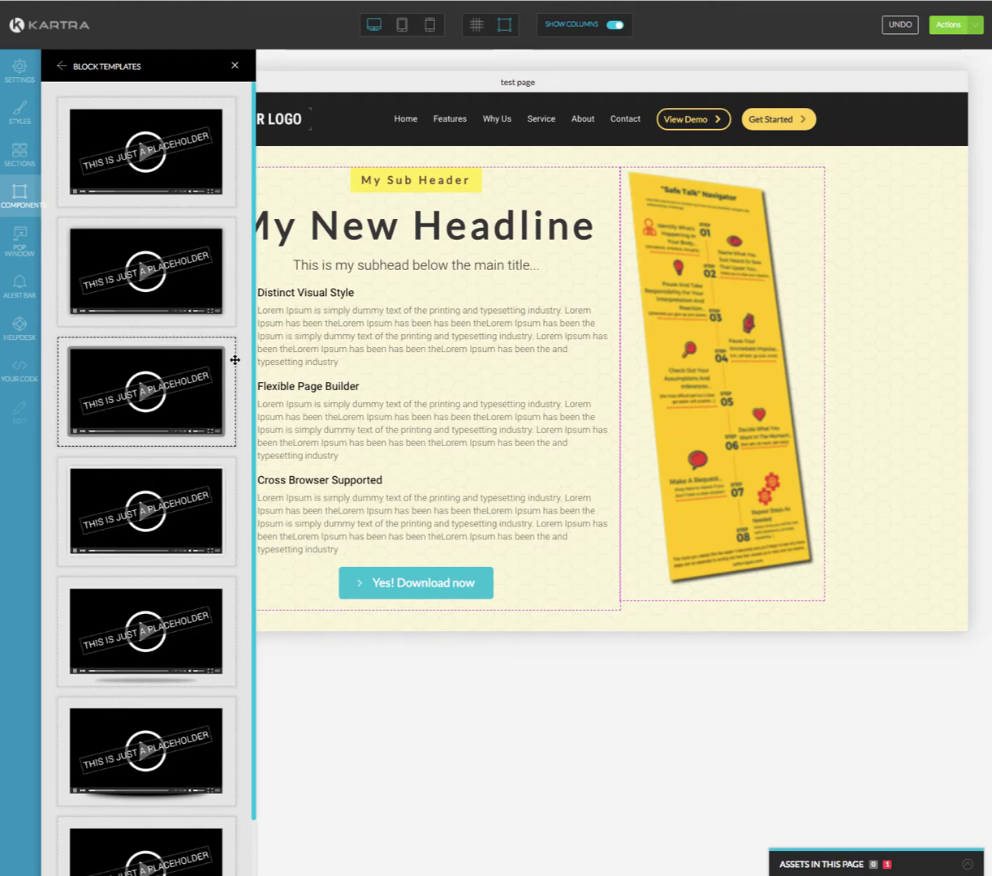
scroll(158, 454, down, 1)
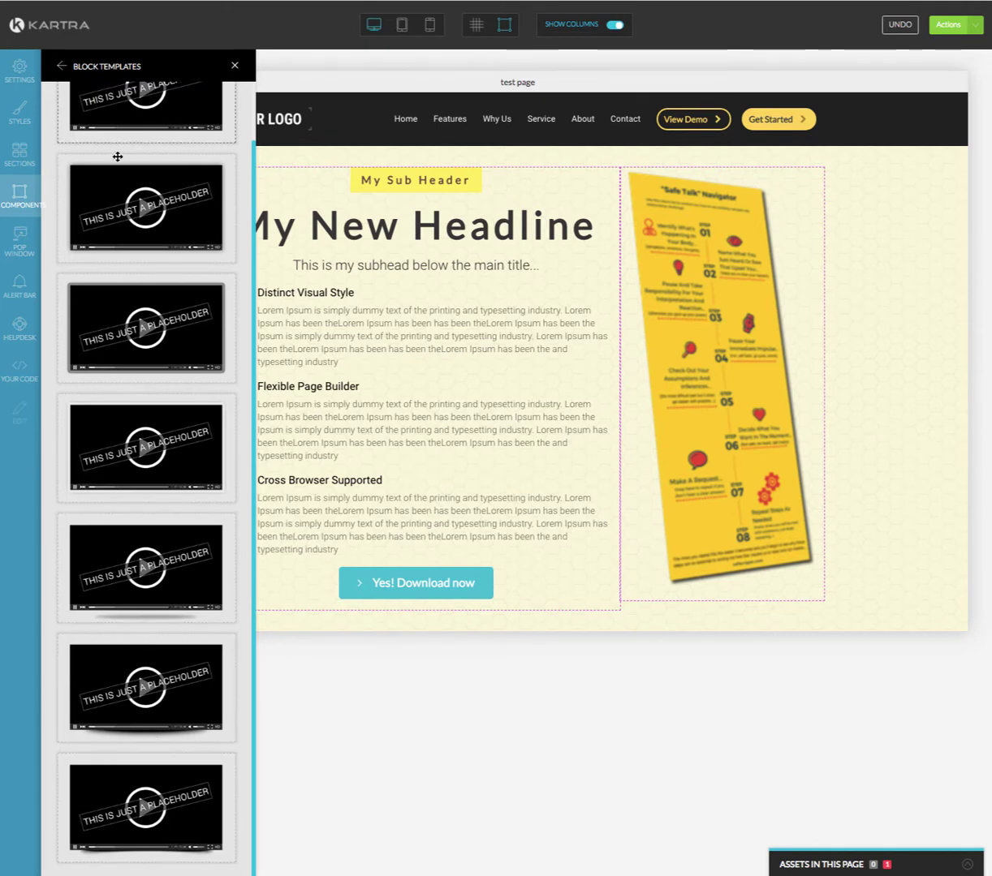
scroll(117, 155, up, 1)
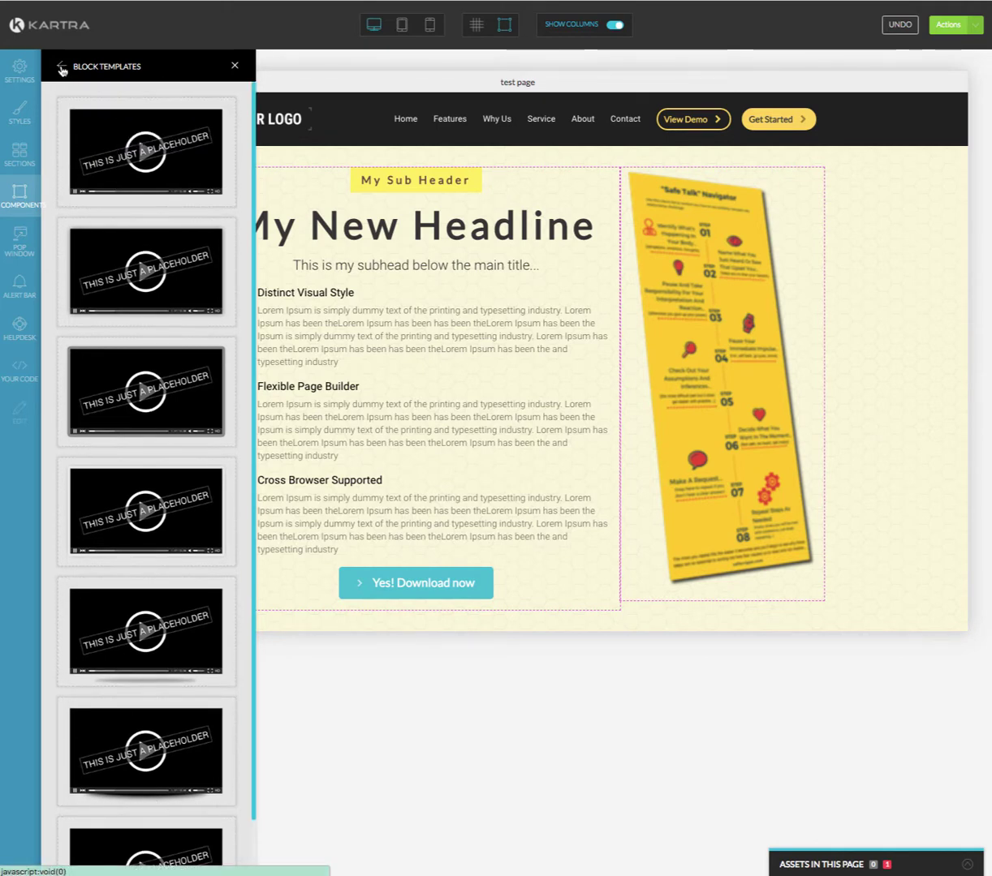
scroll(161, 223, down, 1)
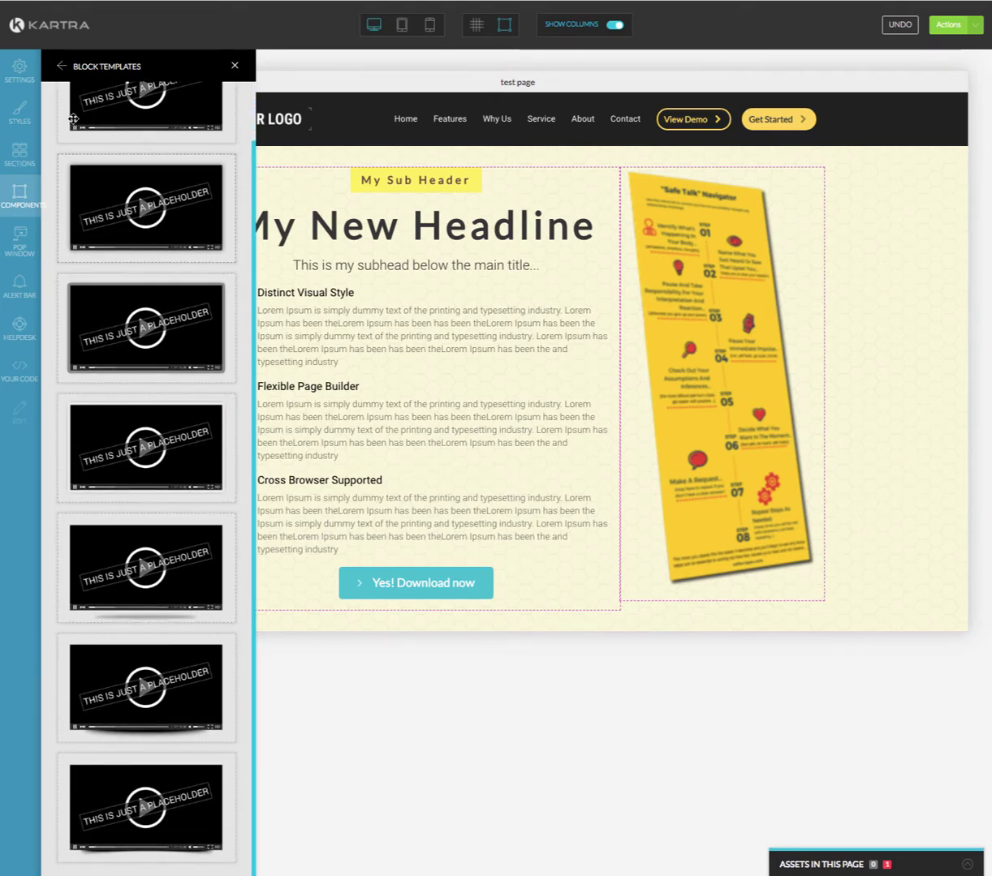
click(59, 67)
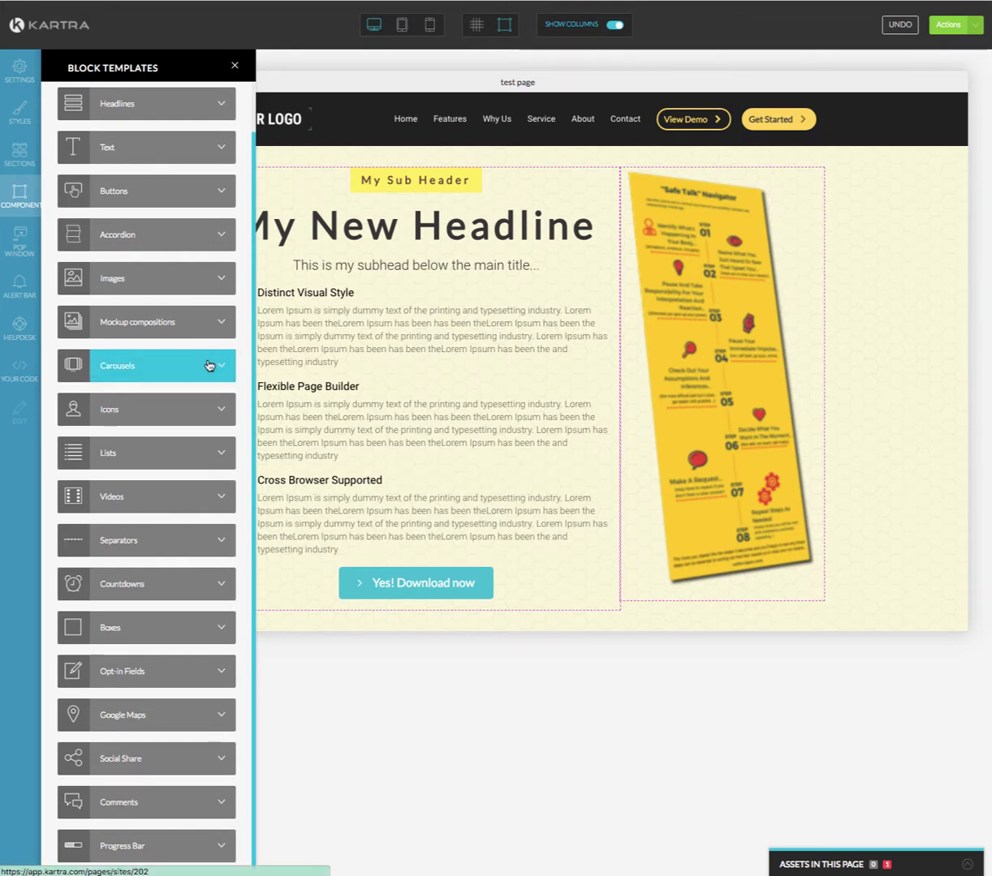
click(214, 544)
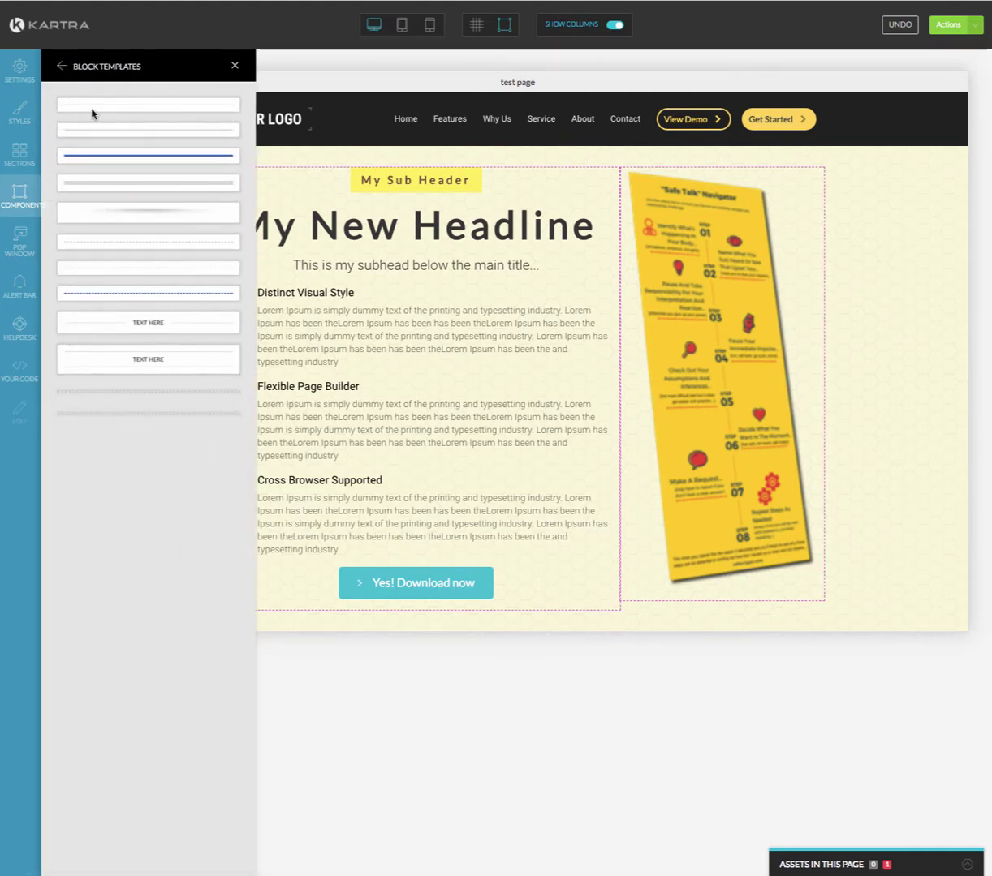
click(61, 68)
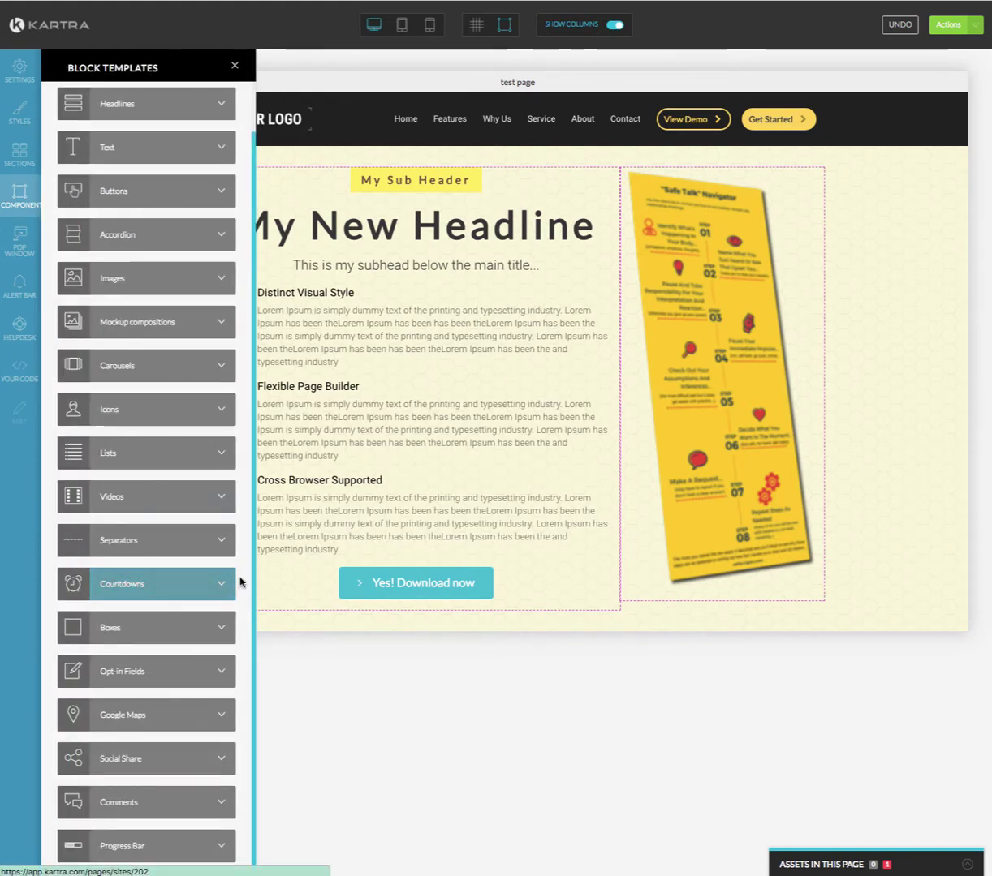
Add the light countdown with dark digits and thin vertical dividers below the "Yes! Download now" button
click(222, 587)
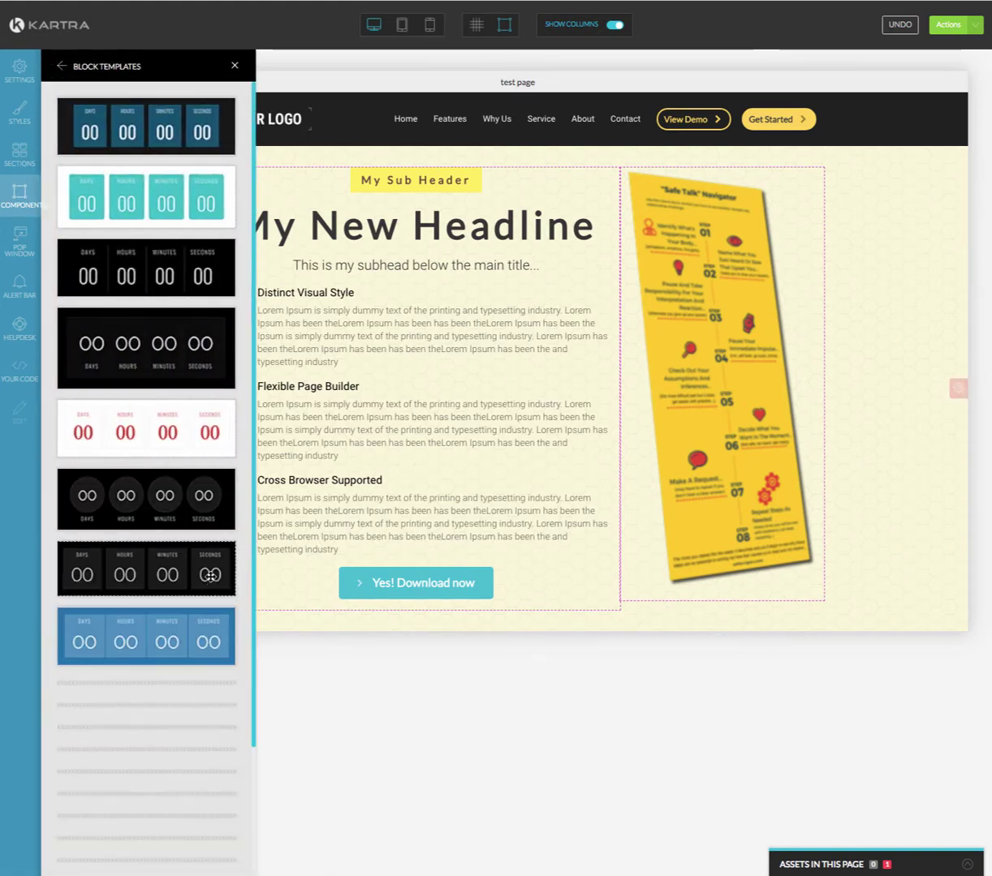
scroll(162, 356, down, 1)
scroll(163, 356, down, 3)
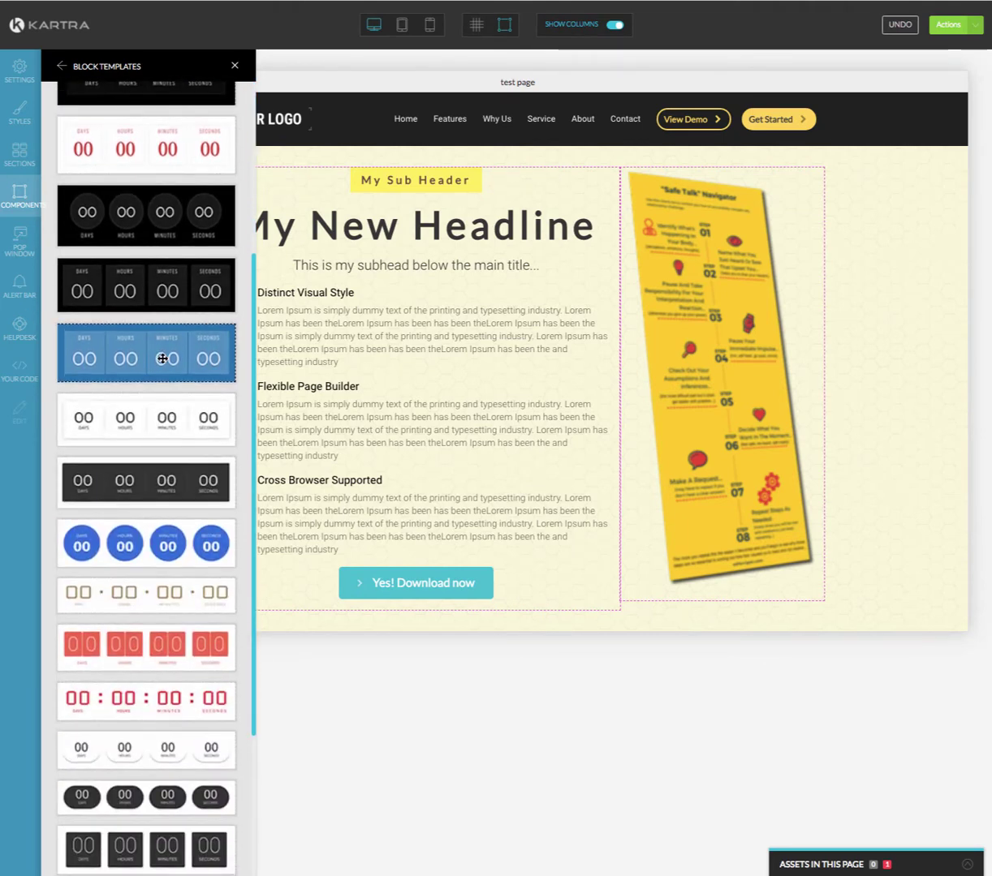
scroll(149, 563, down, 5)
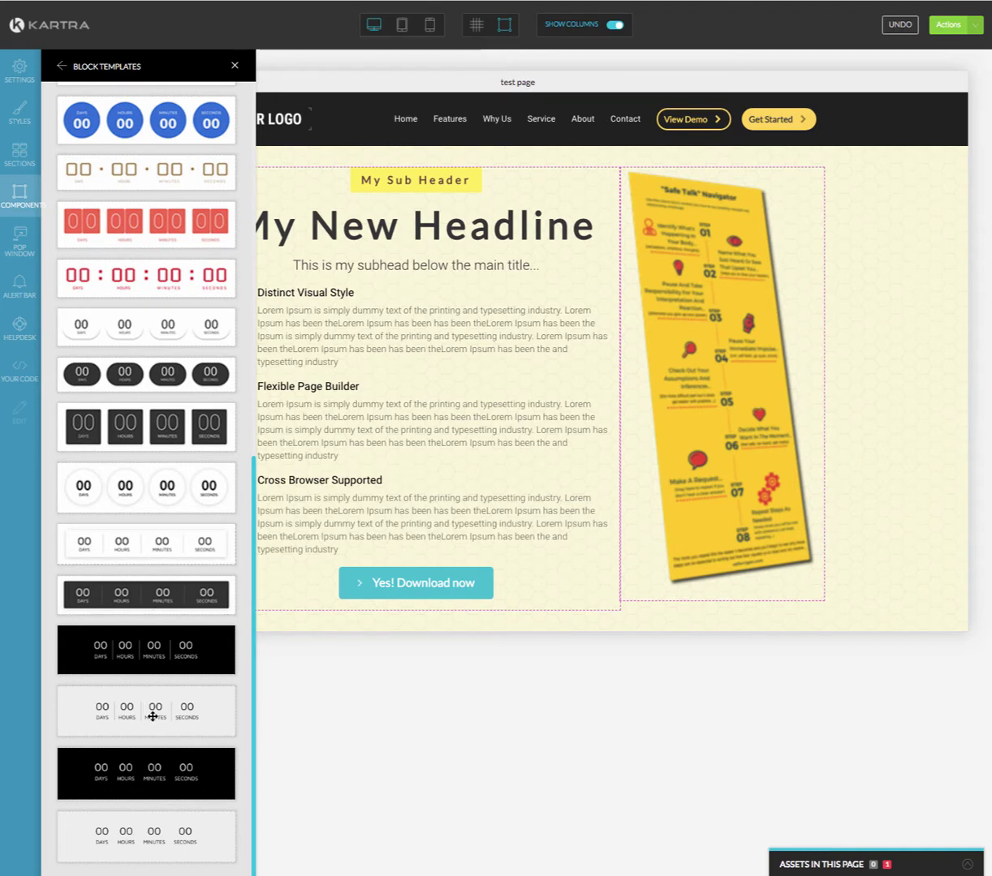
drag(137, 709, 348, 613)
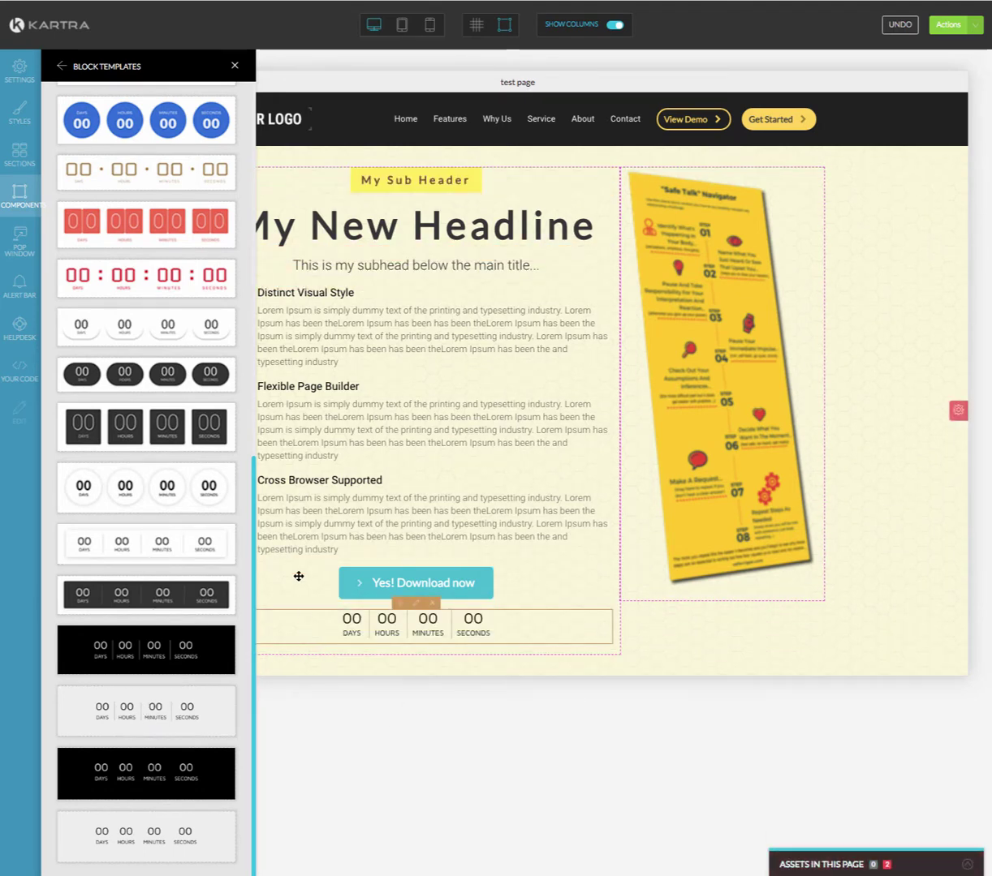
Open the countdown's timer configuration and set its ending to Based on landing date (dynamic)
click(235, 66)
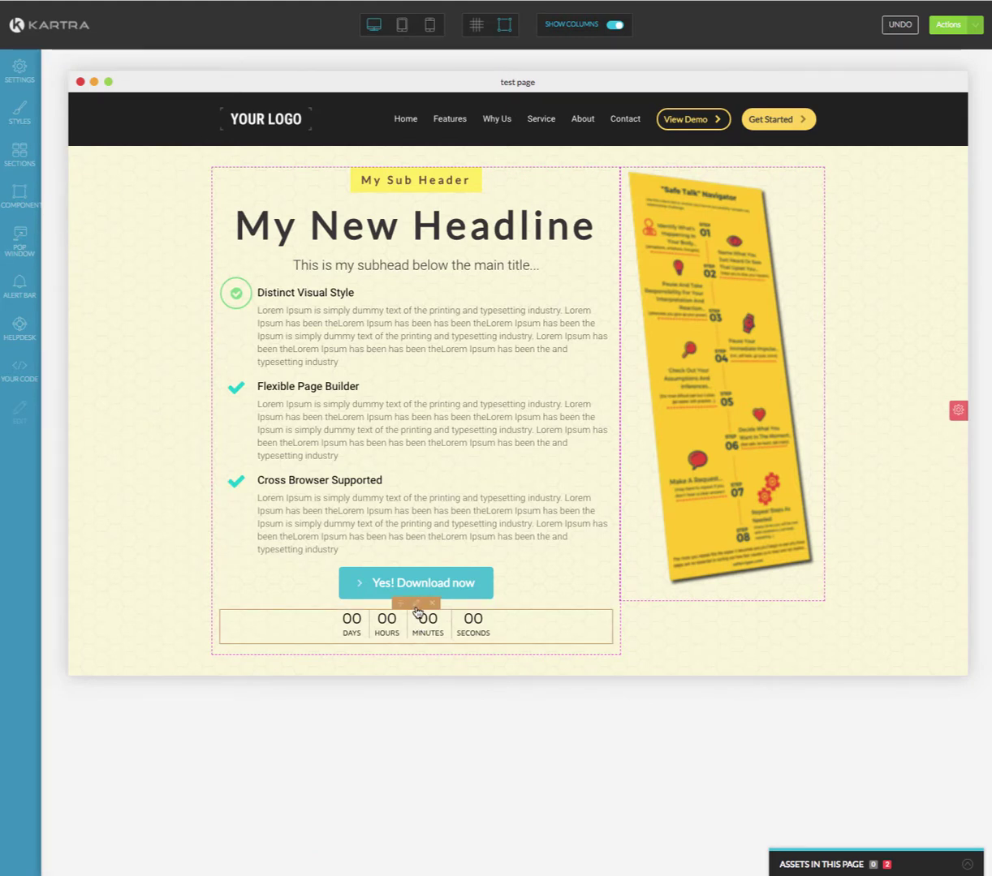
click(416, 605)
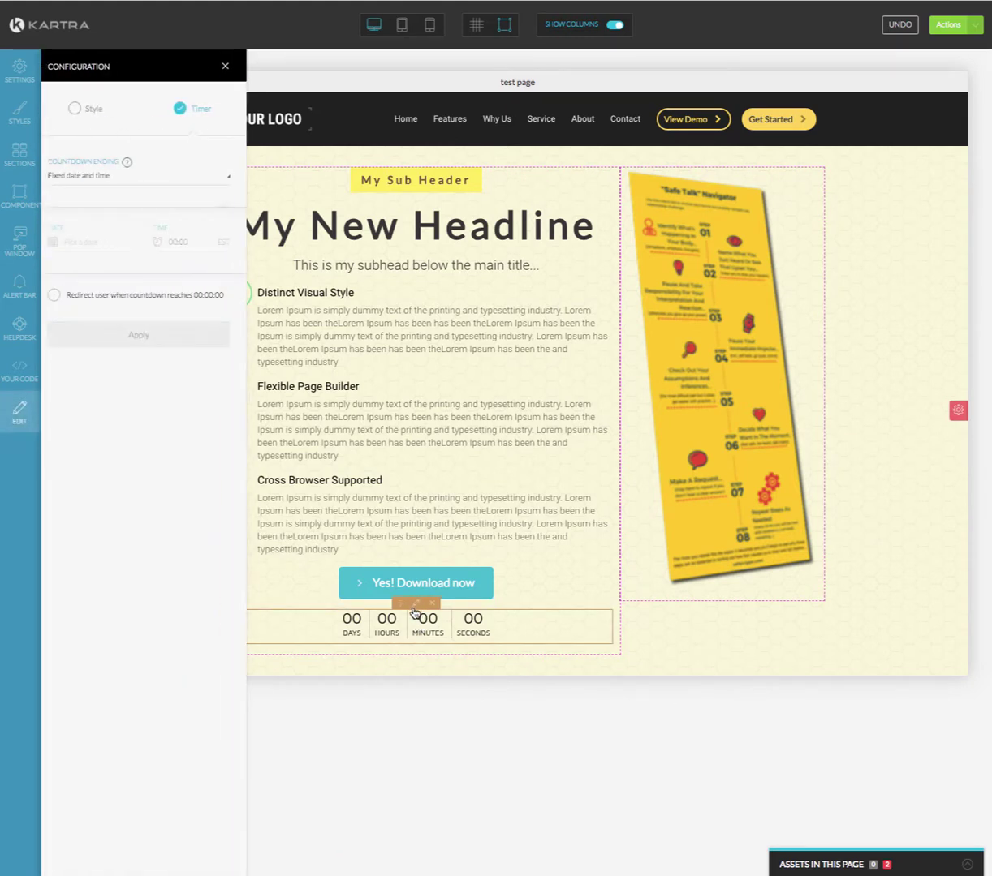
click(81, 175)
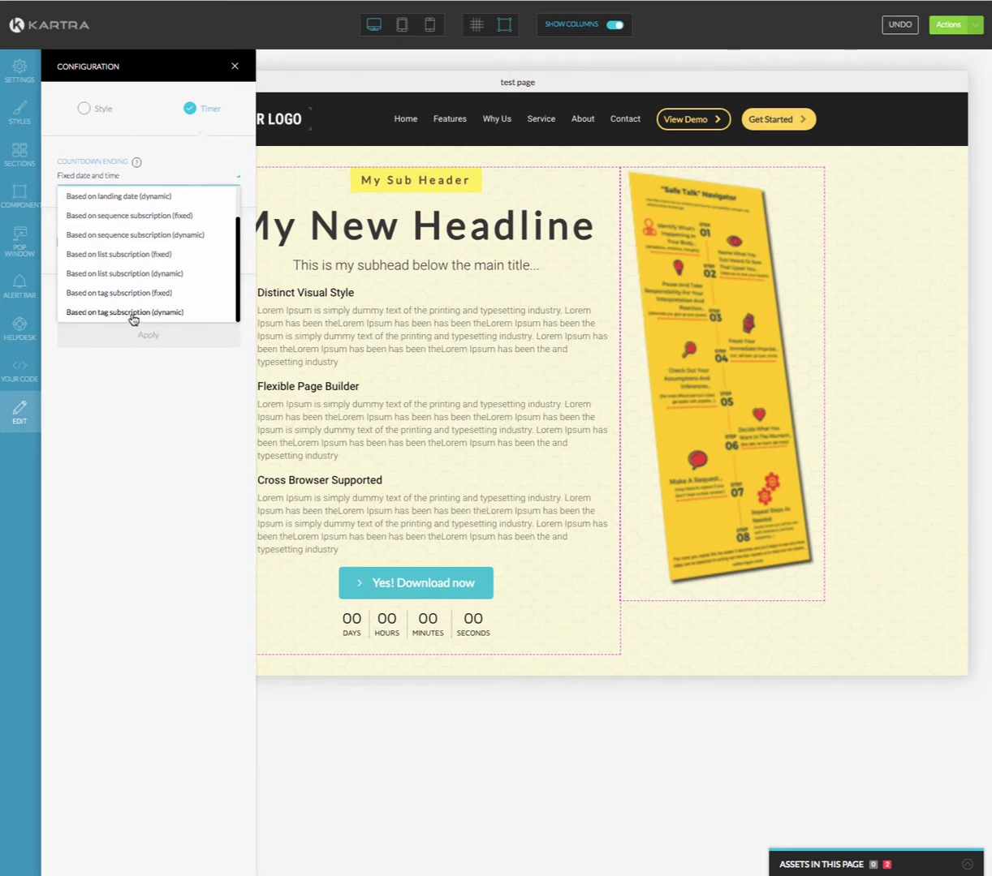
scroll(183, 311, up, 2)
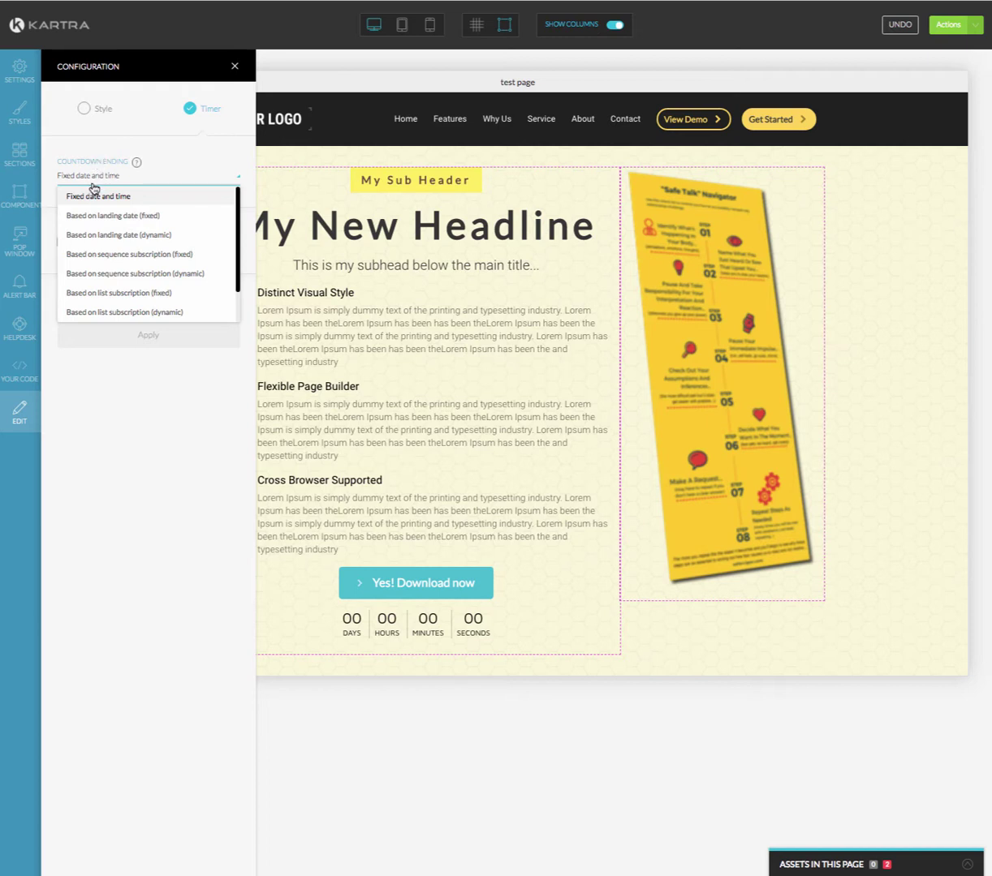
click(106, 234)
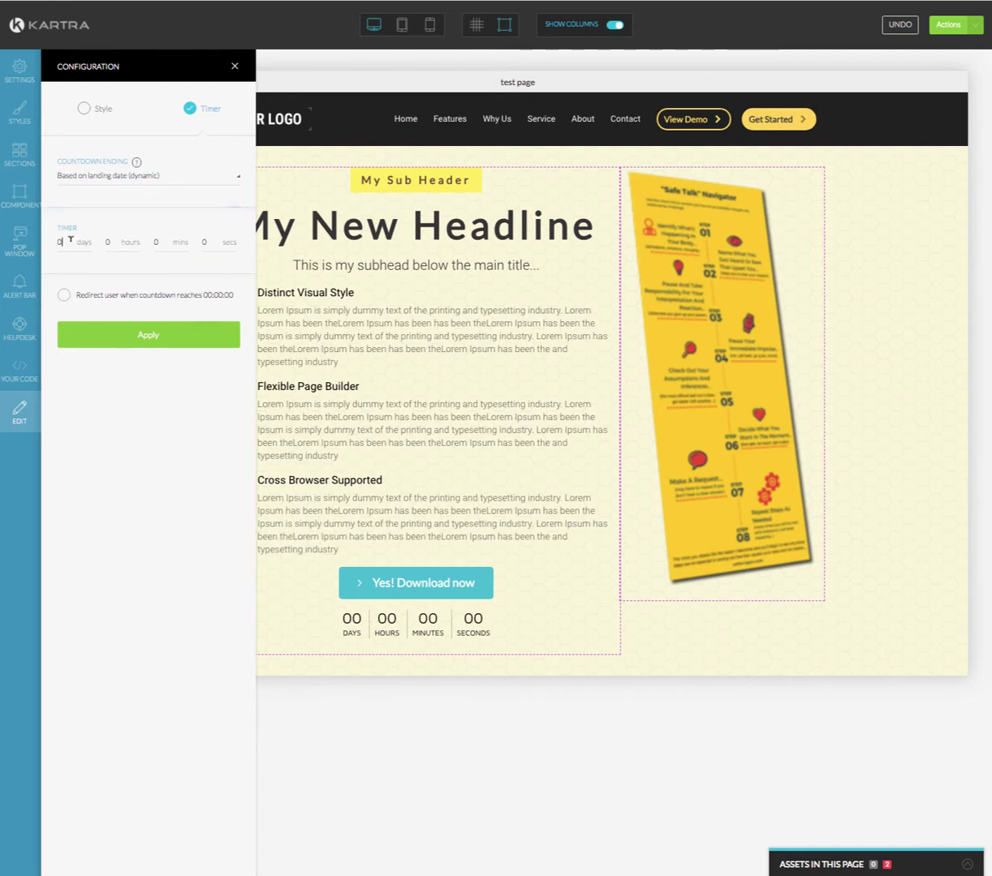
Set the landing-date countdown timer to 5 days and 4 hours
drag(70, 240, 55, 246)
text(3)
double_click(107, 242)
click(146, 335)
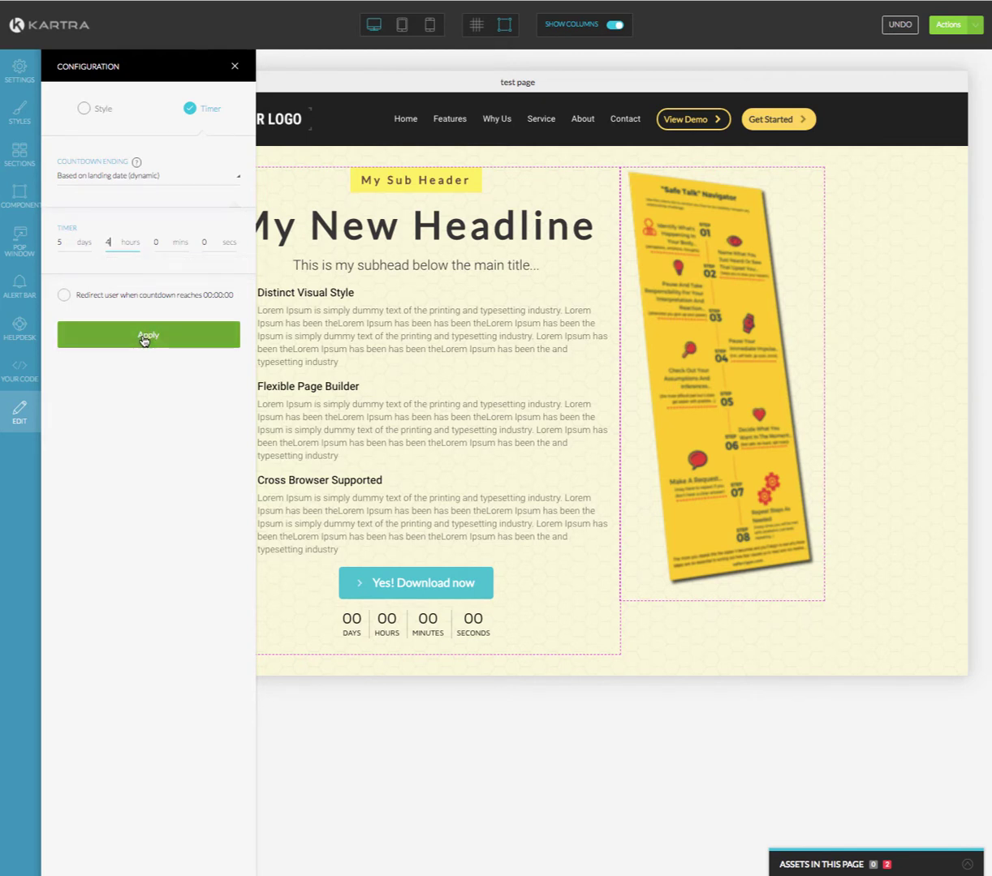
Enable the redirect when the countdown reaches zero, targeting the Kartra page EFC Thank You Intake in category EFC
click(63, 297)
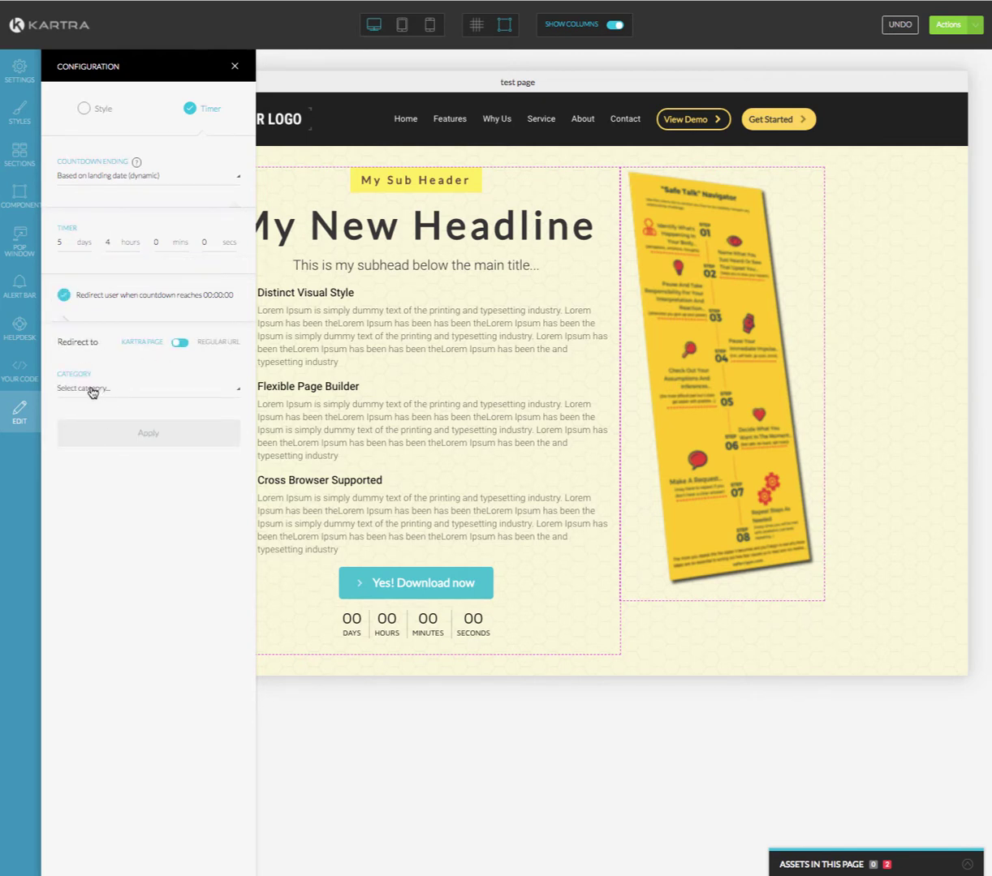
click(177, 343)
click(81, 389)
scroll(105, 466, down, 6)
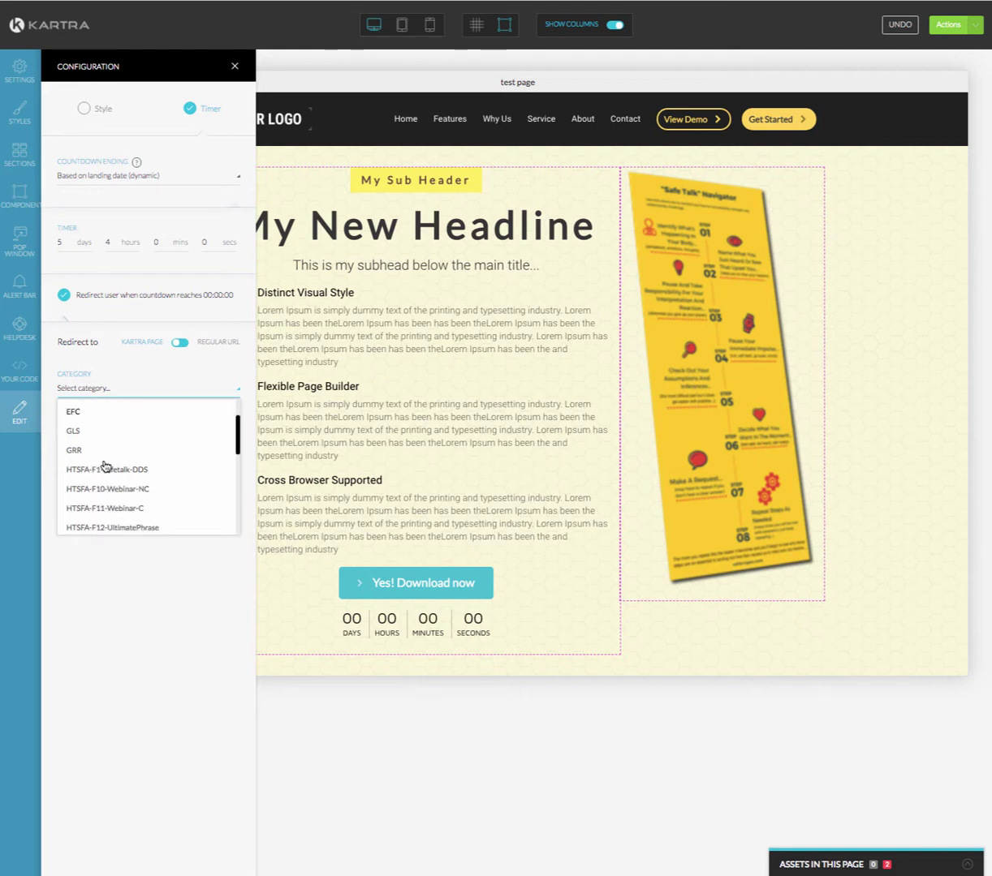
scroll(105, 466, up, 6)
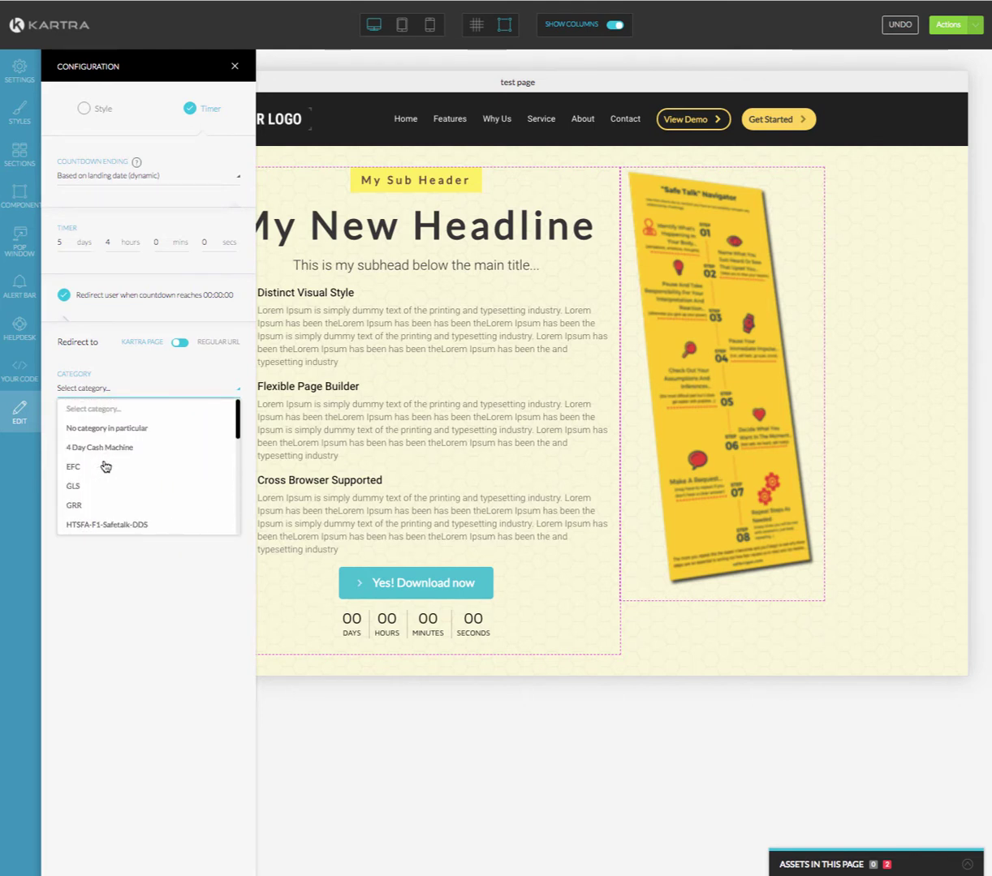
click(107, 376)
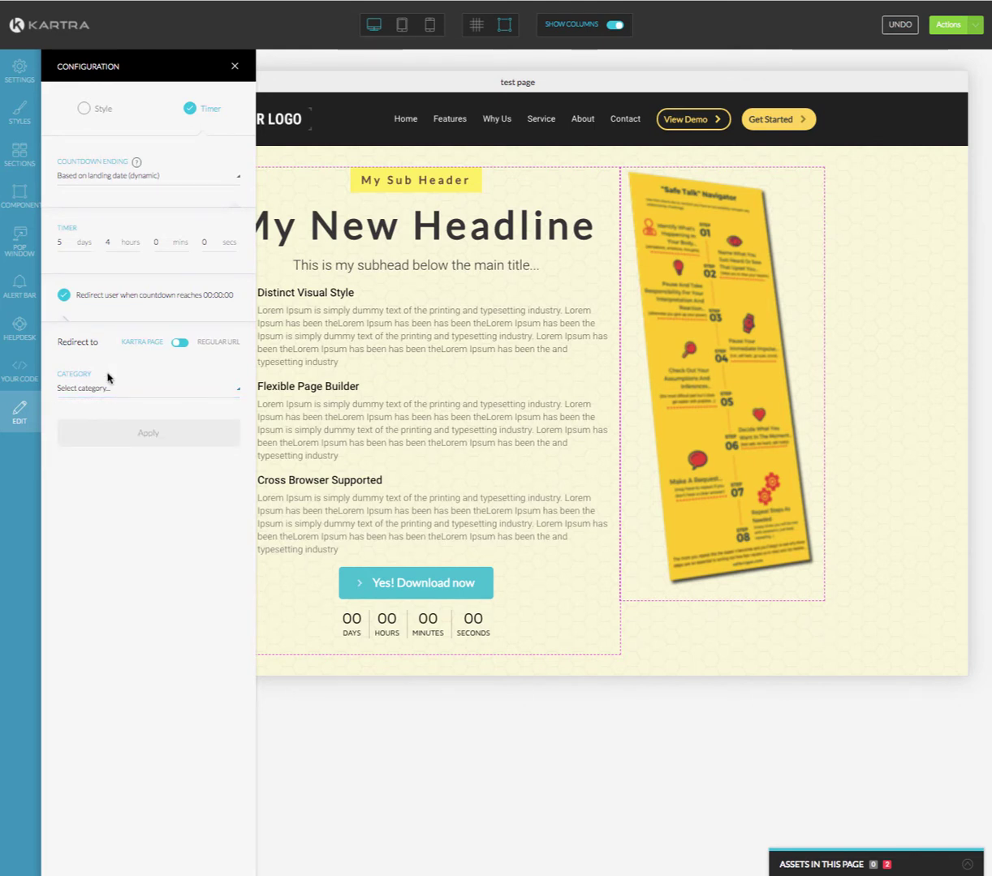
click(85, 387)
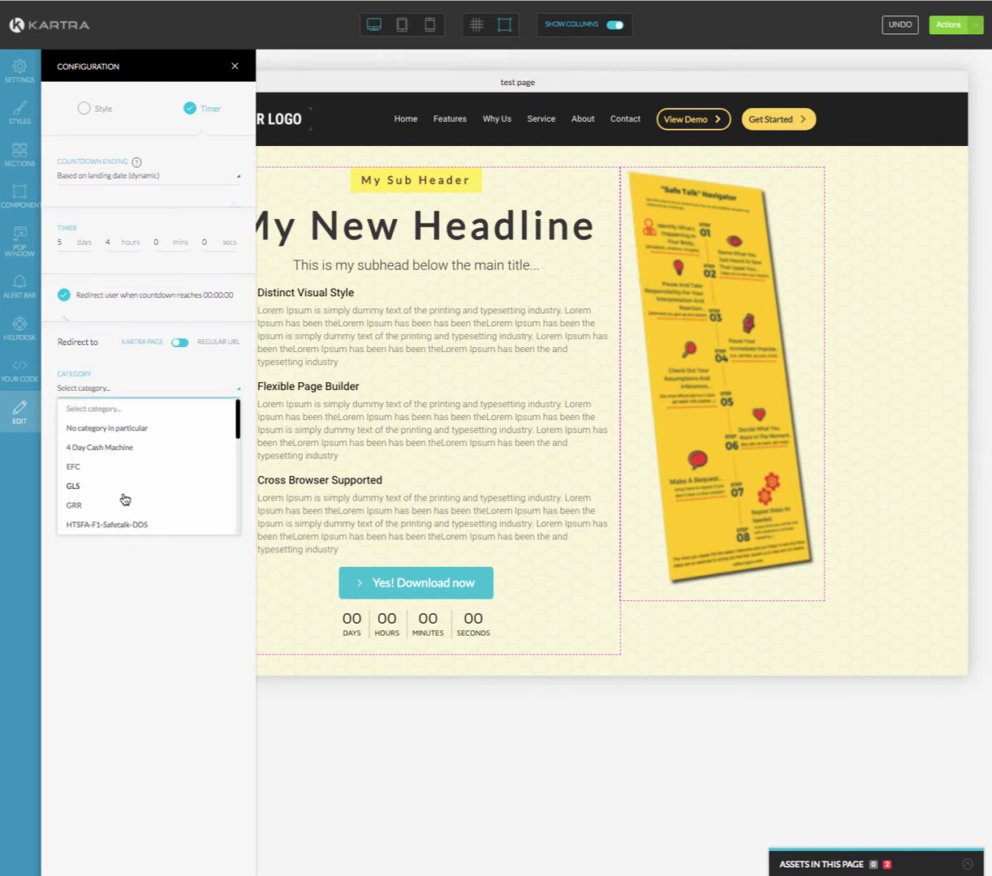
click(77, 469)
click(83, 439)
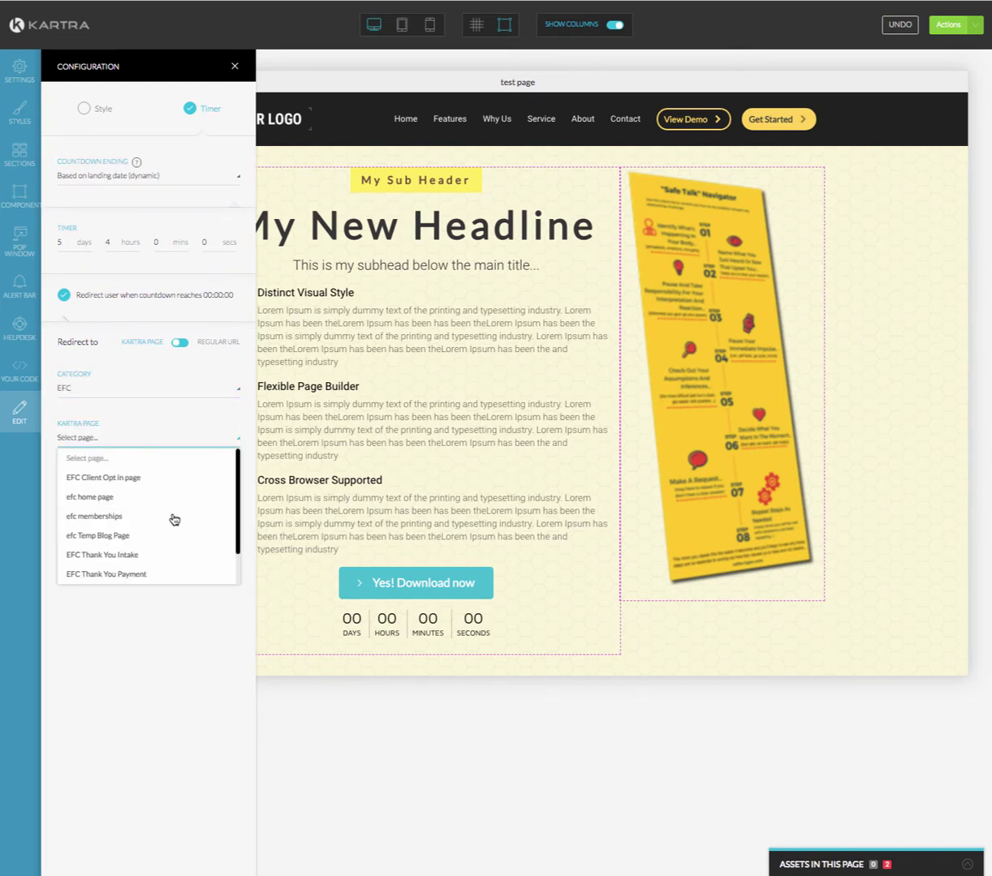
scroll(122, 528, down, 1)
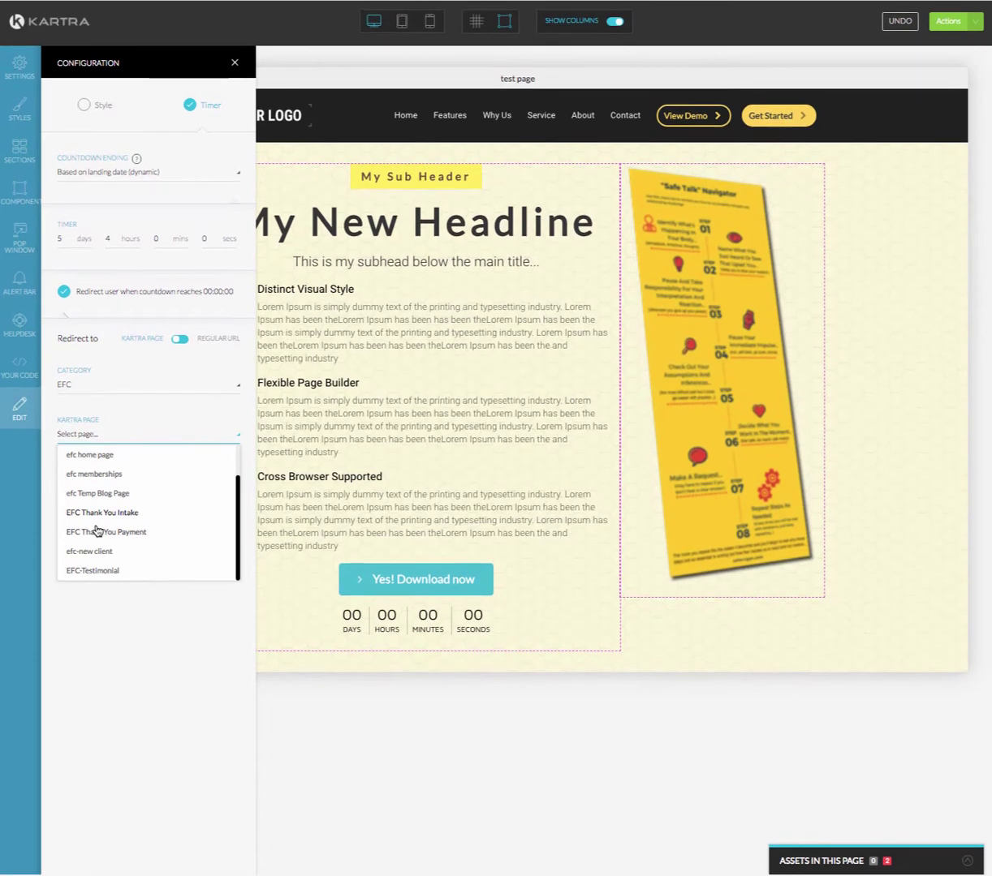
click(95, 515)
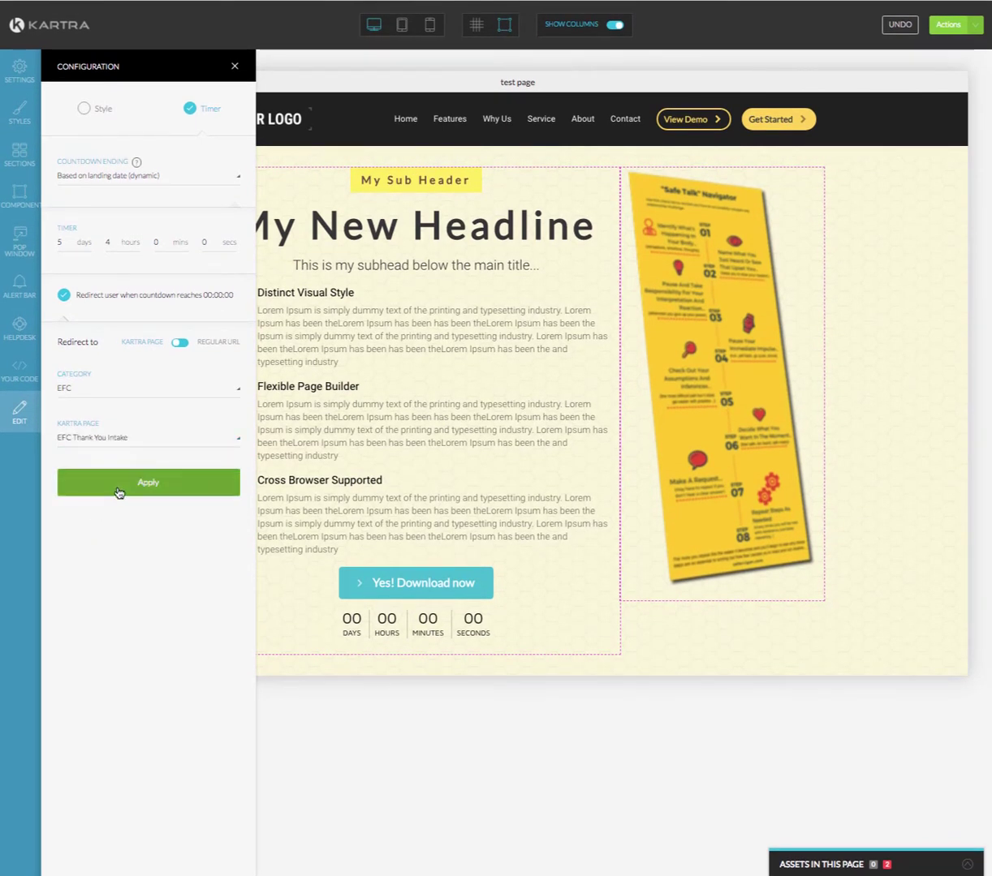
Change the countdown's redirect target to category HTSFA-F2-Safetalk and page HTSFA-F2-TY-Safetalk
click(100, 443)
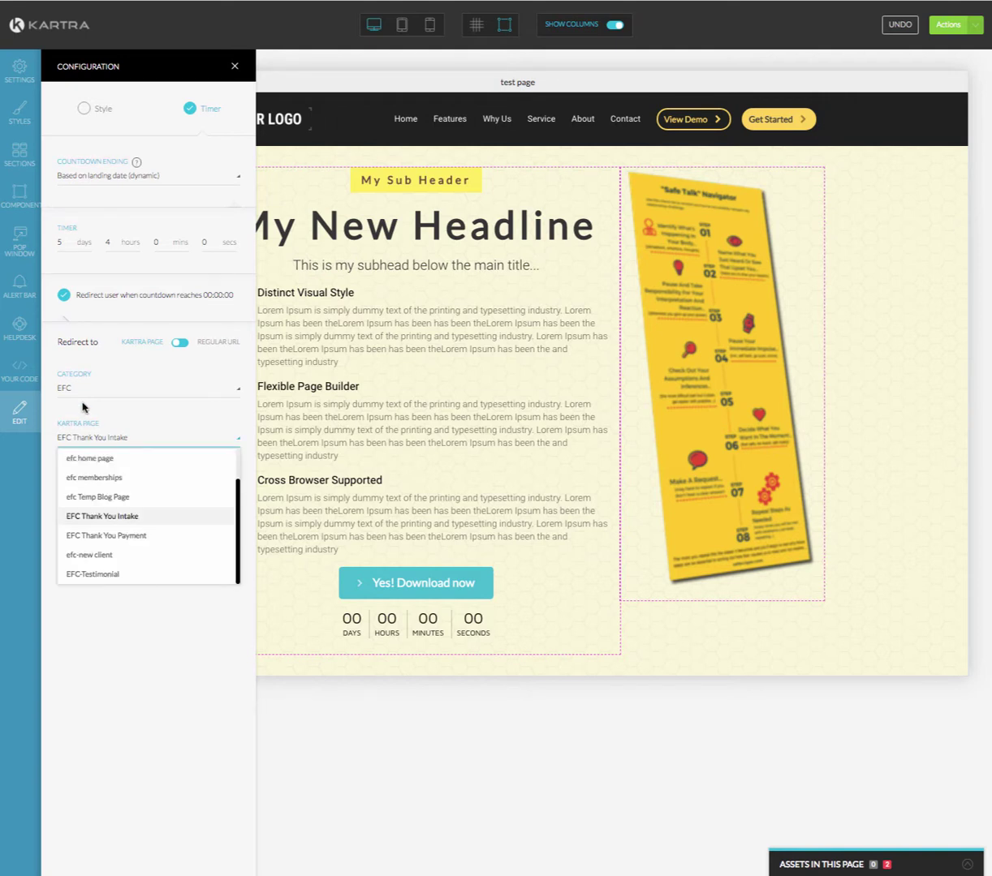
click(66, 386)
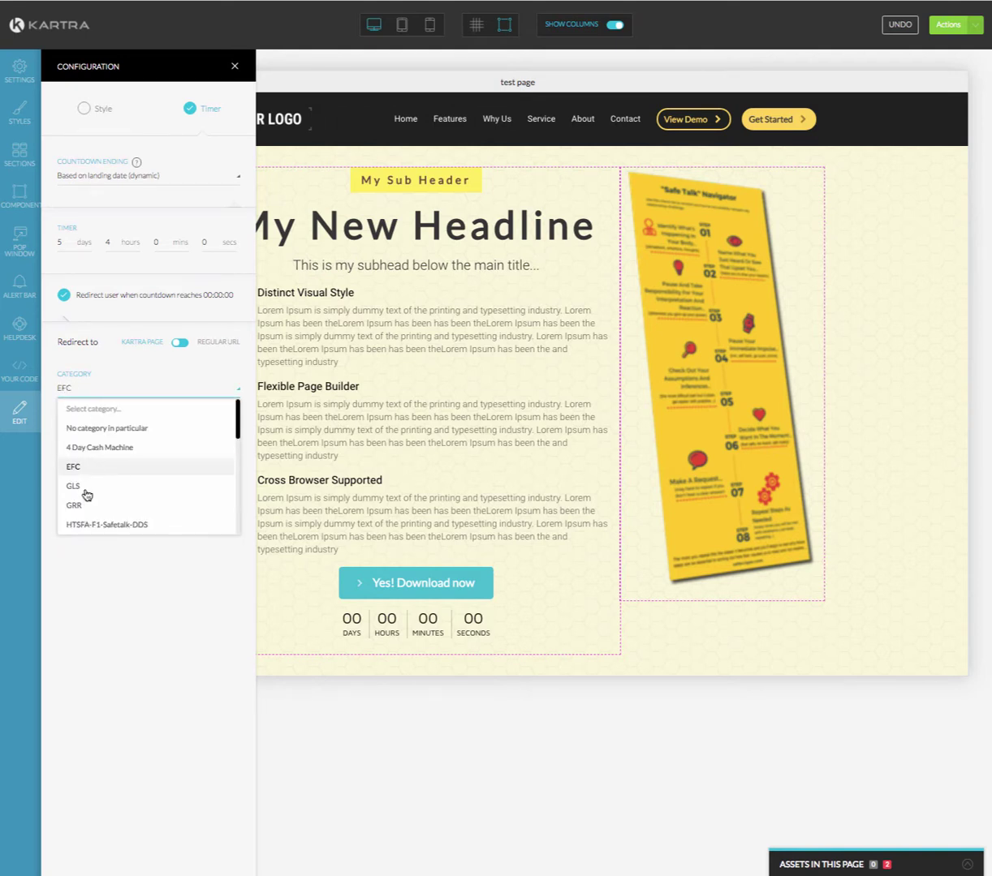
scroll(82, 515, down, 3)
scroll(82, 517, down, 2)
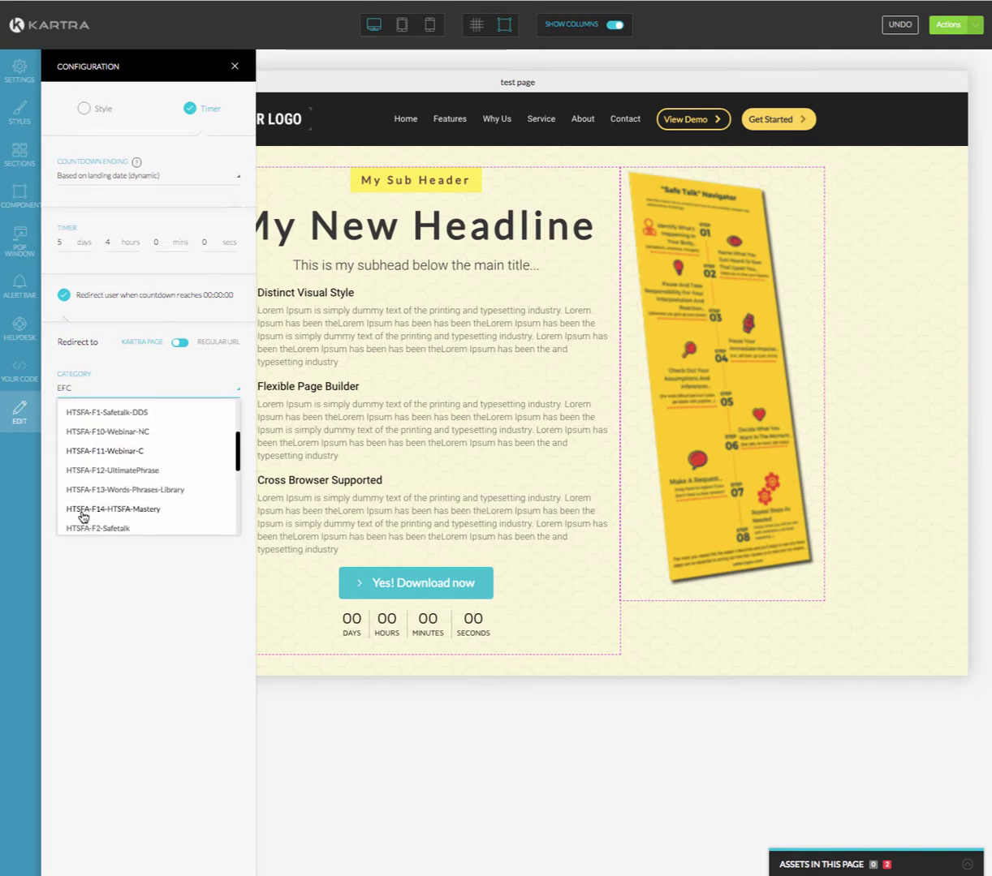
click(85, 487)
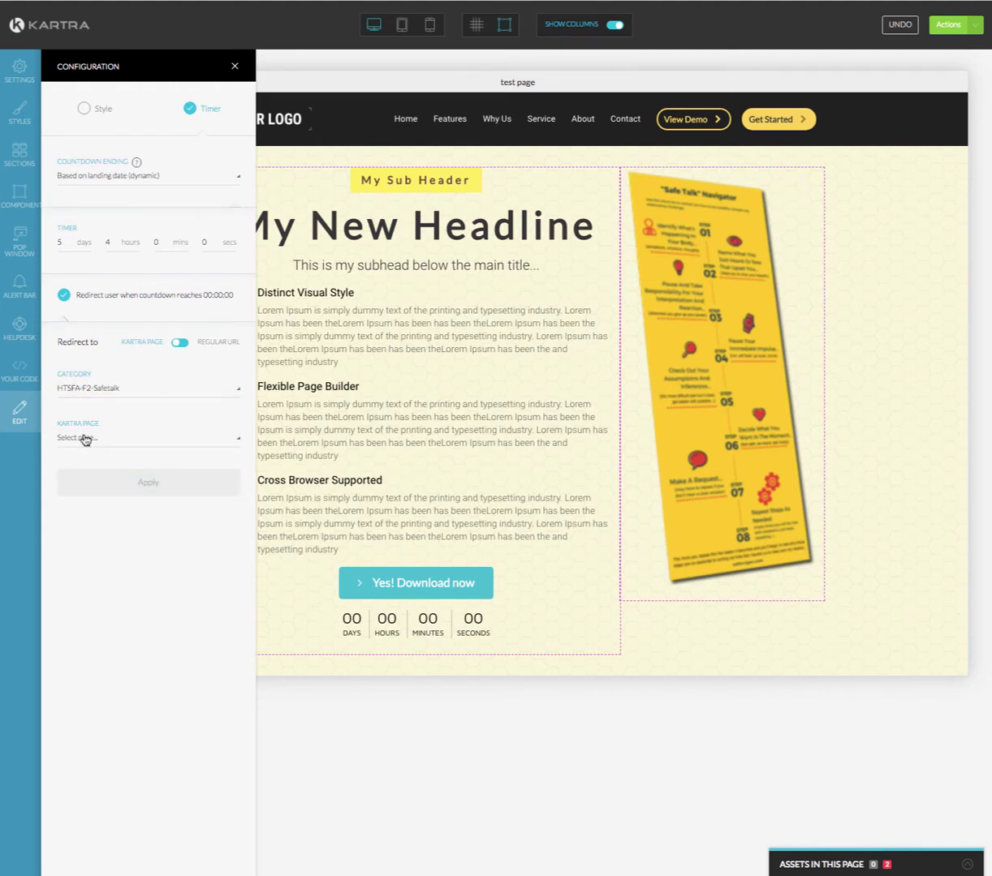
click(84, 438)
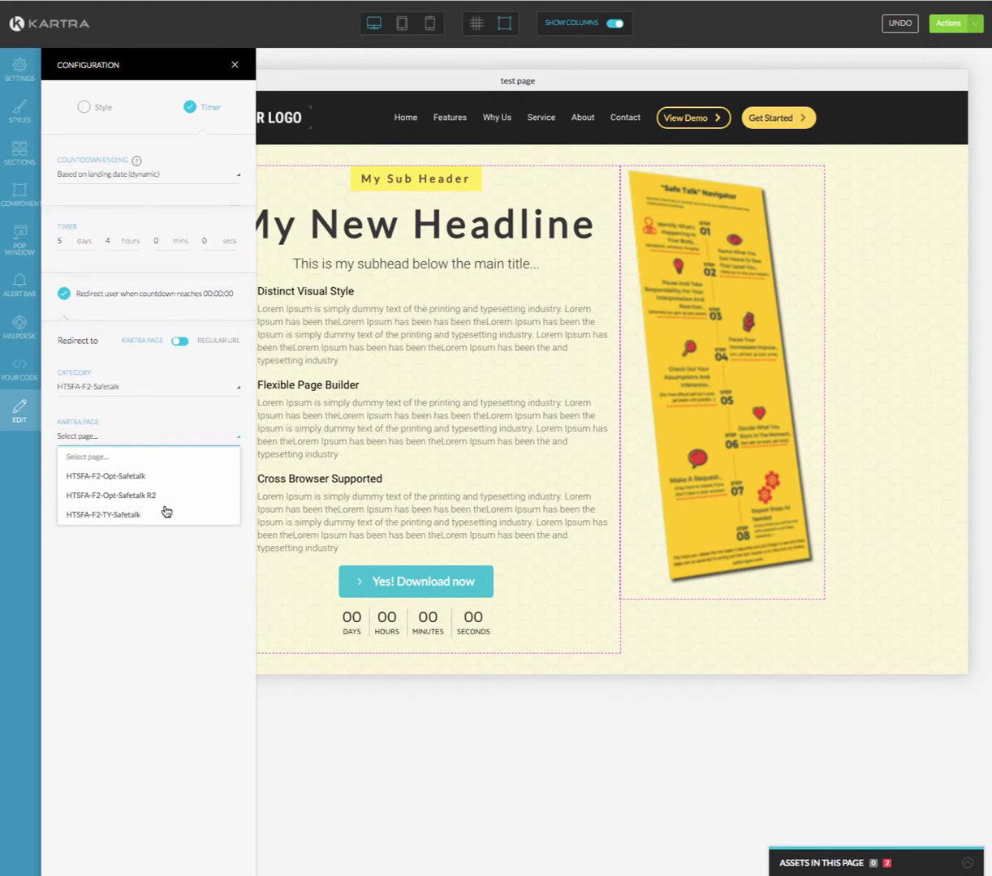
click(123, 519)
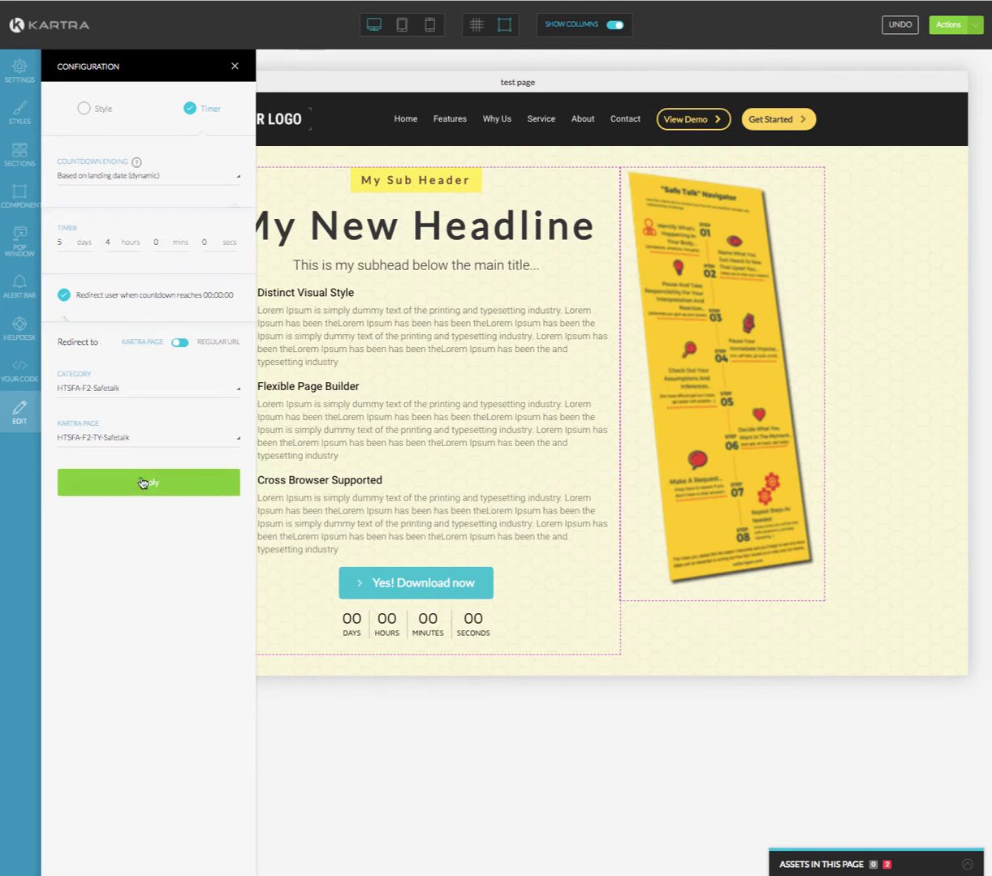
Turn off the countdown's redirect and view its margin settings, closing the configuration without applying
click(65, 295)
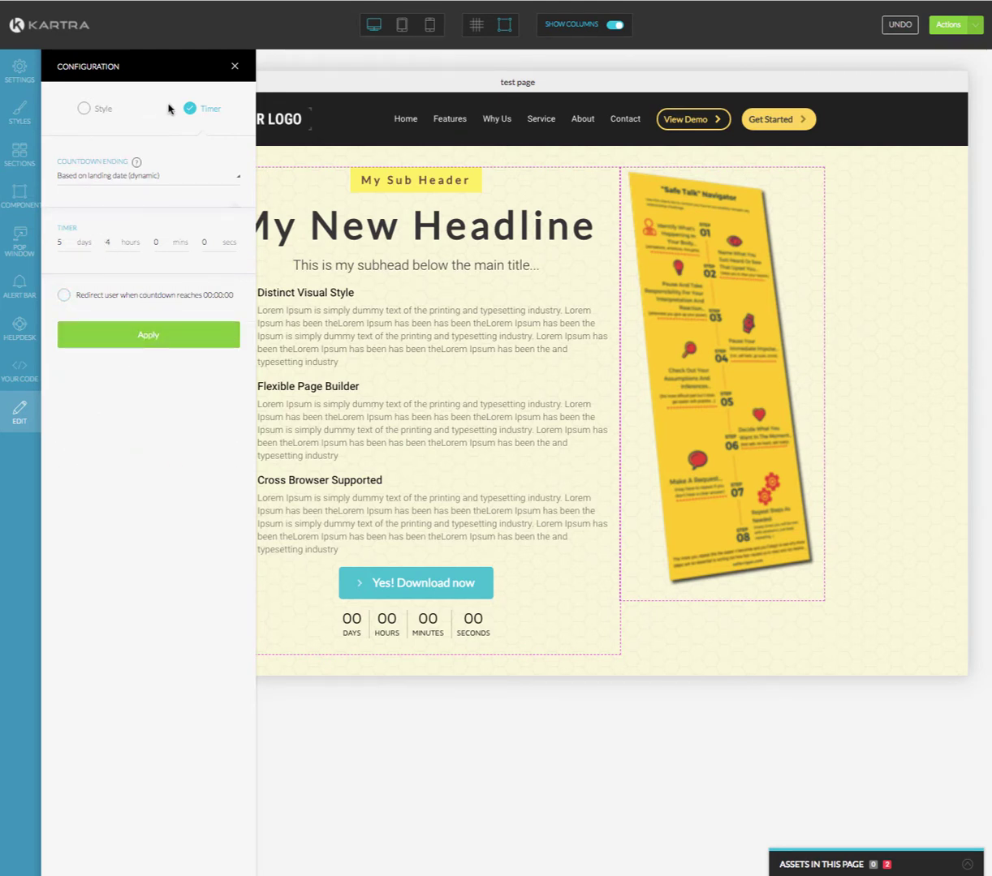
click(84, 110)
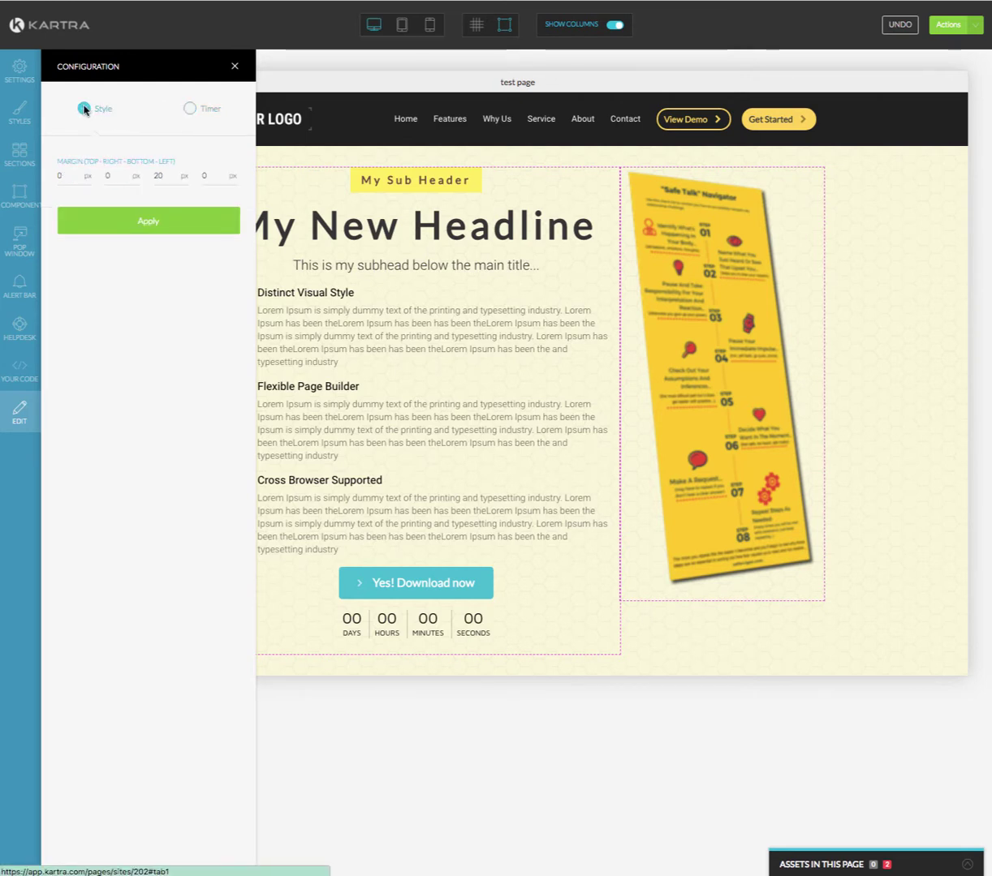
click(235, 70)
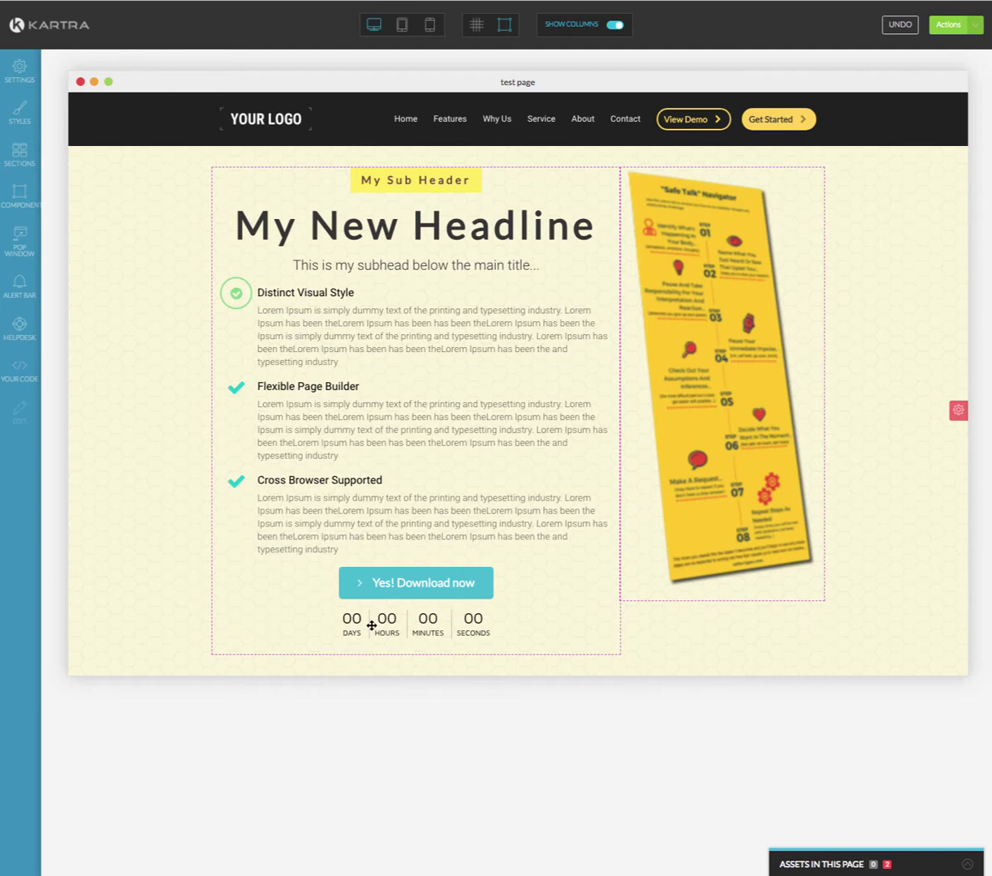
Reopen the countdown's timer configuration and enable the redirect to a Kartra page in category HTSFA-F2-Safetalk
mouse_move(376, 631)
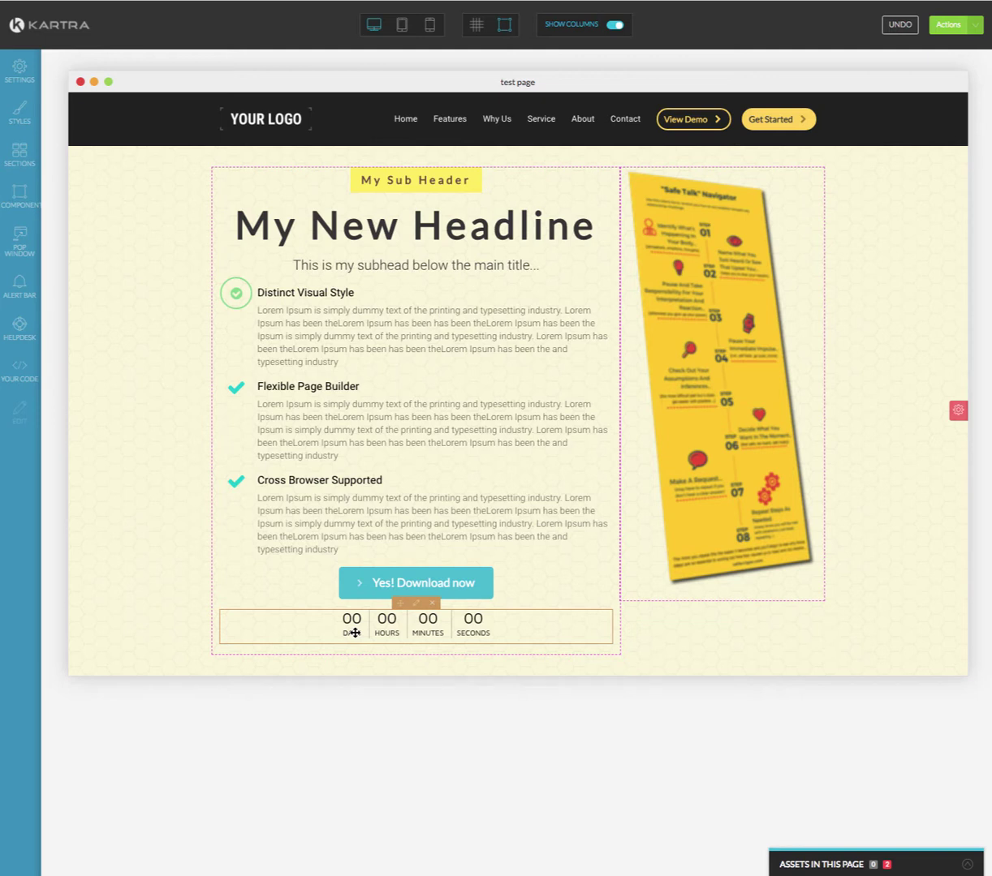
click(417, 609)
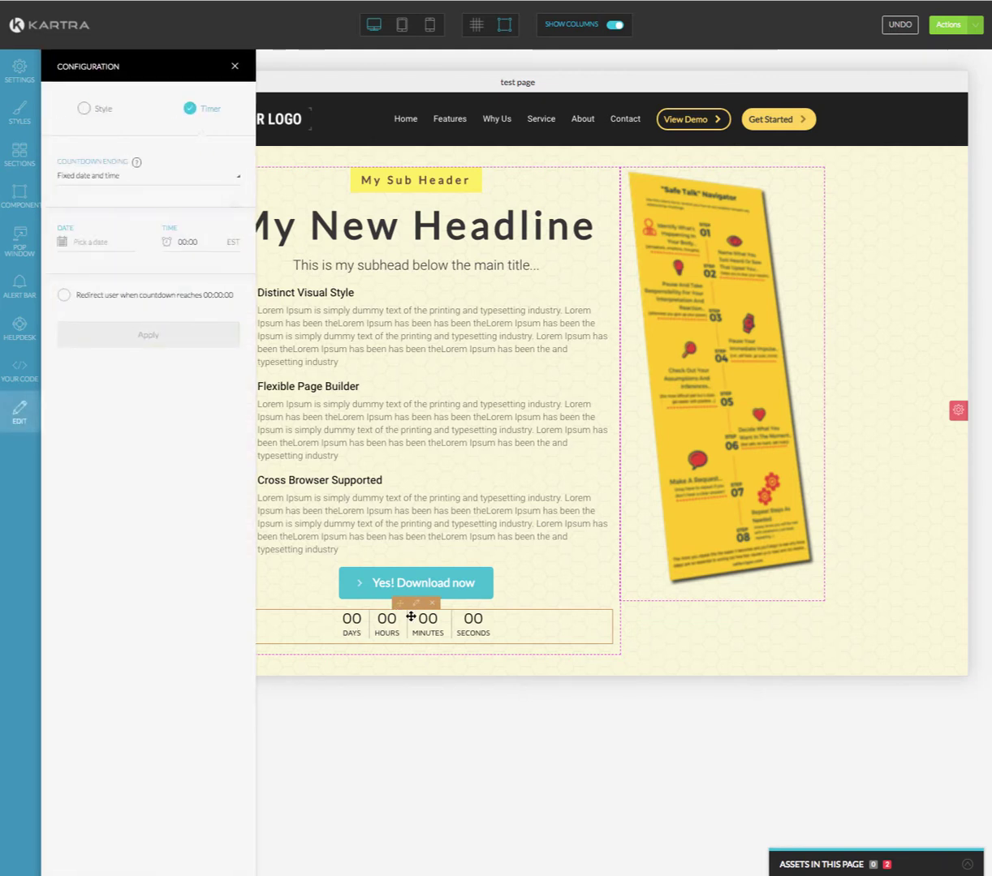
click(64, 296)
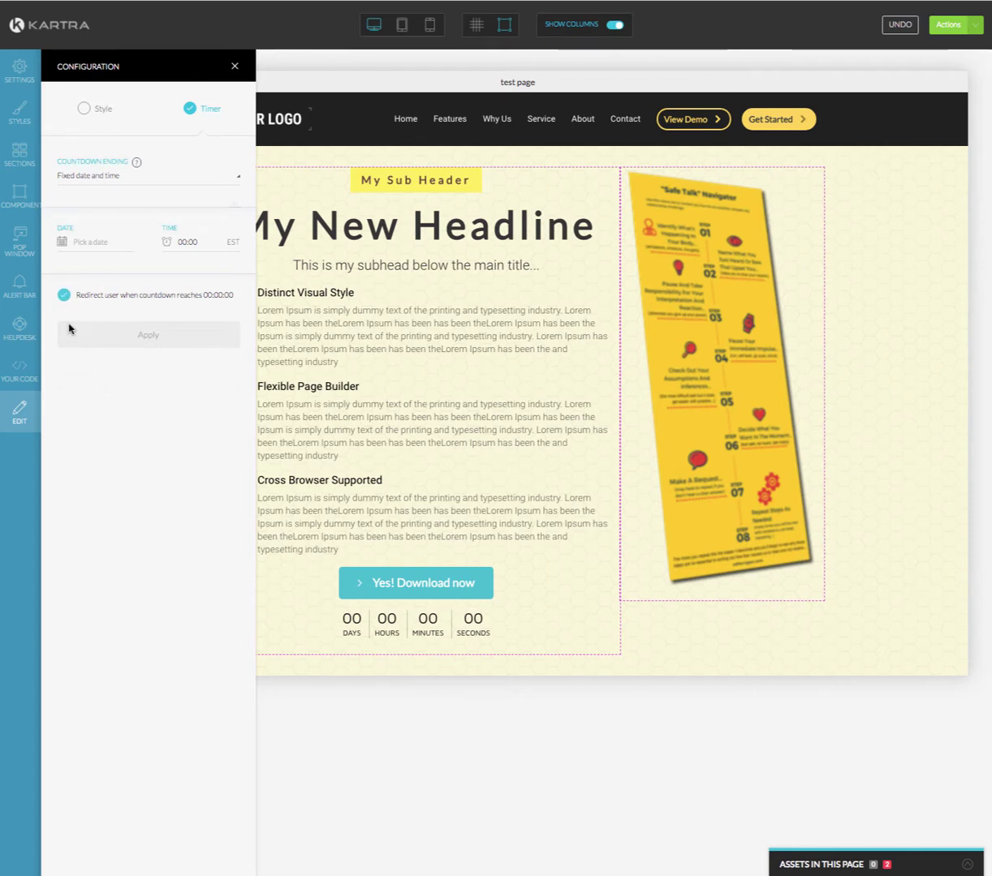
click(86, 390)
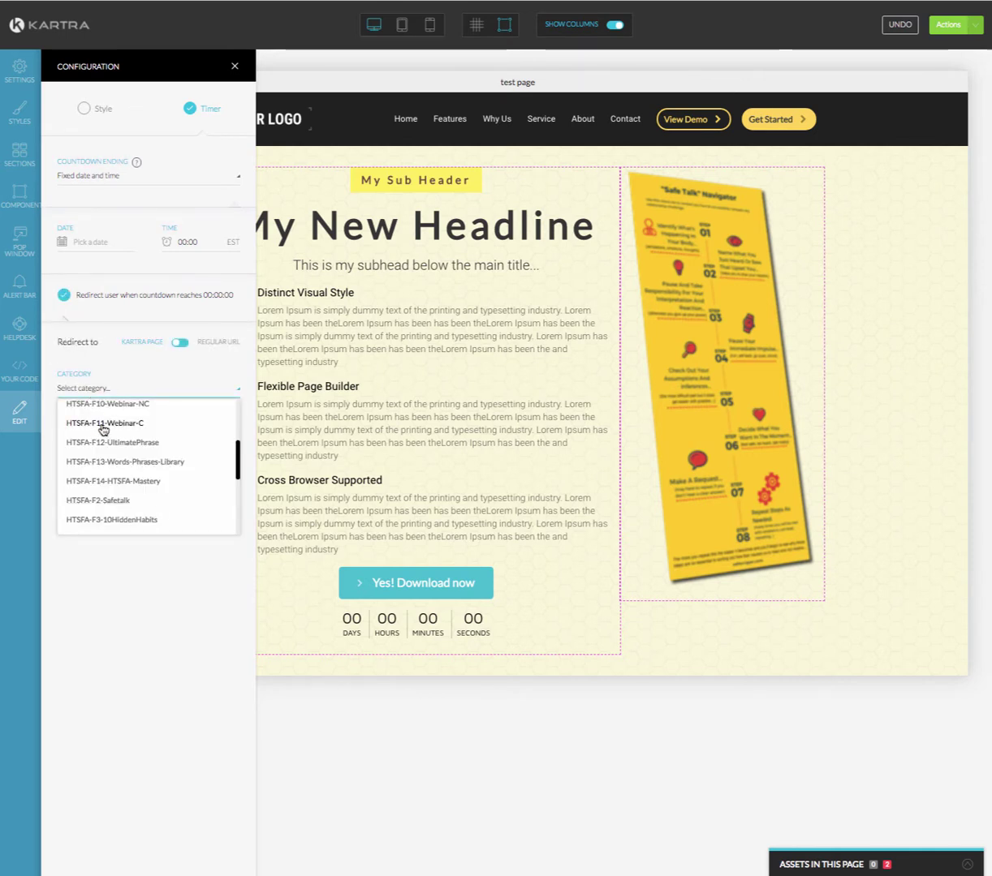
click(78, 499)
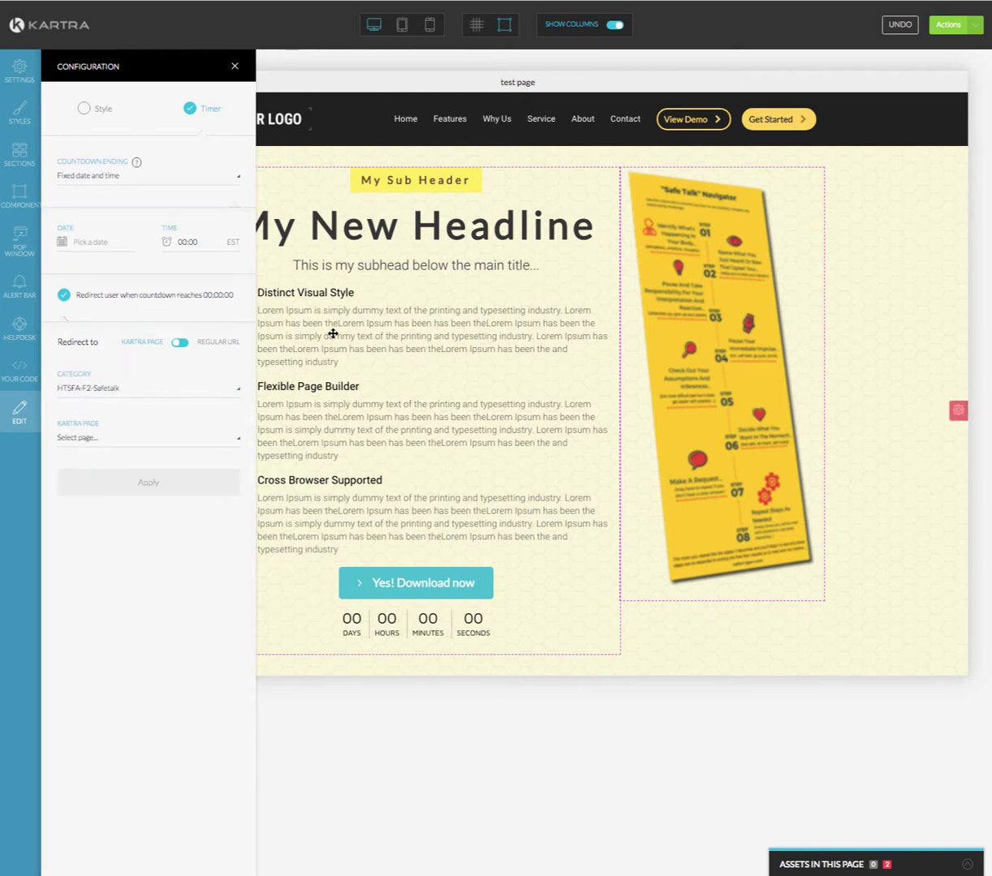
Switch the redirect category to HTSFA-F14-HTSFA-Mastery and view its available pages
click(95, 390)
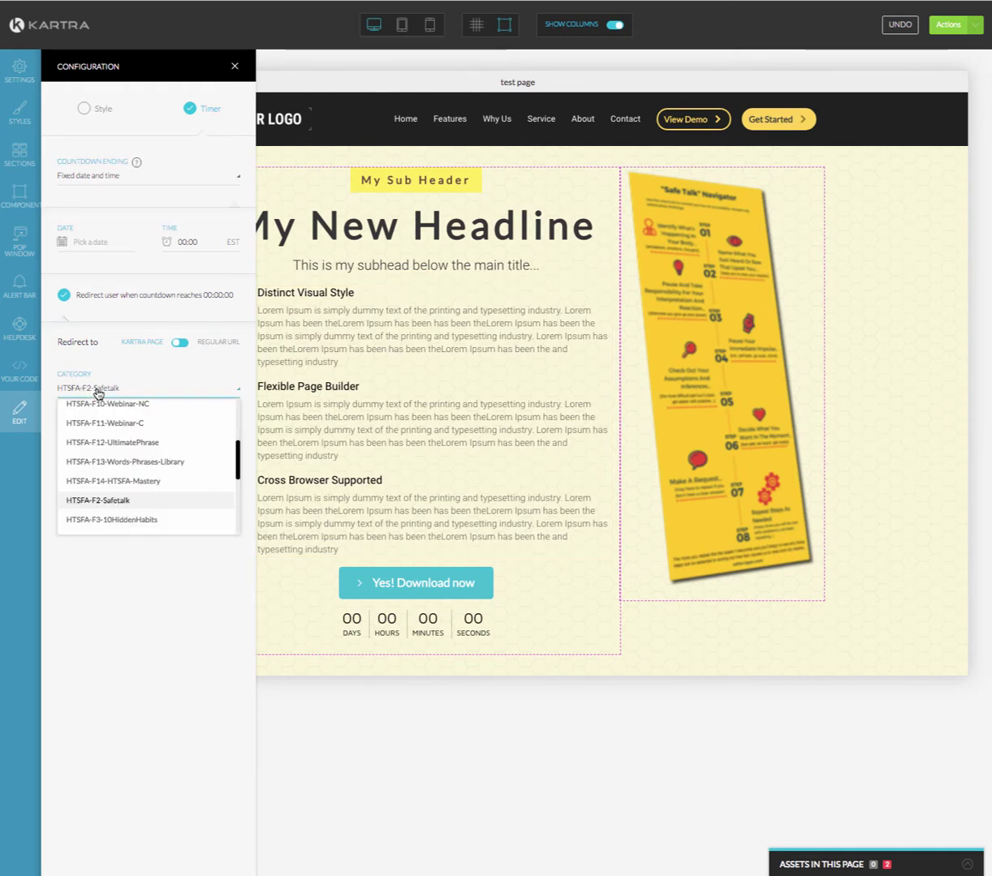
click(120, 482)
click(84, 439)
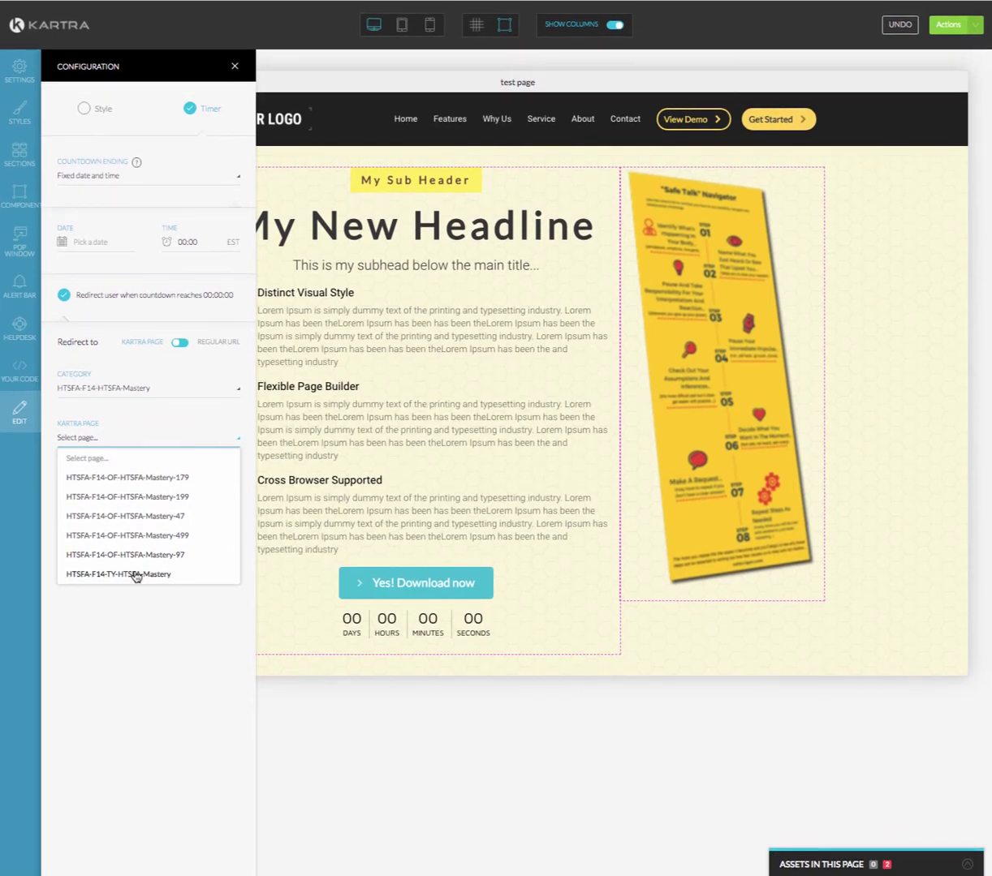
Switch the countdown's redirect category to HTSFA-F1-Safetalk-DDS and view its available pages
click(100, 391)
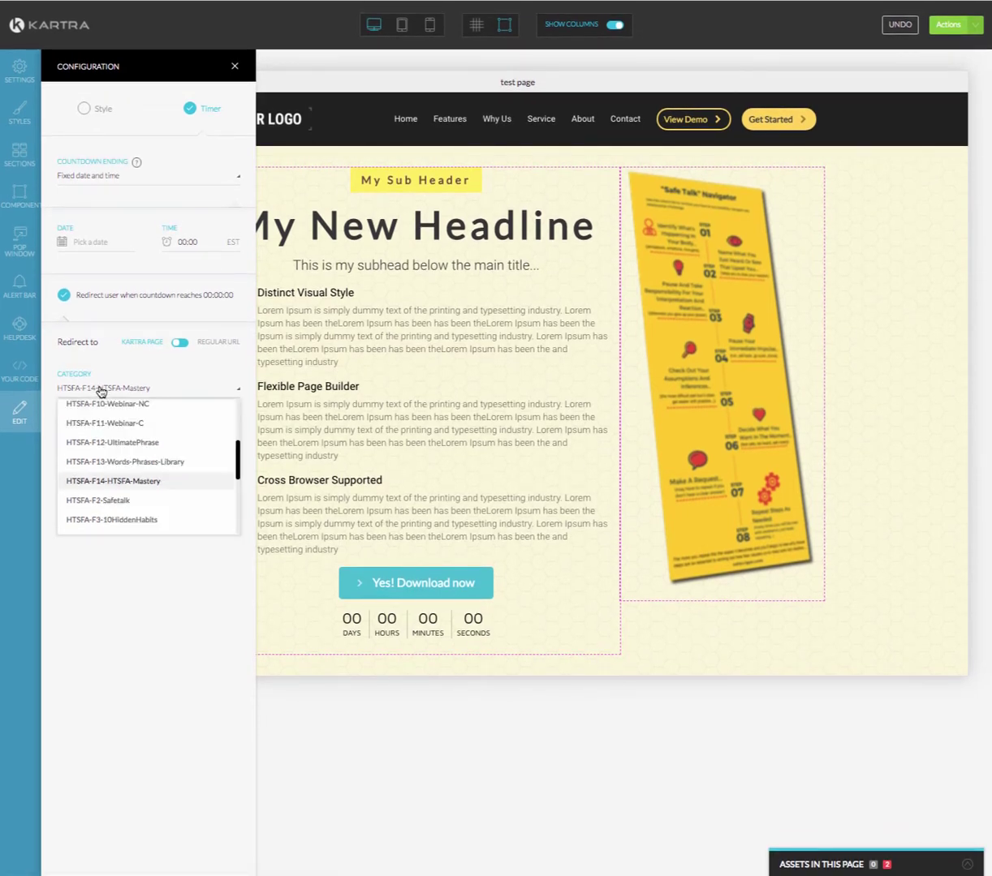
scroll(134, 468, down, 3)
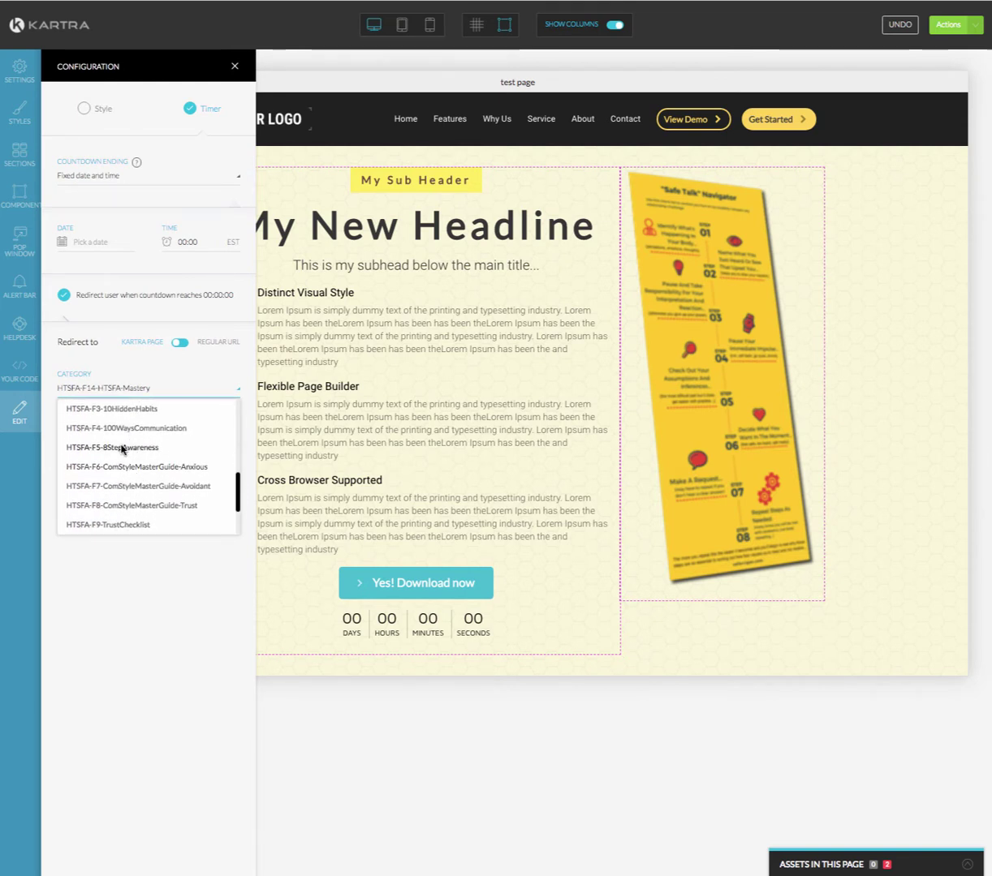
scroll(121, 451, up, 4)
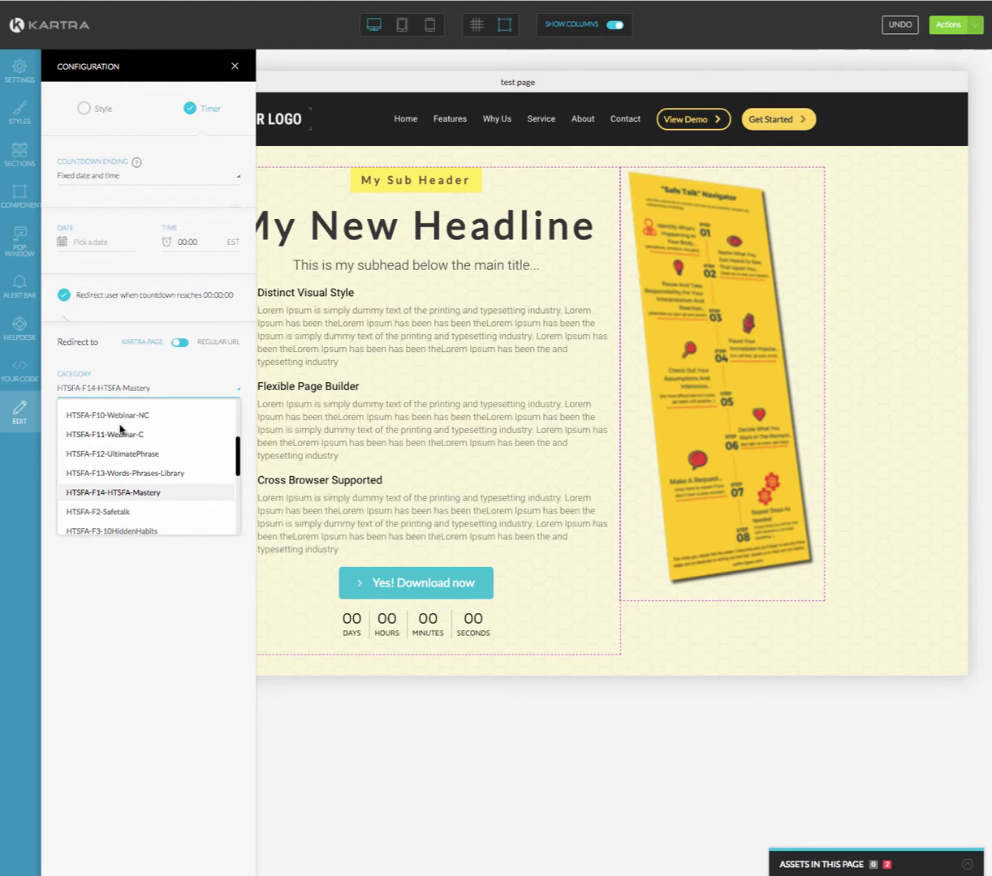
scroll(121, 447, up, 1)
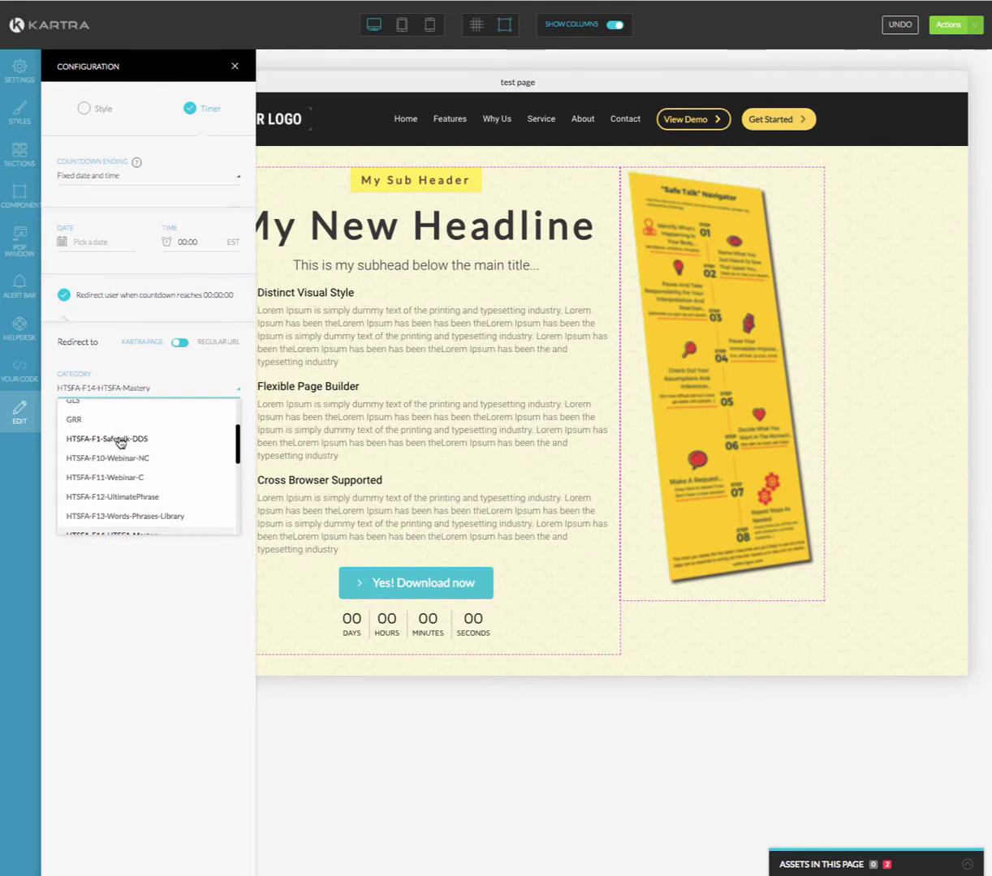
click(119, 442)
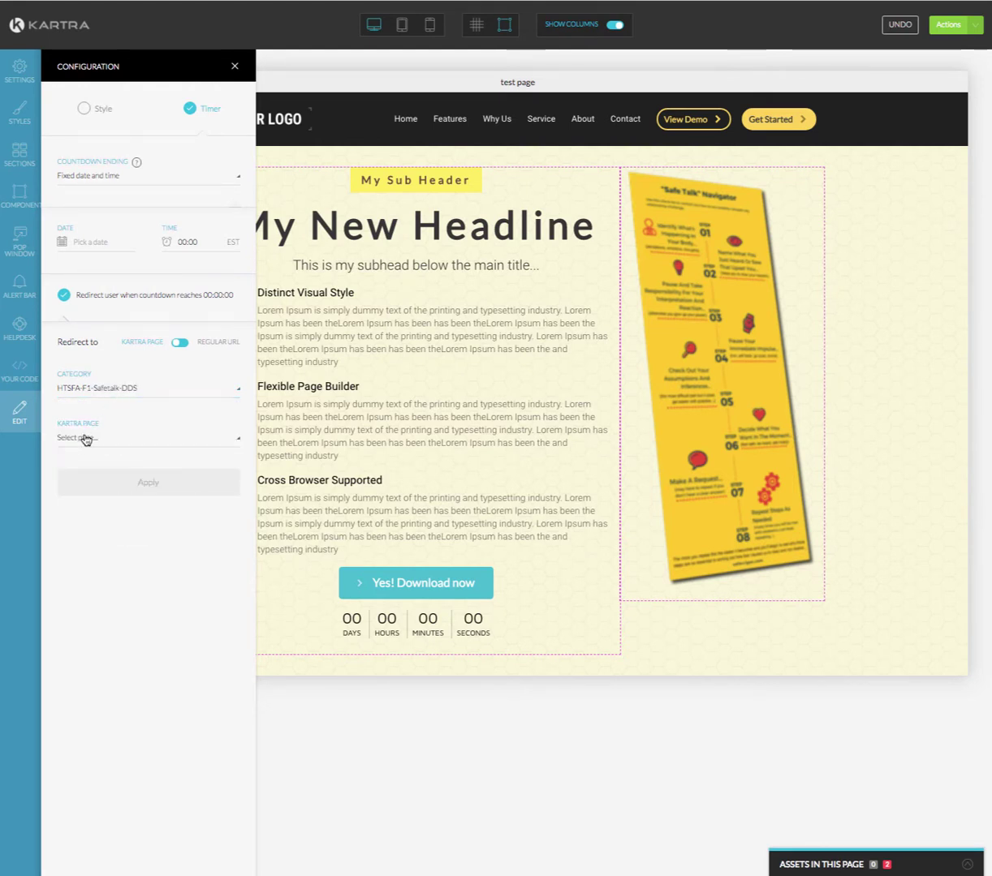
click(85, 439)
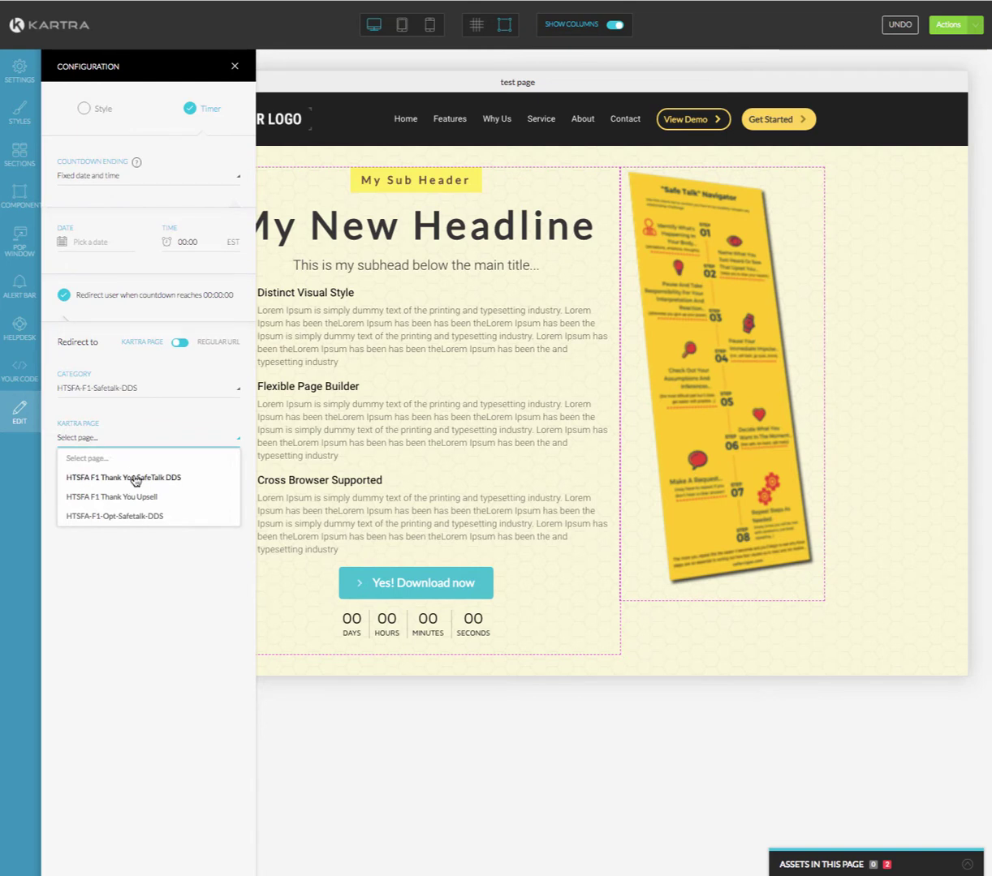
Change the redirect category back to HTSFA-F2-Safetalk and view its pages without selecting one
click(109, 392)
scroll(116, 473, down, 4)
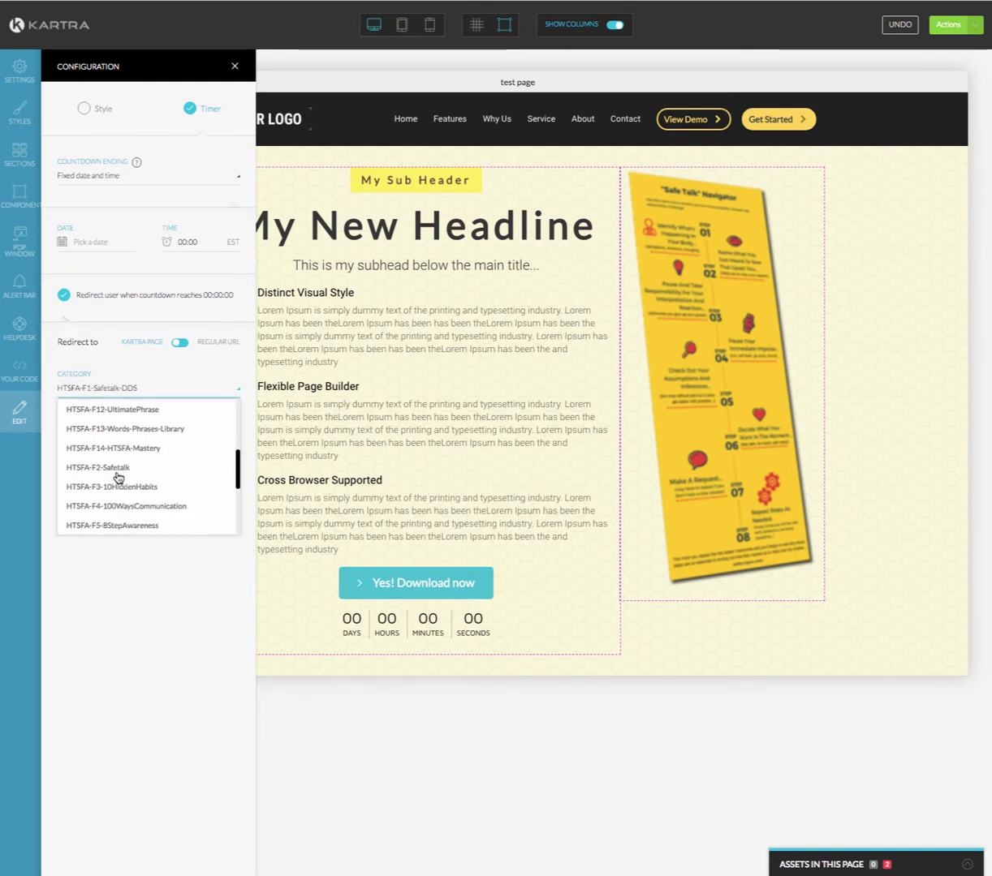
click(113, 467)
click(85, 439)
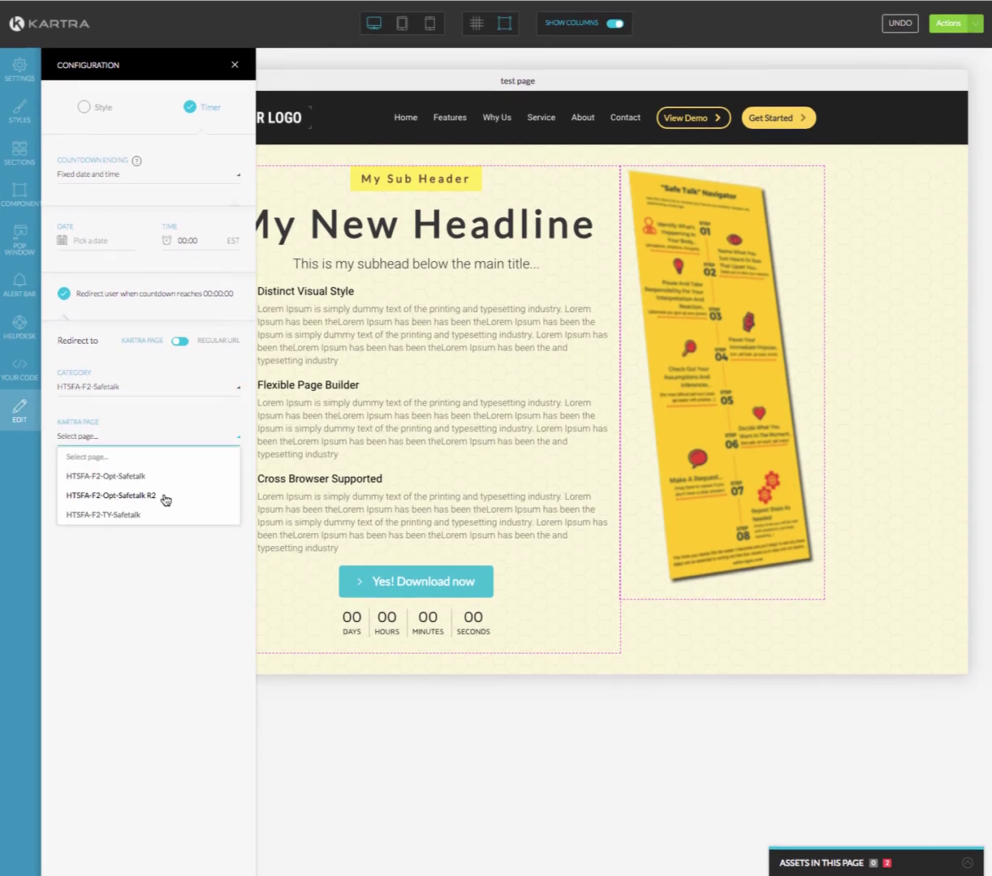
click(91, 436)
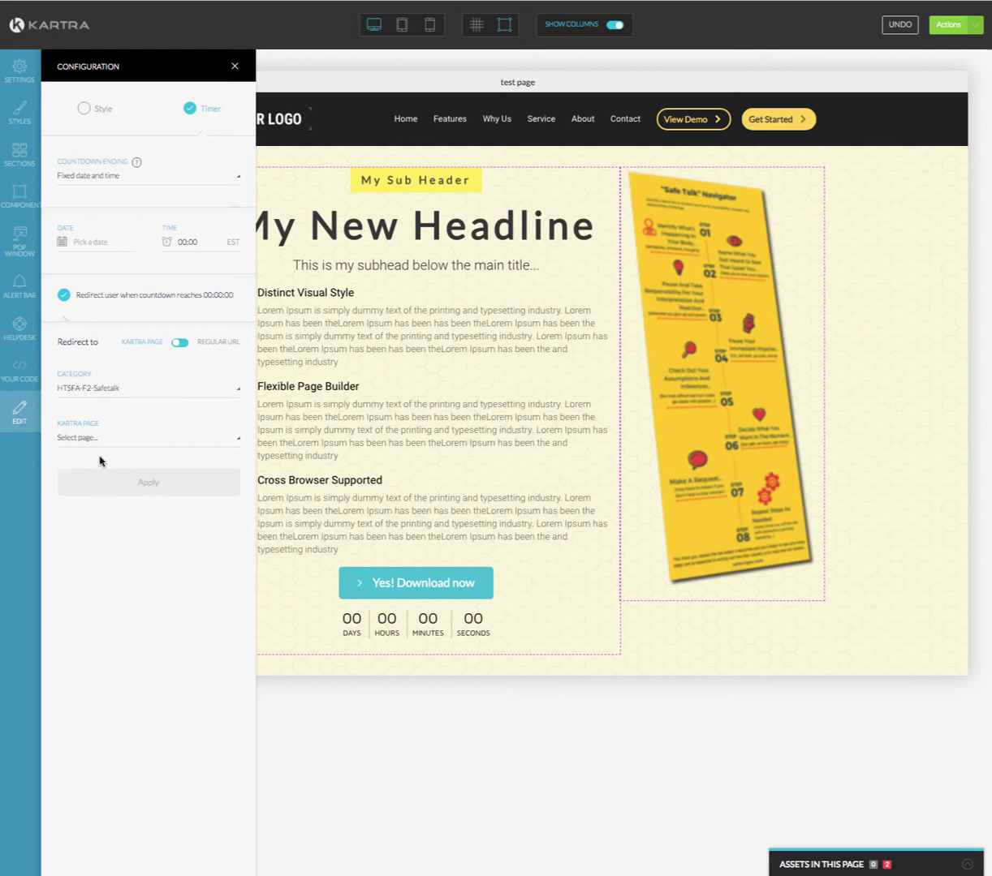
Browse the available redirect categories for the countdown and close its configuration without applying
click(98, 393)
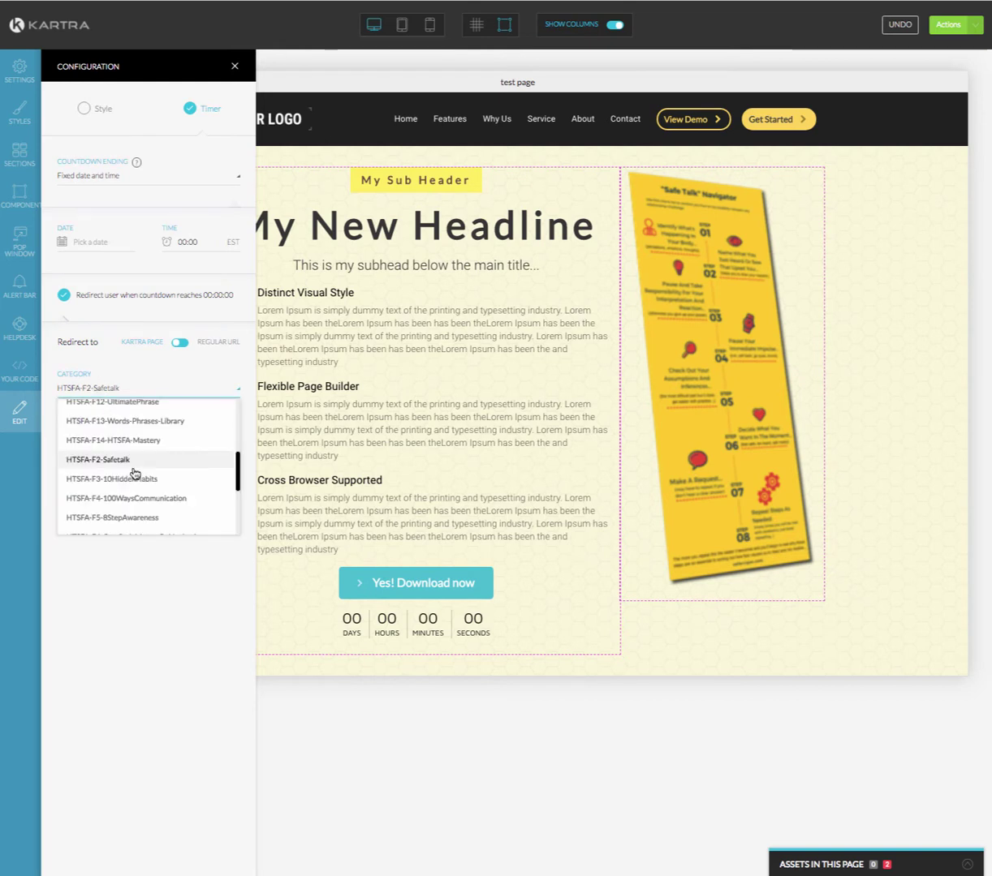
scroll(123, 499, down, 1)
scroll(123, 501, down, 3)
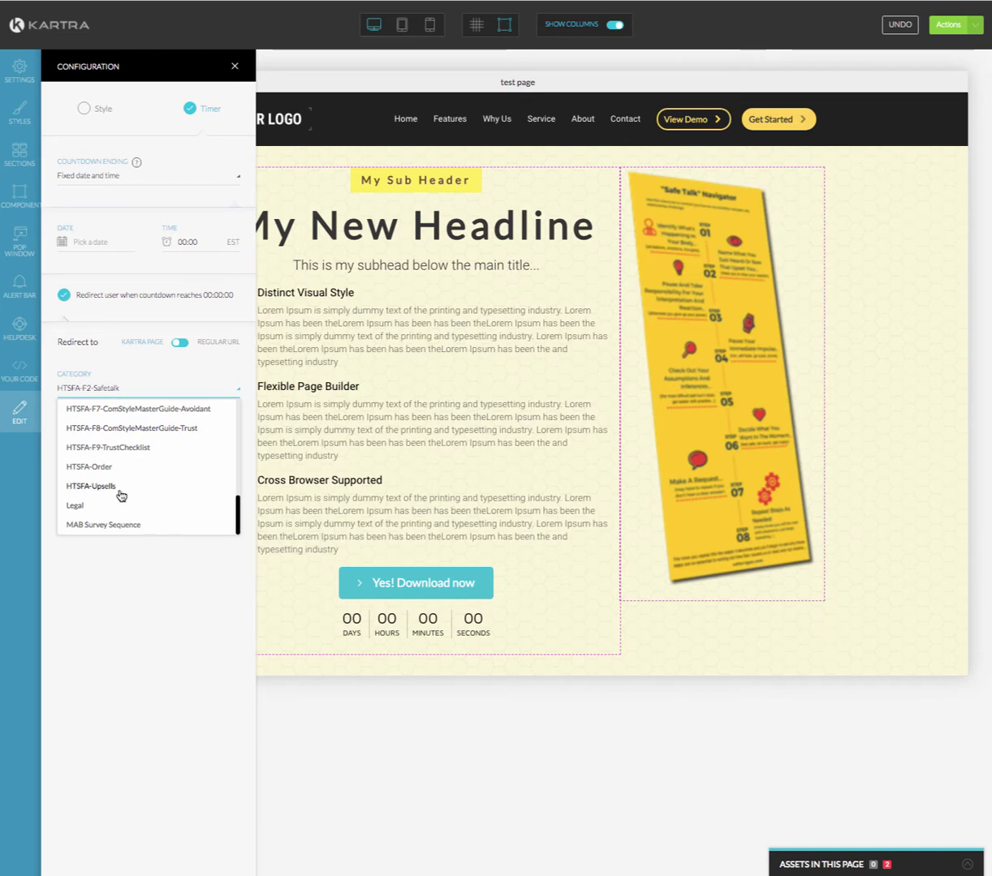
scroll(121, 499, up, 3)
scroll(122, 497, up, 4)
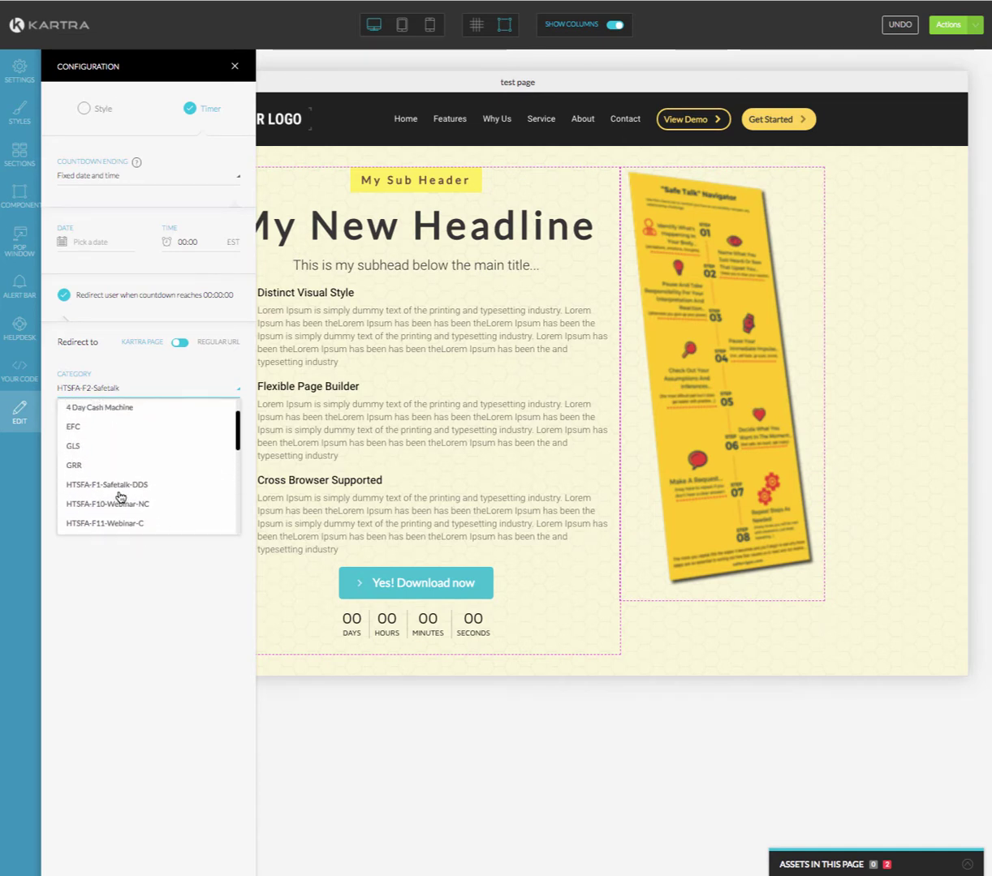
click(118, 395)
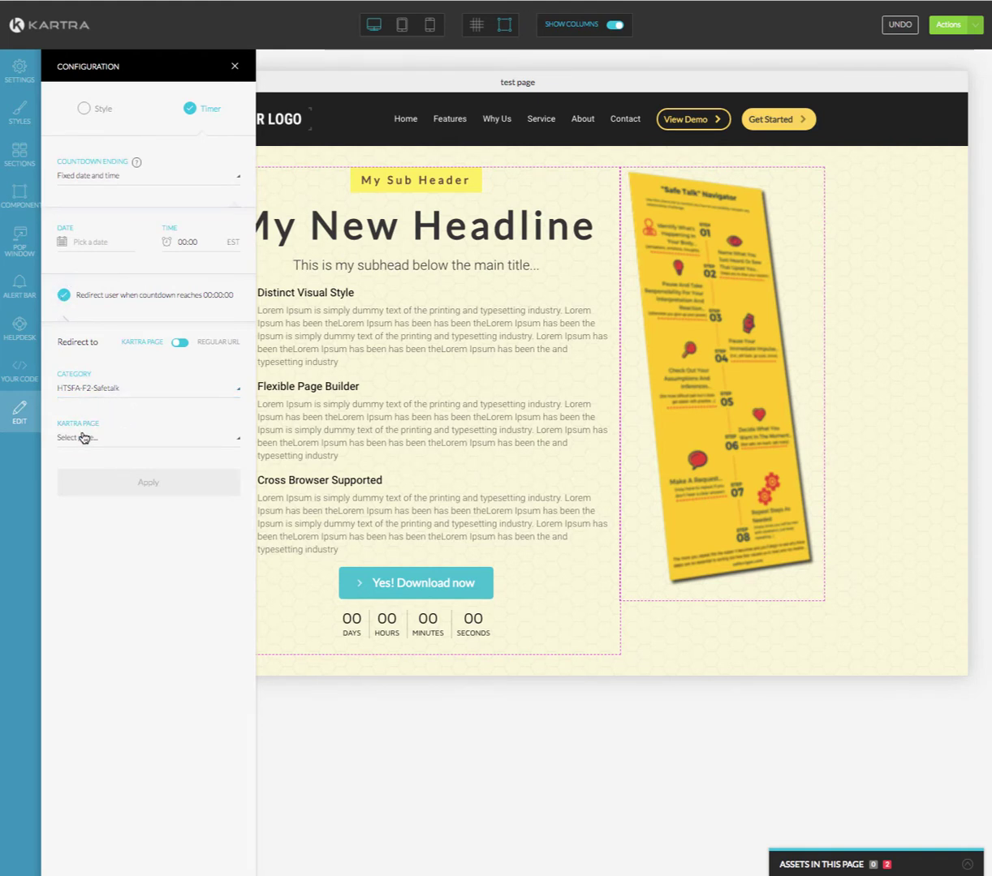
click(68, 296)
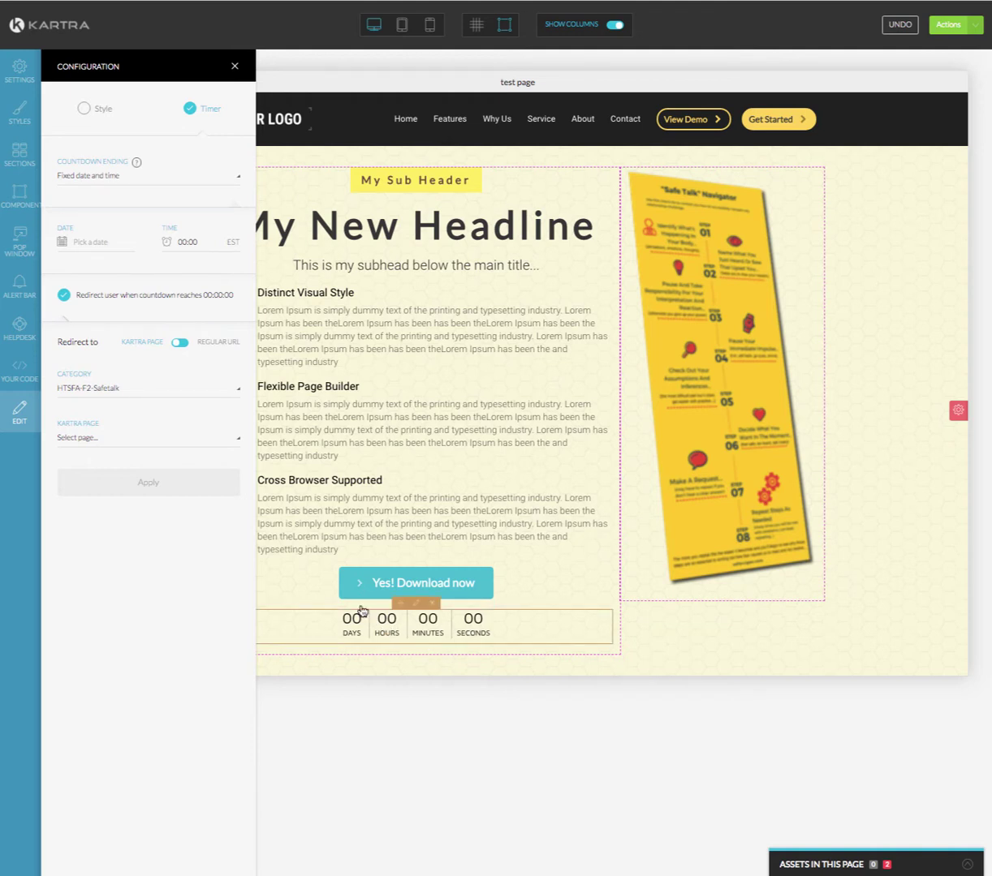
click(234, 66)
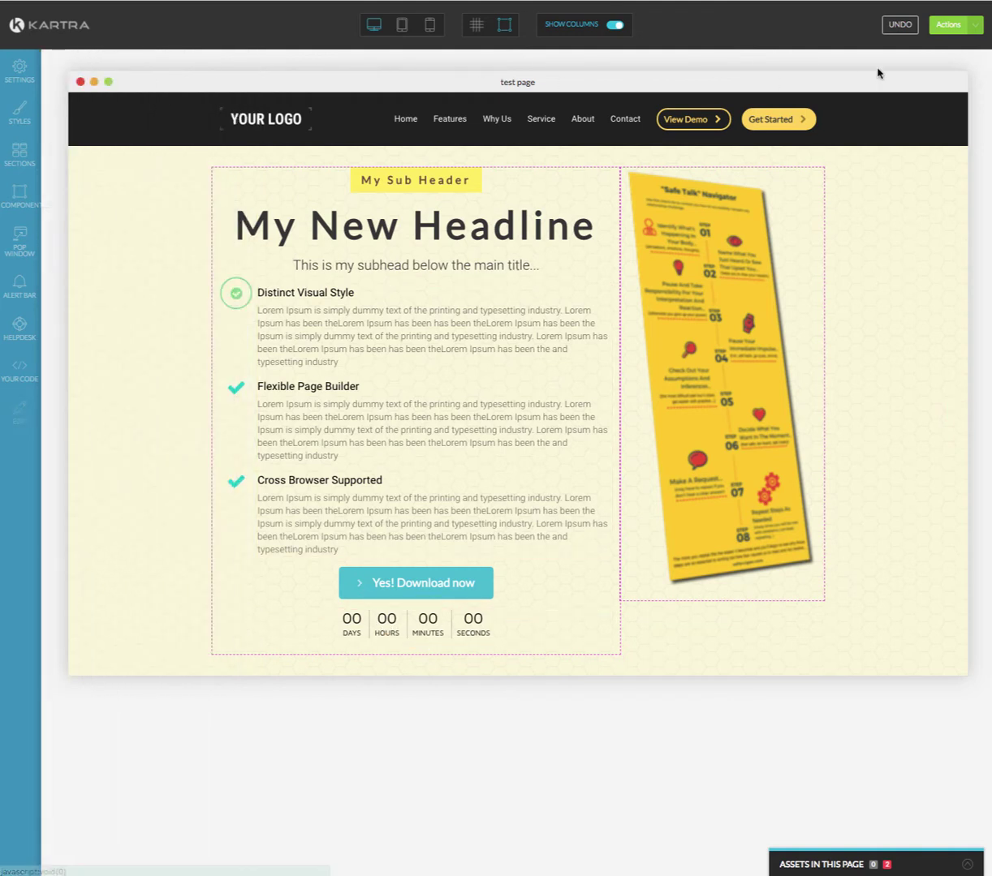
Save the page's progress and return to the dashboard
click(948, 25)
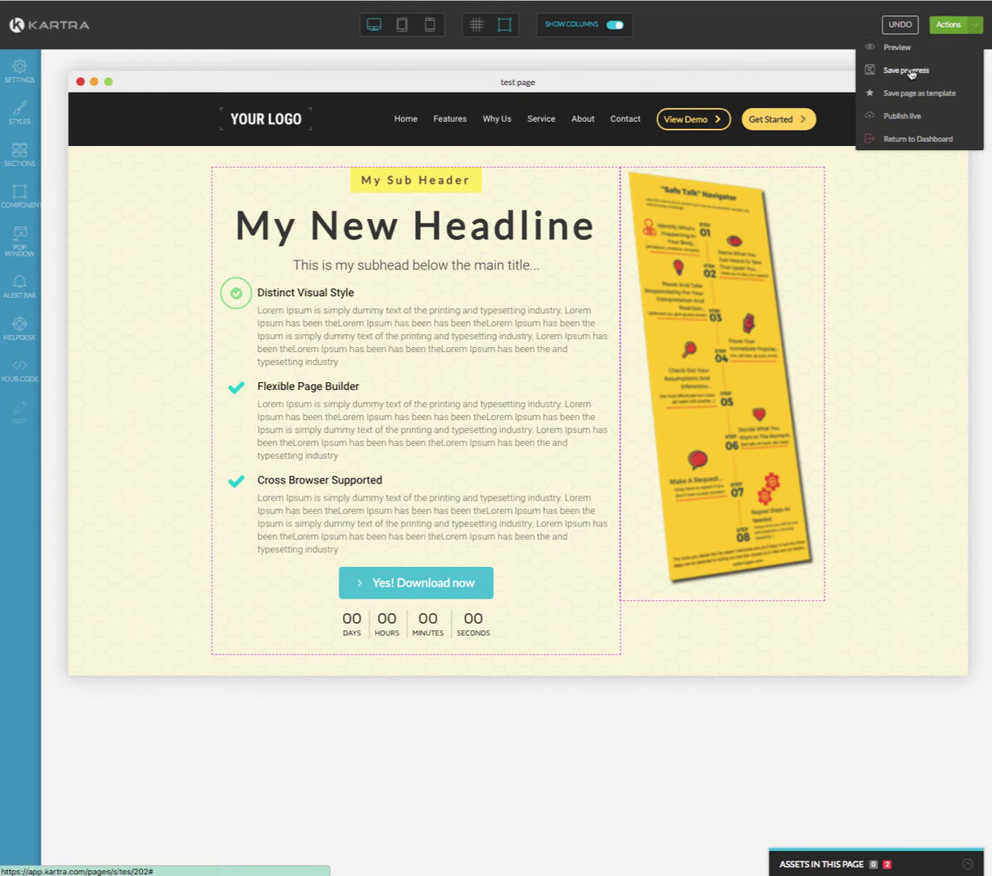
click(906, 70)
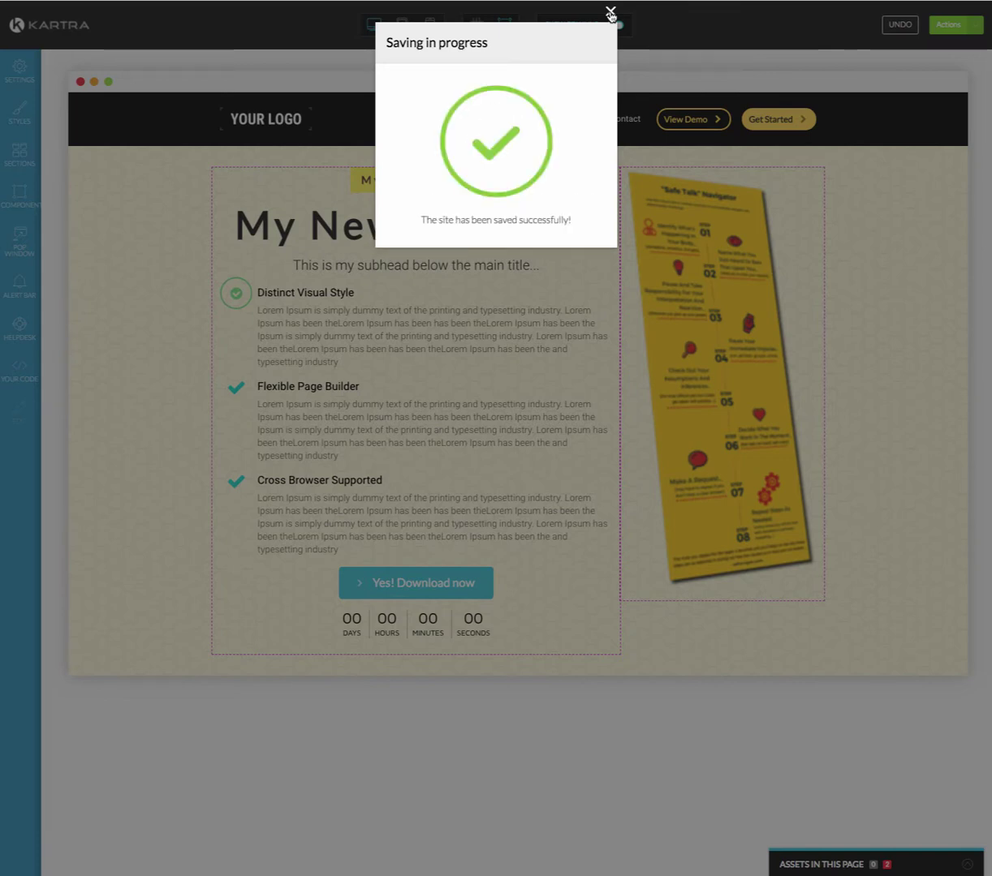
click(611, 14)
click(947, 24)
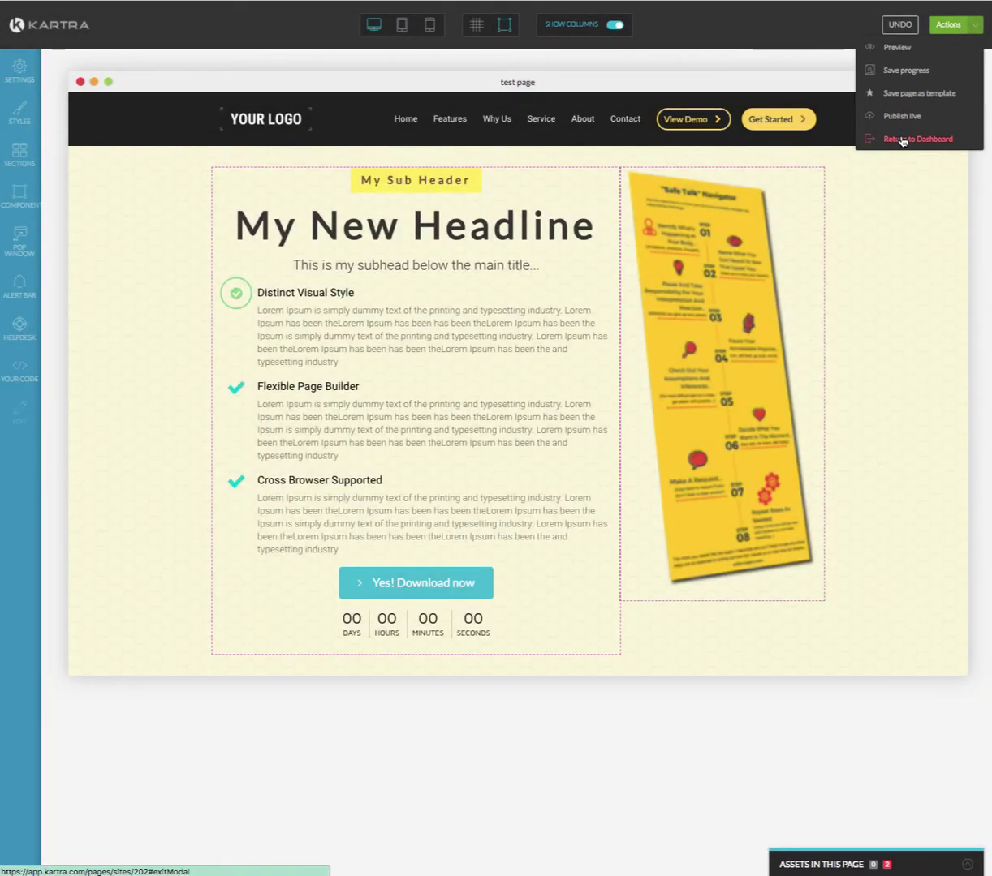
click(902, 140)
click(592, 42)
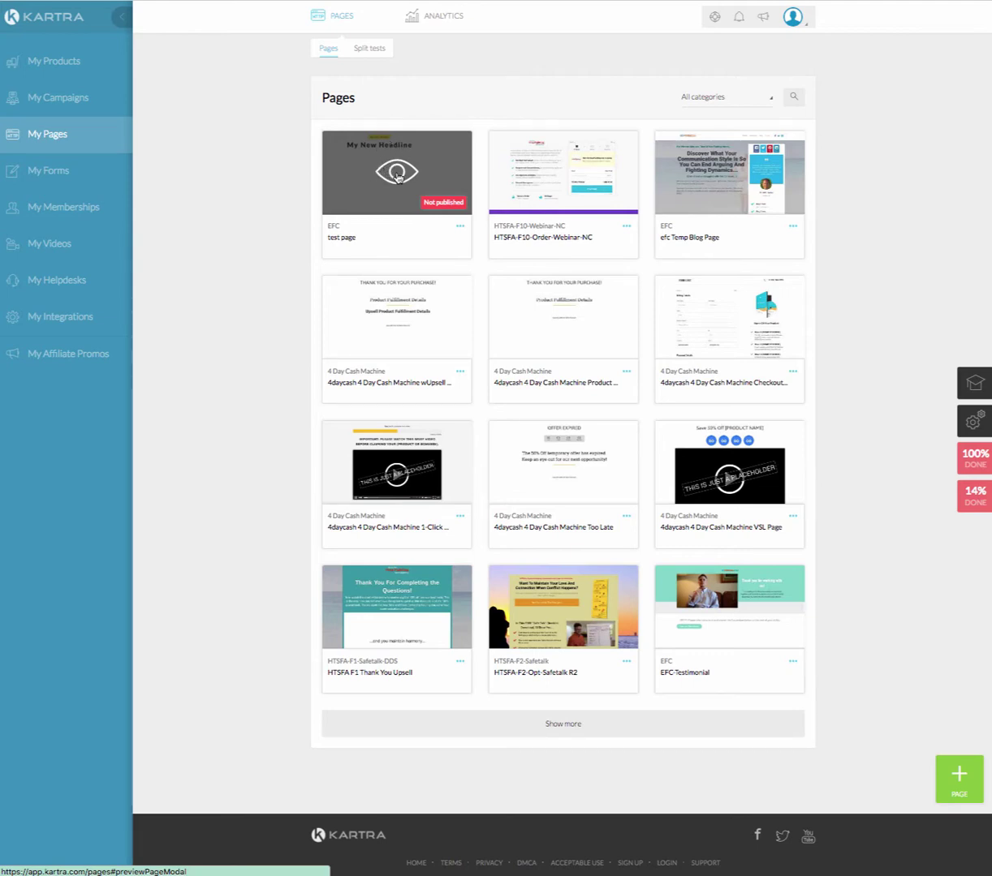
Reopen the page named test page for editing from the pages overview
click(459, 226)
click(510, 228)
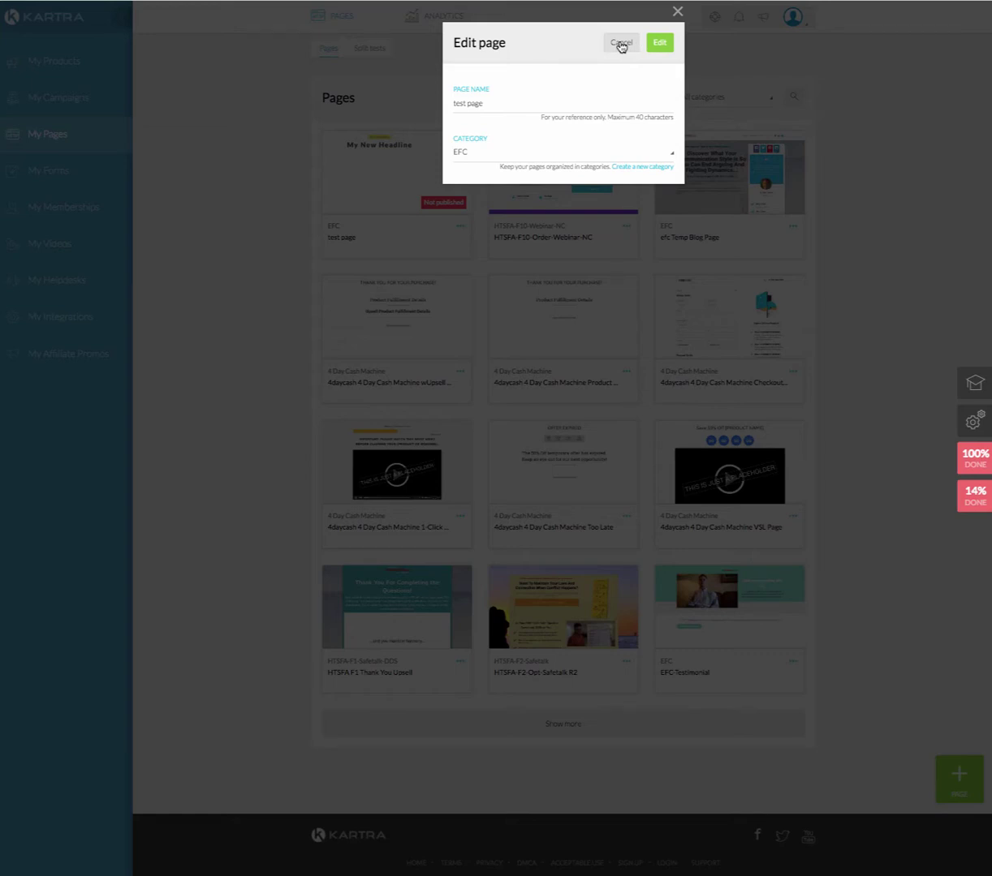
click(658, 42)
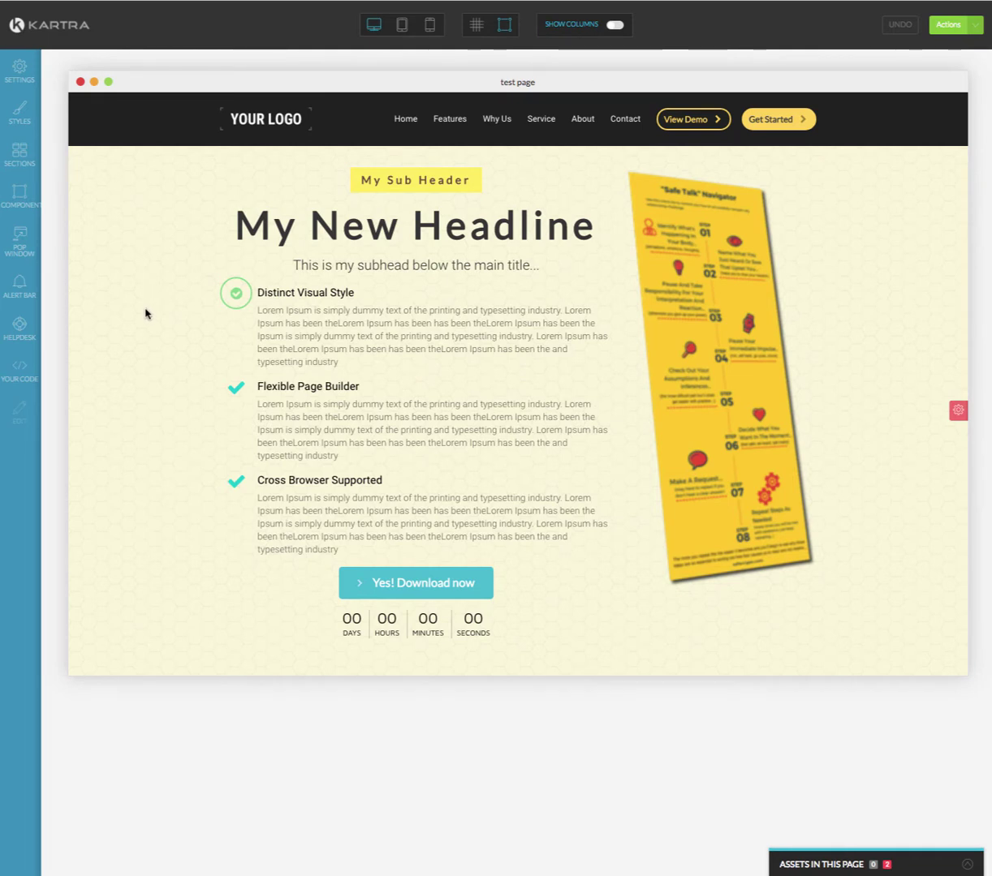
Insert a two-column box with a wide left and narrow right column between the list and the download button
click(18, 194)
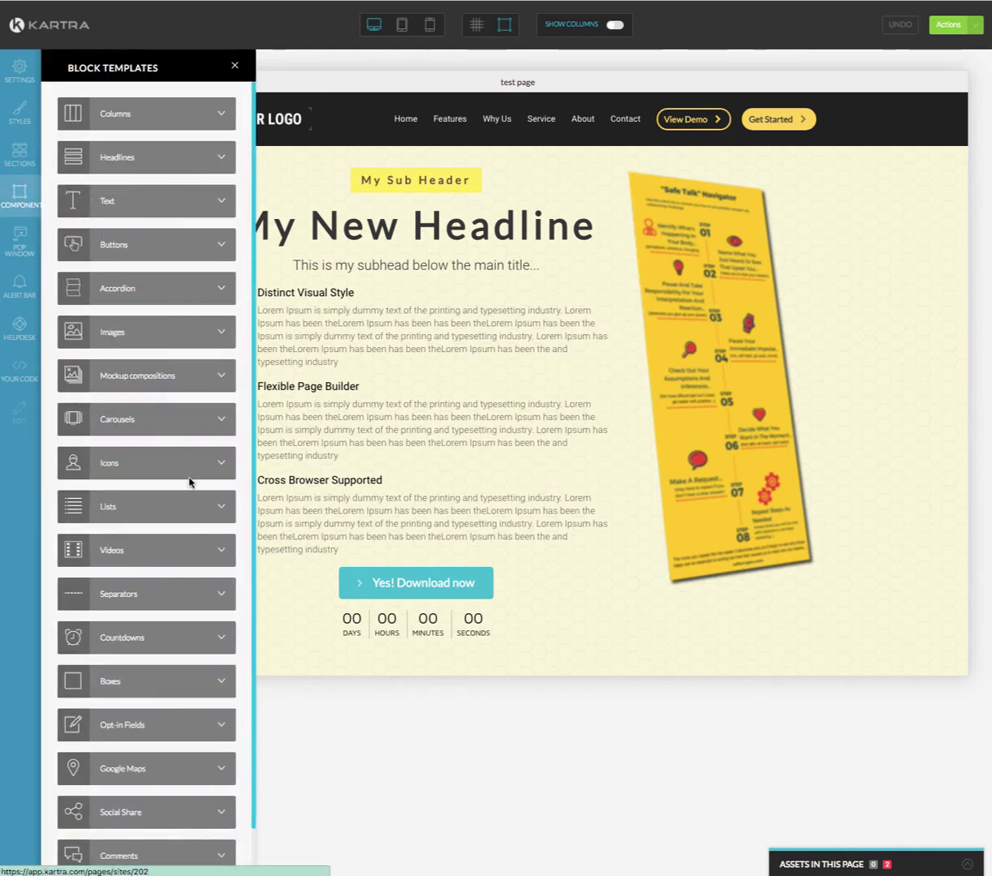
scroll(184, 502, down, 1)
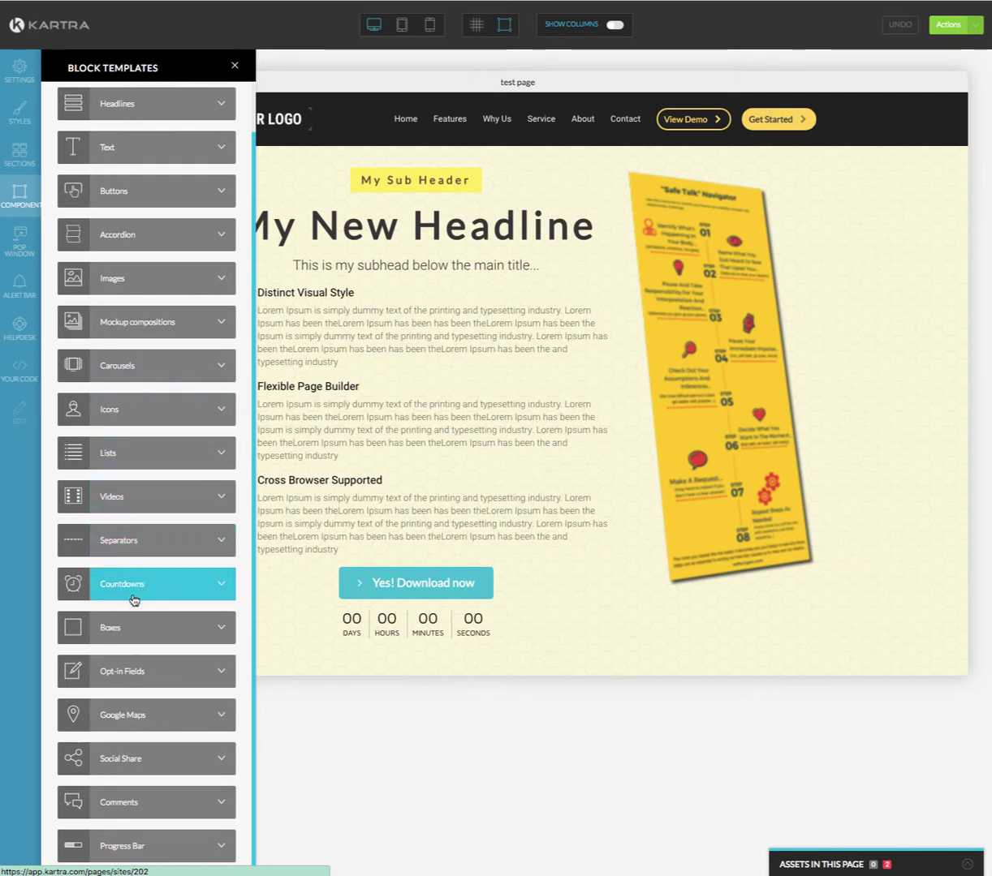
click(111, 632)
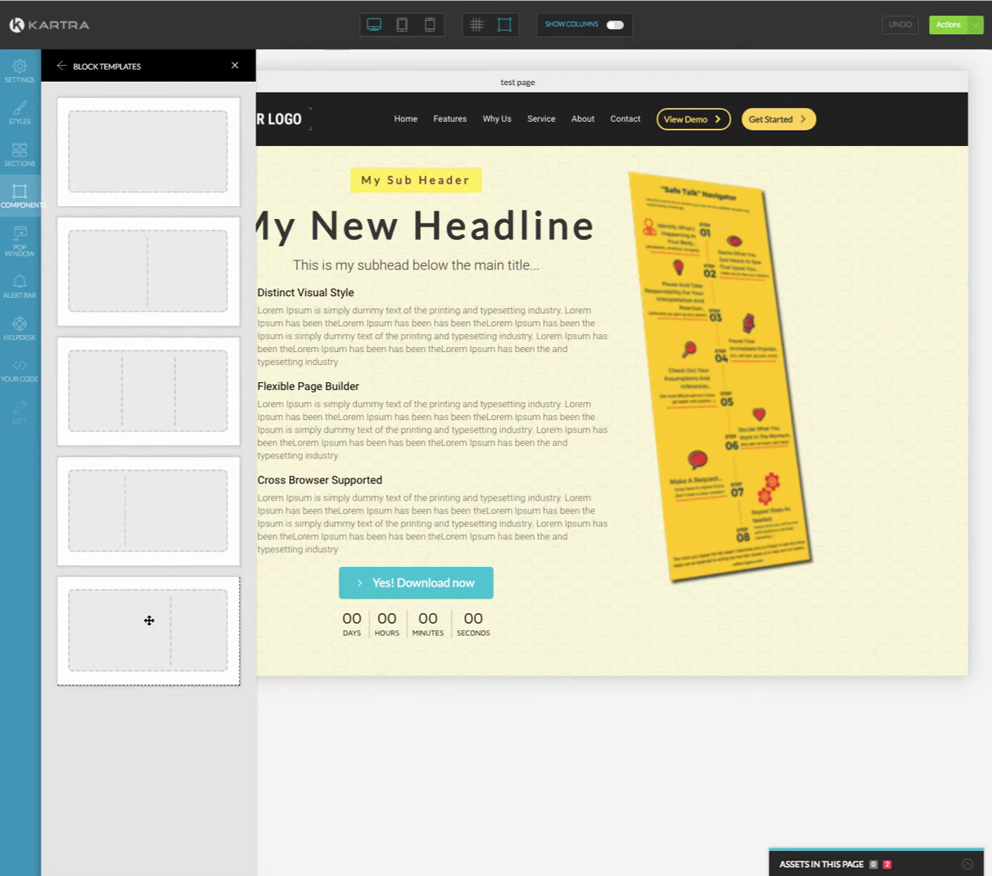
drag(192, 611, 331, 559)
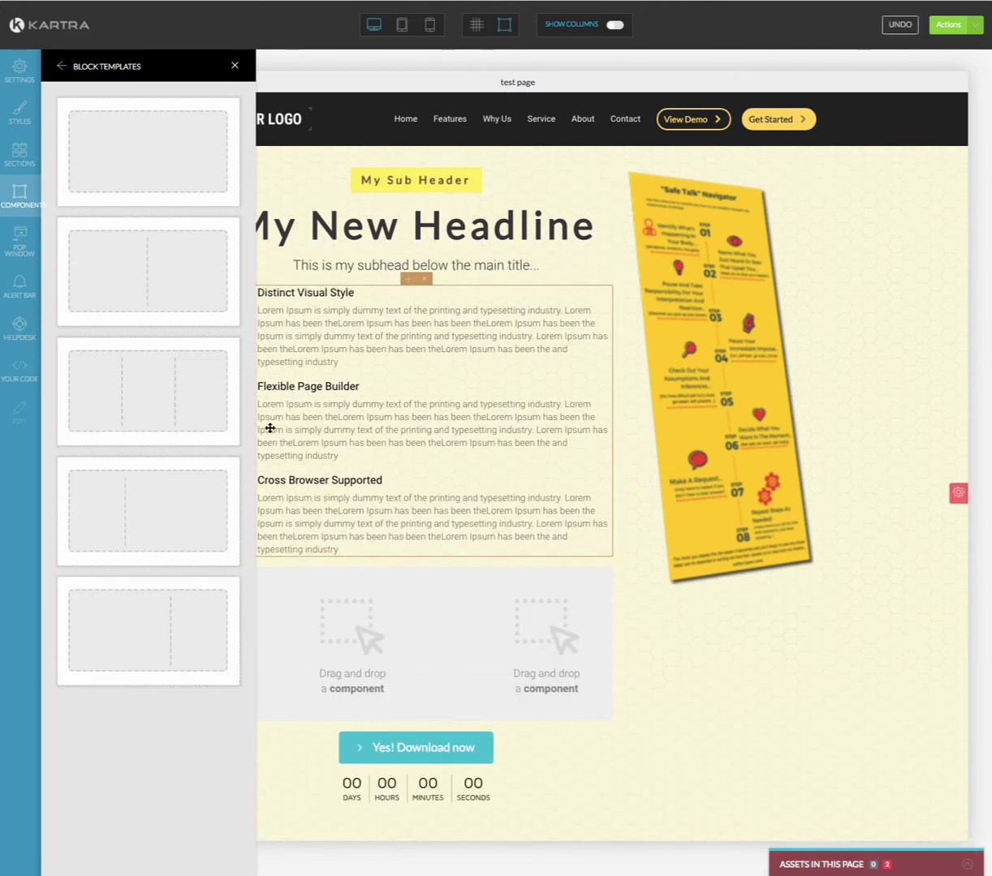
click(234, 65)
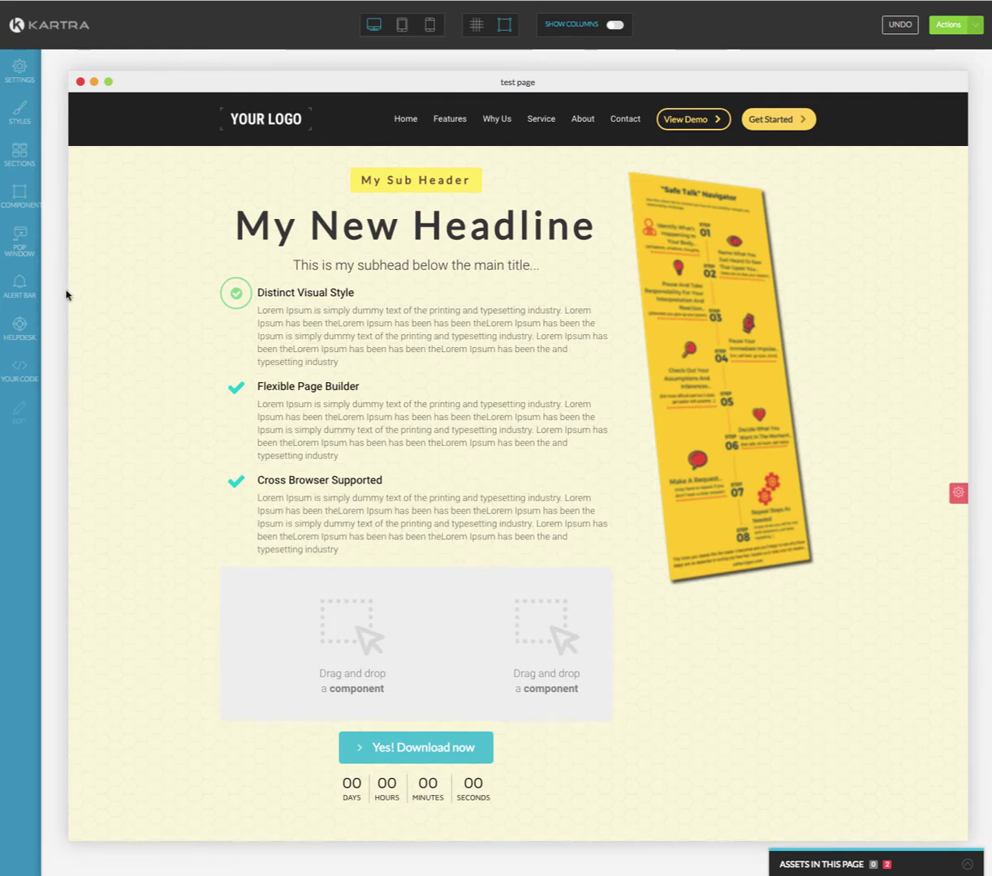
Add a text component to the wide left column of the new box
click(17, 199)
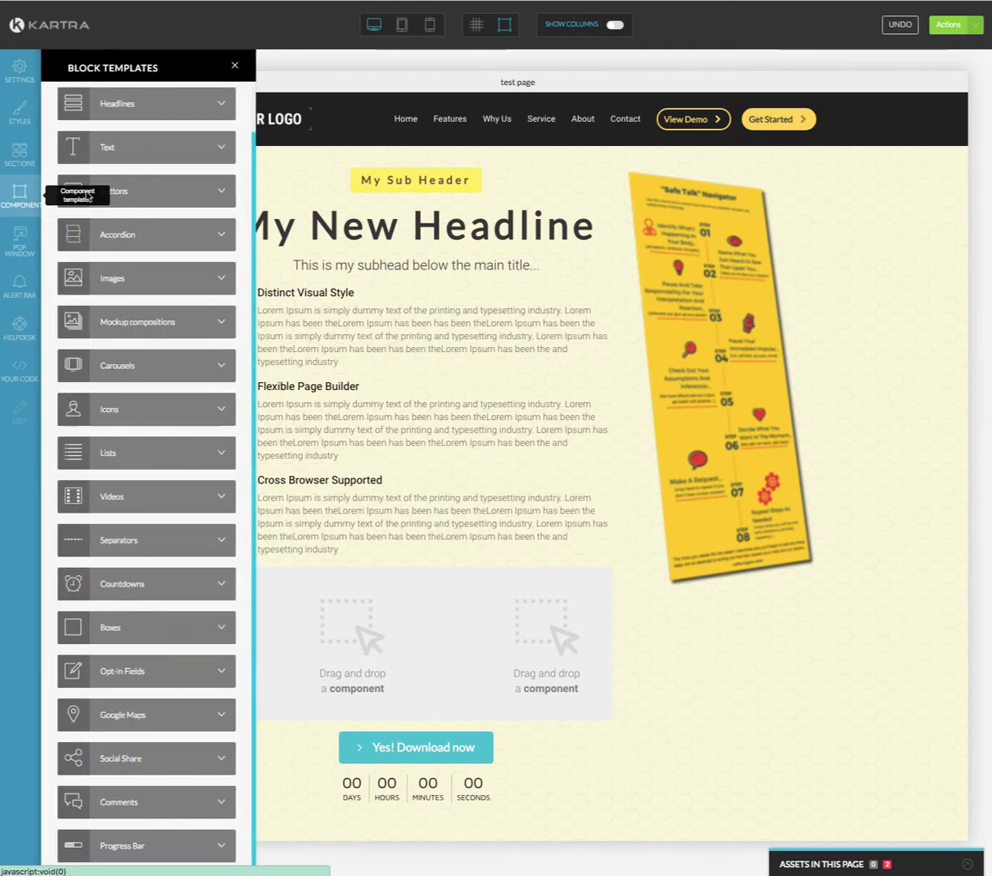
click(181, 150)
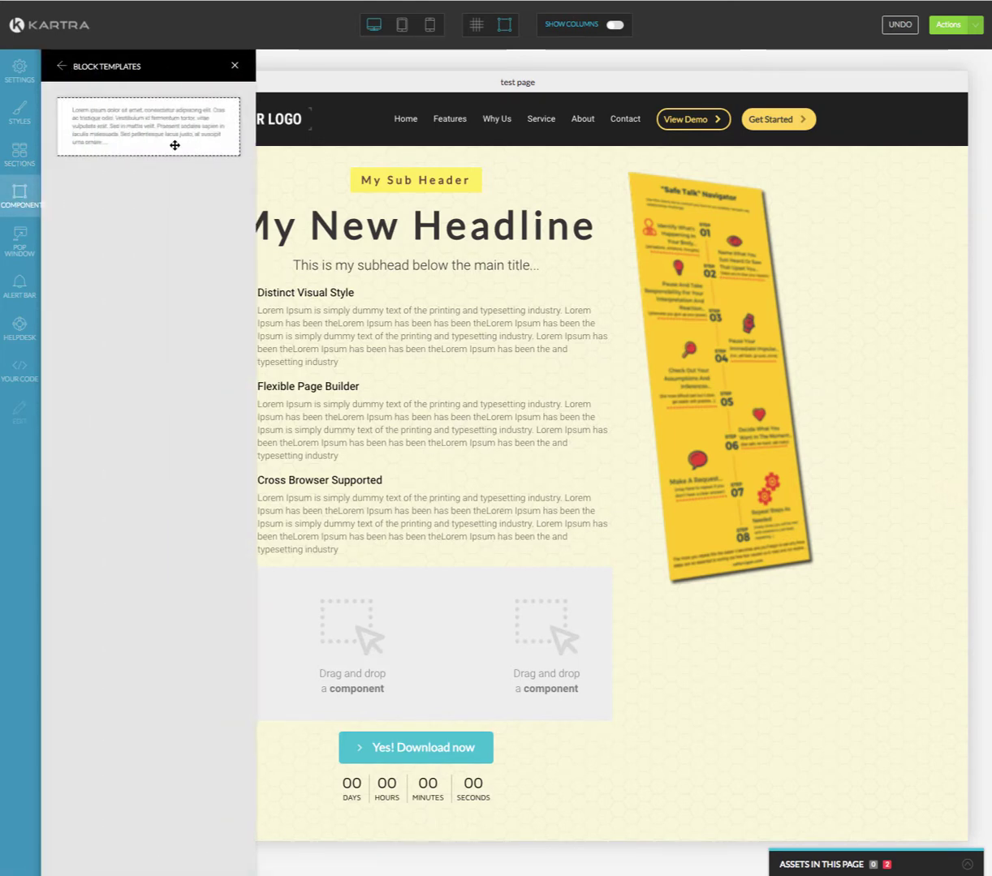
drag(160, 151, 339, 588)
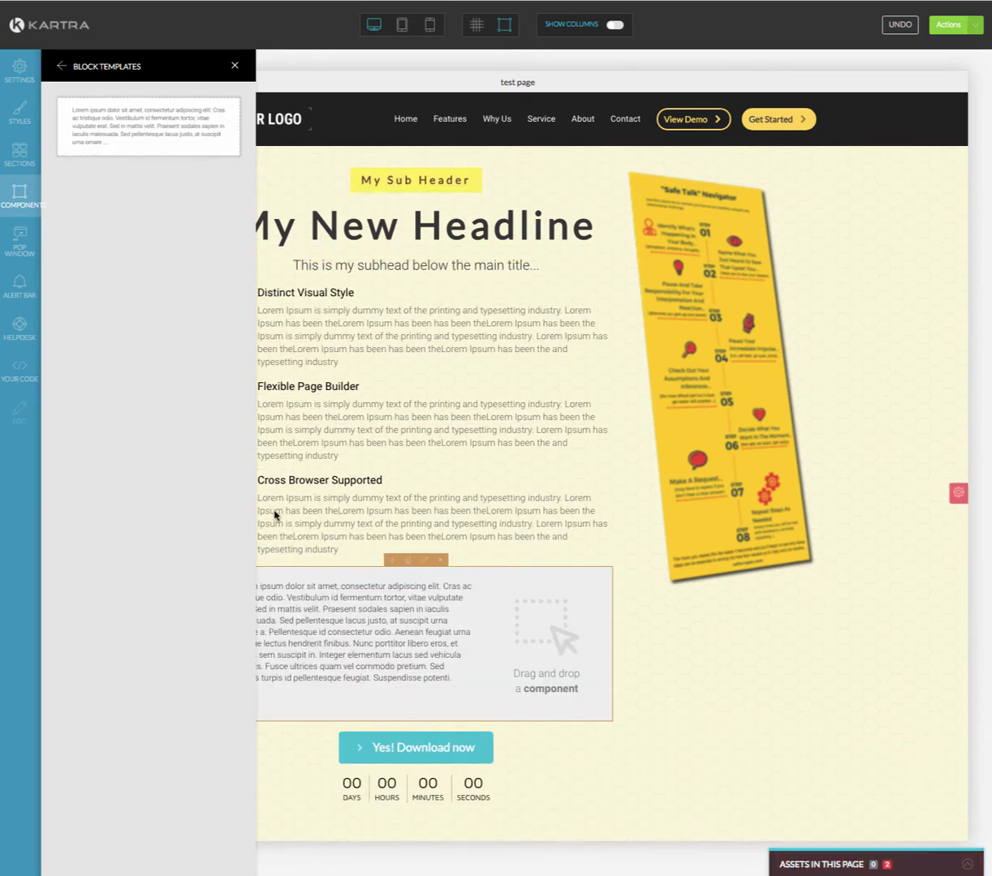
click(235, 66)
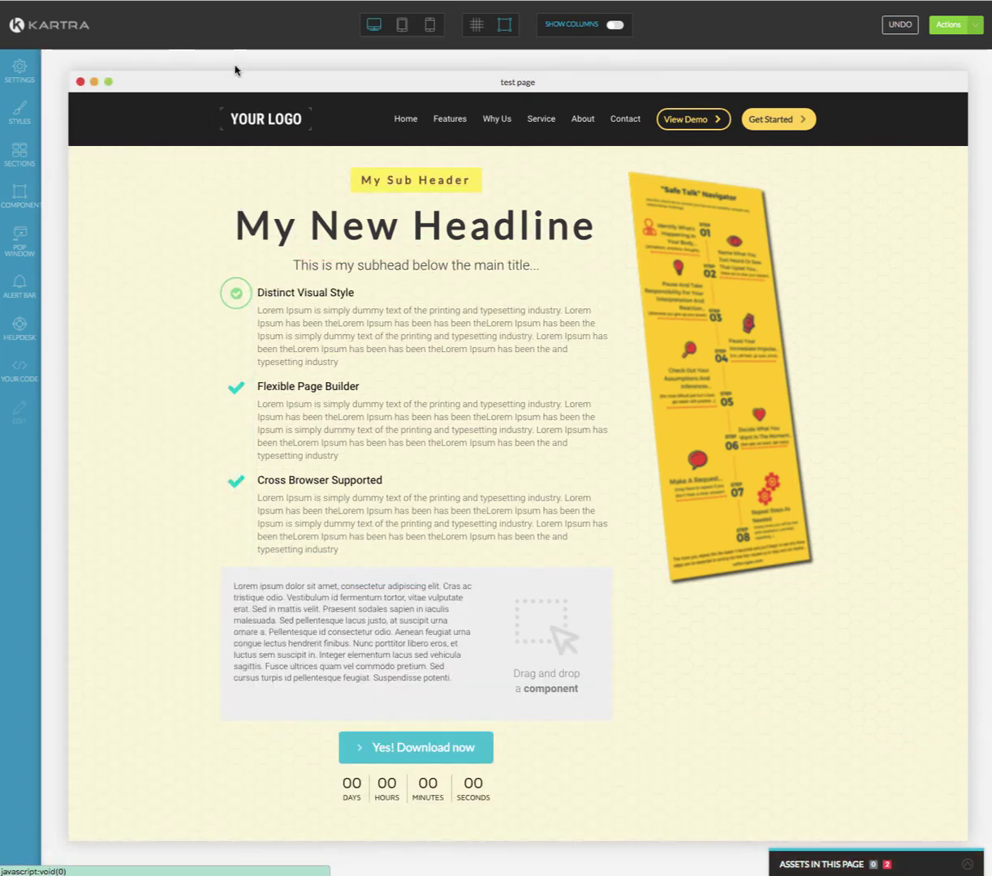
Add an image component to the narrow right column of the box, beside the text
click(21, 190)
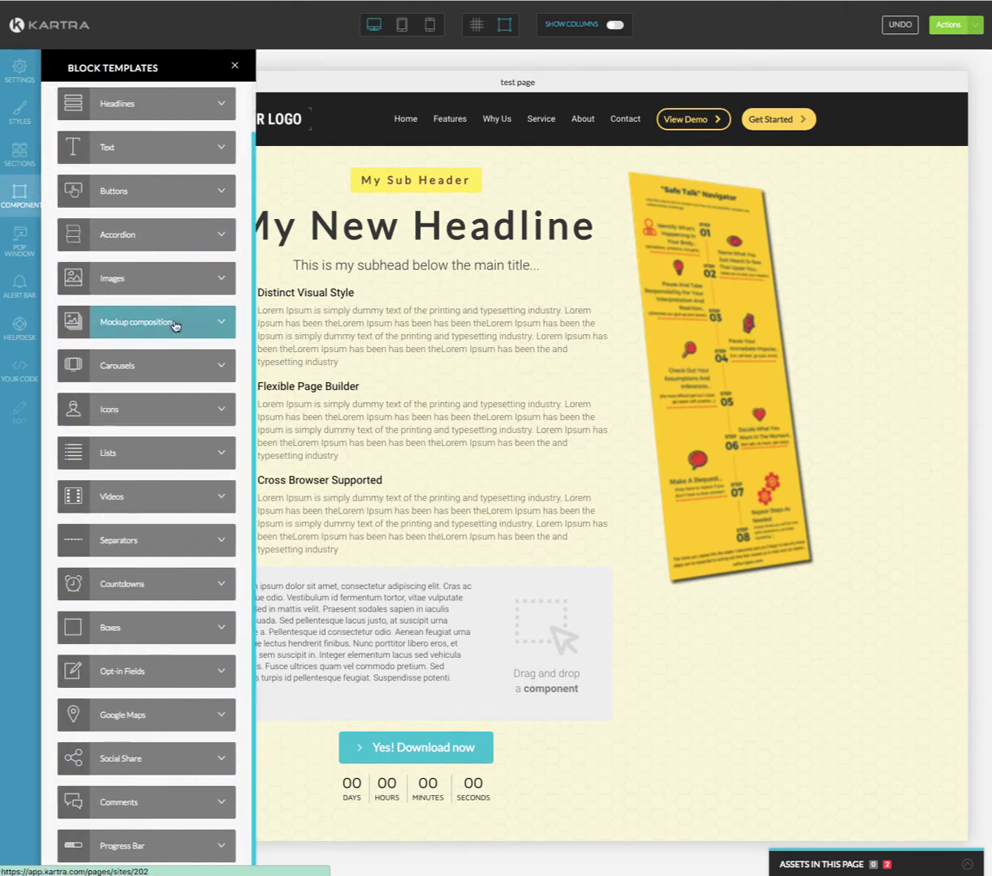
click(221, 275)
drag(137, 155, 511, 584)
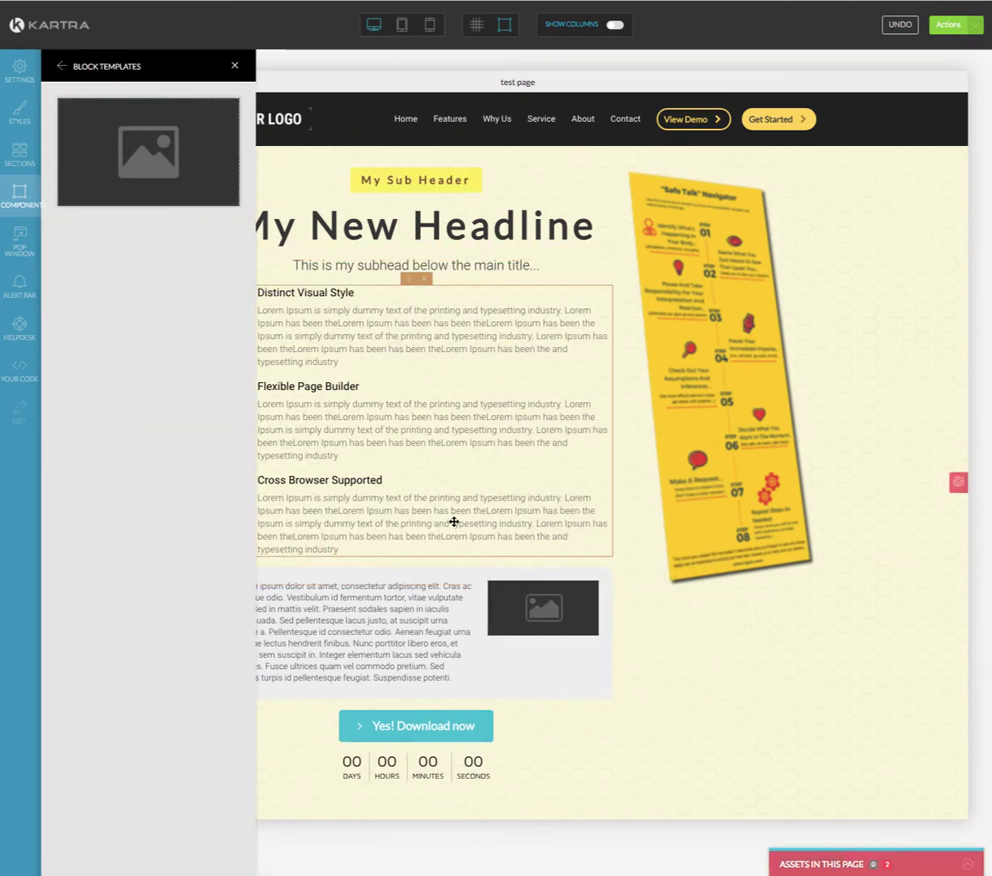
click(234, 66)
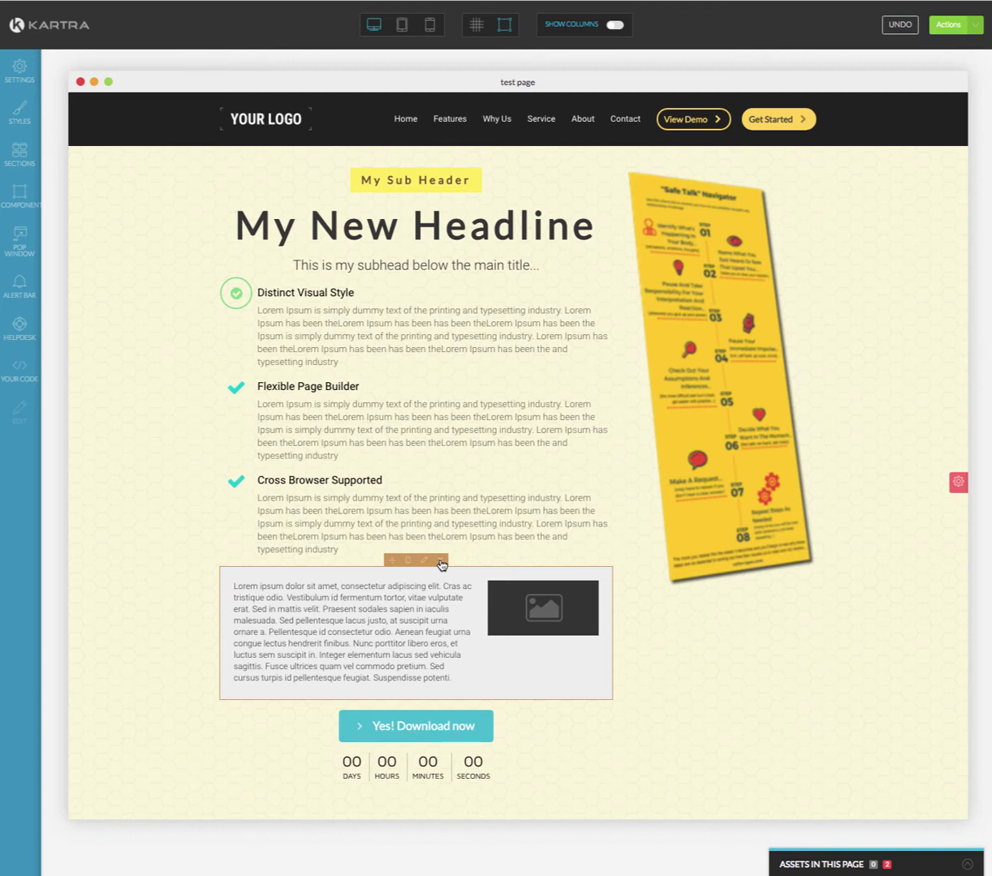
Delete the two-column box between the list and the download button
click(442, 563)
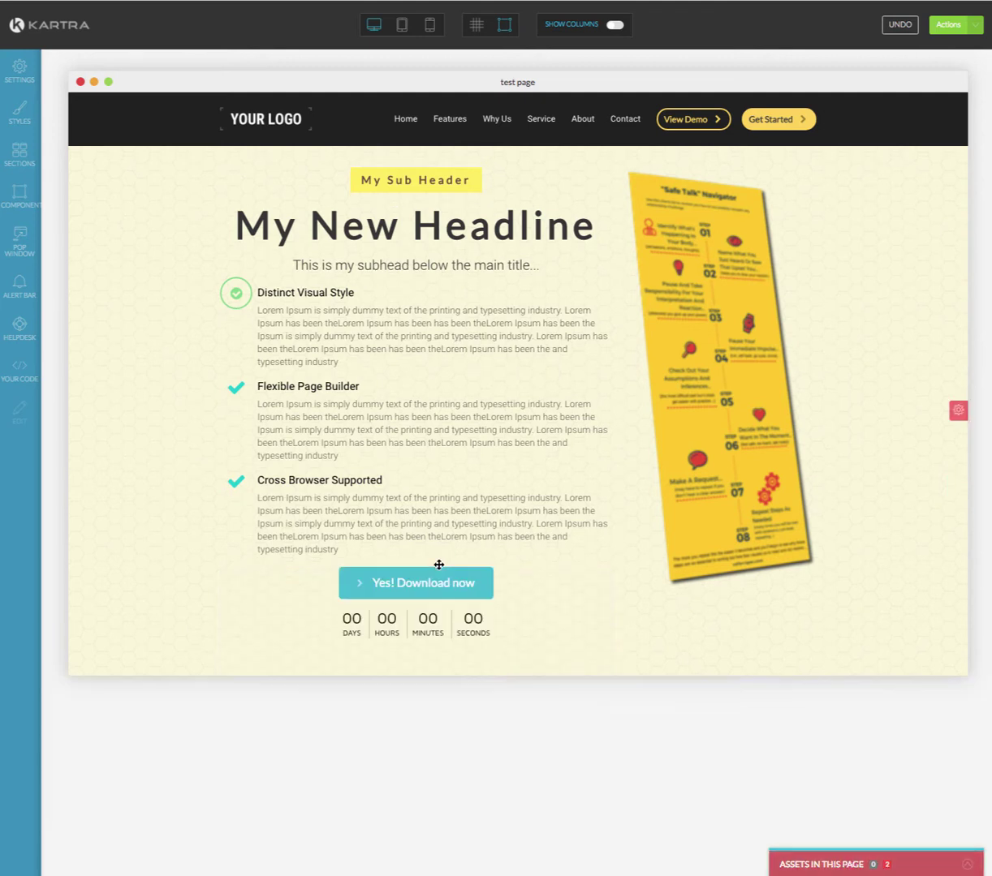
Examine the available component templates for opt-in fields, Google Maps, social sharing and comments
click(21, 195)
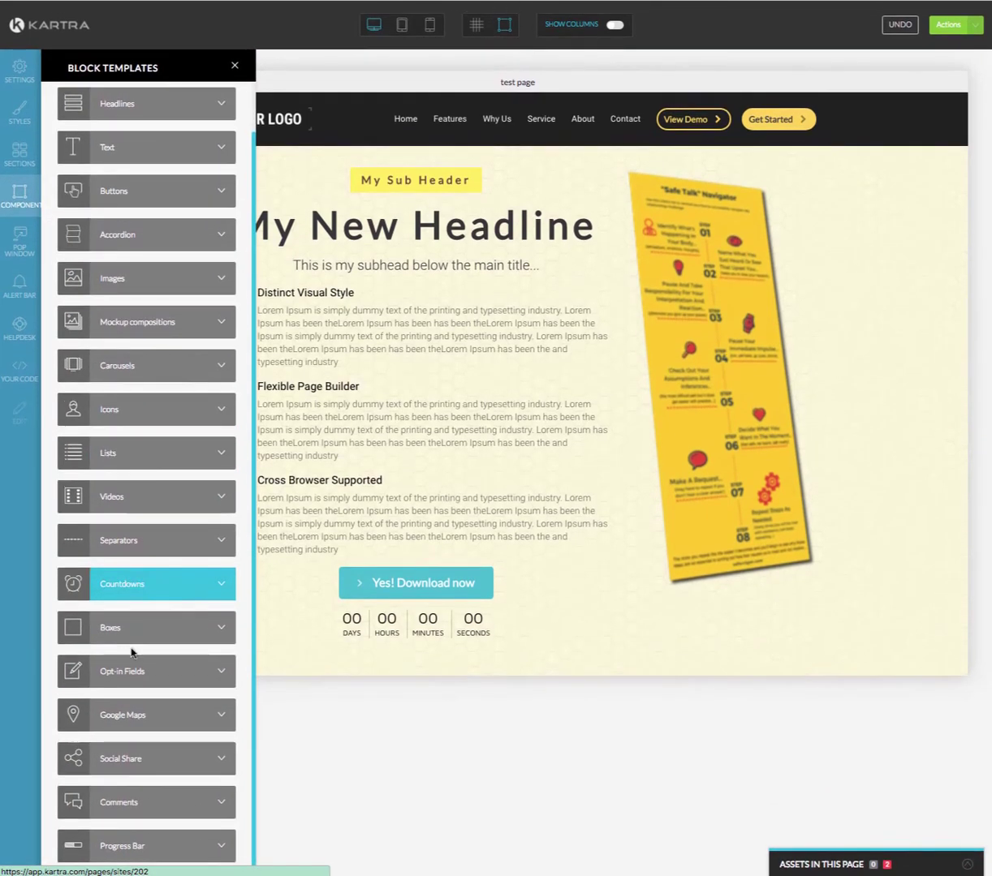
click(203, 680)
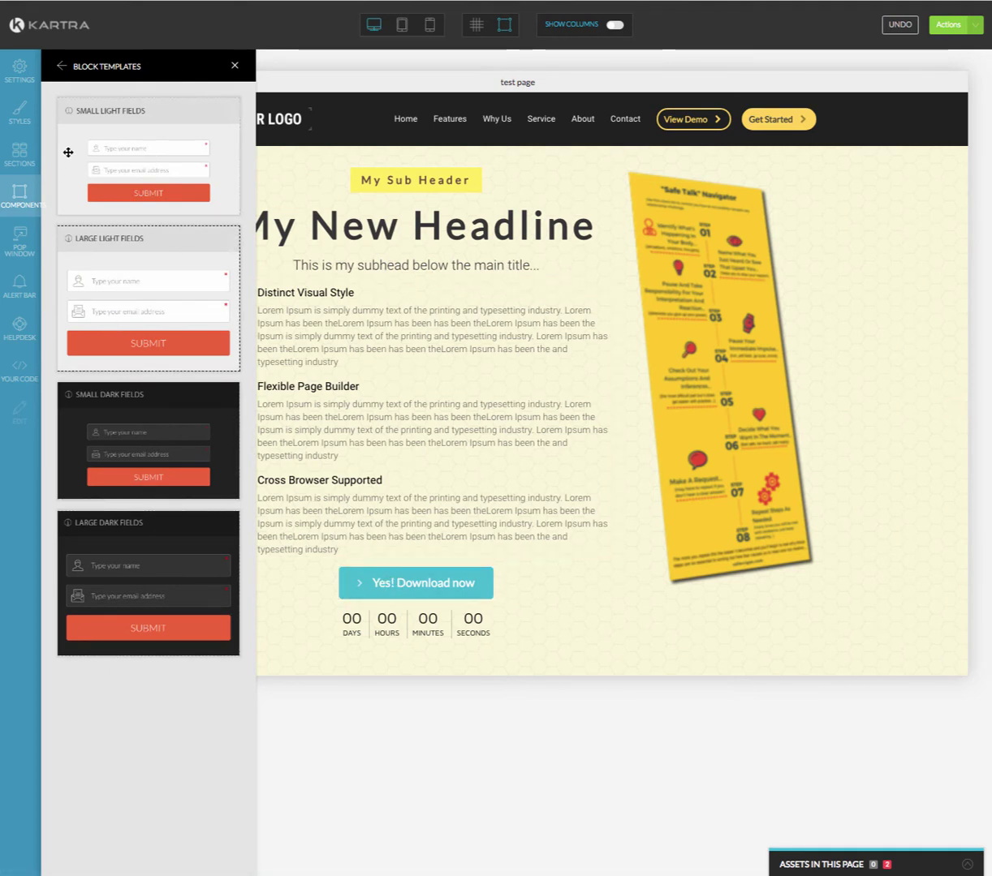
click(62, 66)
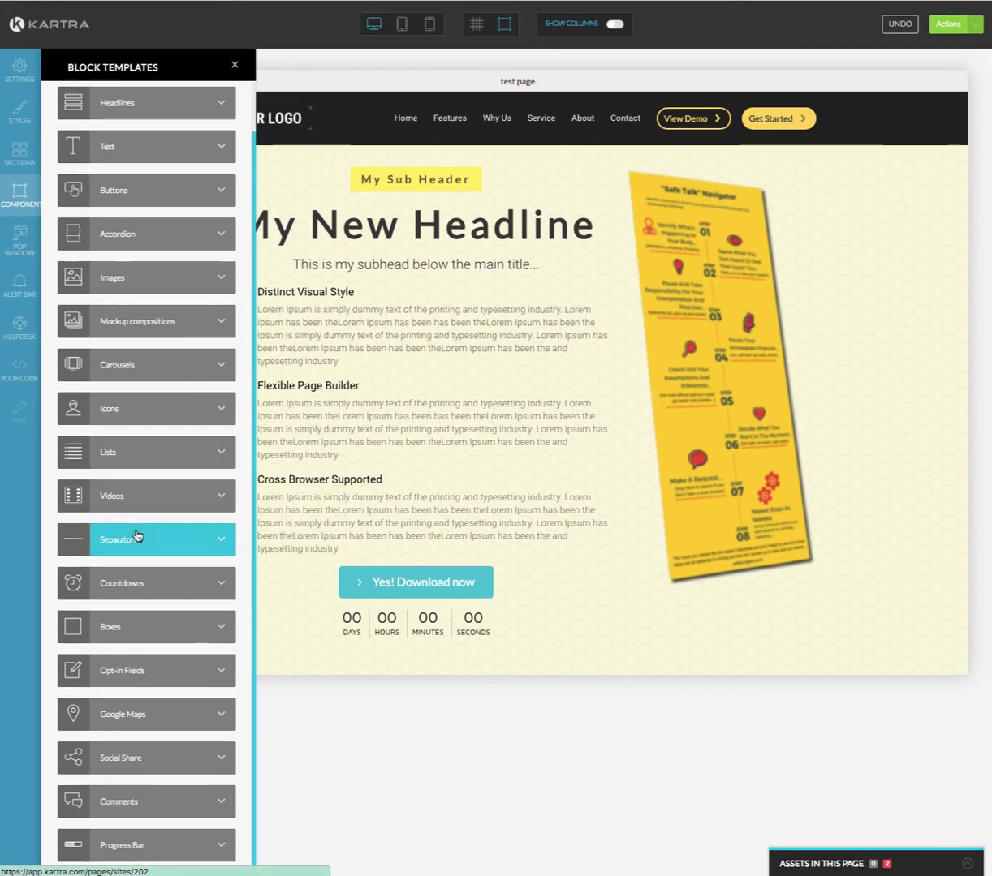
click(158, 718)
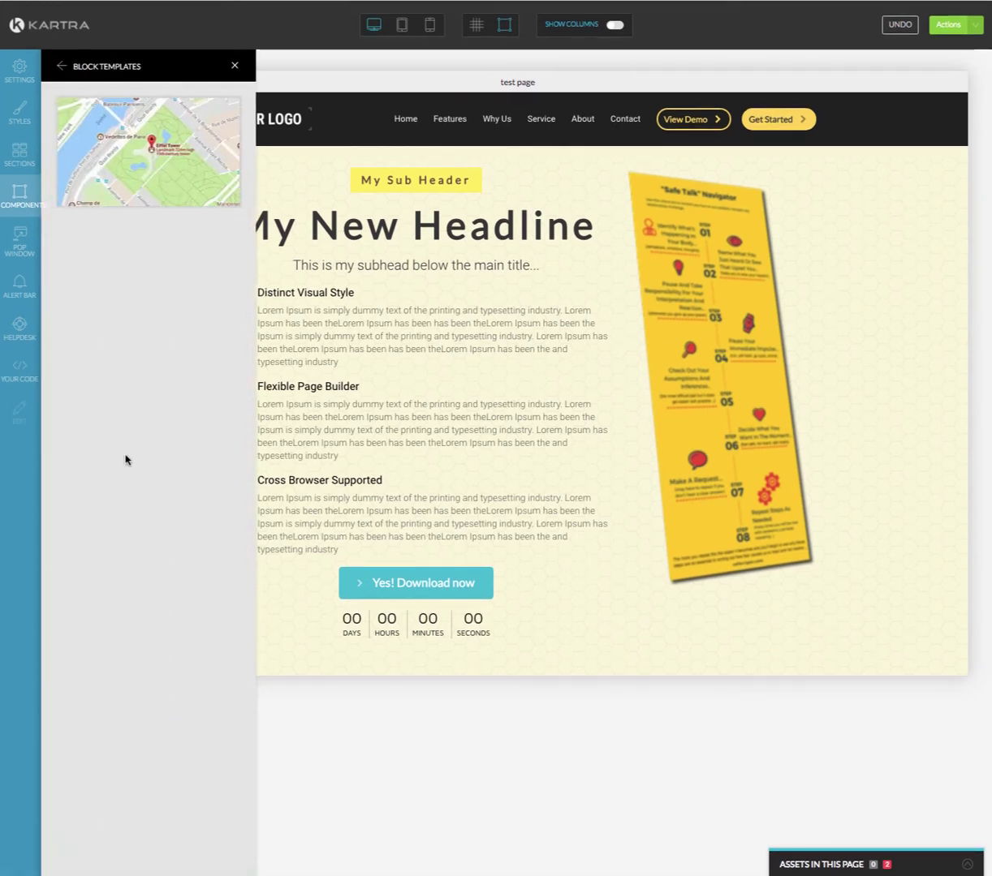
click(62, 66)
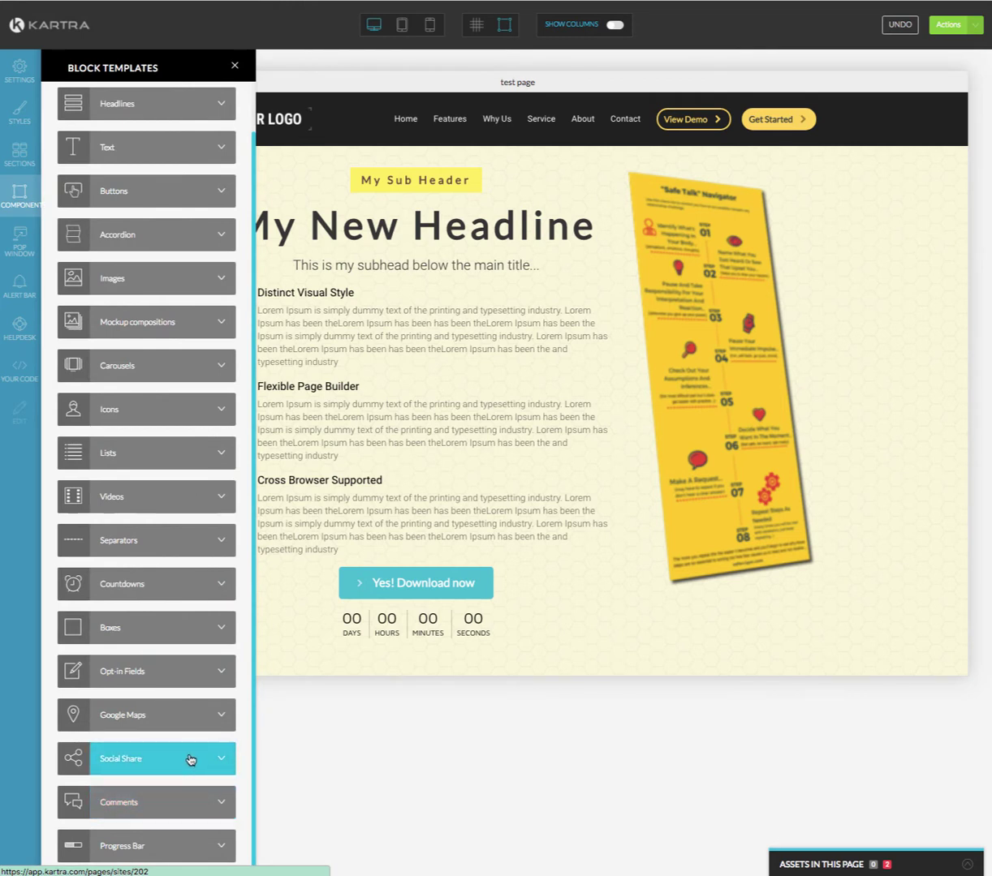
click(192, 762)
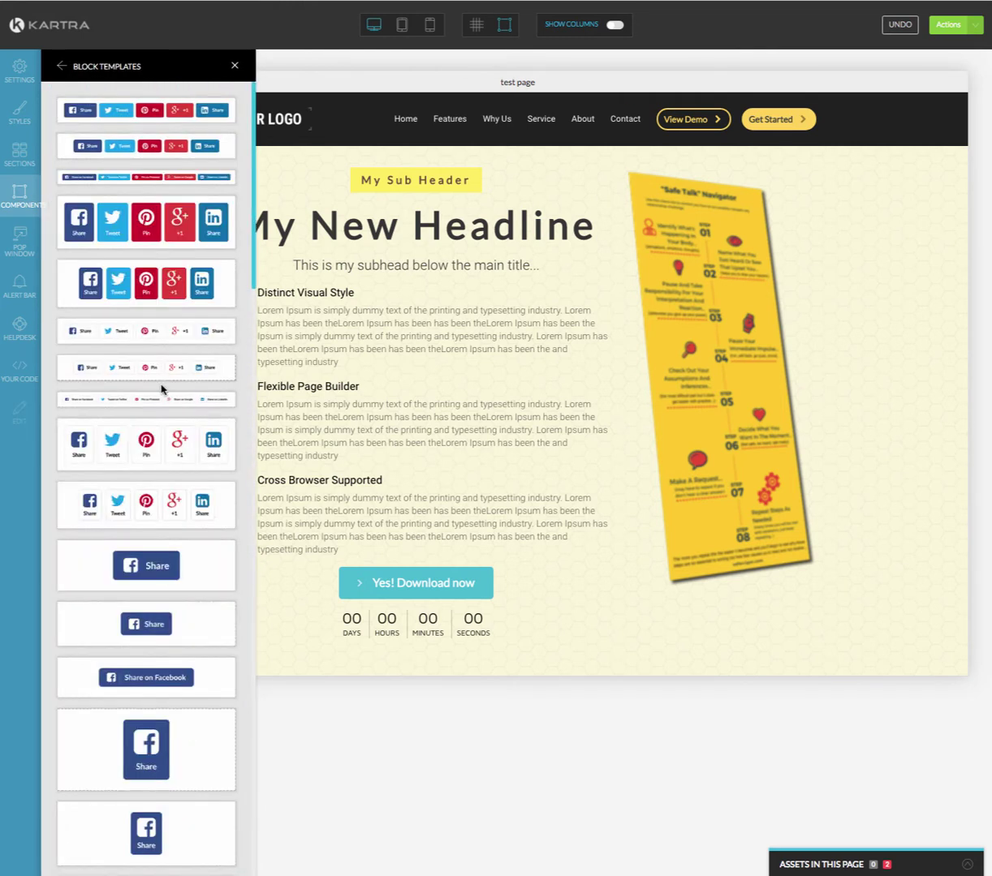
scroll(161, 390, down, 10)
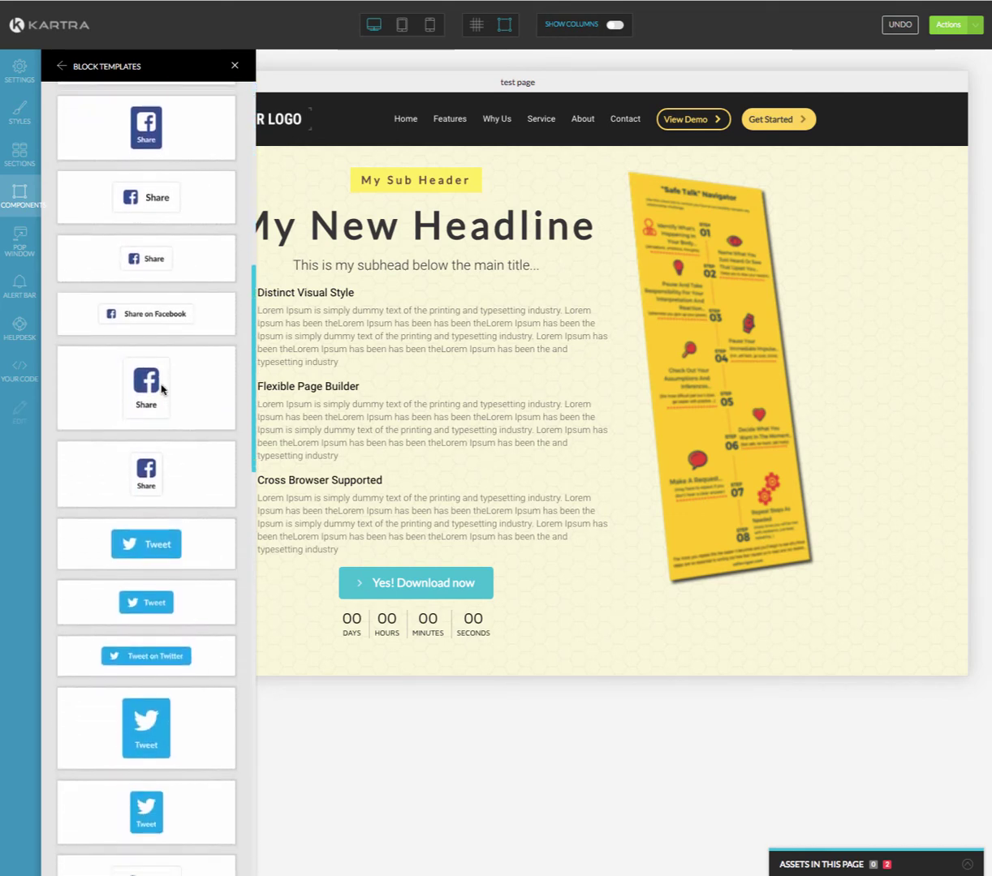
scroll(161, 390, down, 10)
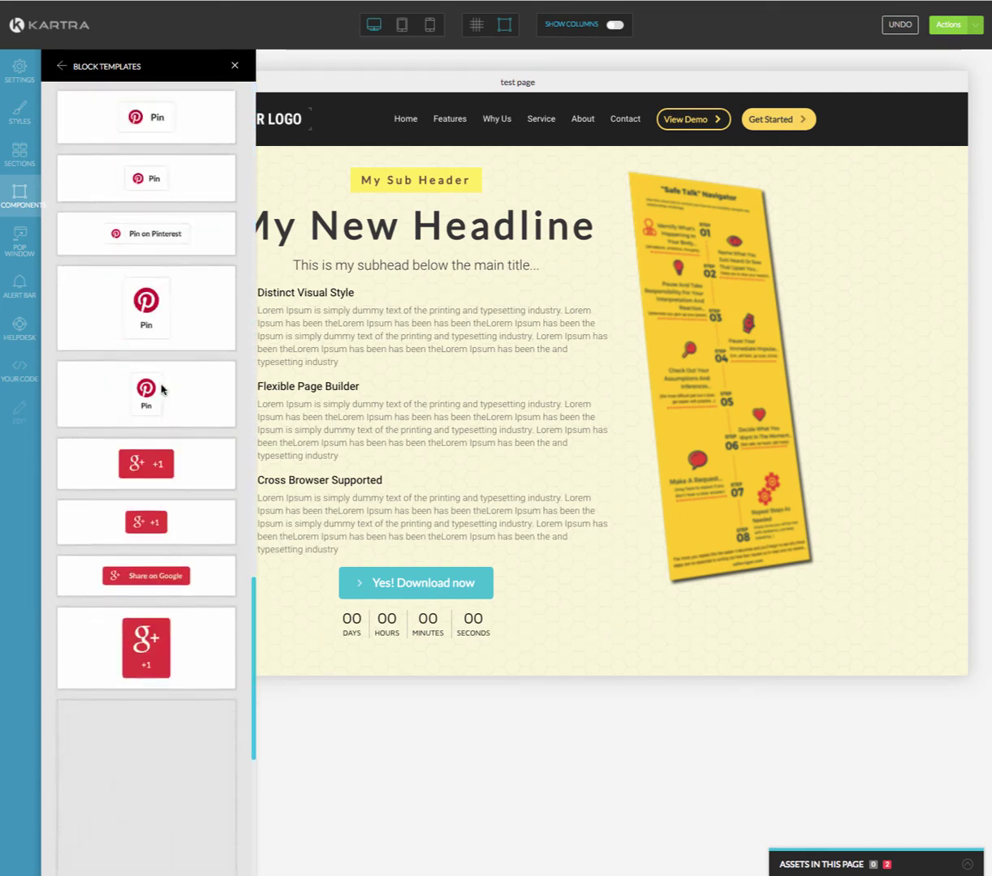
scroll(161, 389, up, 15)
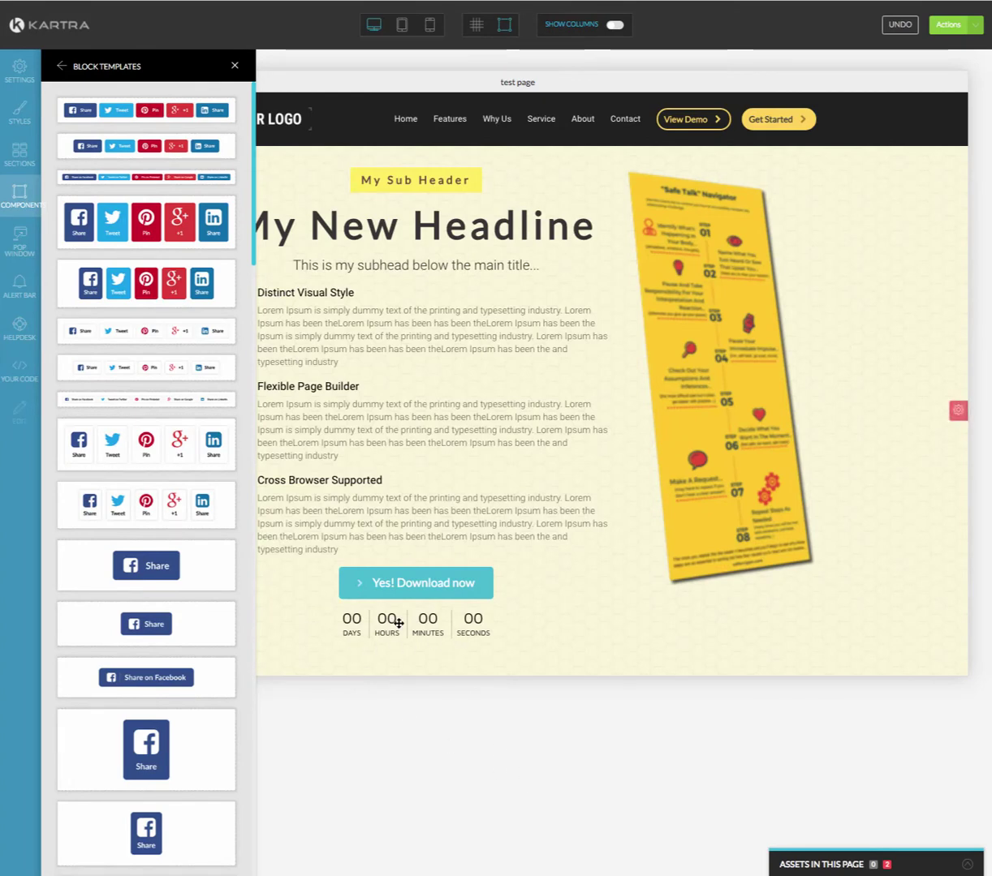
click(62, 72)
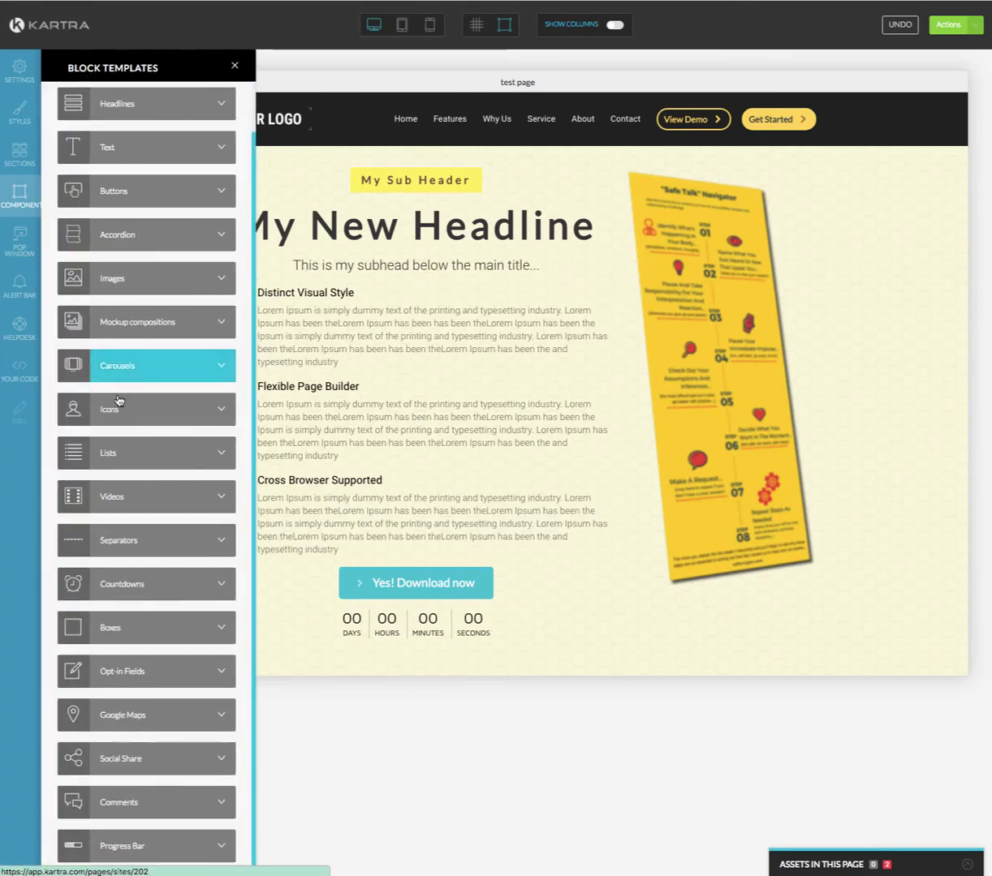
click(186, 803)
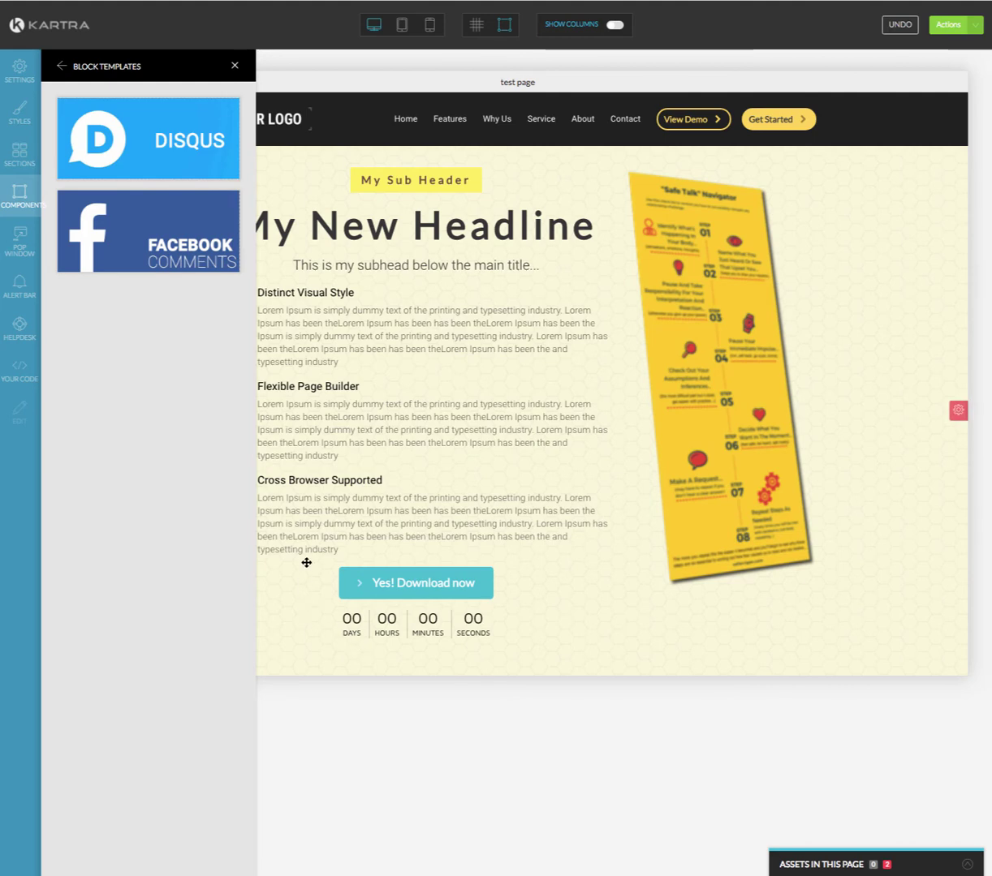
click(61, 71)
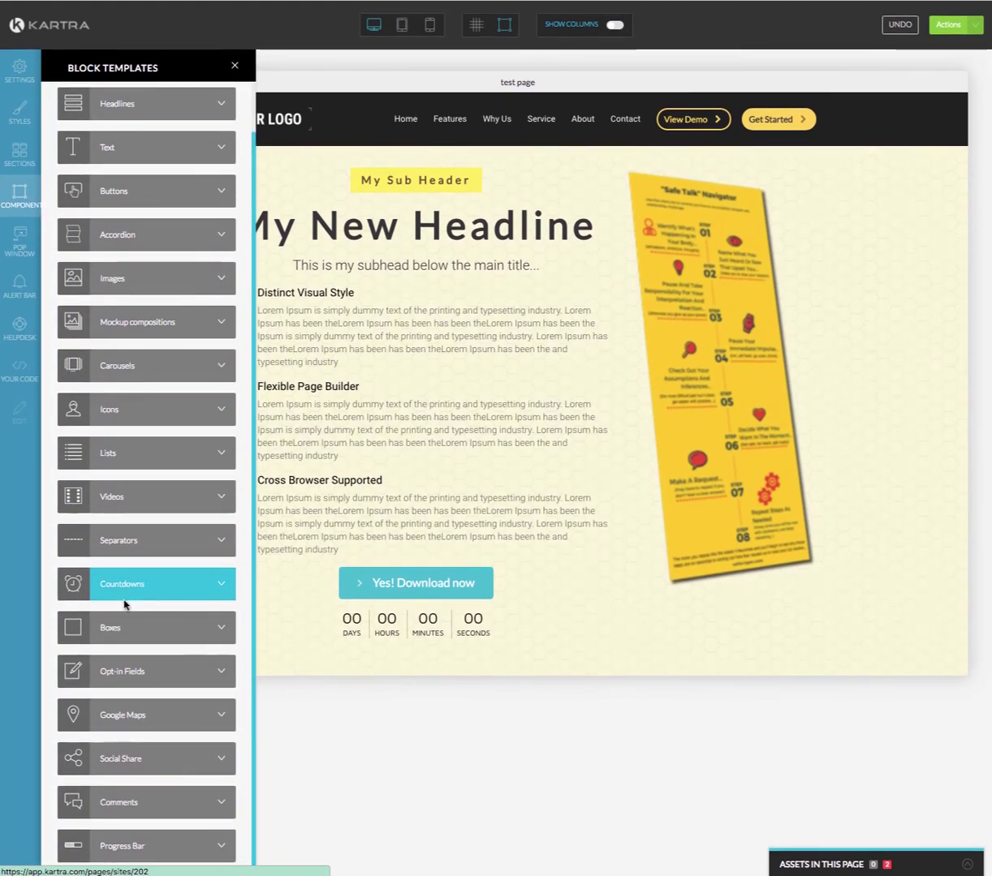
click(132, 844)
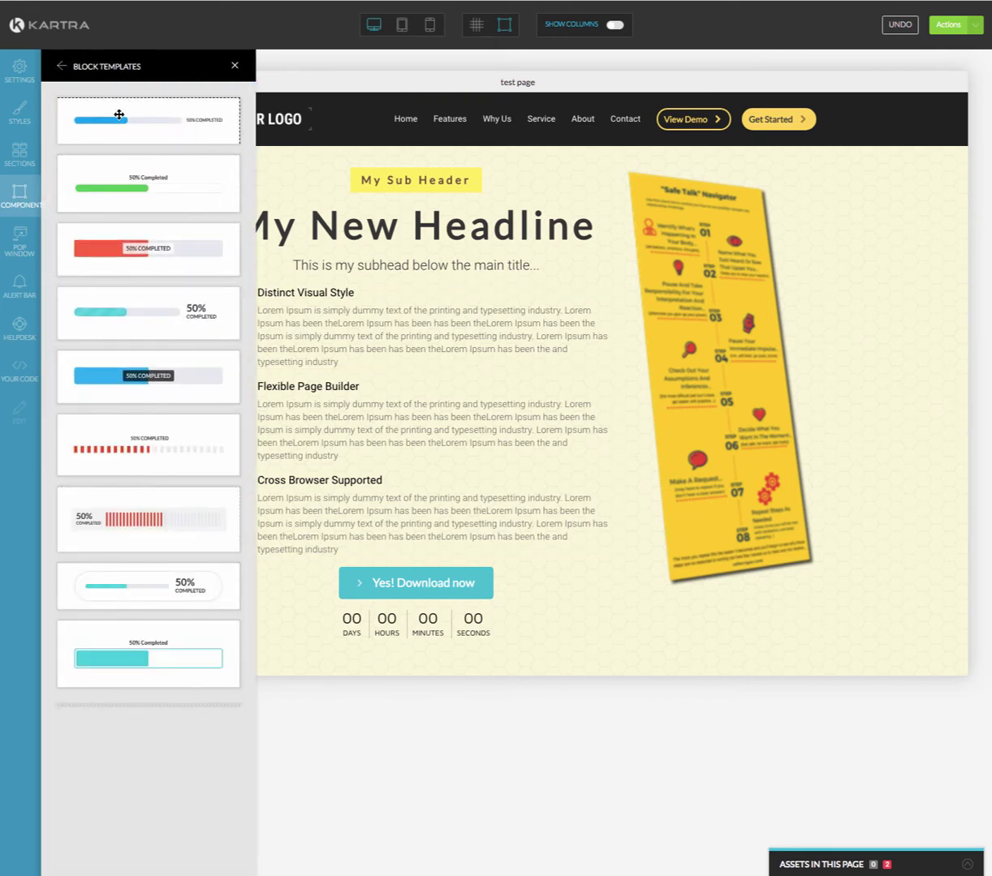
drag(119, 115, 375, 172)
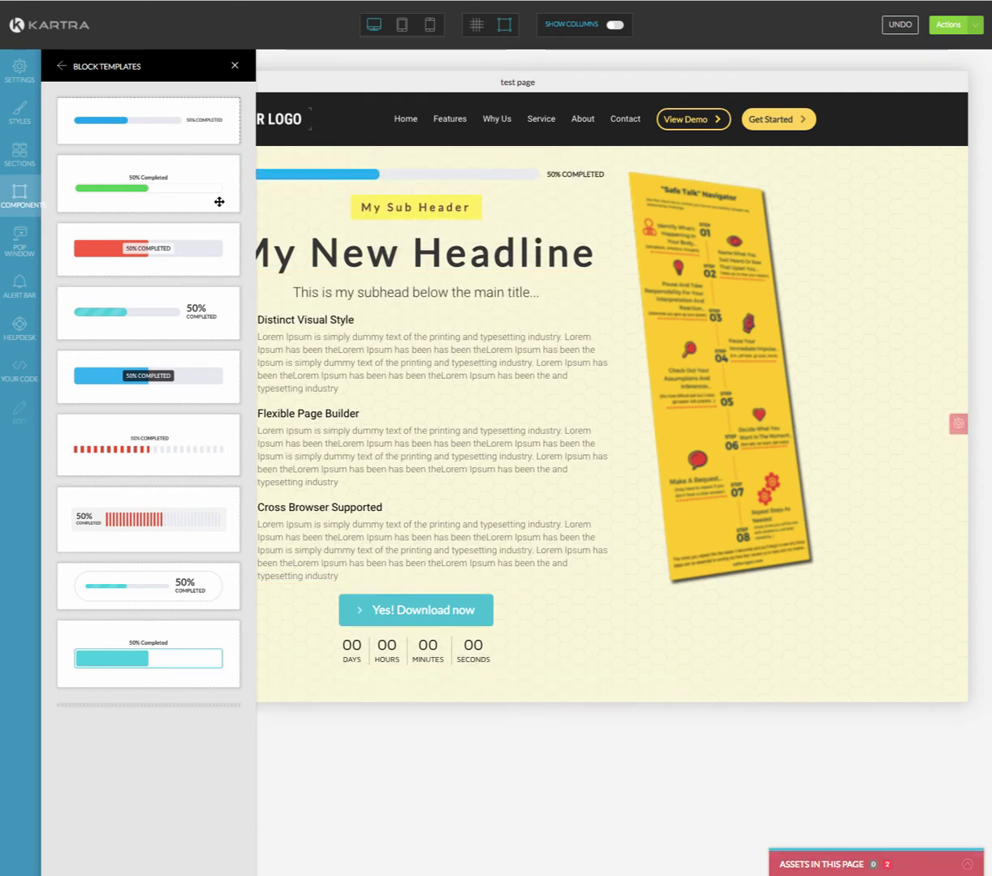
click(236, 66)
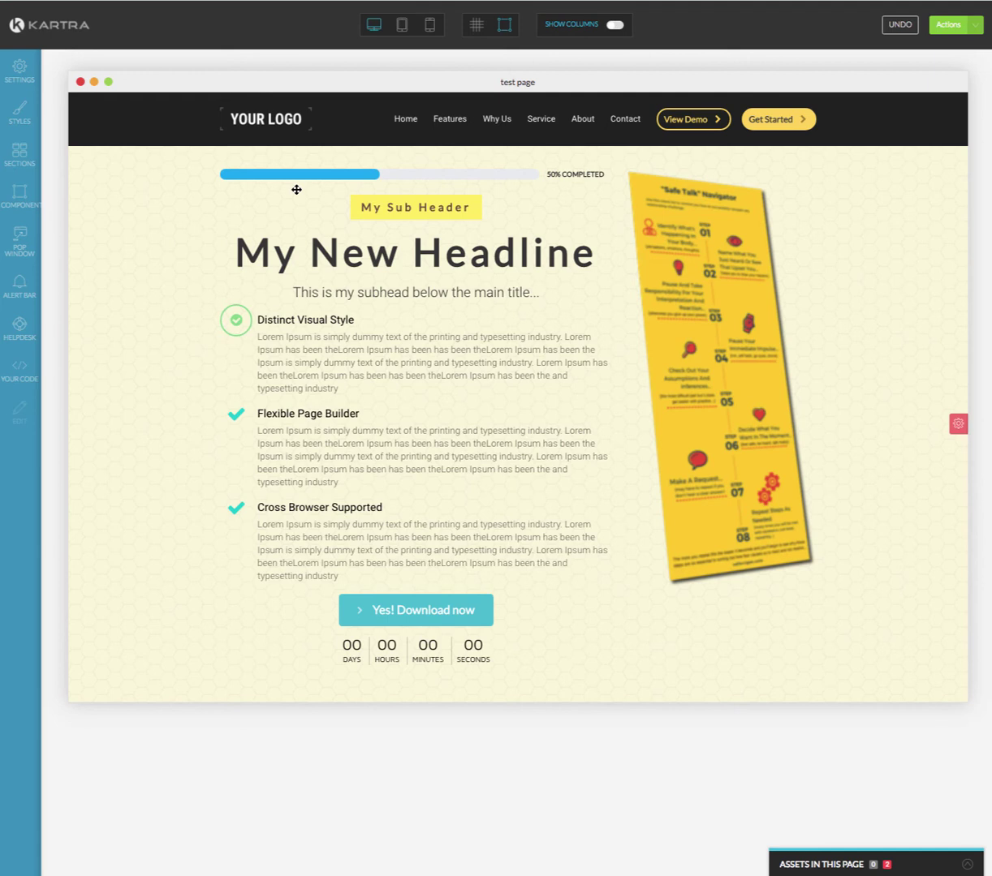
click(444, 163)
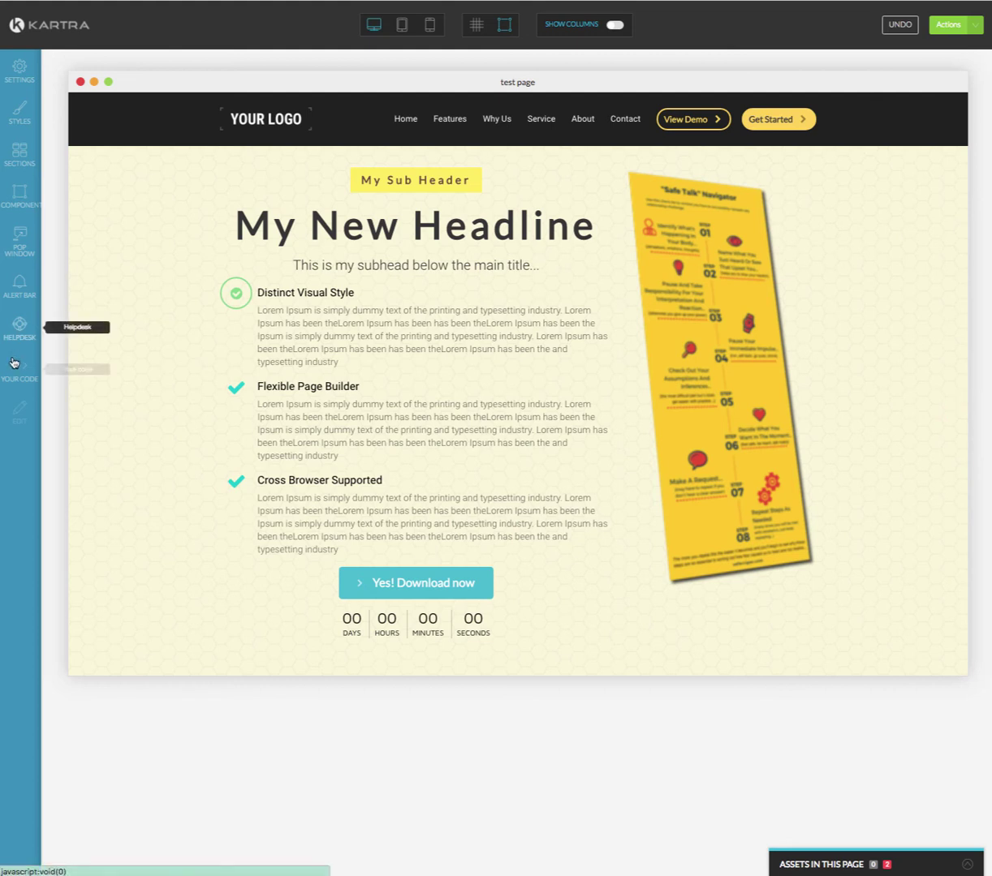
Insert the thick green progress bar with its label centered above the bar, placed above the sub header
click(22, 191)
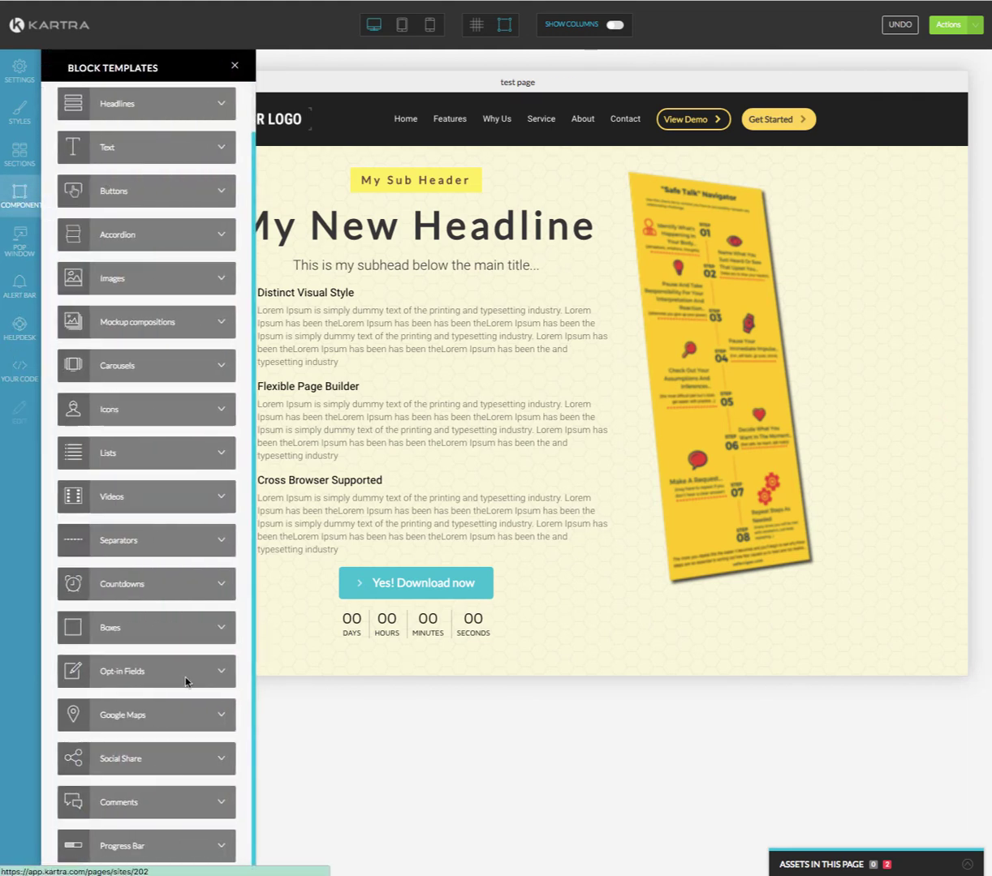
click(154, 844)
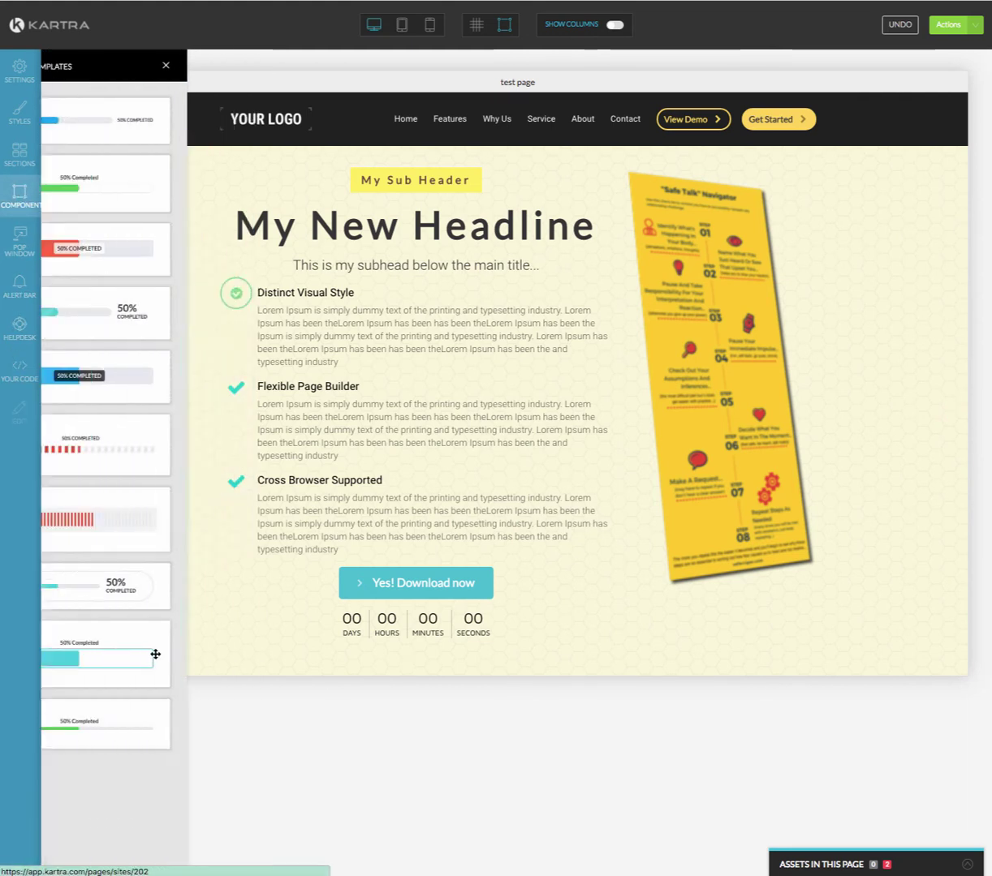
drag(103, 189, 349, 167)
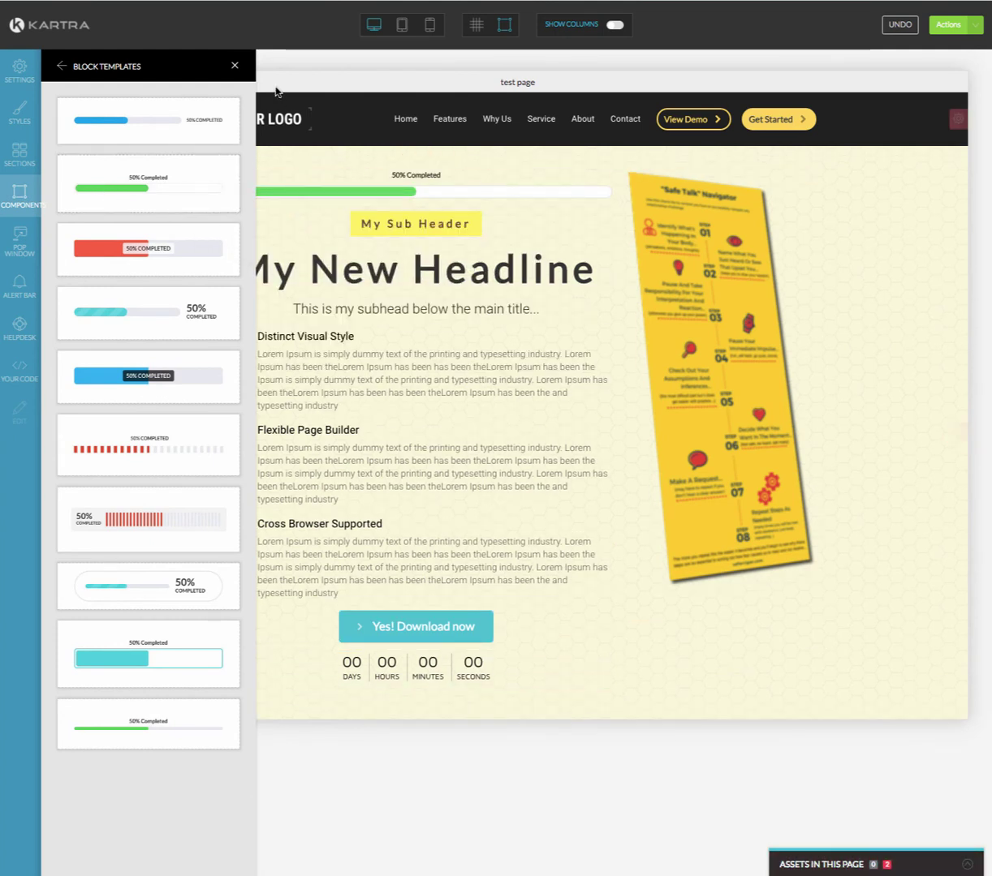
click(235, 65)
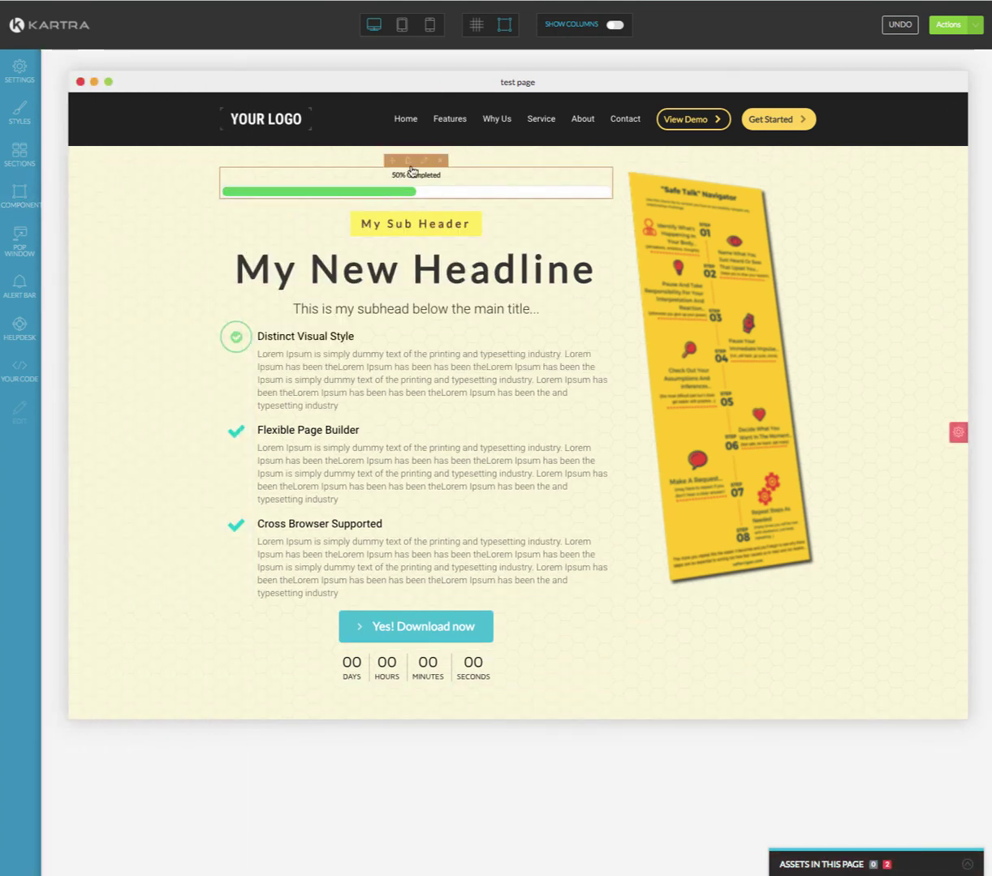
Set the green progress bar's progress to 75% and its text to "75% Completed", and apply the changes
click(425, 163)
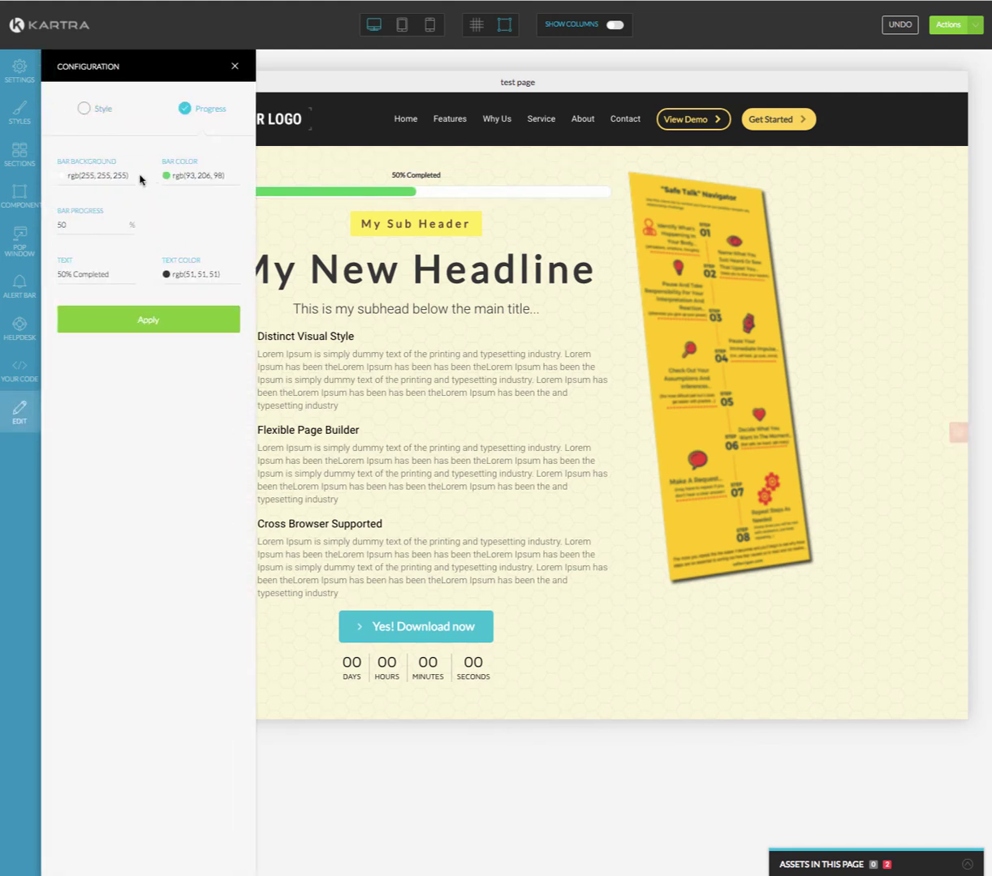
drag(68, 220, 40, 226)
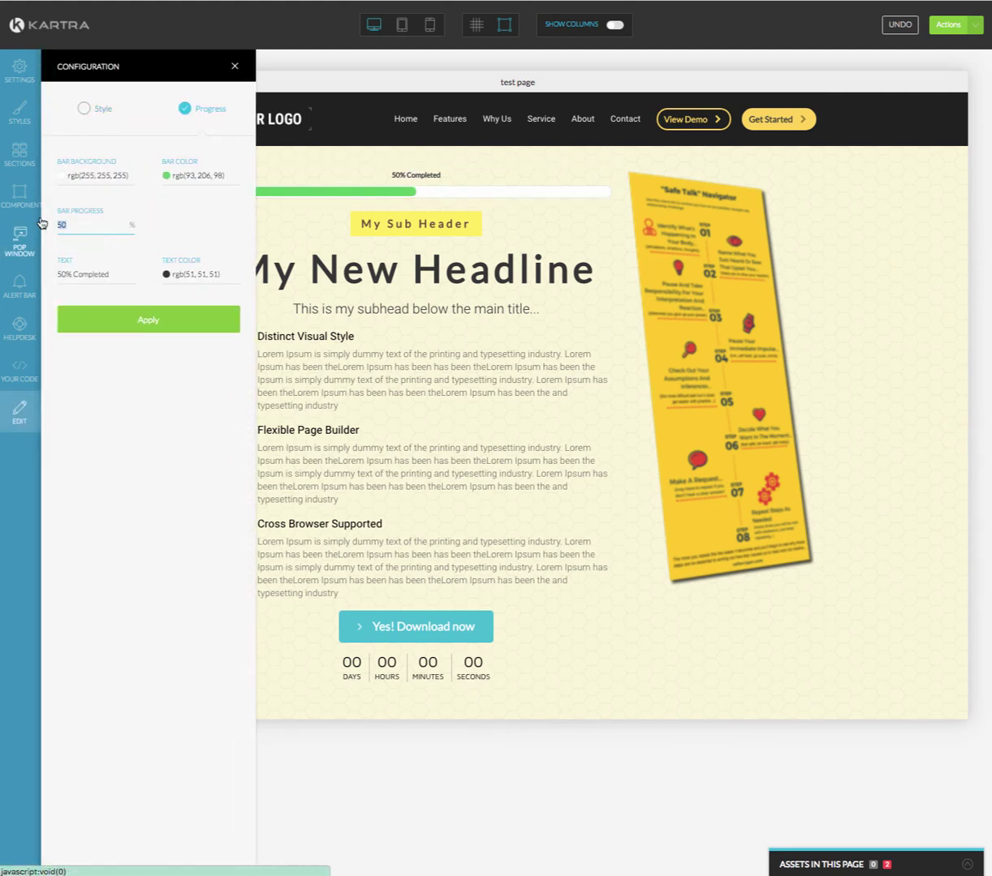
text(75)
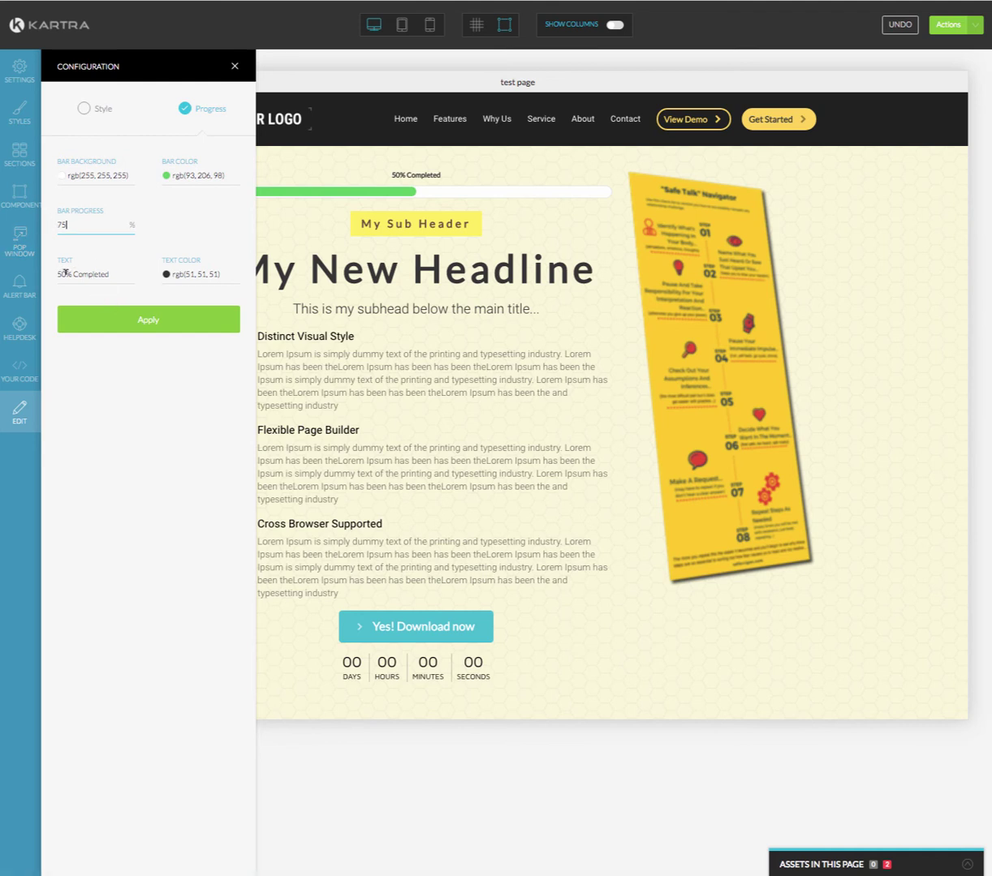
drag(66, 274, 56, 280)
text(75)
click(119, 319)
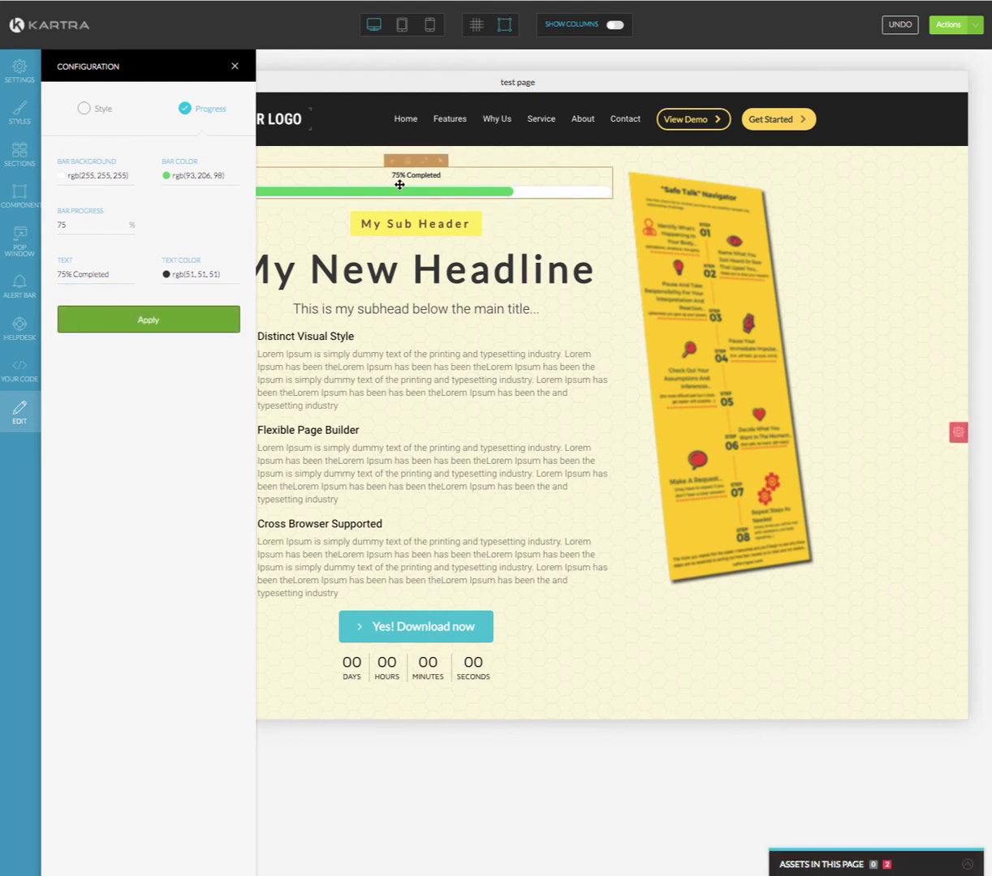
click(235, 66)
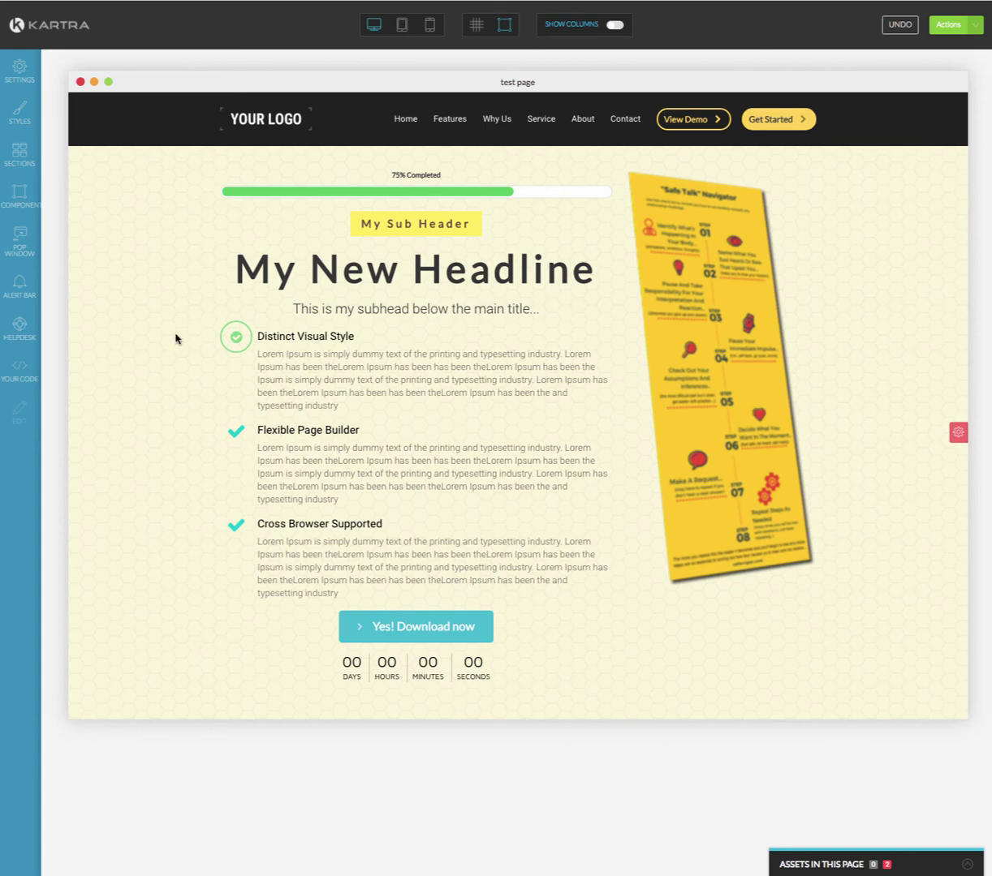
click(18, 192)
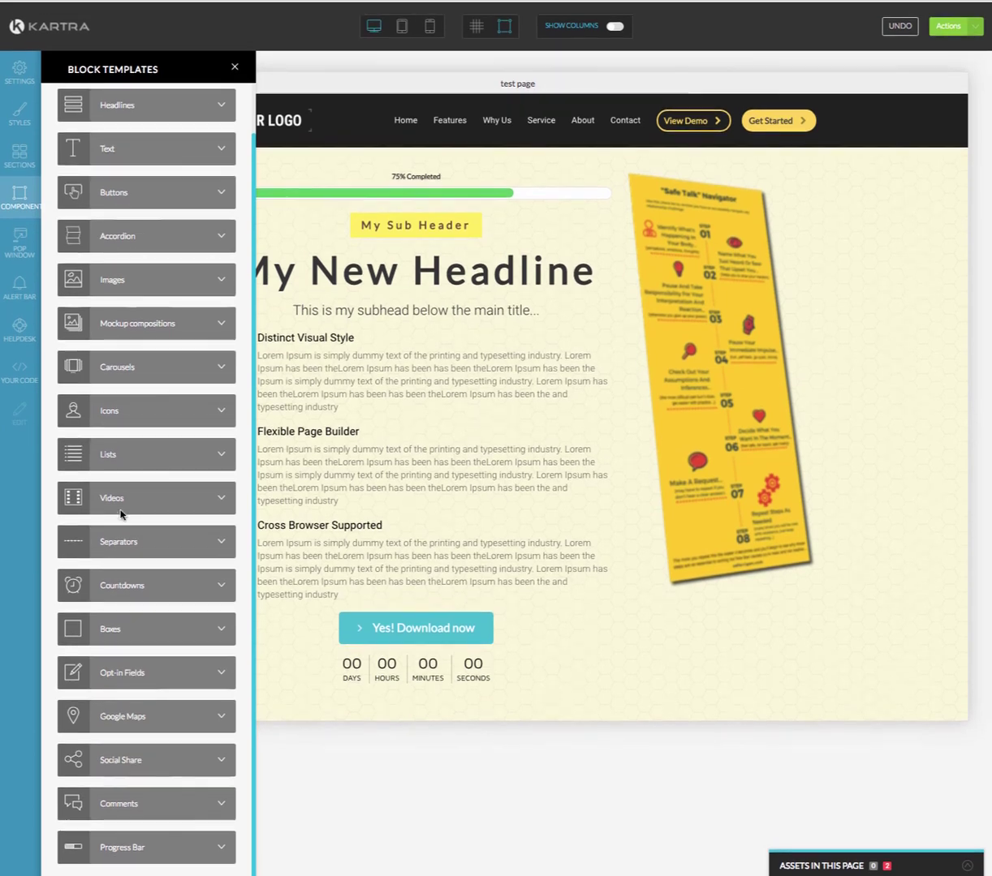
click(234, 66)
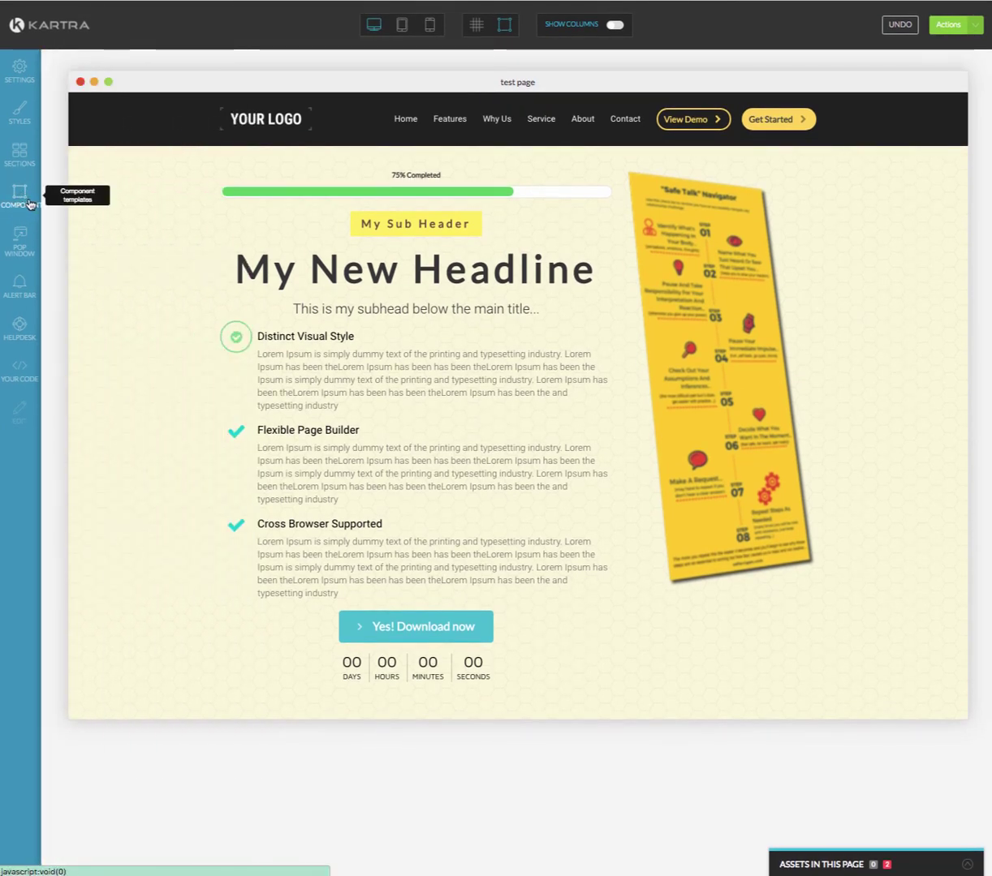